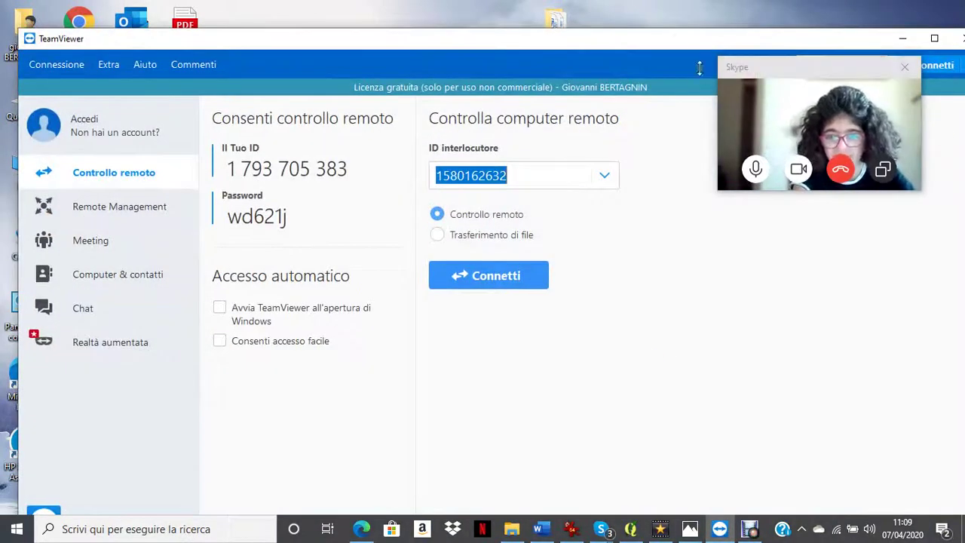
# Minimise the TeamViewer window so the Windows desktop is visible
pyautogui.click(900, 38)
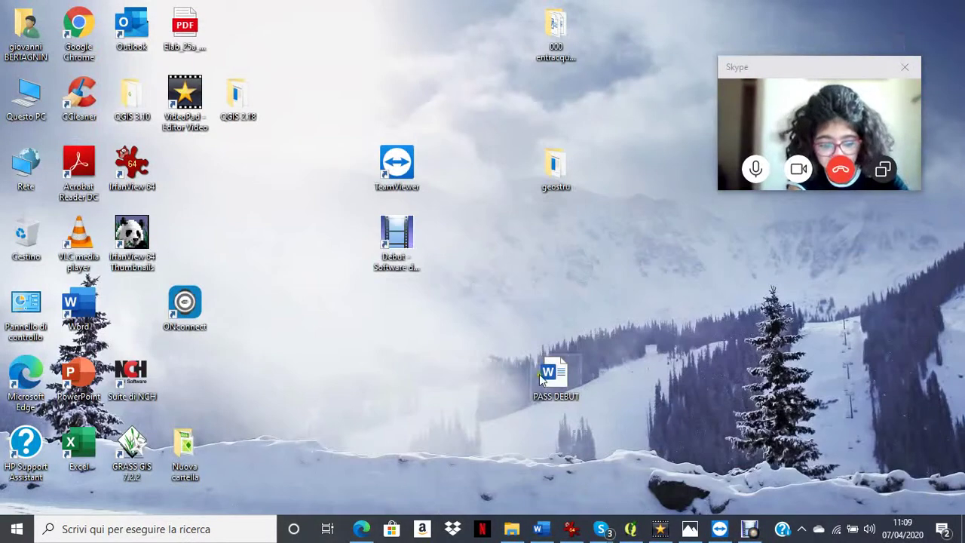
# Launch TeamViewer from its desktop icon to start the remote session
pyautogui.doubleClick(401, 164)
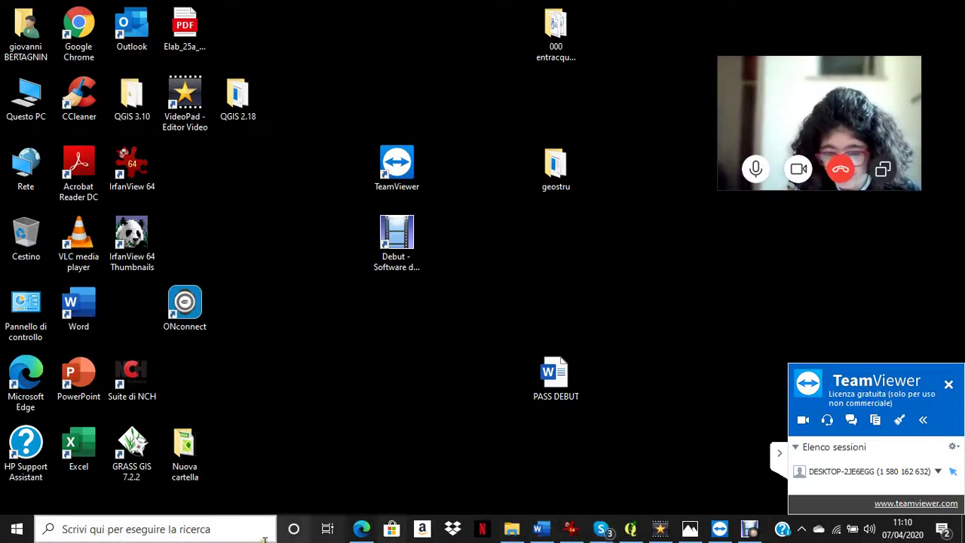
# Launch Excel, move the video-call window aside, and create a blank workbook (Cartel1)
pyautogui.doubleClick(77, 452)
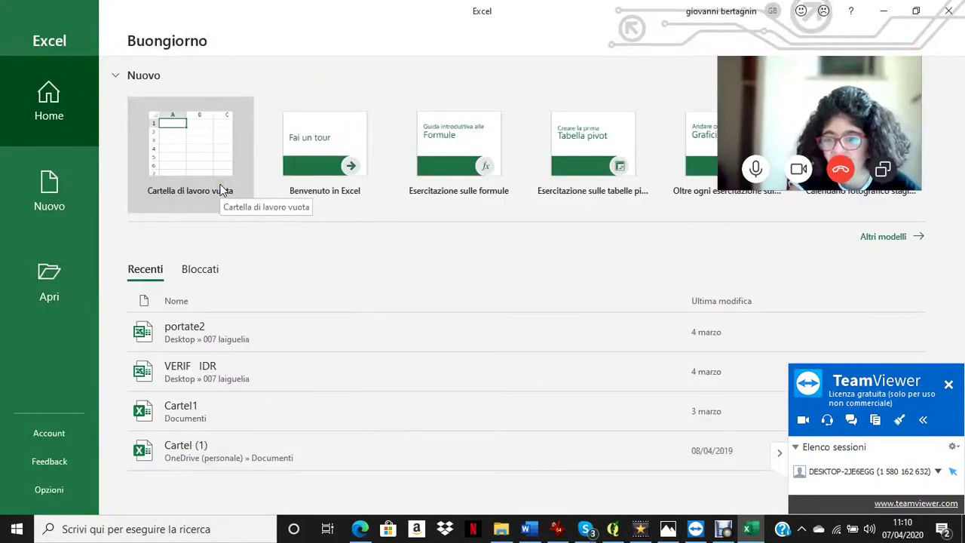
pyautogui.moveTo(736, 67)
pyautogui.mouseDown()
pyautogui.moveTo(791, 80)
pyautogui.moveTo(755, 171)
pyautogui.moveTo(574, 204)
pyautogui.mouseUp()
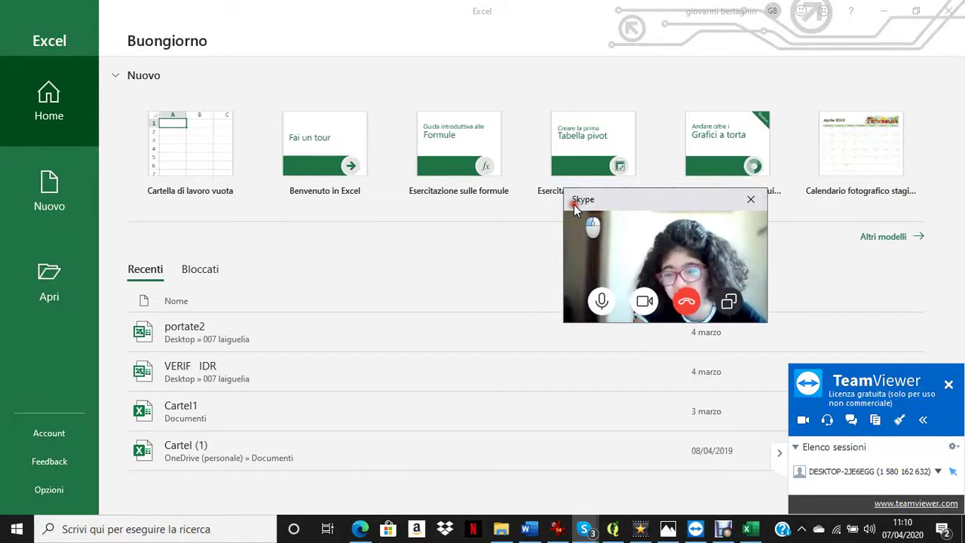
pyautogui.moveTo(573, 205); pyautogui.dragTo(889, 96)
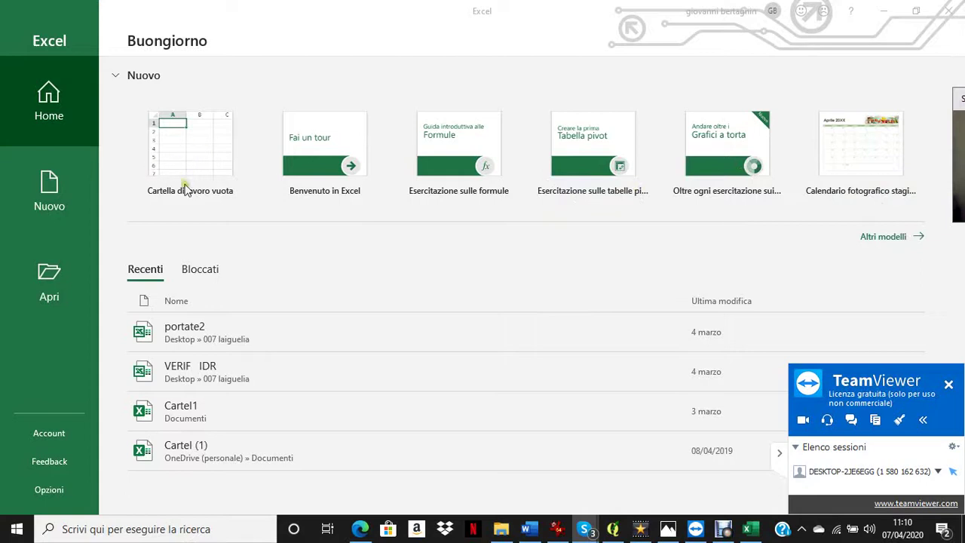
pyautogui.click(51, 208)
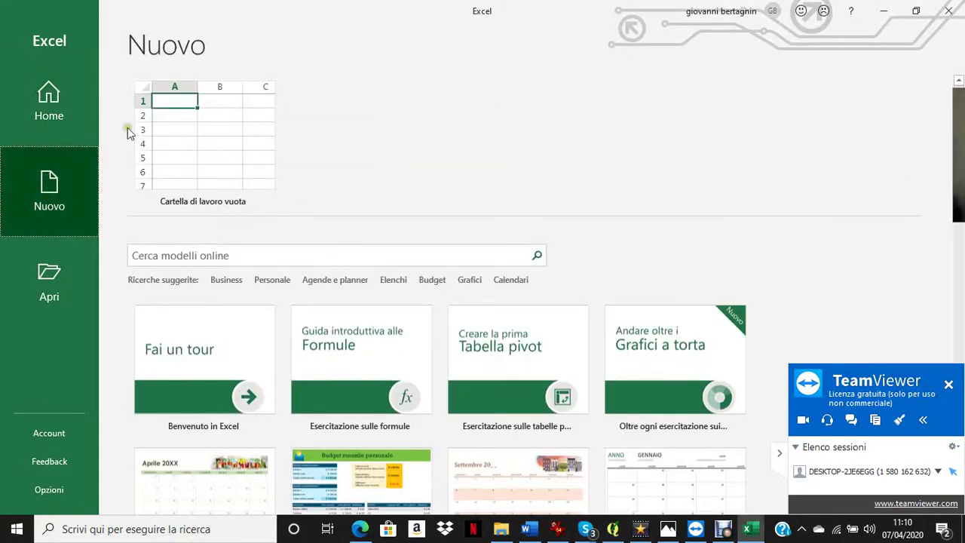
pyautogui.click(192, 164)
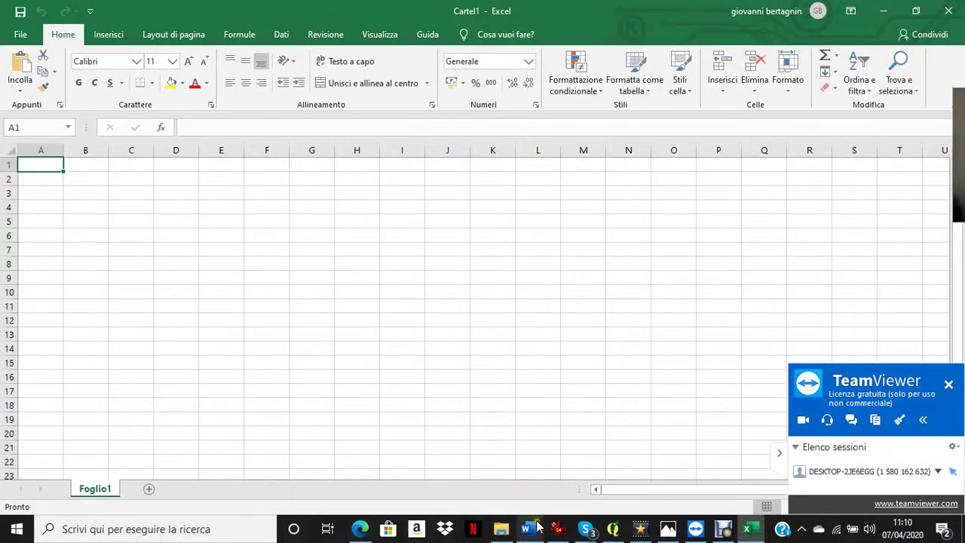
# Insert table Tabella1 at =$A$1 with header Colonna1, then select cell G14
pyautogui.moveTo(546, 529)
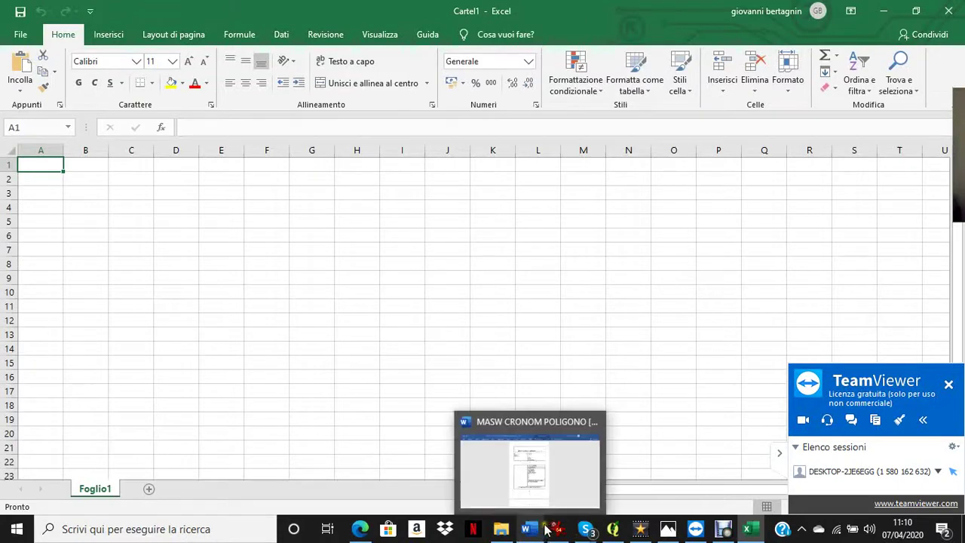
pyautogui.click(114, 36)
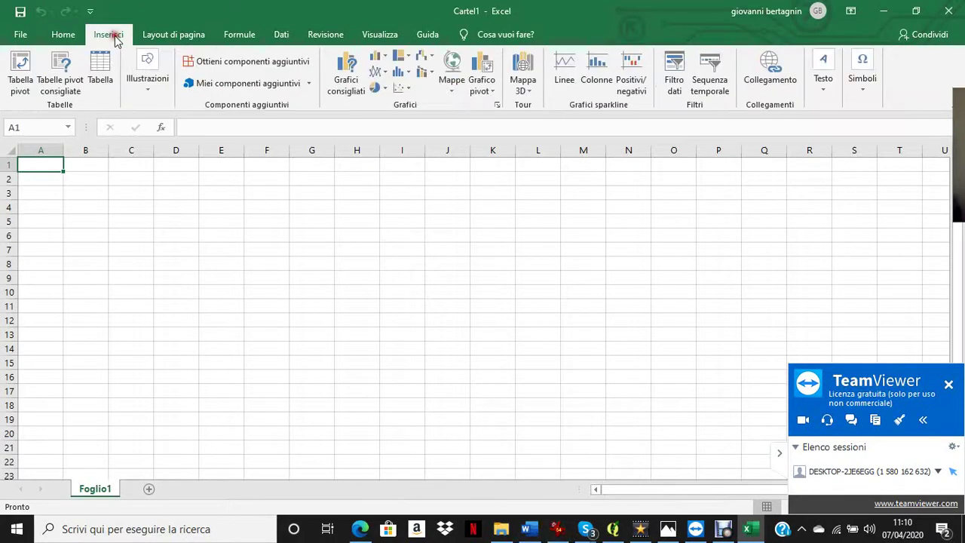
pyautogui.click(101, 78)
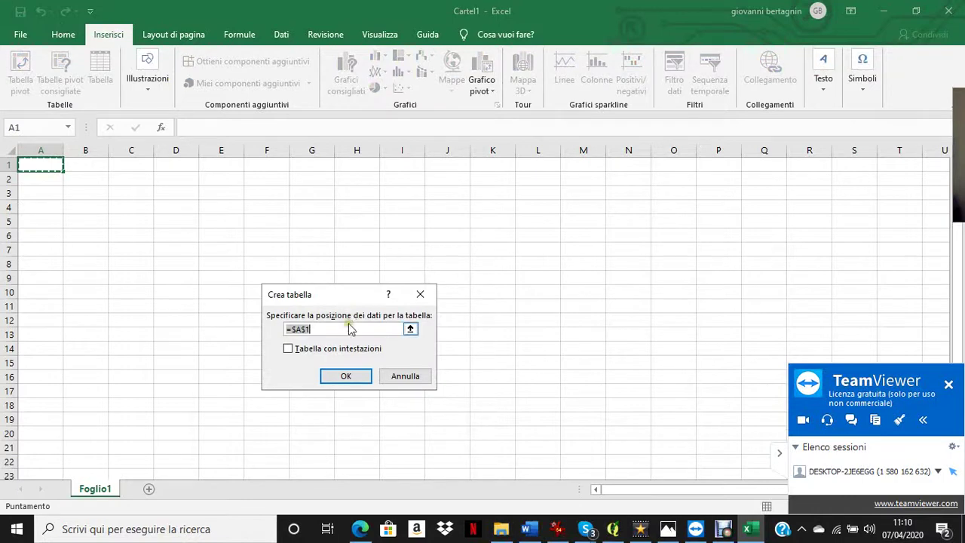
pyautogui.click(346, 379)
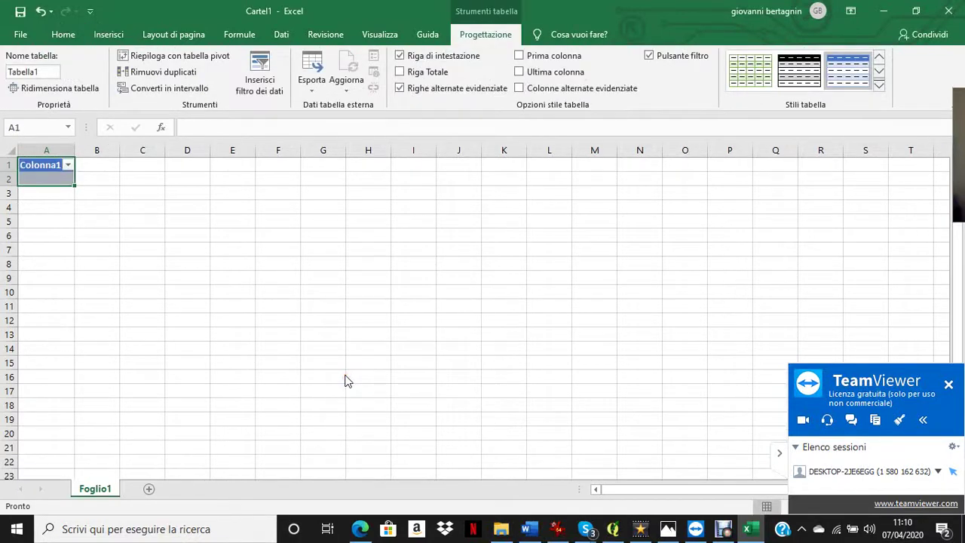
pyautogui.click(326, 347)
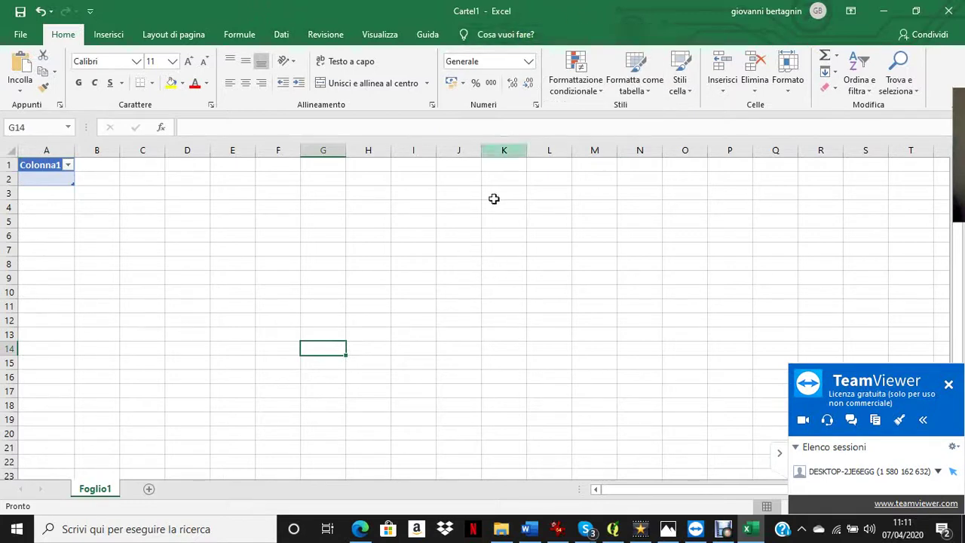
# Open capture_016_07042020_110756.jpg from the bottom of the CATTURR folder
pyautogui.moveTo(501, 531)
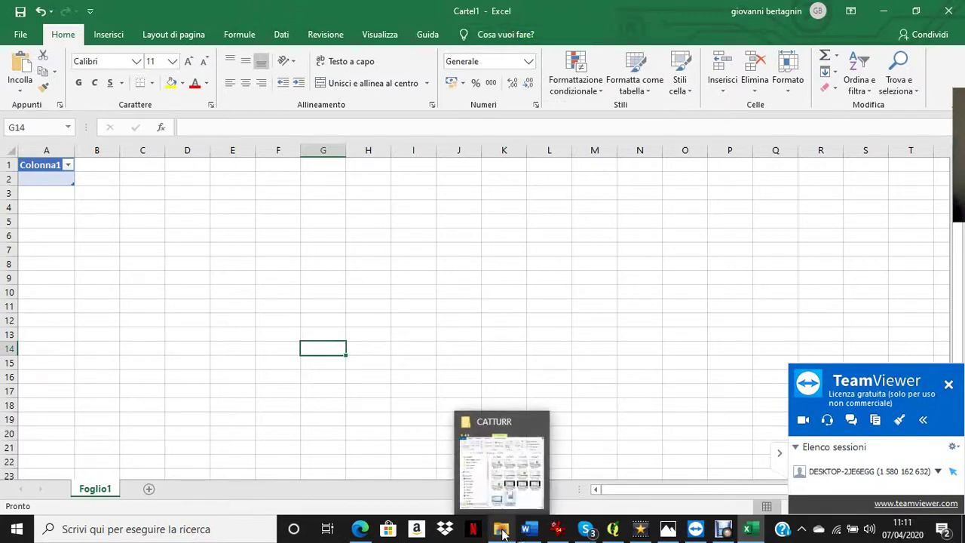
pyautogui.click(497, 463)
pyautogui.scroll(-5, 455, 319)
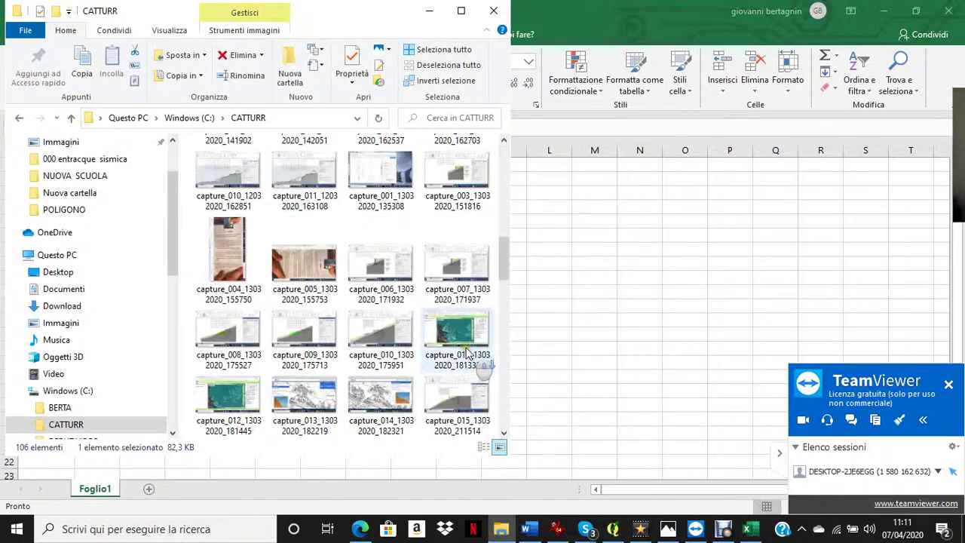
pyautogui.scroll(-5, 460, 361)
pyautogui.scroll(-5, 467, 369)
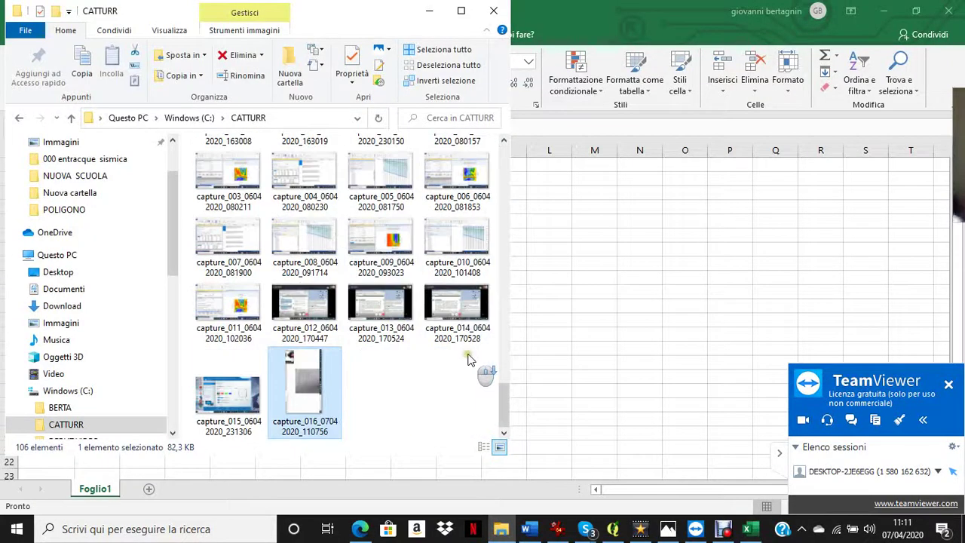
pyautogui.click(307, 386)
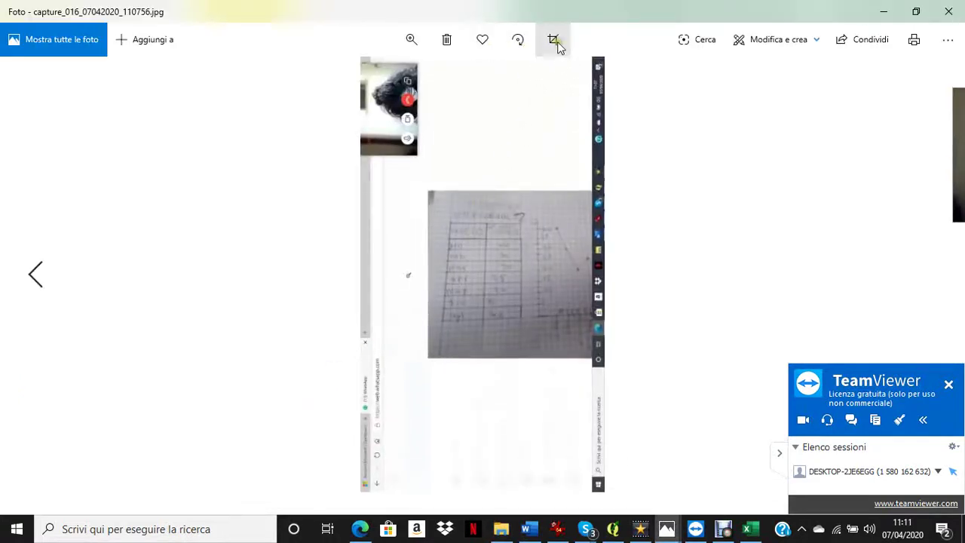
# Crop the photo tightly around the handwritten car-sales table
pyautogui.click(555, 42)
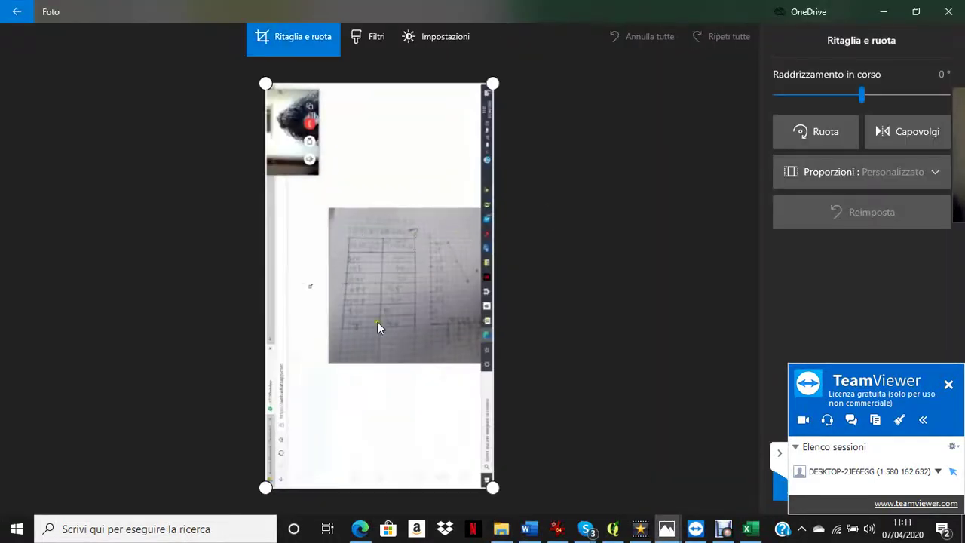
pyautogui.moveTo(492, 487); pyautogui.dragTo(444, 361)
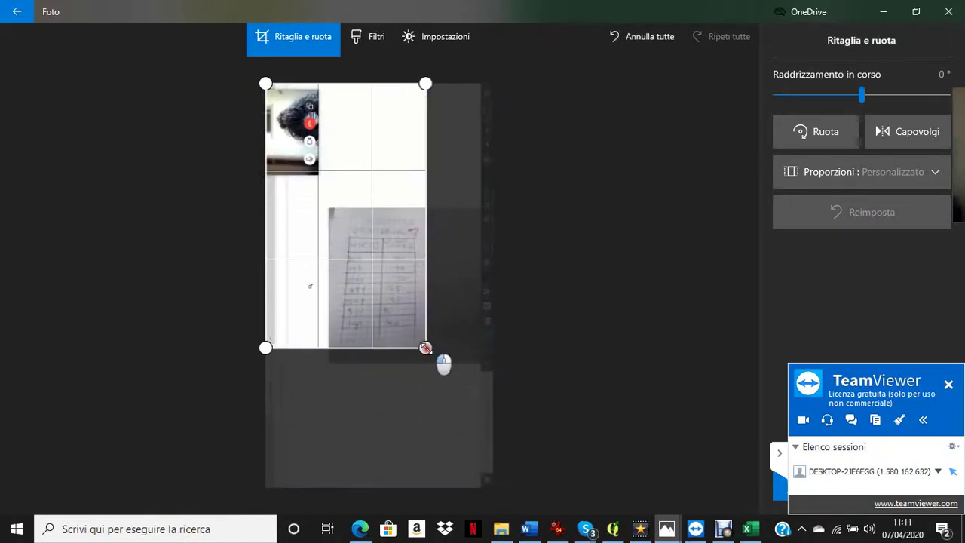
pyautogui.moveTo(279, 92); pyautogui.dragTo(362, 276)
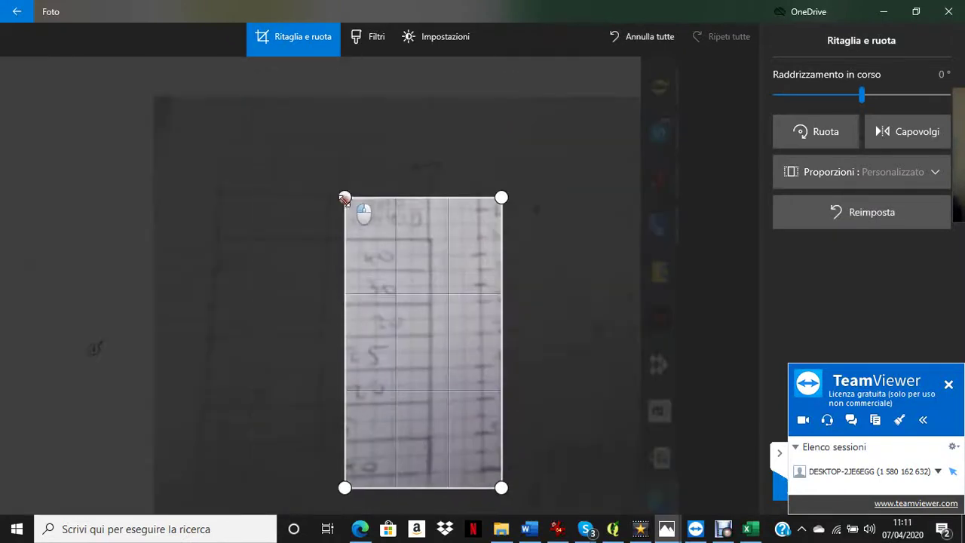
pyautogui.moveTo(236, 184); pyautogui.dragTo(215, 182)
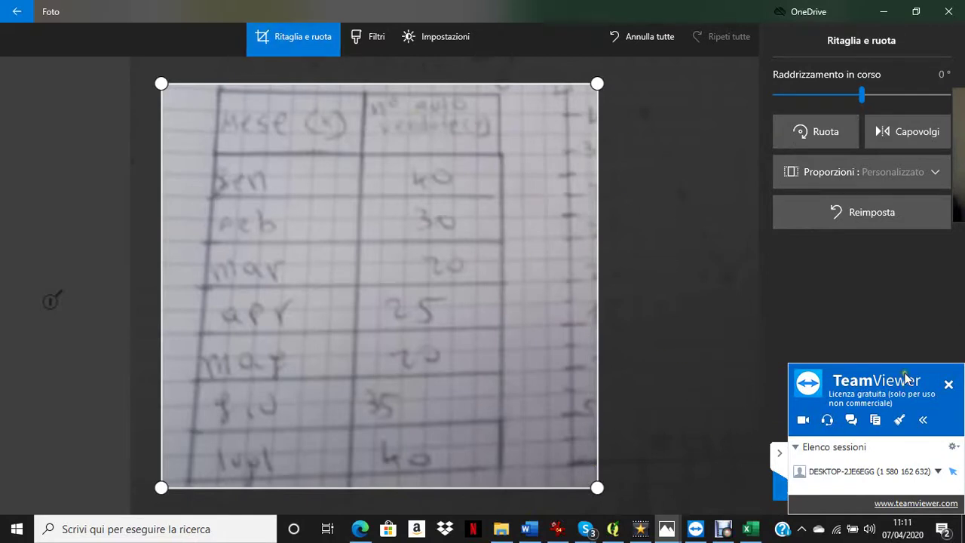
# Save the cropped image as a copy, overwriting the existing file
pyautogui.click(829, 493)
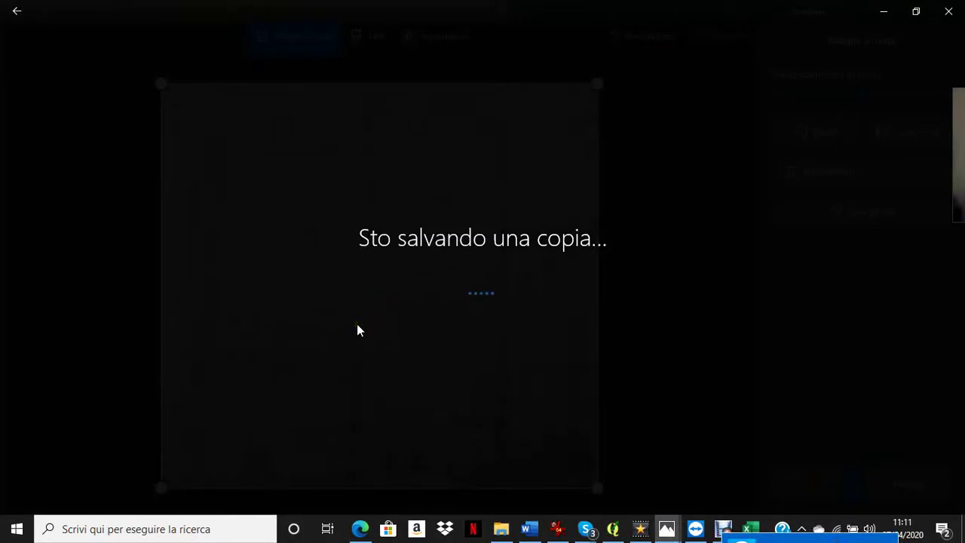
pyautogui.moveTo(730, 532)
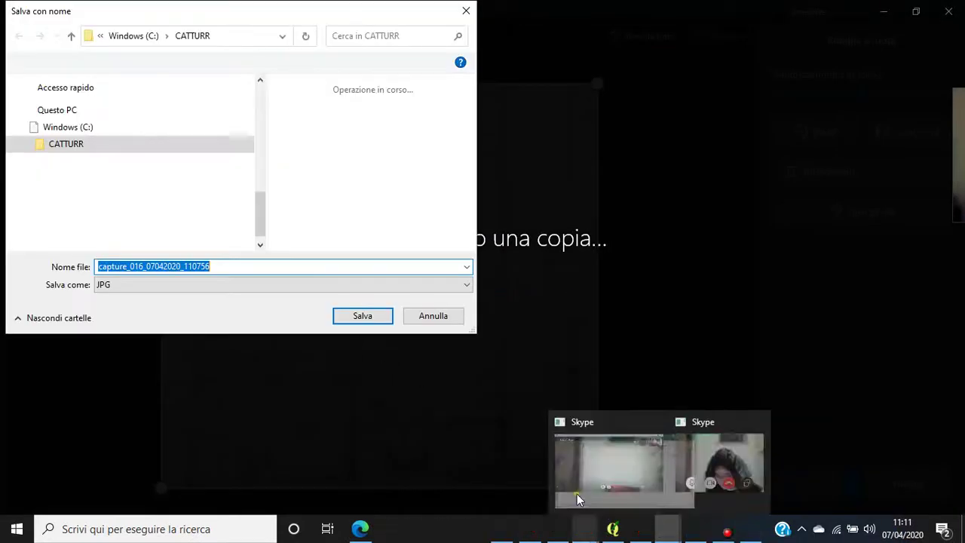
pyautogui.click(379, 319)
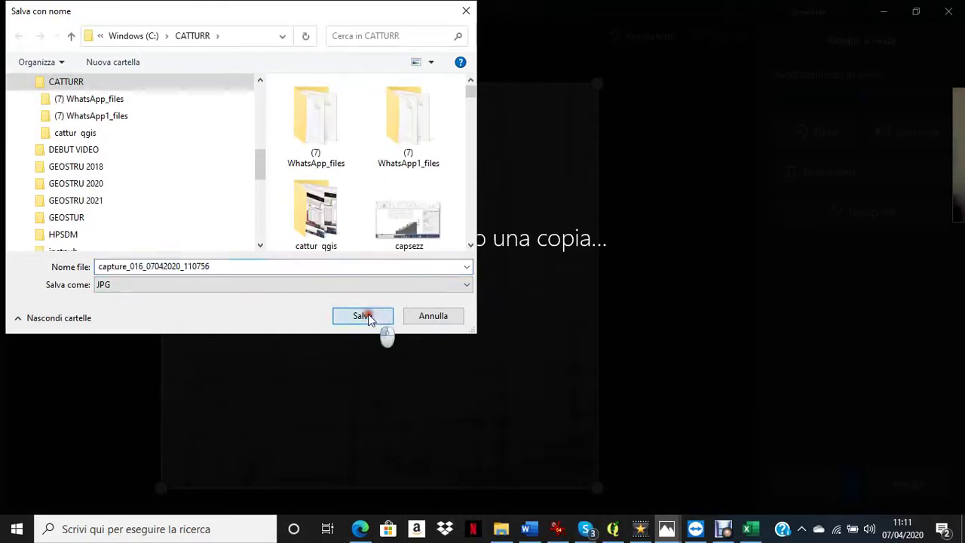
pyautogui.click(514, 263)
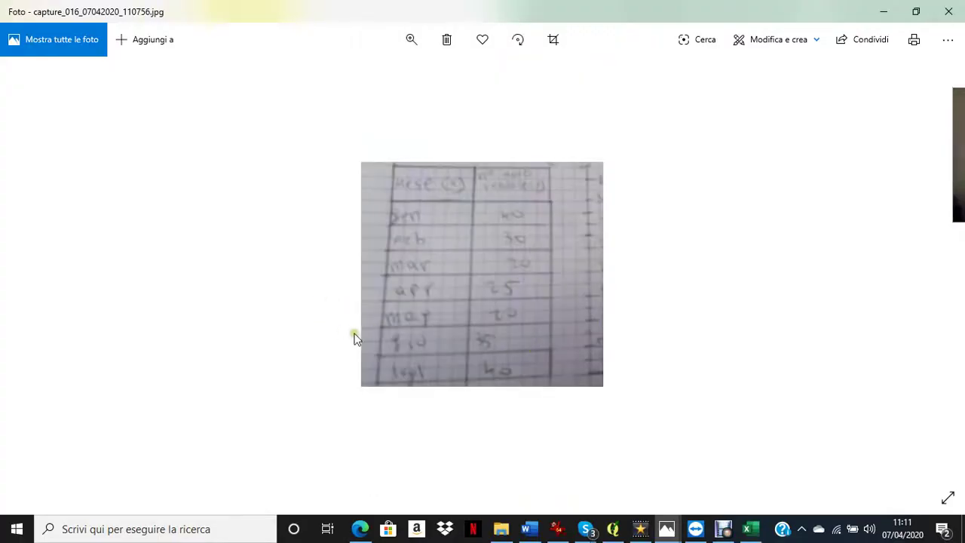
# Copy the cropped image to the clipboard and return to the Excel workbook
pyautogui.doubleClick(465, 293)
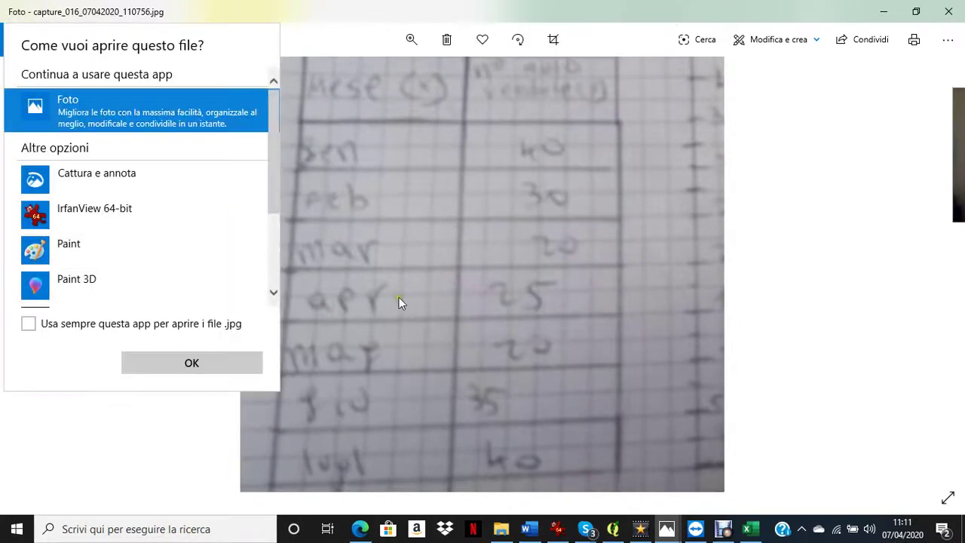
pyautogui.click(458, 297)
pyautogui.rightClick(460, 297)
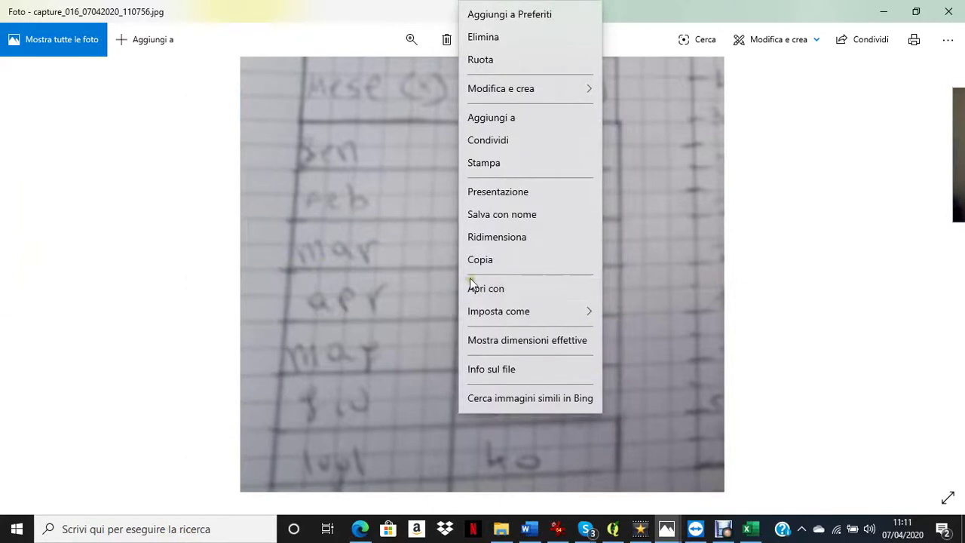
pyautogui.click(482, 261)
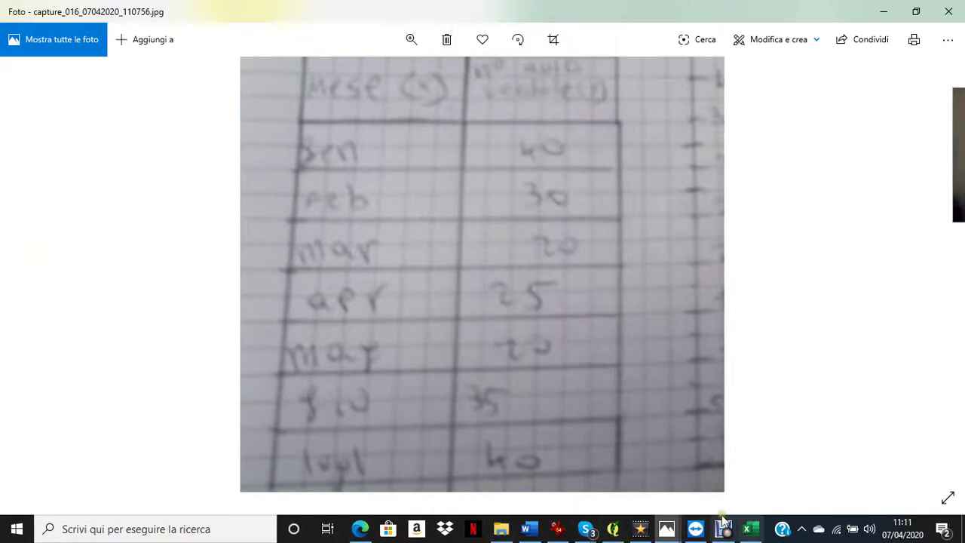
pyautogui.click(750, 529)
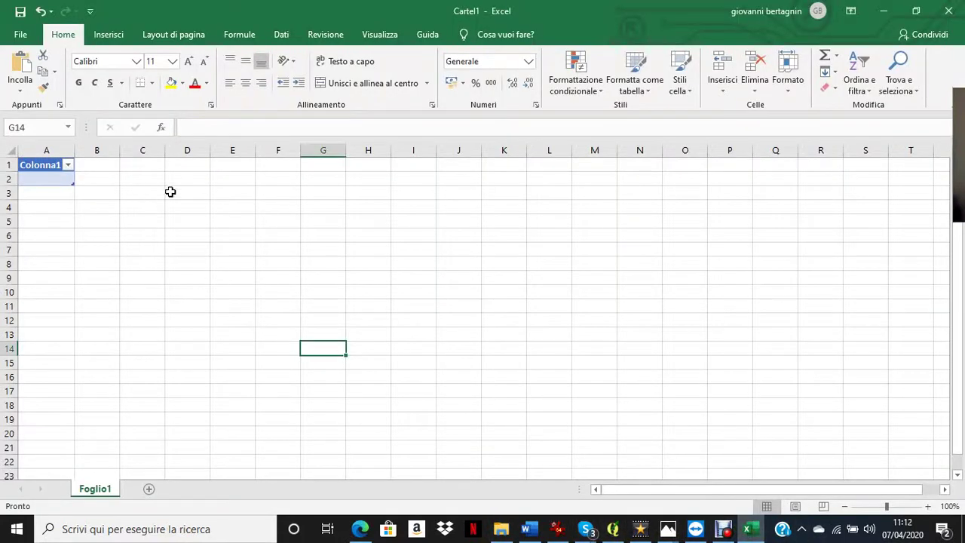
# Paste the handwritten-table photo into Foglio1 at cell F6
pyautogui.click(265, 193)
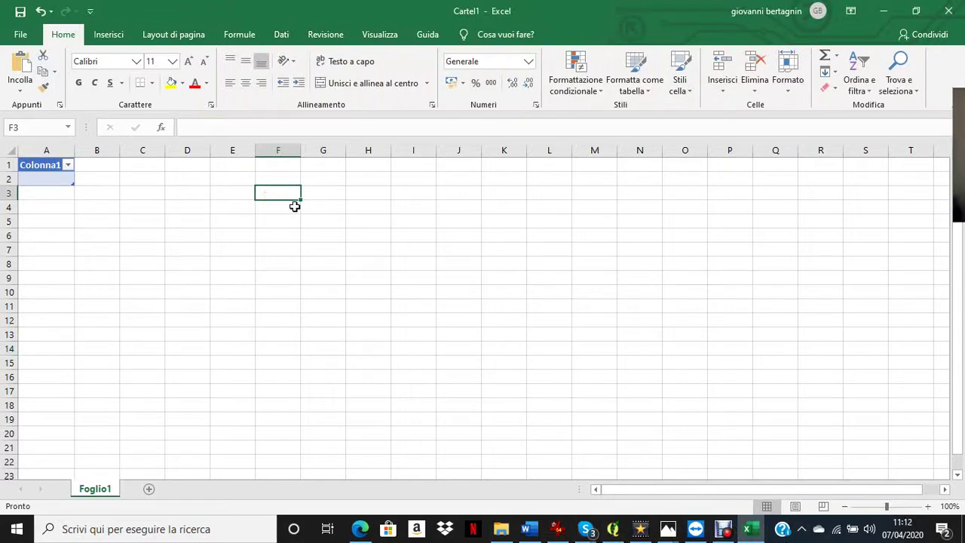
pyautogui.rightClick(287, 236)
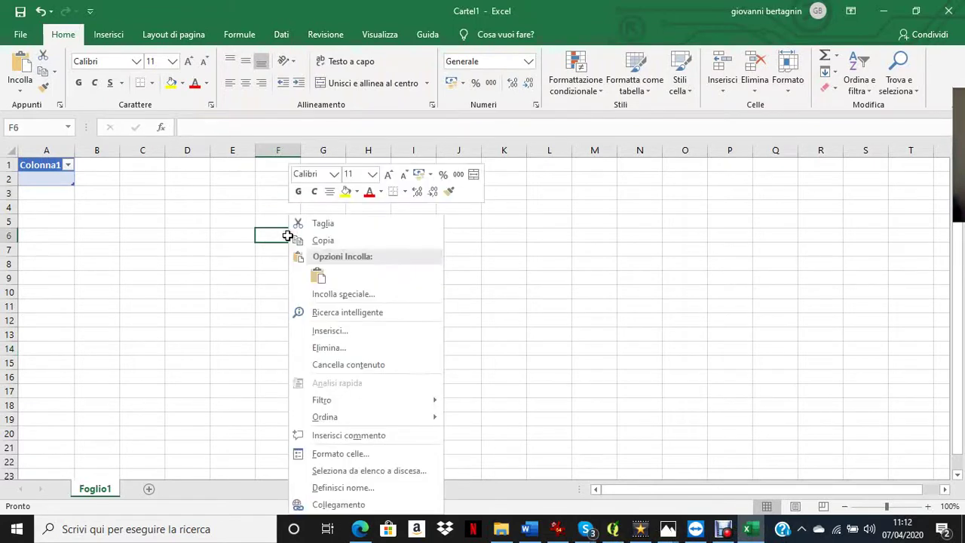
pyautogui.click(319, 276)
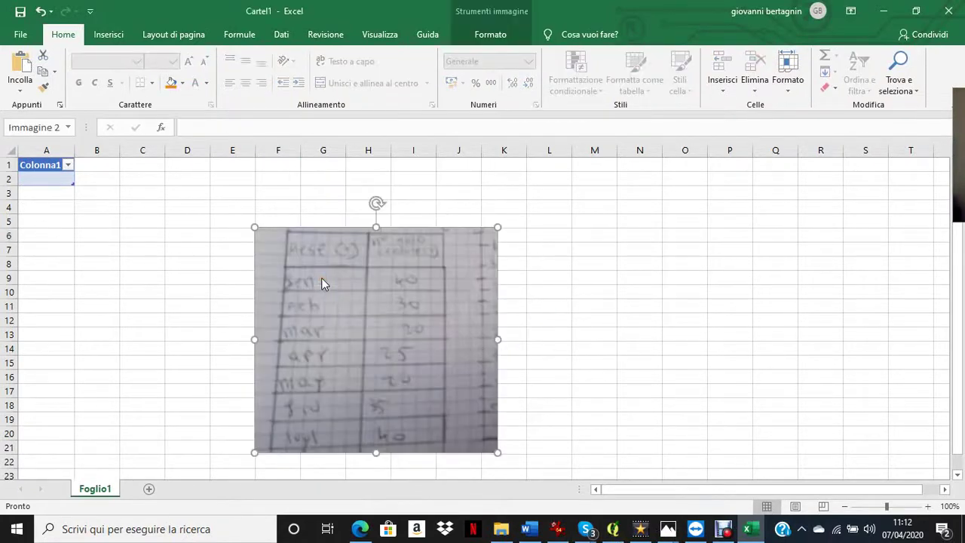
# Move the pasted photo right over columns H–M and start the header in C2
pyautogui.click(693, 290)
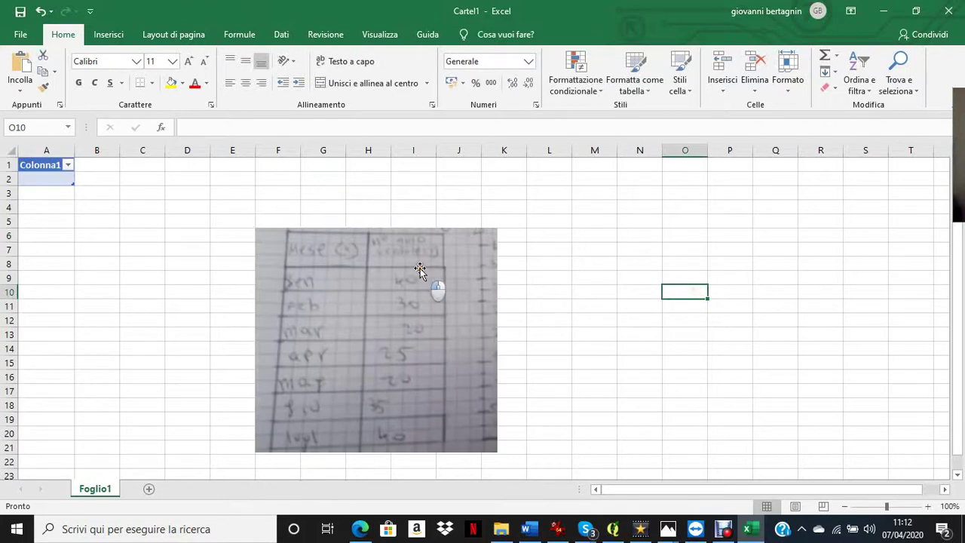
pyautogui.moveTo(420, 272); pyautogui.dragTo(527, 228)
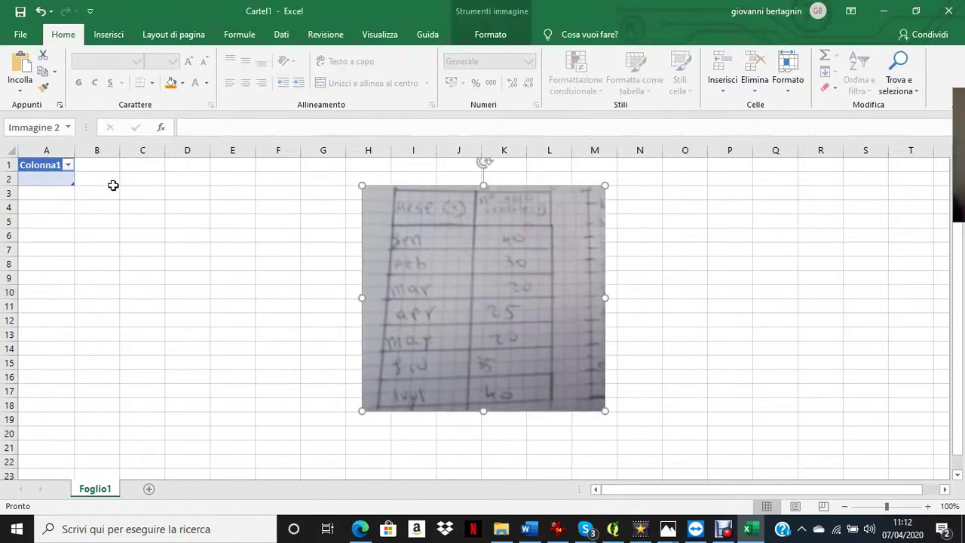
pyautogui.click(143, 177)
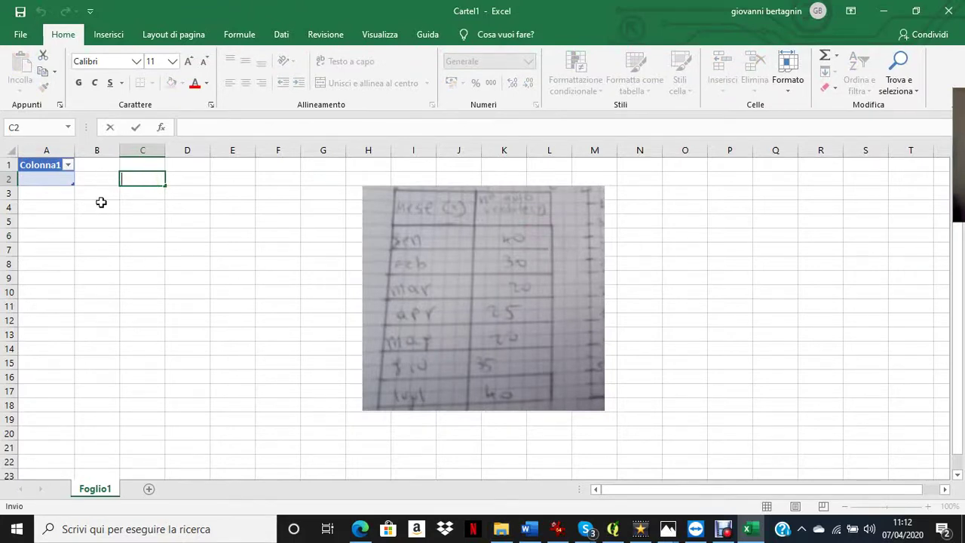
pyautogui.write('mese')
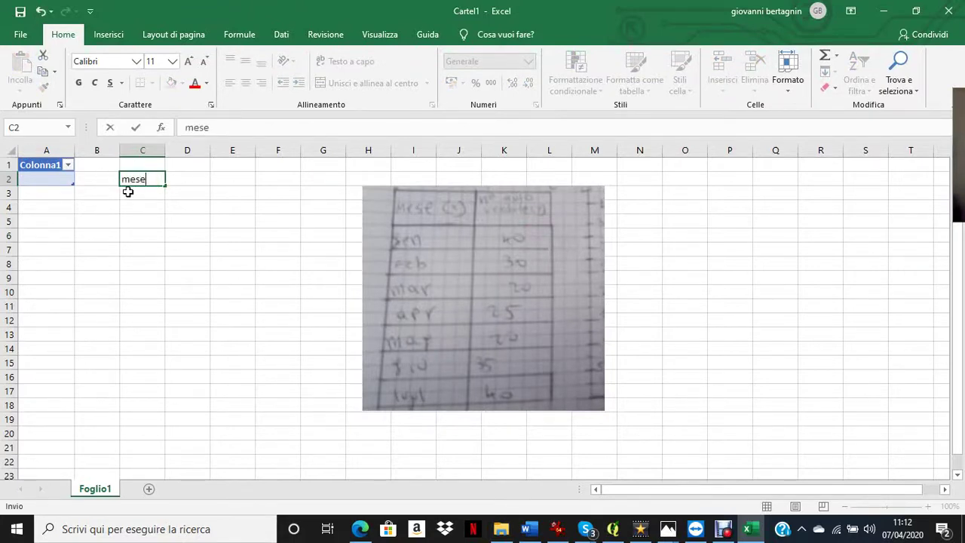
pyautogui.write('(=)')
# Fix the C2 header to read mese(x), removing the stray equals sign
pyautogui.press('Left')
pyautogui.write('x')
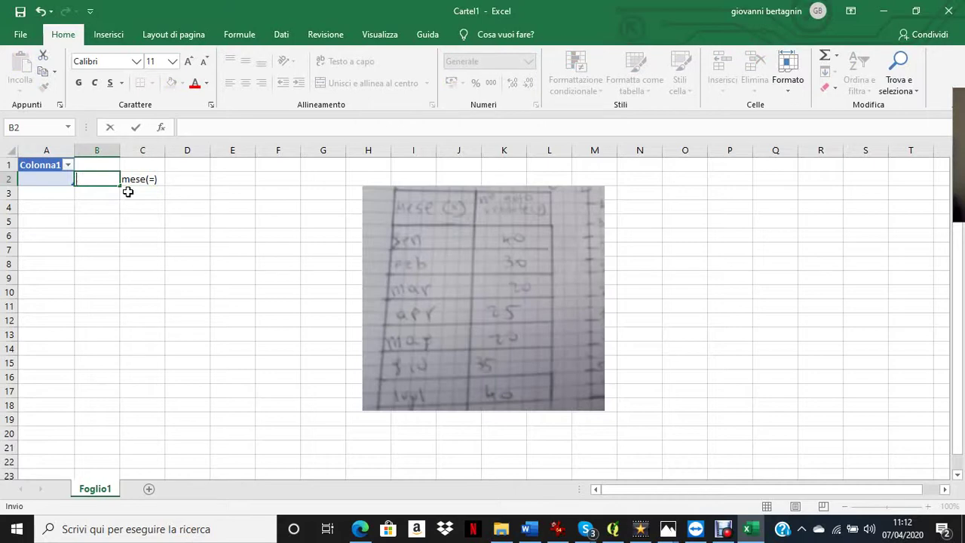
pyautogui.click(157, 184)
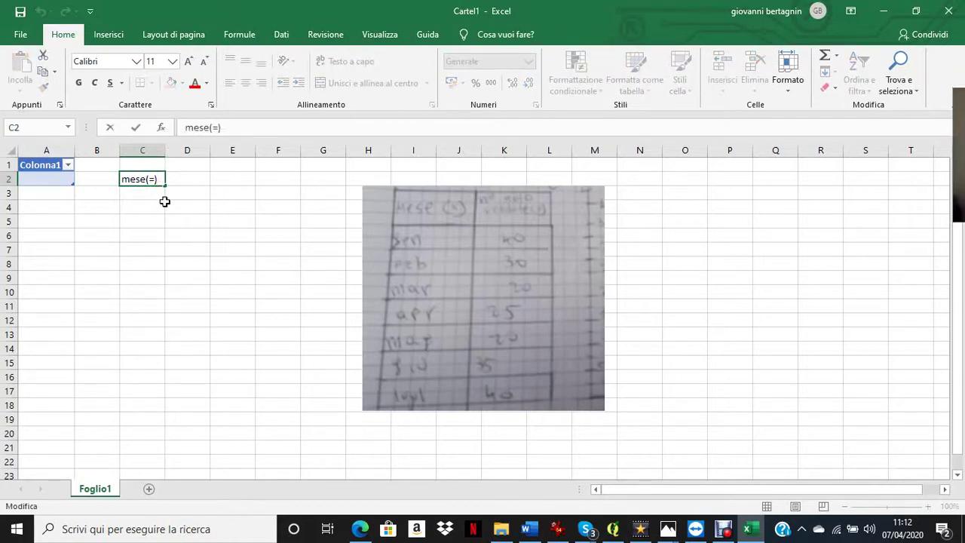
pyautogui.press('BackSpace')
pyautogui.write('x')
pyautogui.click(151, 193)
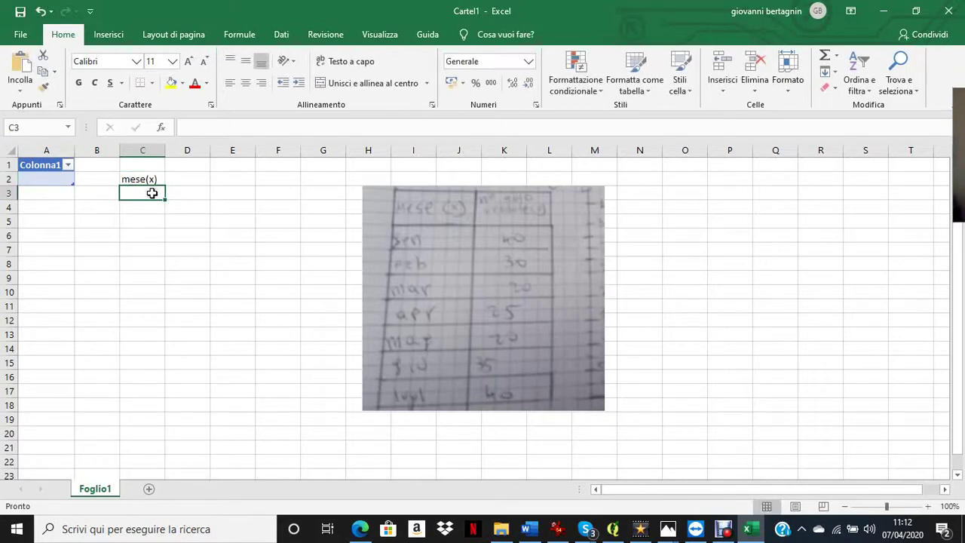
# Enter gennaio in C3 and febbraio in C4
pyautogui.press('Down')
pyautogui.click(151, 193)
pyautogui.write('ge')
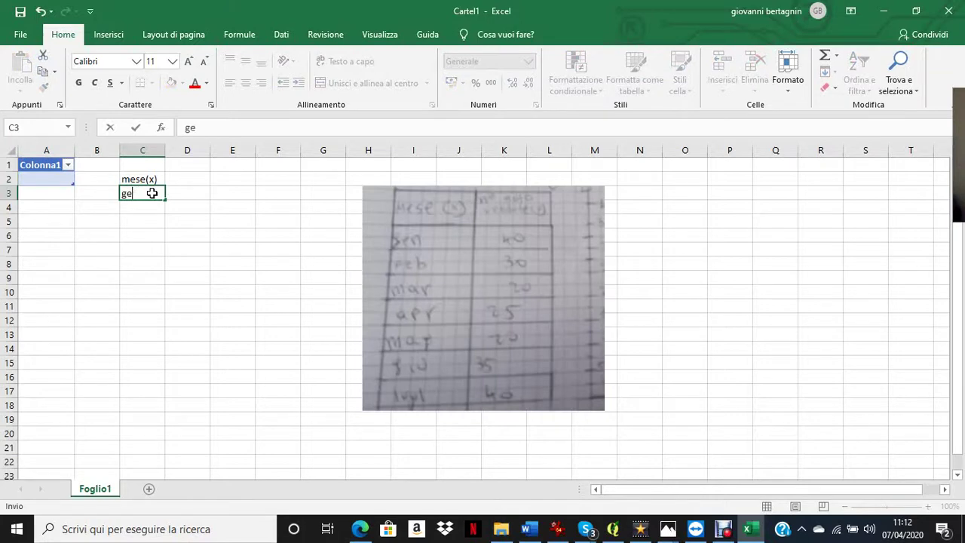
pyautogui.write('bnn')
pyautogui.press('BackSpace')
pyautogui.write('io')
pyautogui.click(144, 208)
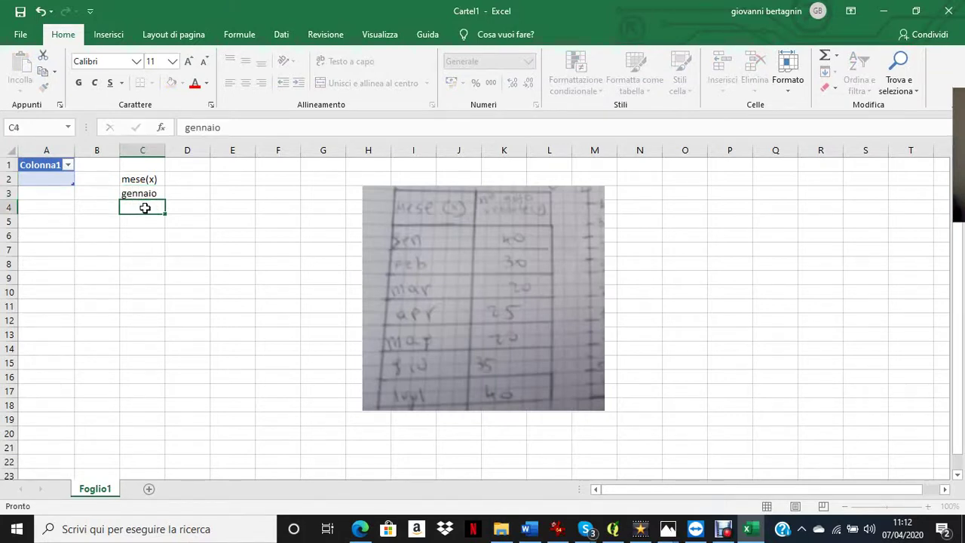
pyautogui.write('febb')
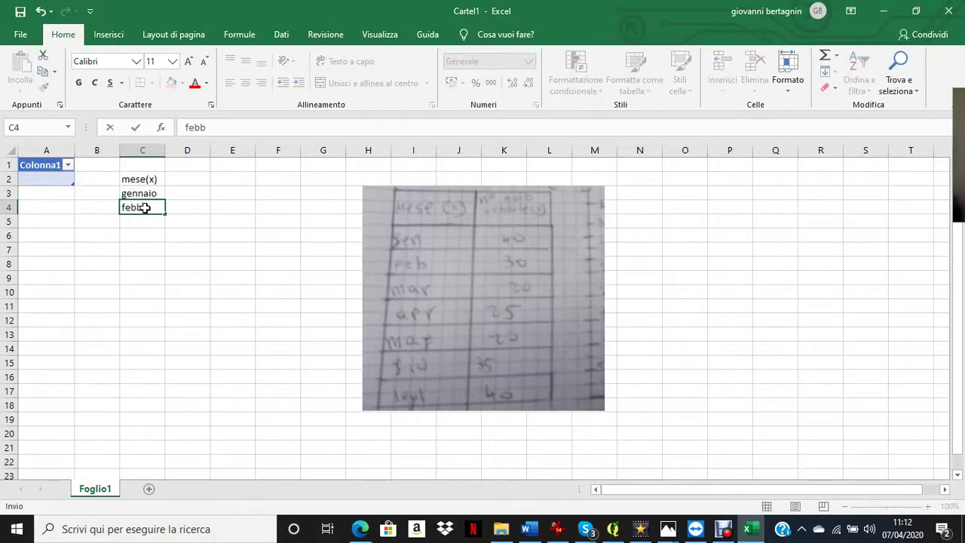
pyautogui.write('raio')
pyautogui.press('Return')
# Clear the stray entries in E7 and C5, then drag C3:C4's fill handle down
pyautogui.write('m')
pyautogui.click(212, 249)
pyautogui.write('ar')
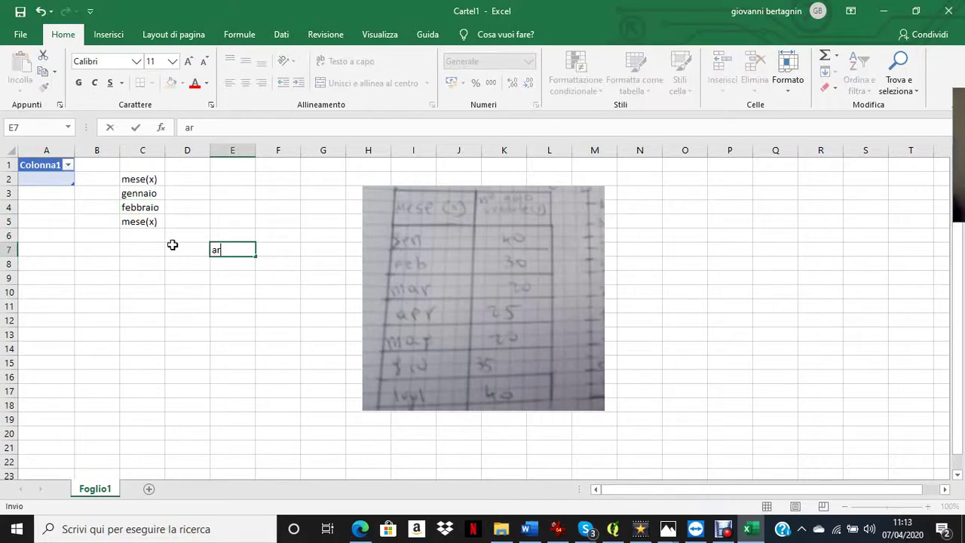
pyautogui.write('co')
pyautogui.click(154, 234)
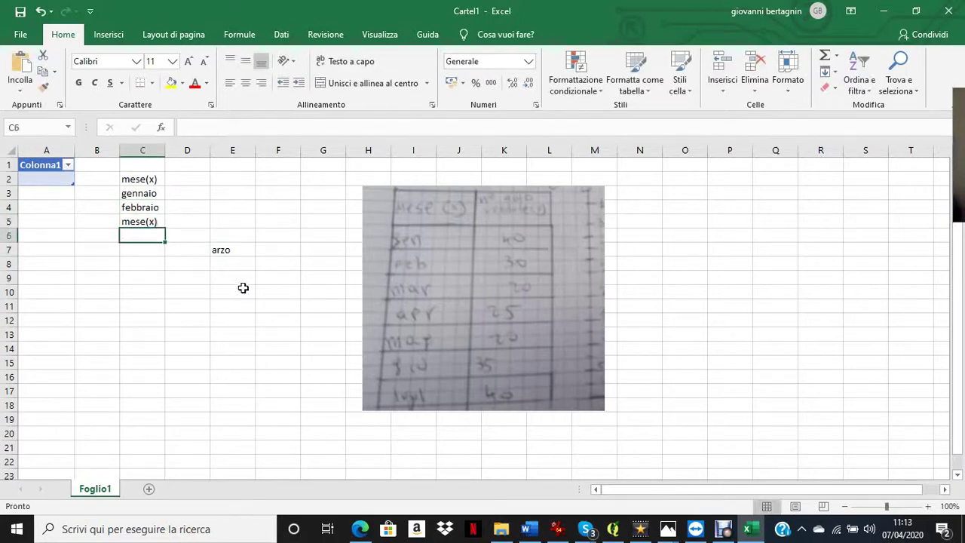
pyautogui.click(221, 248)
pyautogui.press('BackSpace')
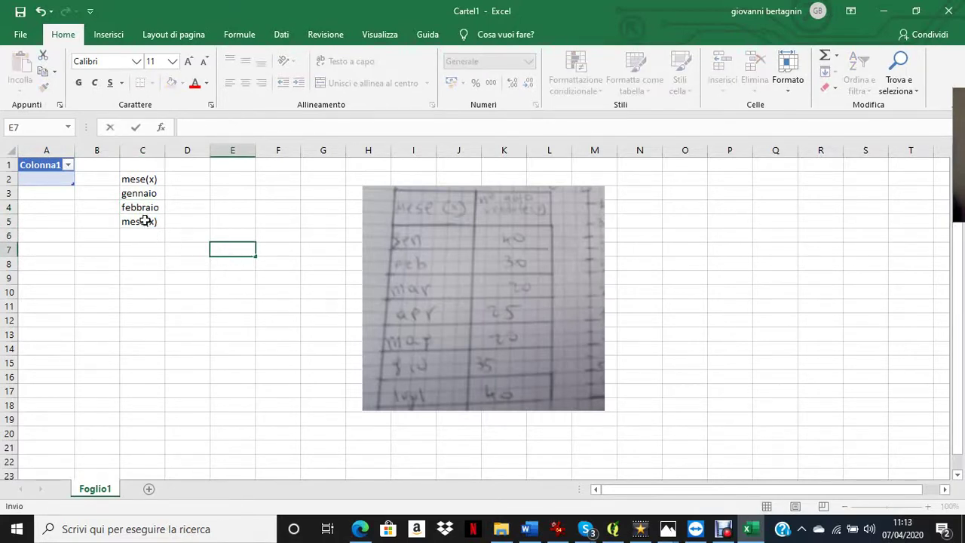
pyautogui.click(143, 220)
pyautogui.press('BackSpace')
pyautogui.click(221, 260)
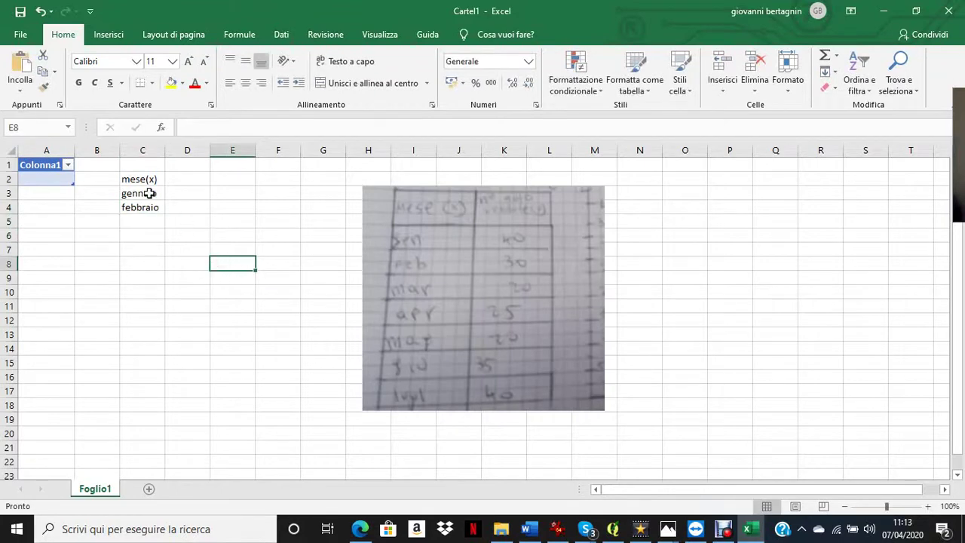
pyautogui.moveTo(148, 192)
pyautogui.mouseDown()
pyautogui.moveTo(170, 340)
pyautogui.moveTo(168, 220)
pyautogui.mouseUp()
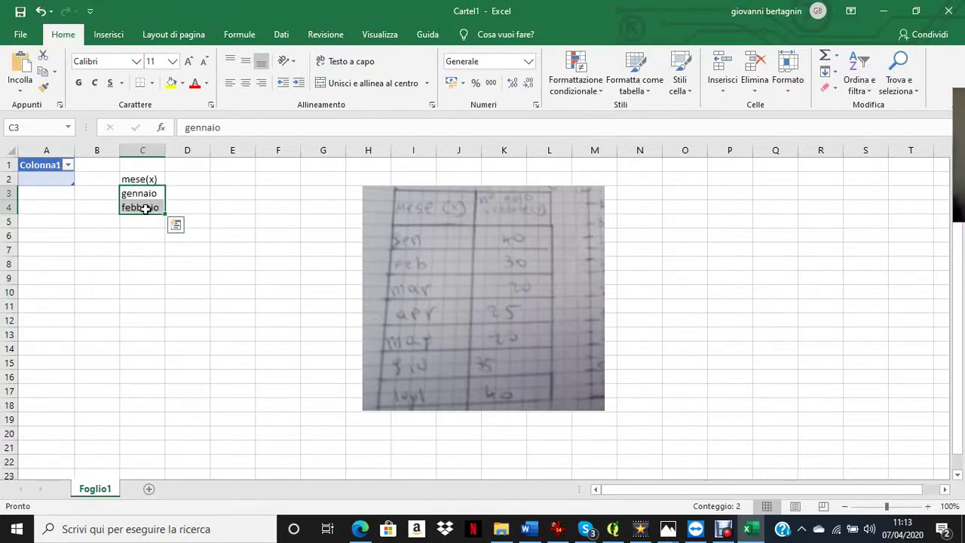
pyautogui.moveTo(151, 208)
pyautogui.mouseDown()
pyautogui.moveTo(150, 241)
pyautogui.moveTo(144, 209)
pyautogui.moveTo(258, 298)
pyautogui.mouseUp()
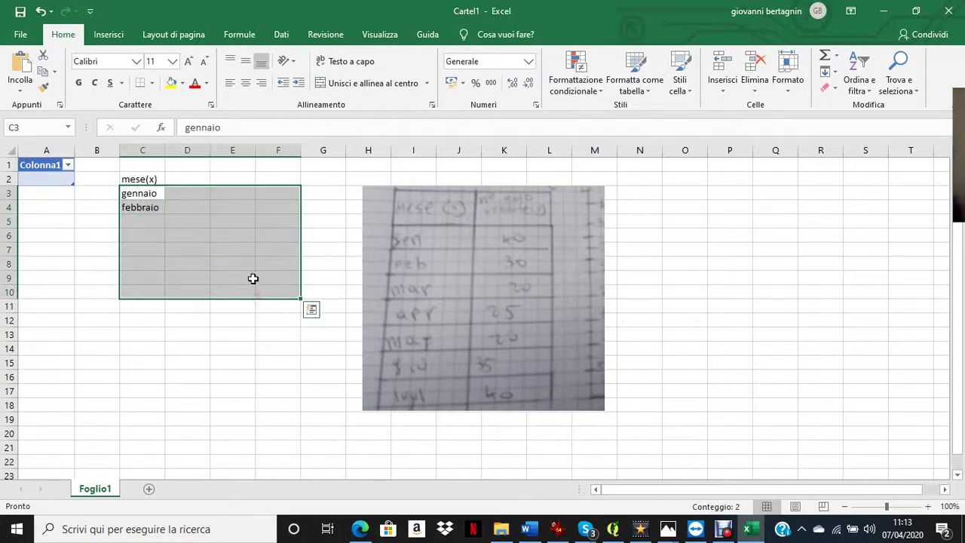
# Reselect gennaio and febbraio in C3:C4, try extending the series, and briefly edit gennaio
pyautogui.click(257, 334)
pyautogui.click(135, 193)
pyautogui.moveTo(136, 194); pyautogui.dragTo(140, 208)
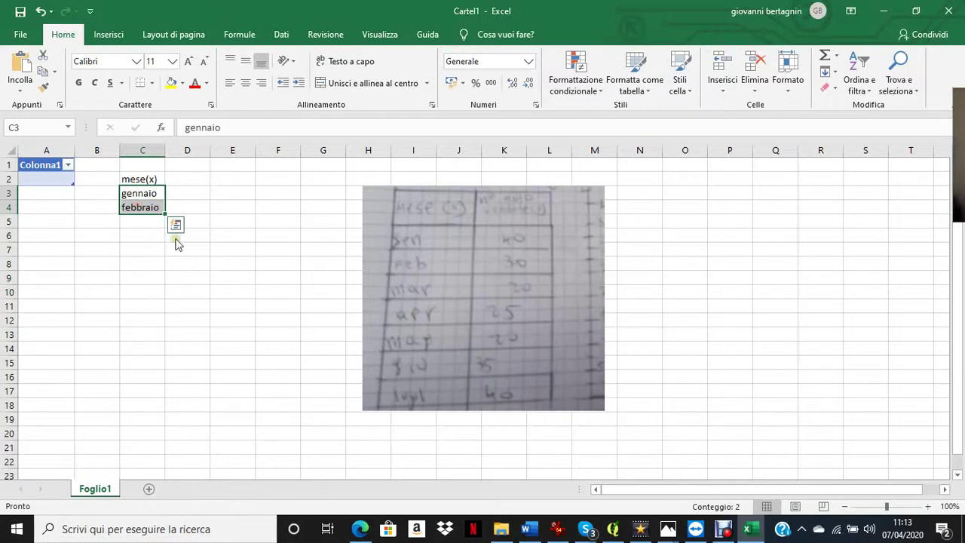
pyautogui.moveTo(165, 213); pyautogui.dragTo(165, 212)
pyautogui.doubleClick(136, 193)
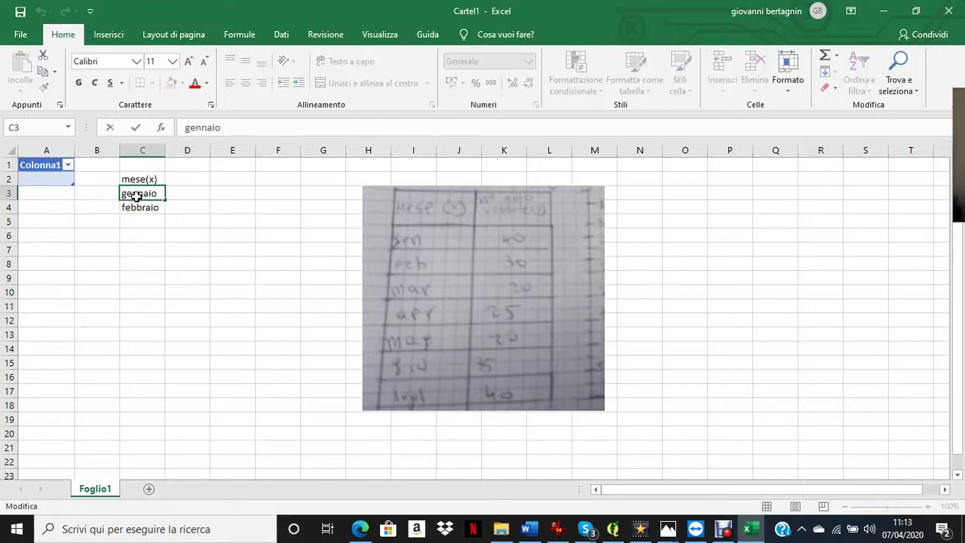
pyautogui.click(122, 194)
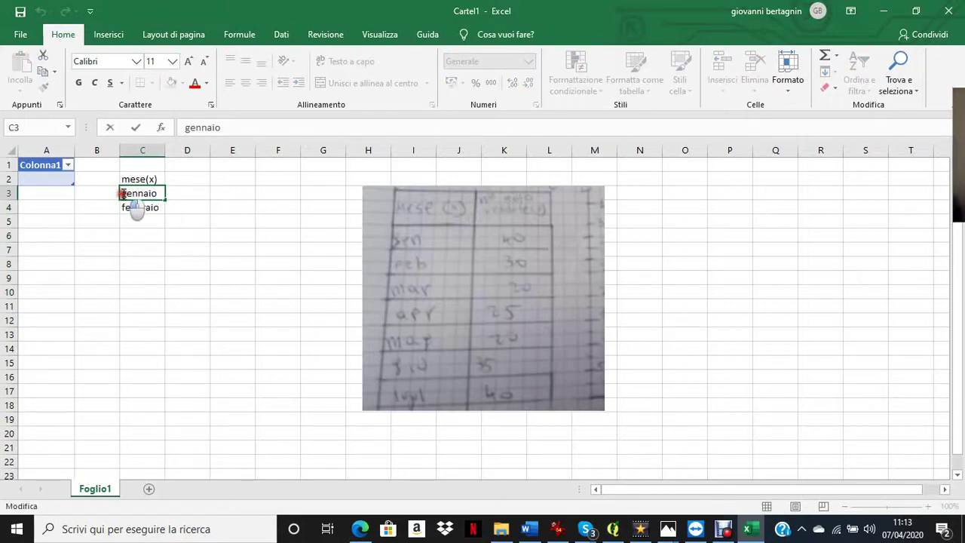
pyautogui.moveTo(122, 194); pyautogui.dragTo(163, 260)
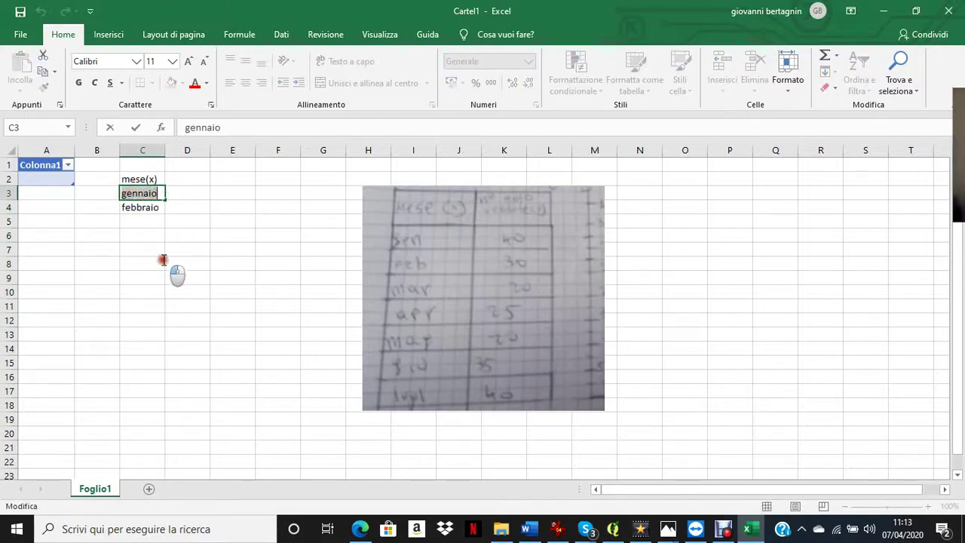
pyautogui.press('Right')
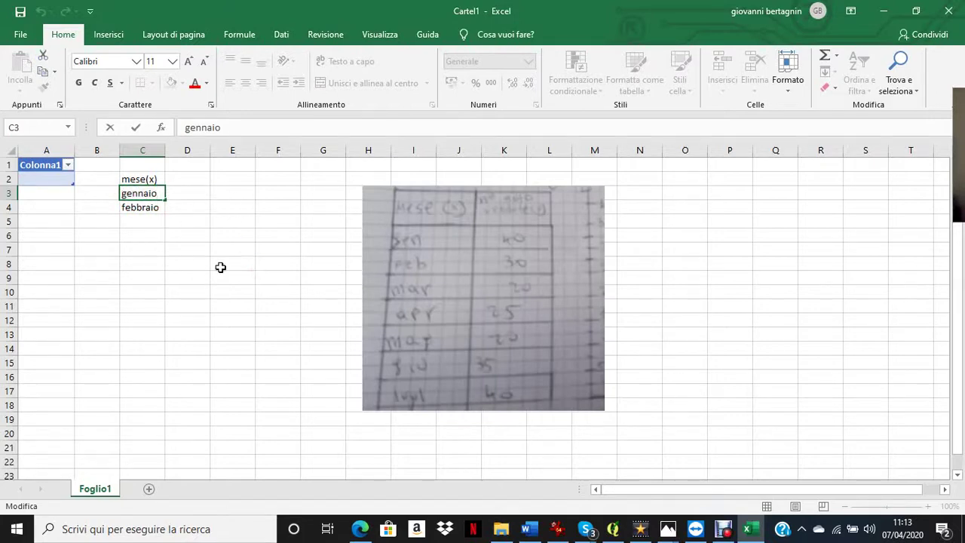
pyautogui.click(221, 266)
# Move gennaio and febbraio down two rows, then undo to return them to C3:C4
pyautogui.click(245, 220)
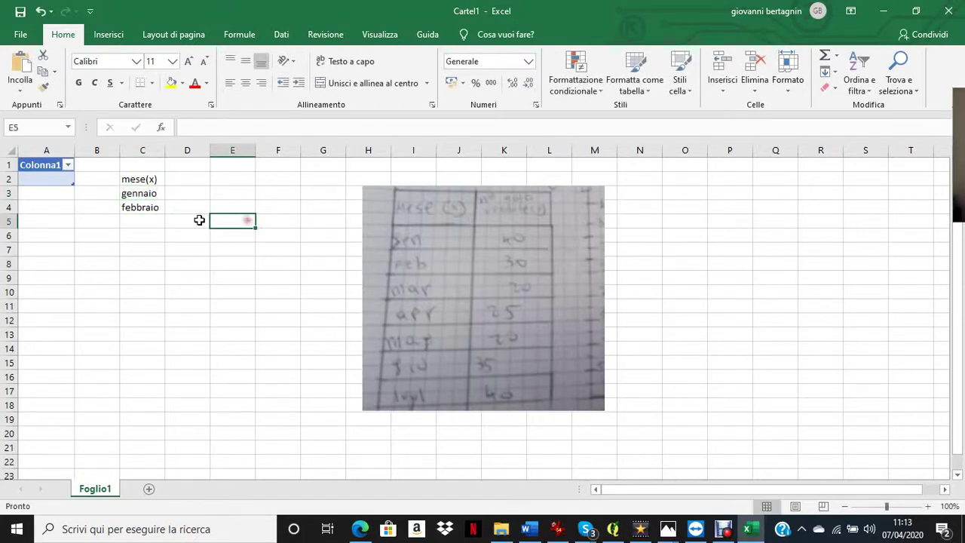
pyautogui.click(223, 207)
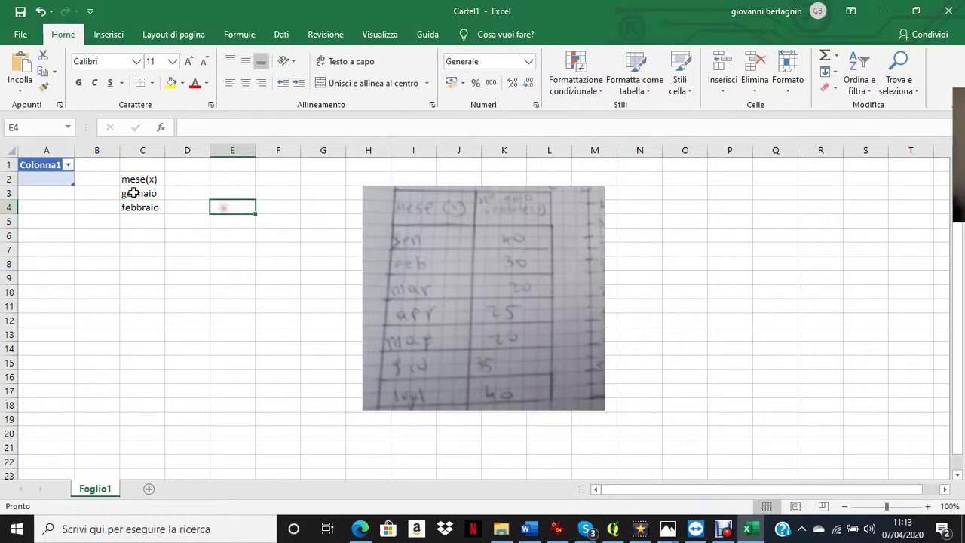
pyautogui.moveTo(132, 193); pyautogui.dragTo(151, 208)
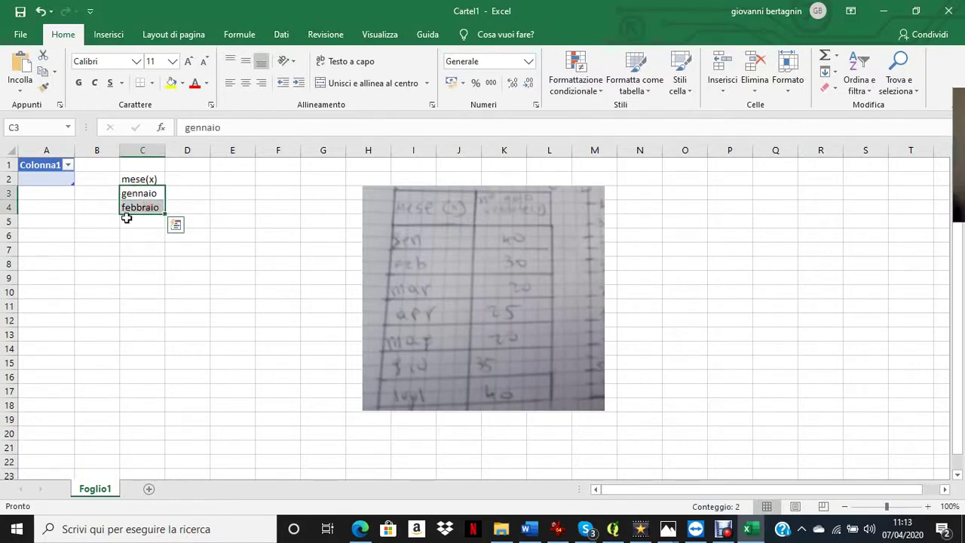
pyautogui.moveTo(220, 208); pyautogui.dragTo(241, 218)
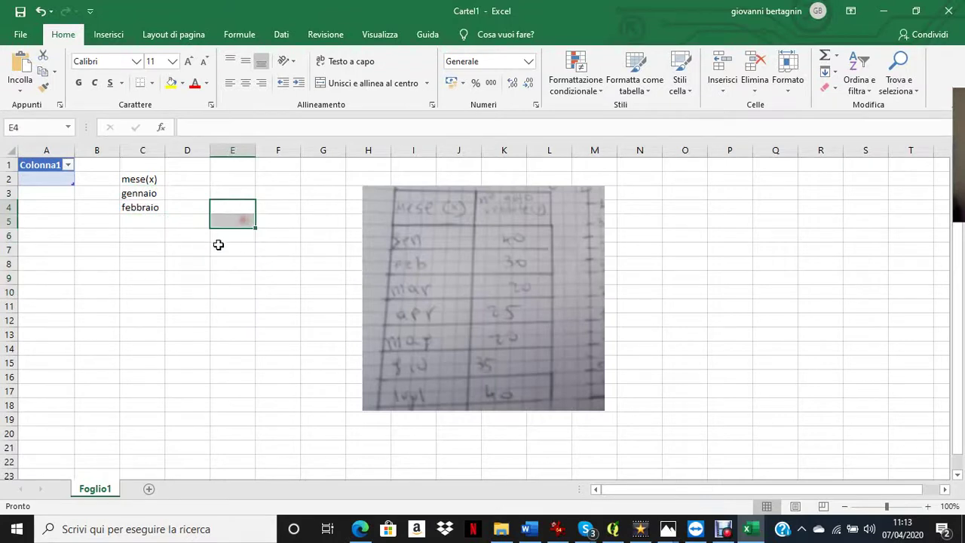
pyautogui.moveTo(133, 193); pyautogui.dragTo(151, 208)
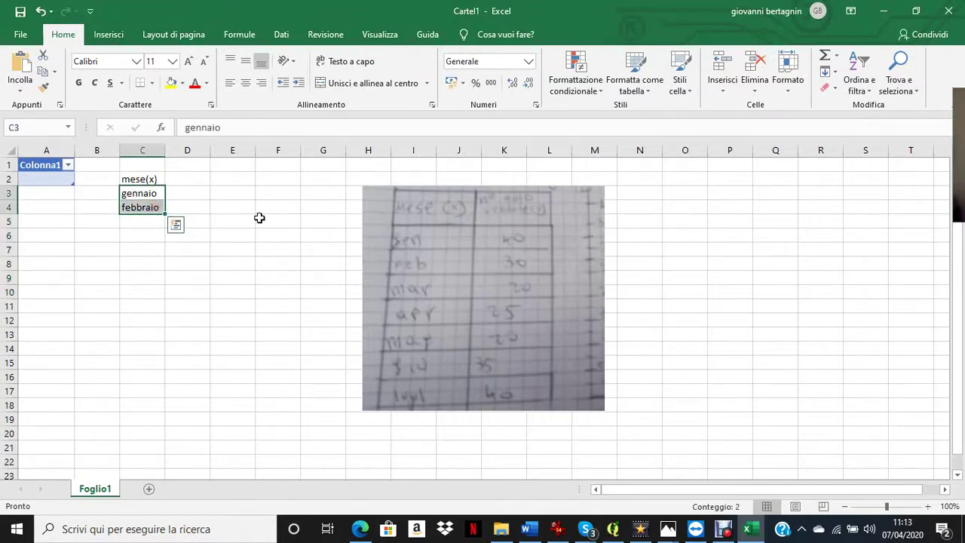
pyautogui.click(161, 217)
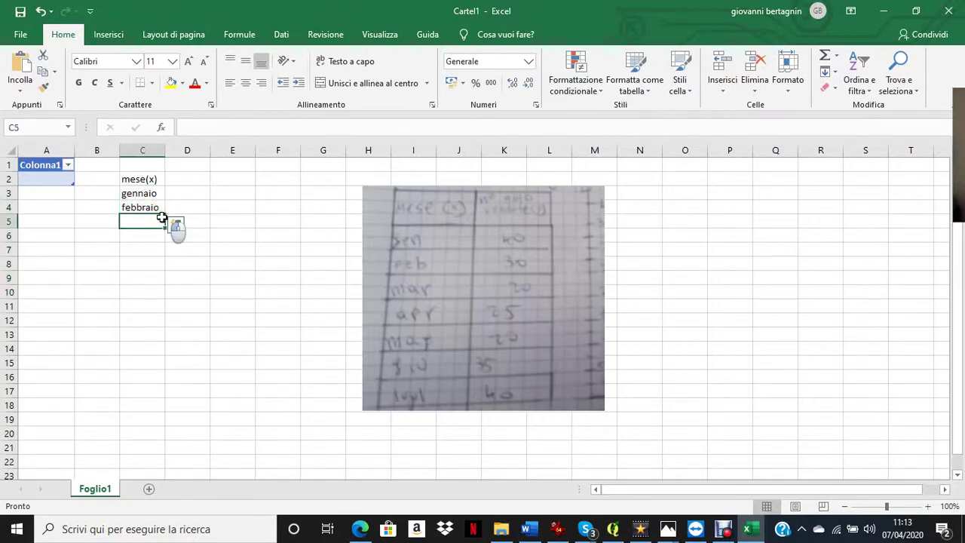
pyautogui.moveTo(161, 218); pyautogui.dragTo(157, 271)
pyautogui.click(254, 299)
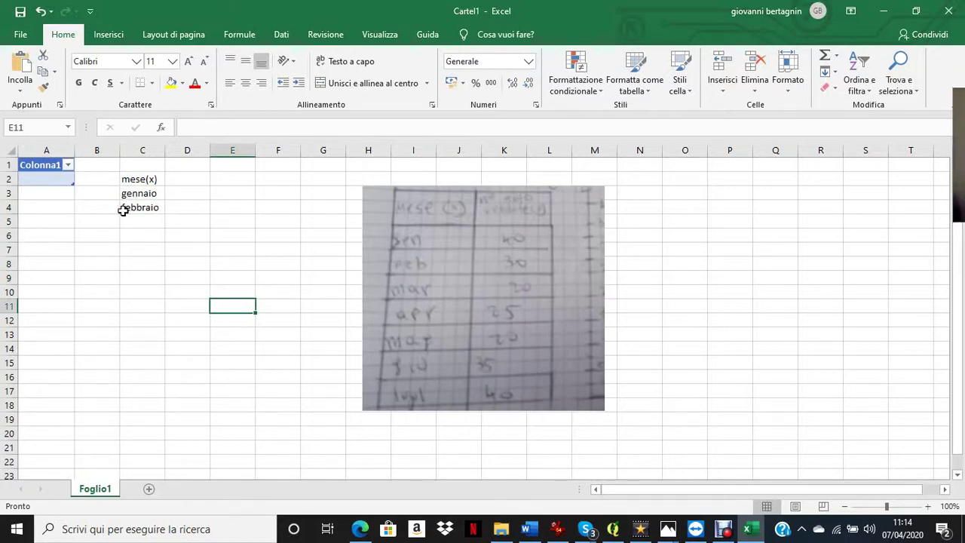
pyautogui.moveTo(119, 209)
pyautogui.mouseDown()
pyautogui.moveTo(147, 209)
pyautogui.moveTo(153, 254)
pyautogui.moveTo(149, 194)
pyautogui.mouseUp()
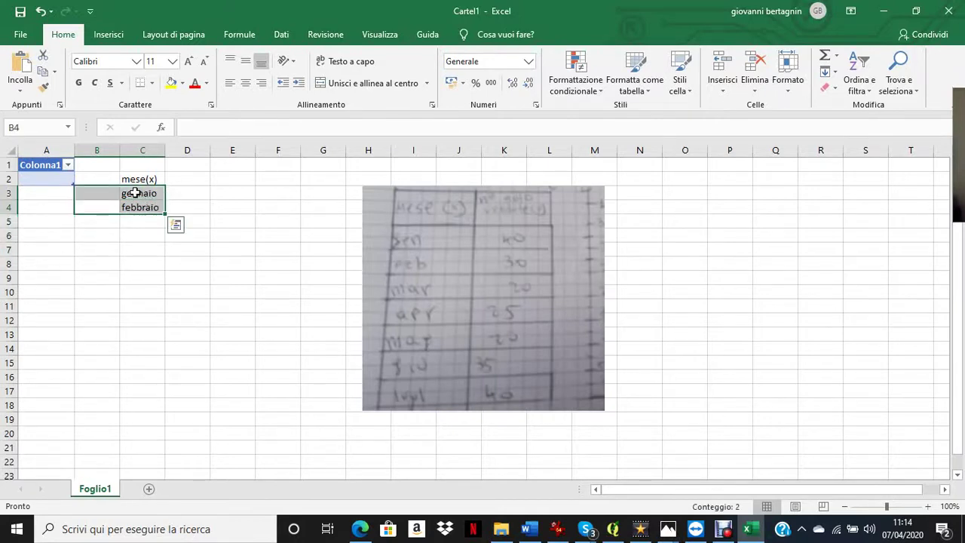
pyautogui.moveTo(135, 193); pyautogui.dragTo(144, 228)
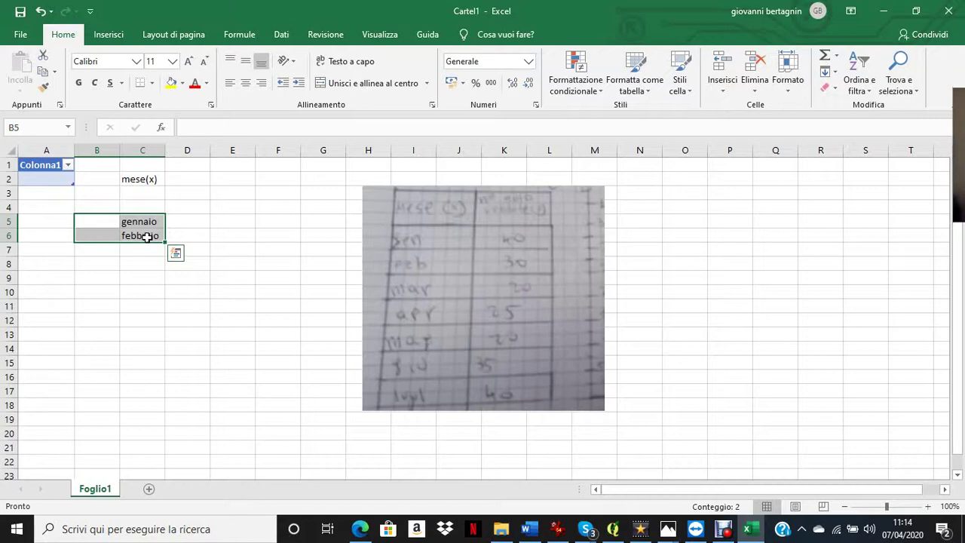
pyautogui.click(40, 12)
pyautogui.click(41, 12)
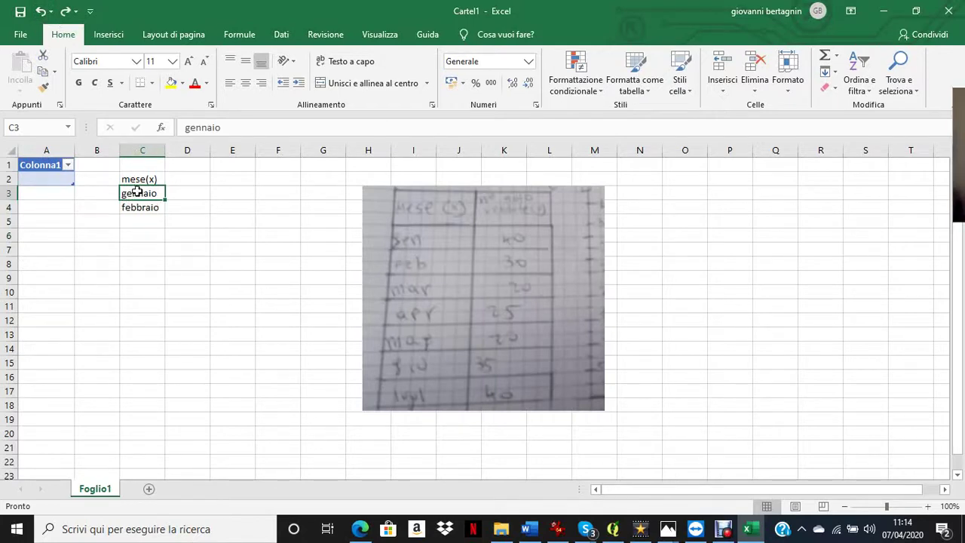
# Drag the month list to columns G and D, then return it under mese(x)
pyautogui.moveTo(136, 192)
pyautogui.mouseDown()
pyautogui.moveTo(163, 212)
pyautogui.moveTo(158, 280)
pyautogui.mouseUp()
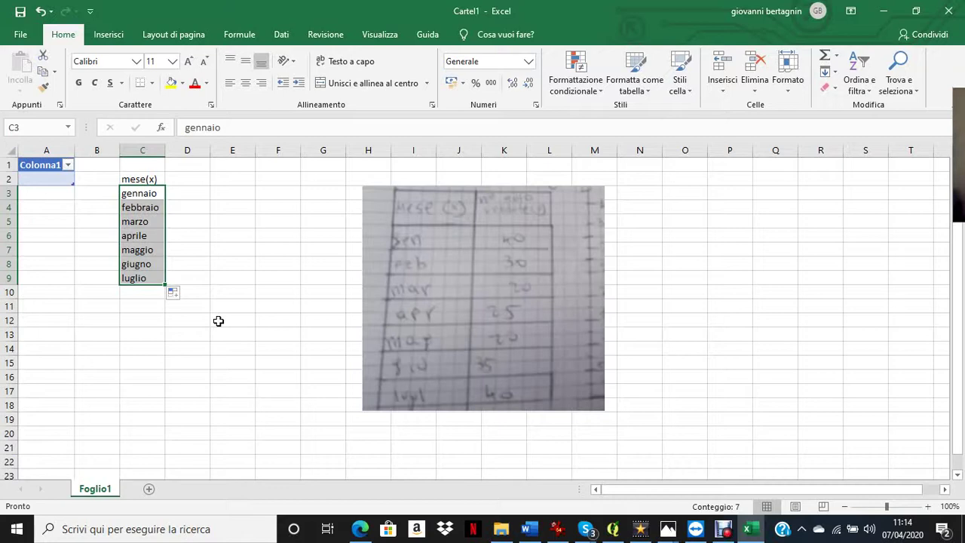
pyautogui.moveTo(166, 236); pyautogui.dragTo(301, 308)
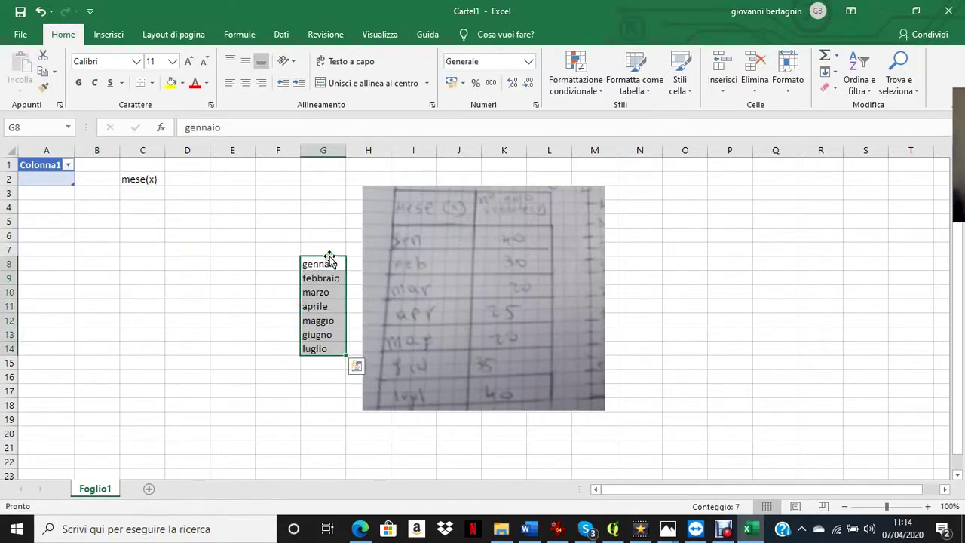
pyautogui.moveTo(329, 256); pyautogui.dragTo(194, 228)
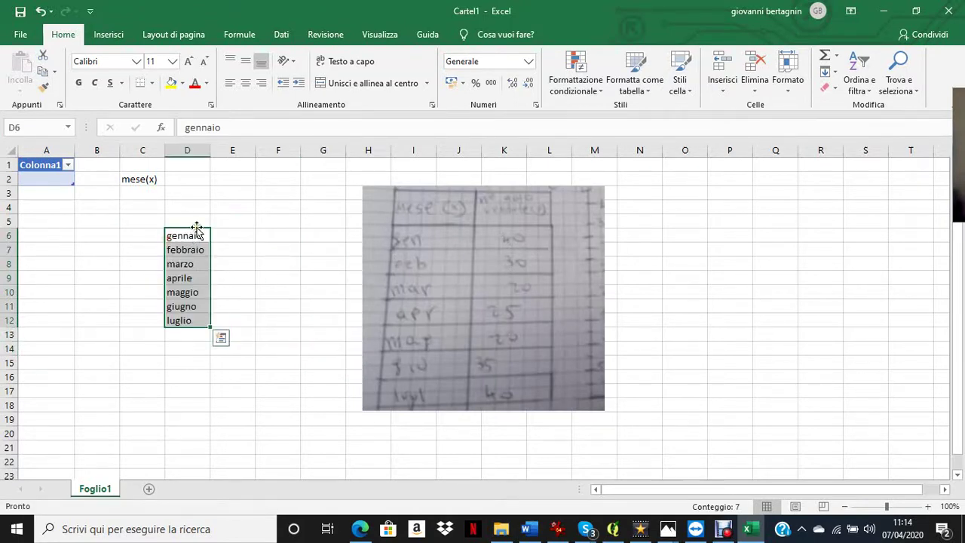
pyautogui.moveTo(196, 228); pyautogui.dragTo(150, 198)
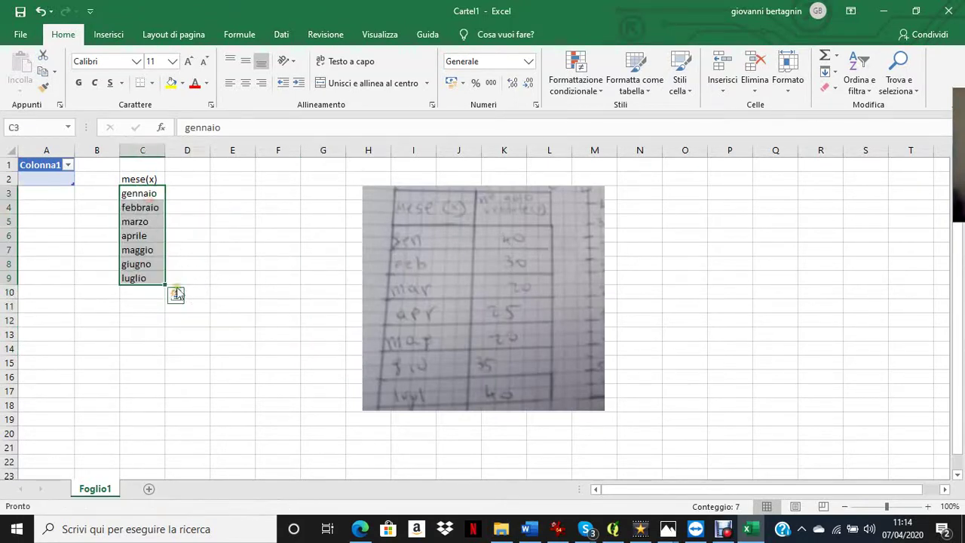
# Autofill the months to settembre, then trim the series to end at luglio in C9
pyautogui.moveTo(165, 284); pyautogui.dragTo(178, 309)
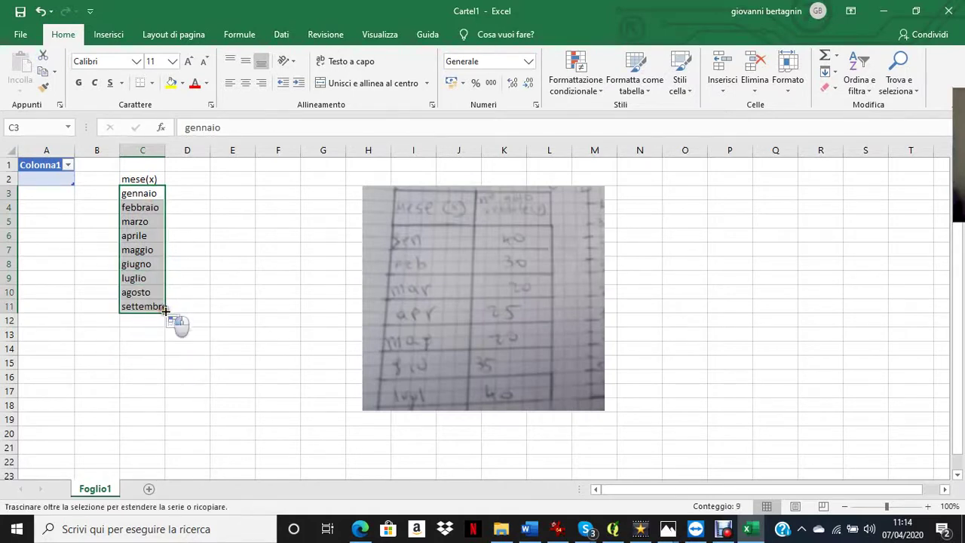
pyautogui.moveTo(165, 312); pyautogui.dragTo(166, 285)
pyautogui.click(229, 319)
pyautogui.click(194, 178)
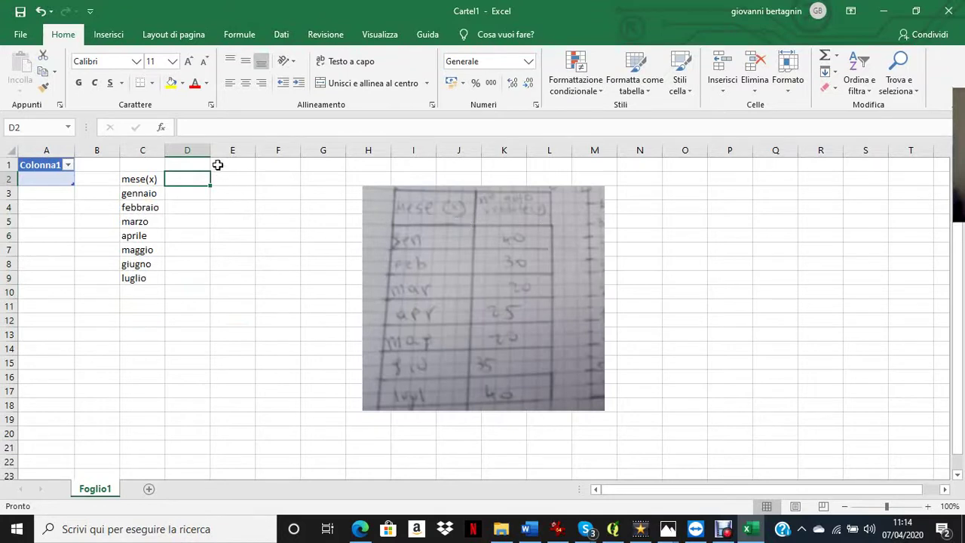
pyautogui.moveTo(189, 306); pyautogui.dragTo(252, 309)
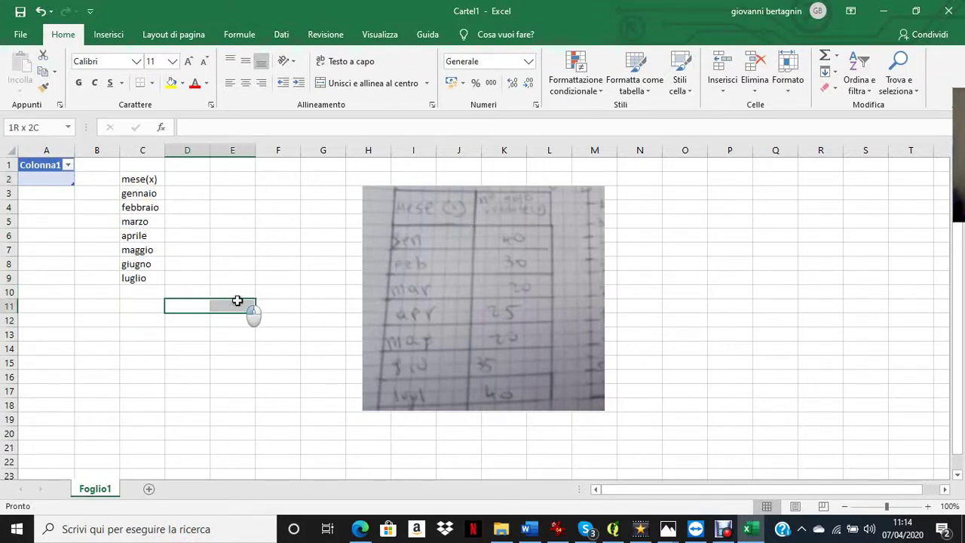
pyautogui.click(279, 297)
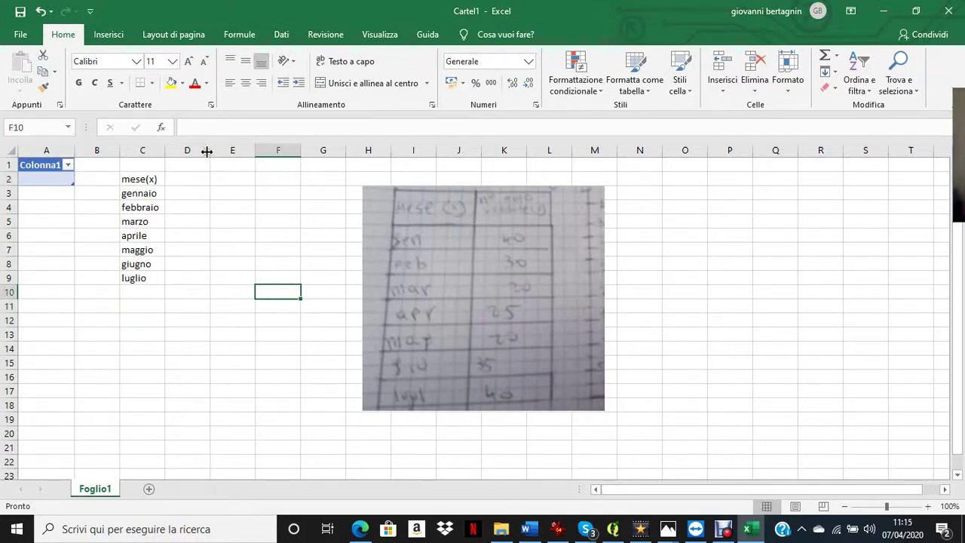
# Widen column D and enter the heading N°AUTO VENDUTE () in cell D2
pyautogui.moveTo(210, 152); pyautogui.dragTo(289, 166)
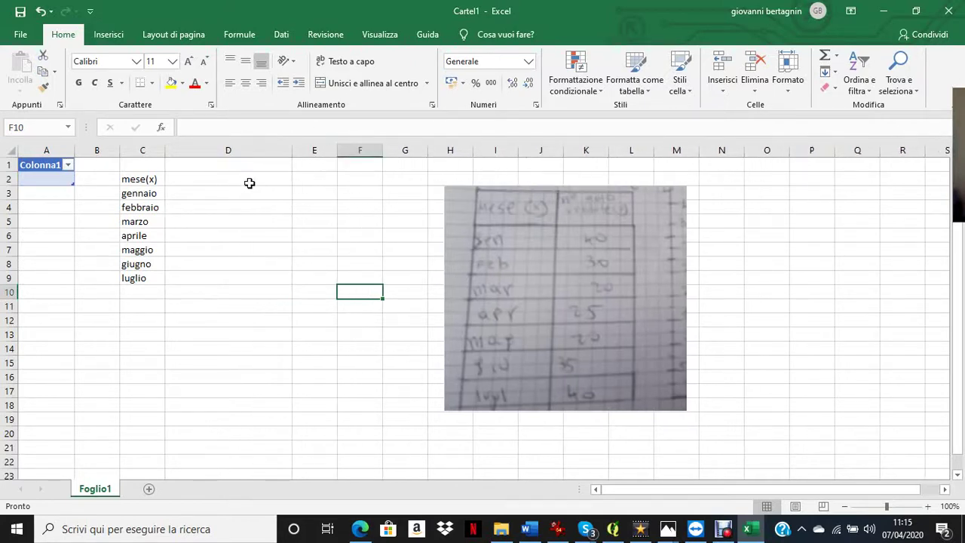
pyautogui.click(240, 180)
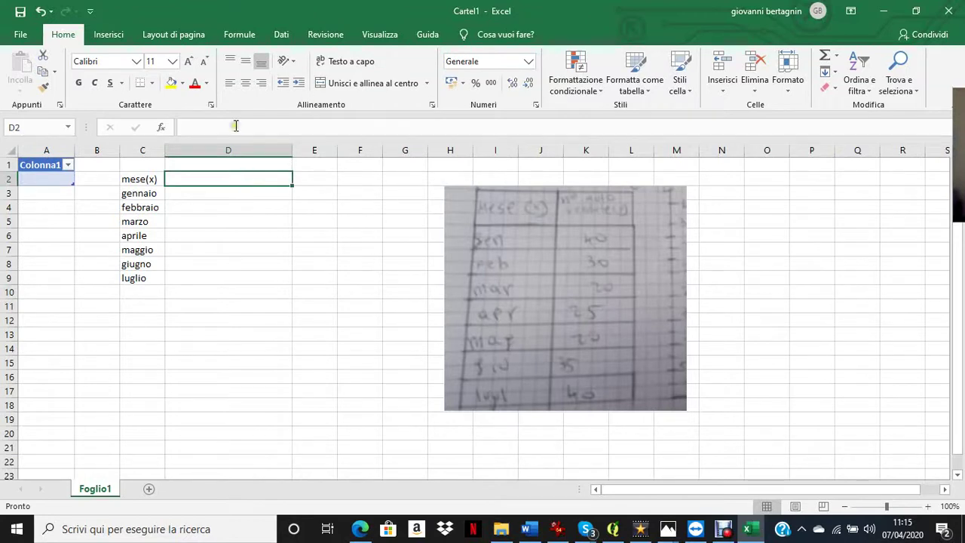
pyautogui.write('nu')
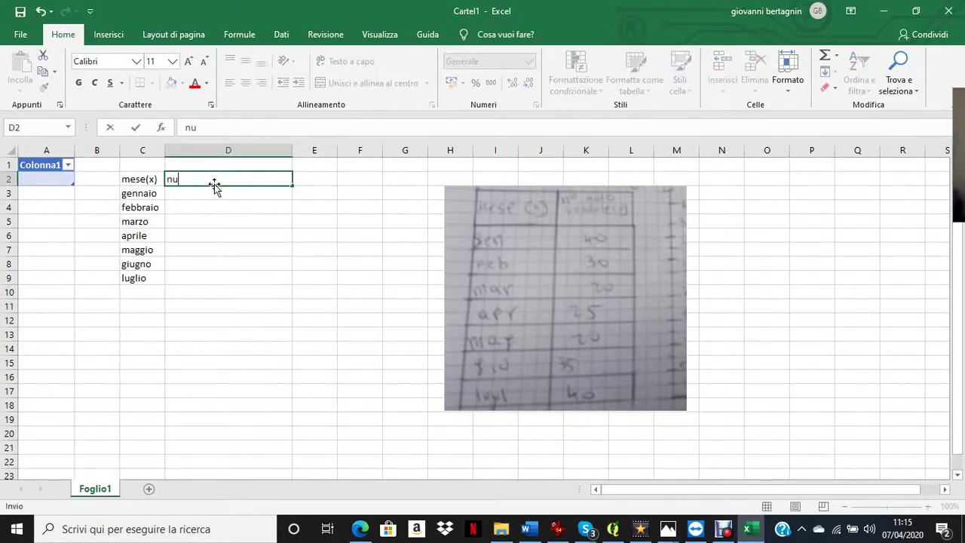
pyautogui.press('BackSpace')
pyautogui.press('BackSpace')
pyautogui.write('N')
pyautogui.write('°')
pyautogui.press('Return')
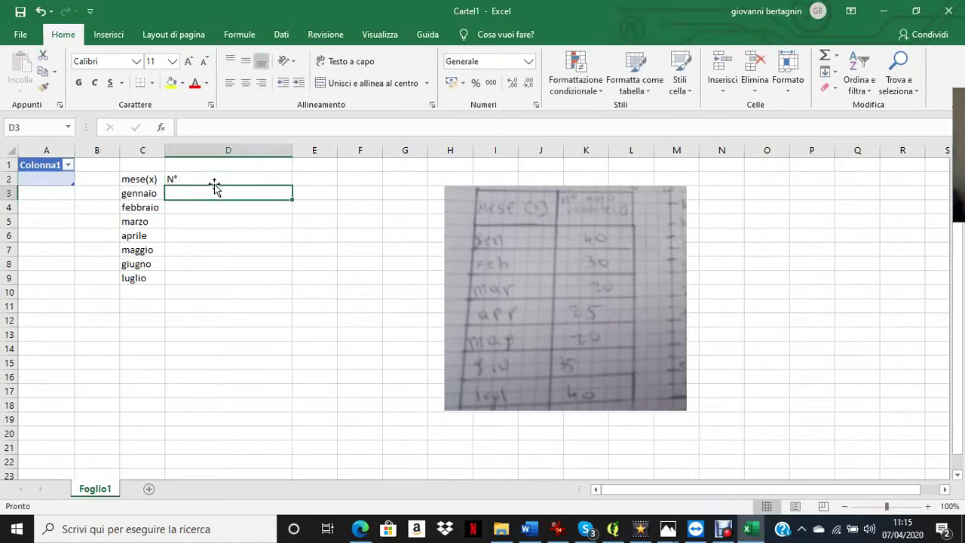
pyautogui.press('Up')
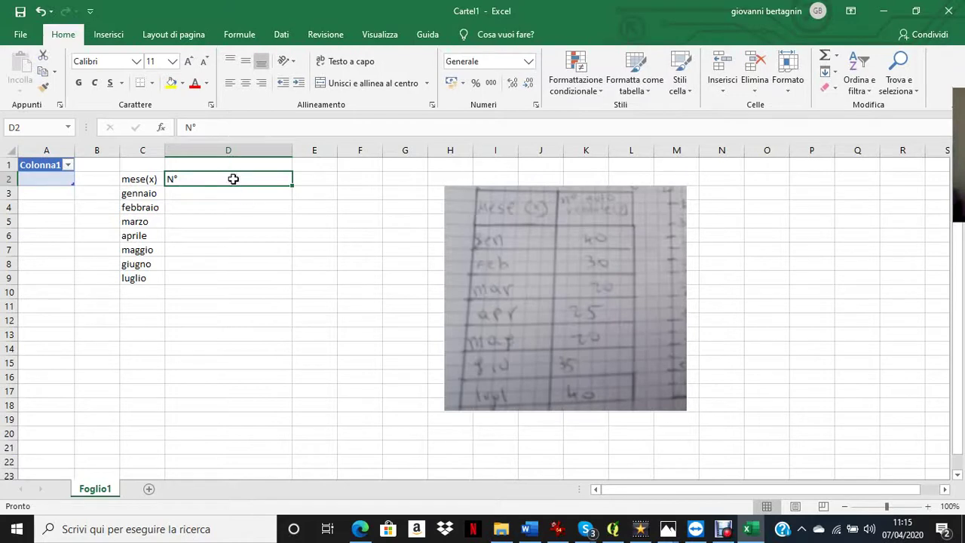
pyautogui.write('AU')
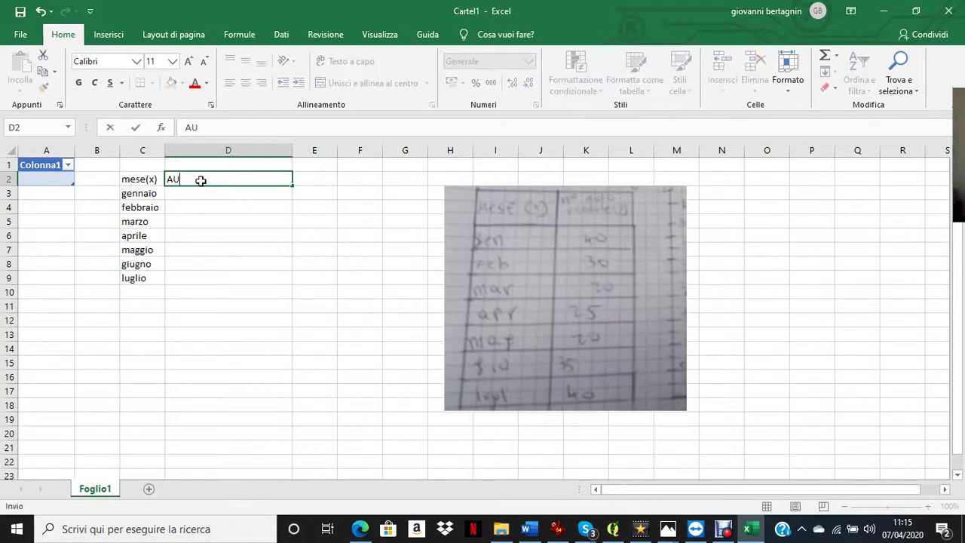
pyautogui.press('BackSpace')
pyautogui.press('BackSpace')
pyautogui.press('BackSpace')
pyautogui.press('BackSpace')
pyautogui.write('N°AUTO VENDUTE ()')
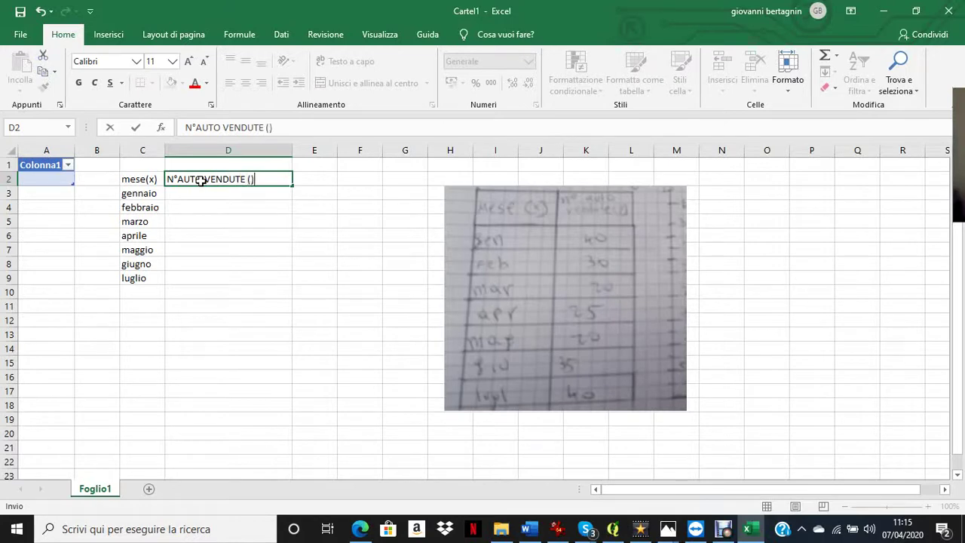
pyautogui.press('Left')
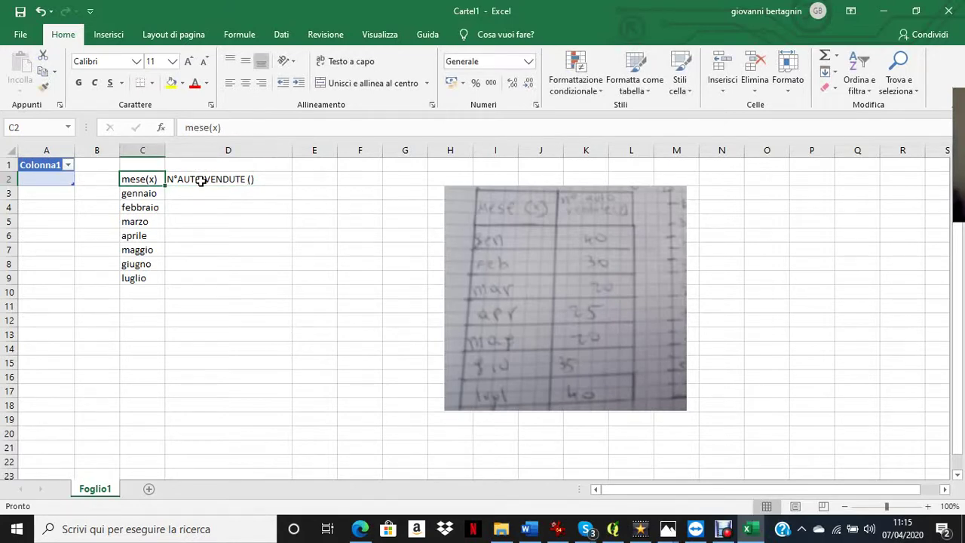
# Restore the mese(x) heading in C2 with Undo after an accidental redo
pyautogui.write('y')
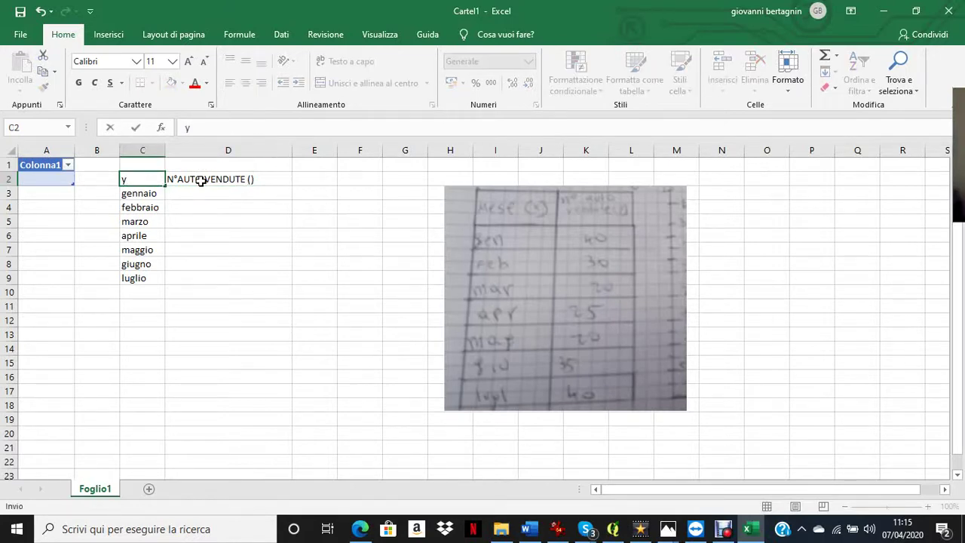
pyautogui.click(248, 188)
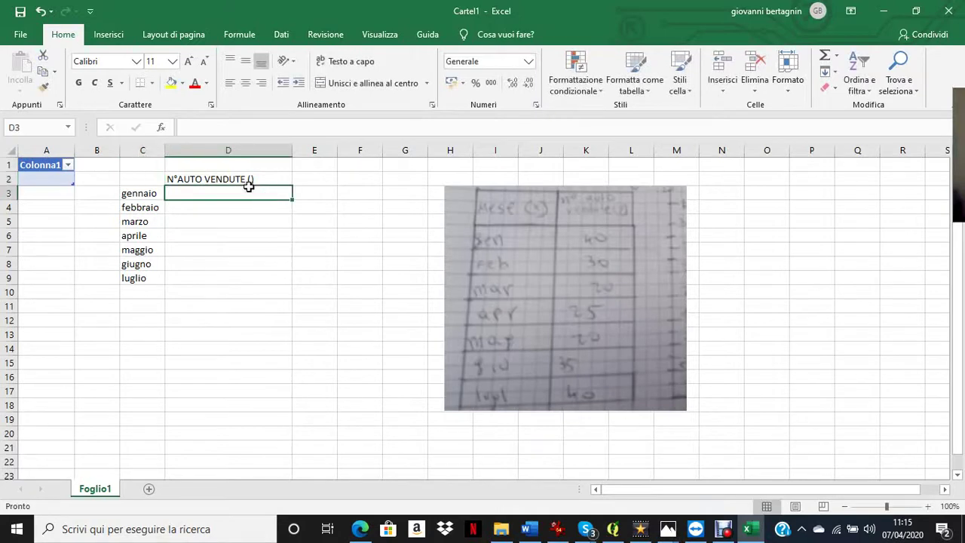
pyautogui.click(249, 181)
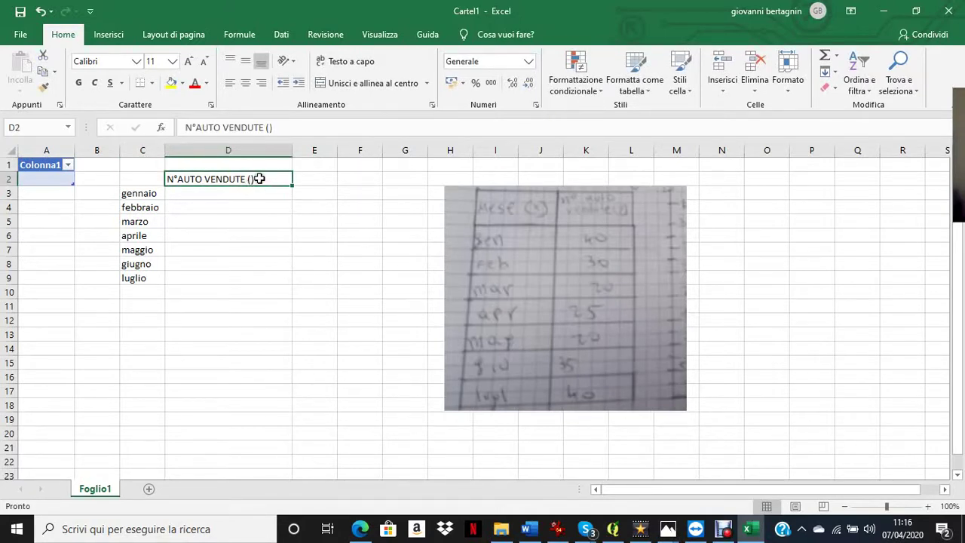
pyautogui.moveTo(251, 182); pyautogui.dragTo(243, 190)
pyautogui.click(253, 179)
pyautogui.click(40, 11)
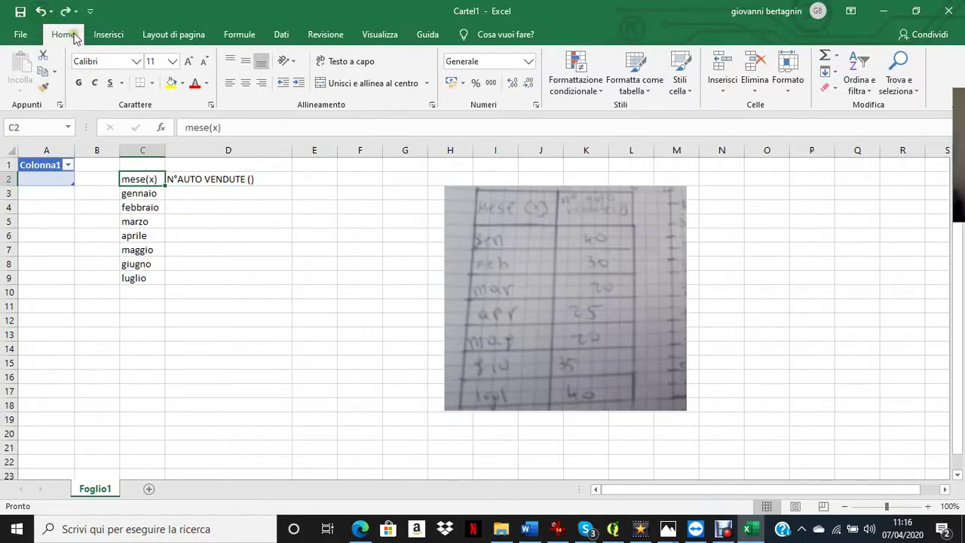
pyautogui.click(67, 11)
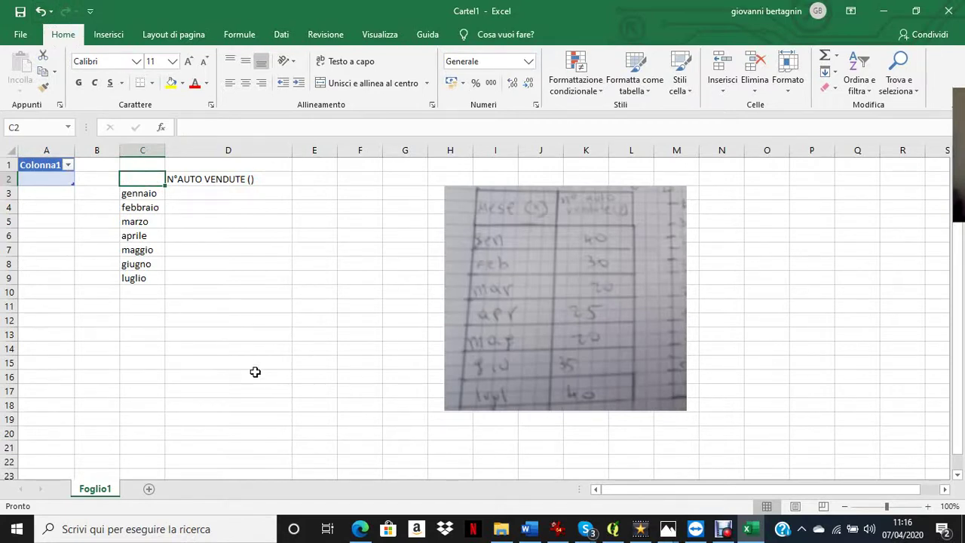
pyautogui.click(41, 11)
# Fill y into the parentheses so D2 reads N°AUTO VENDUTE (y)
pyautogui.click(247, 181)
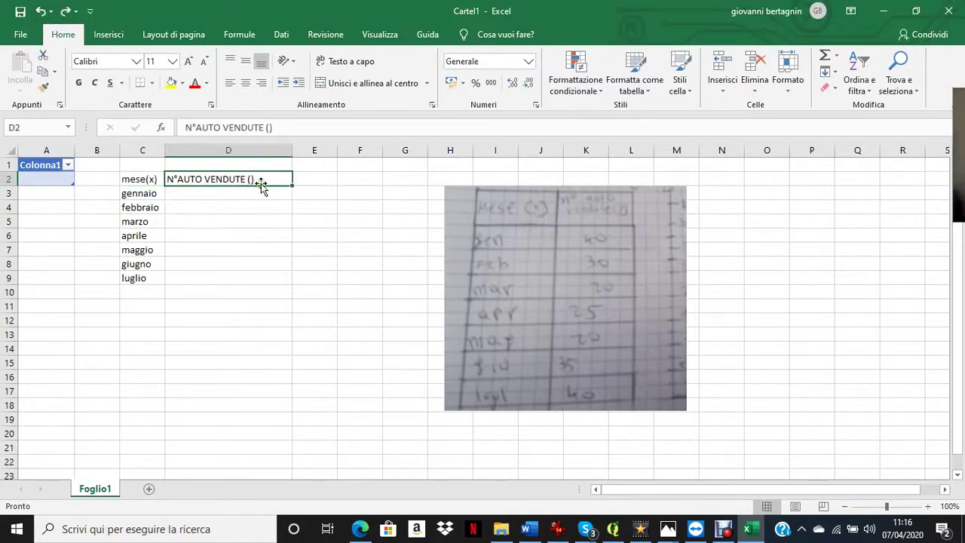
pyautogui.doubleClick(260, 178)
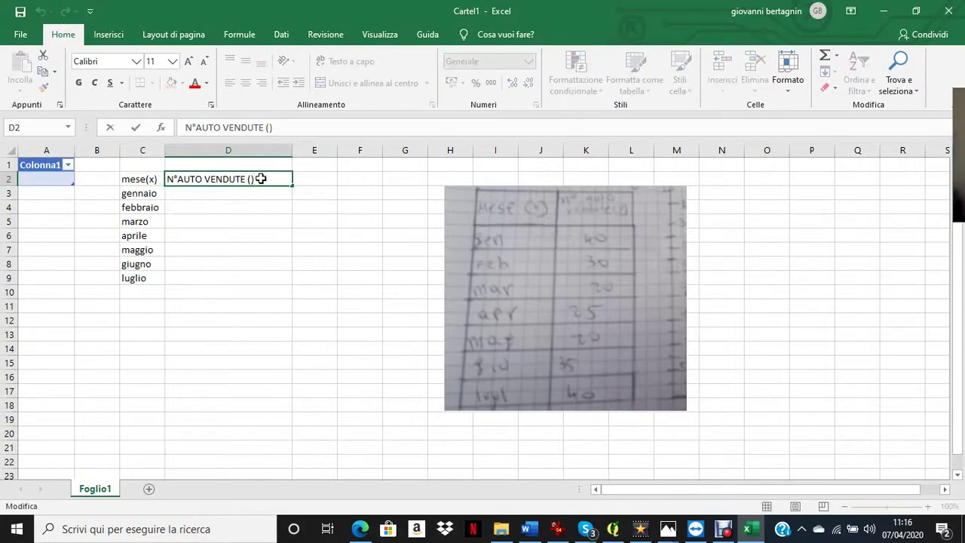
pyautogui.write('y')
pyautogui.scroll(-1, 235, 178)
pyautogui.scroll(-1, 235, 178)
pyautogui.scroll(1, 235, 178)
pyautogui.scroll(1, 235, 177)
pyautogui.click(208, 193)
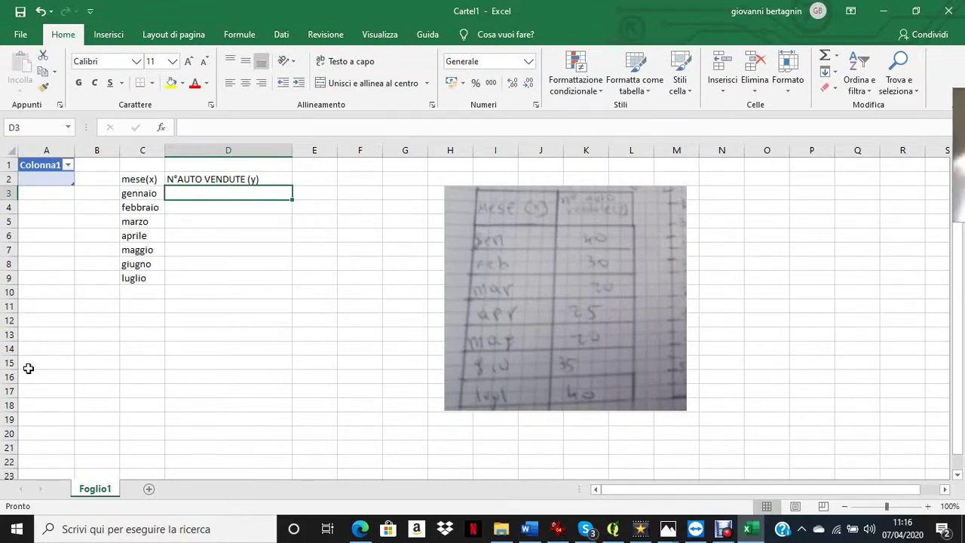
# Enter sales of 40, 30, 20 and 25 for gennaio through aprile
pyautogui.write('40')
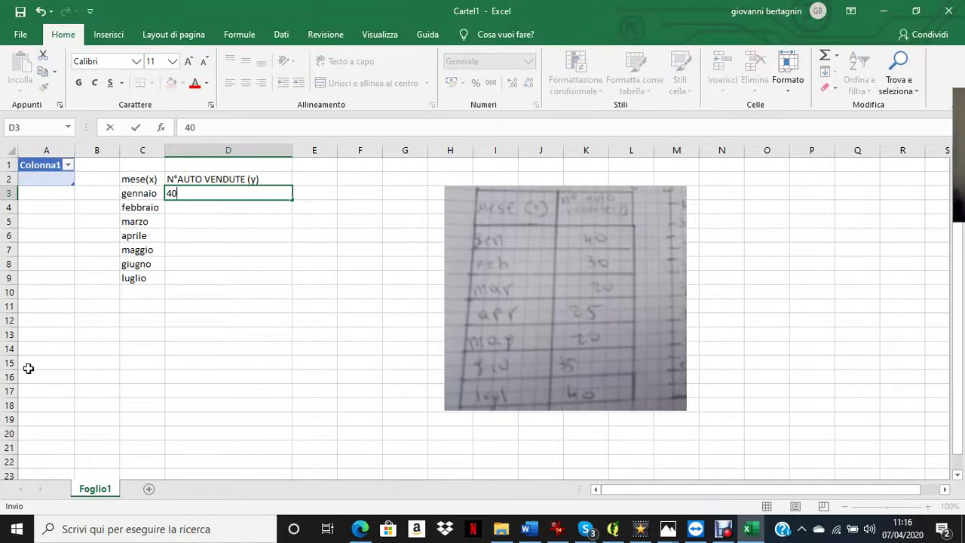
pyautogui.press('Return')
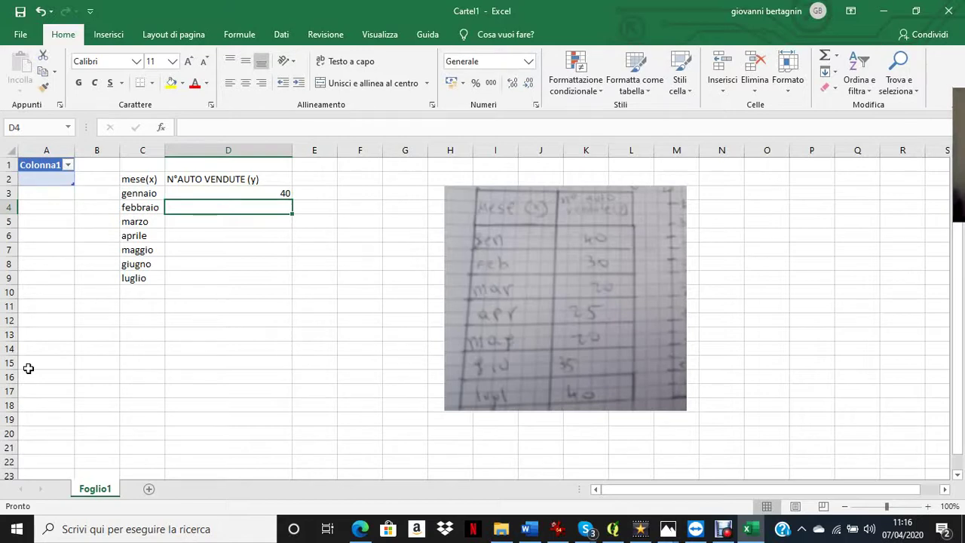
pyautogui.write('30')
pyautogui.press('Return')
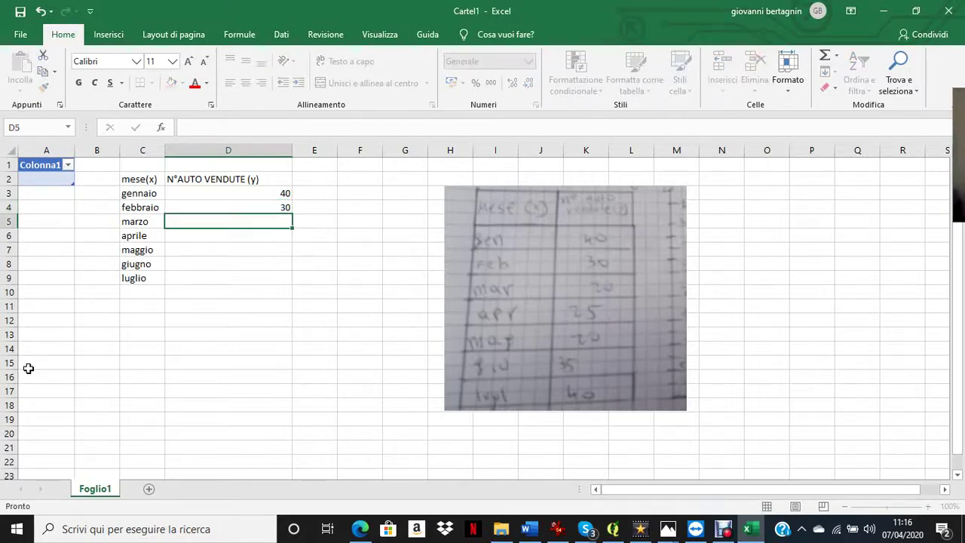
pyautogui.write('20')
pyautogui.press('Return')
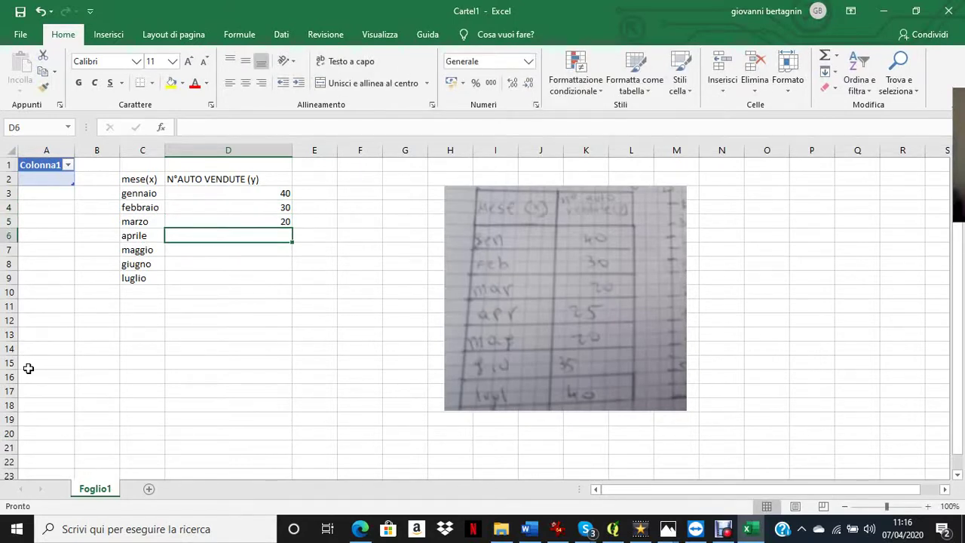
pyautogui.write('25')
pyautogui.press('Return')
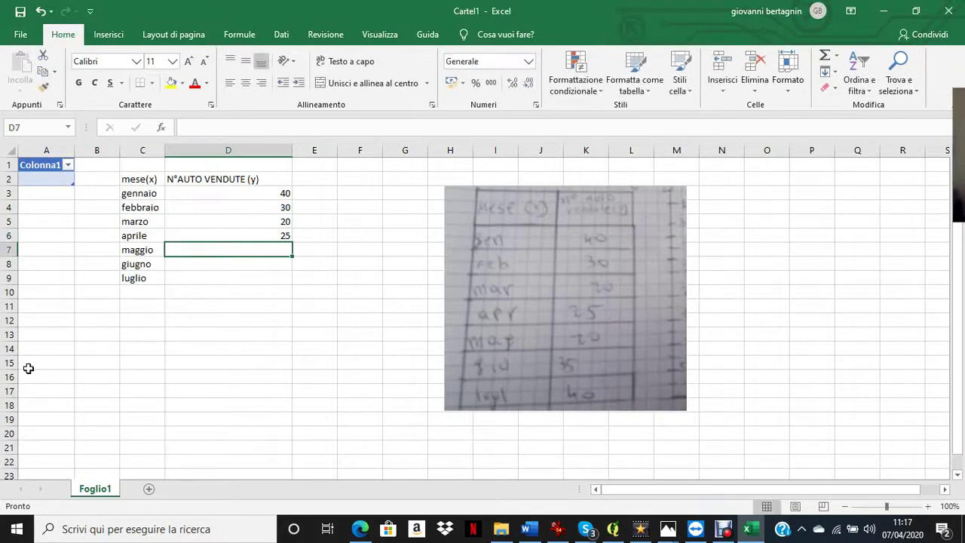
# Enter 20 for maggio, fixing the mistyped digits, then 35 for giugno and 40 for luglio
pyautogui.press('F2')
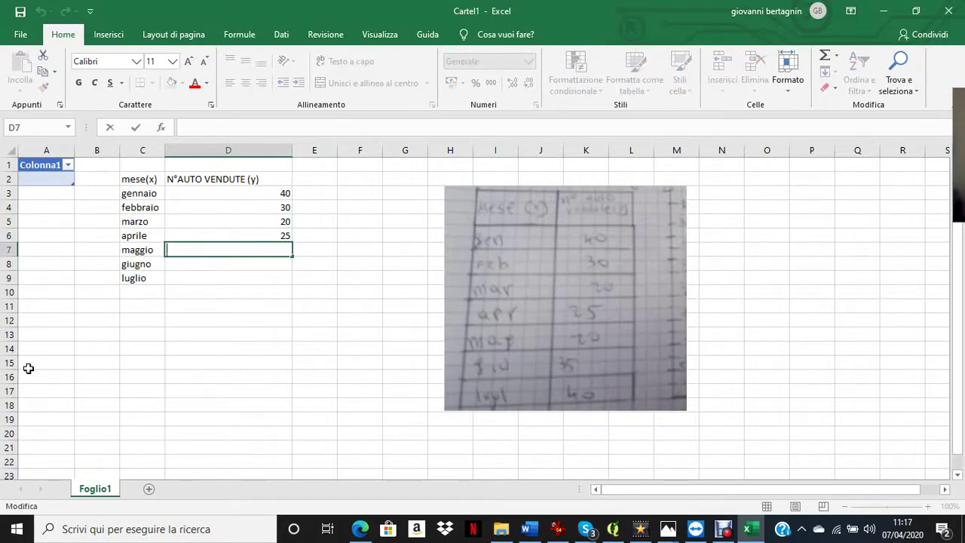
pyautogui.write('20')
pyautogui.write('3540')
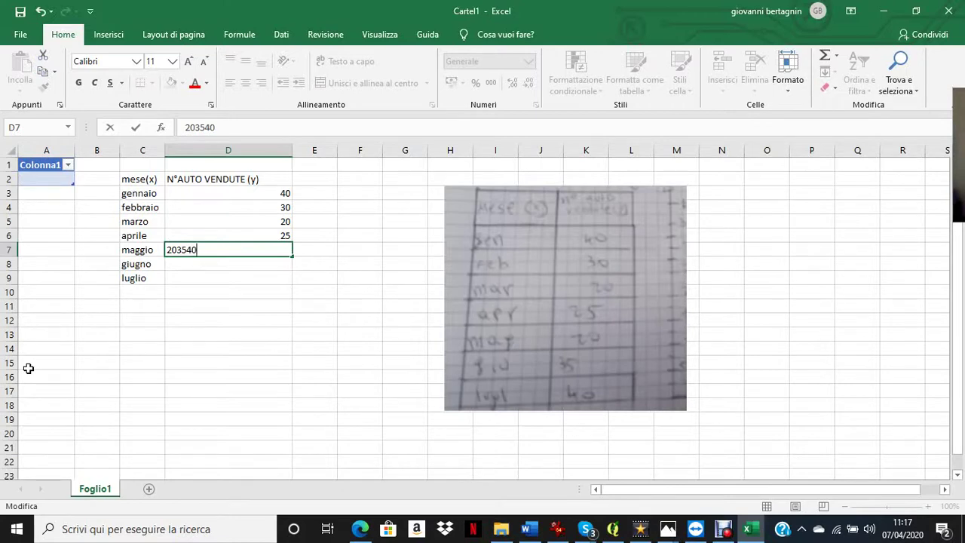
pyautogui.press('BackSpace')
pyautogui.press('BackSpace')
pyautogui.press('Return')
pyautogui.press('Return')
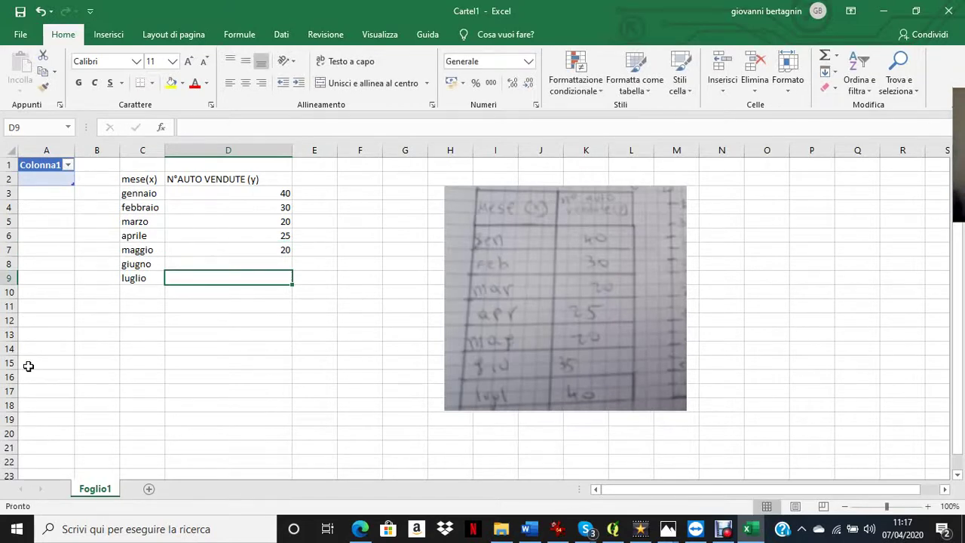
pyautogui.press('Up')
pyautogui.press('Up')
pyautogui.press('Down')
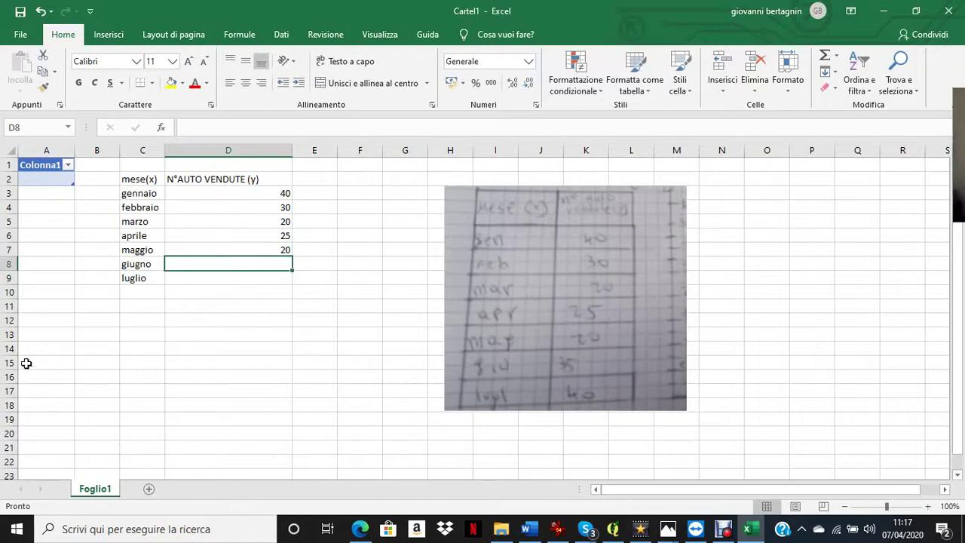
pyautogui.write('35')
pyautogui.press('Return')
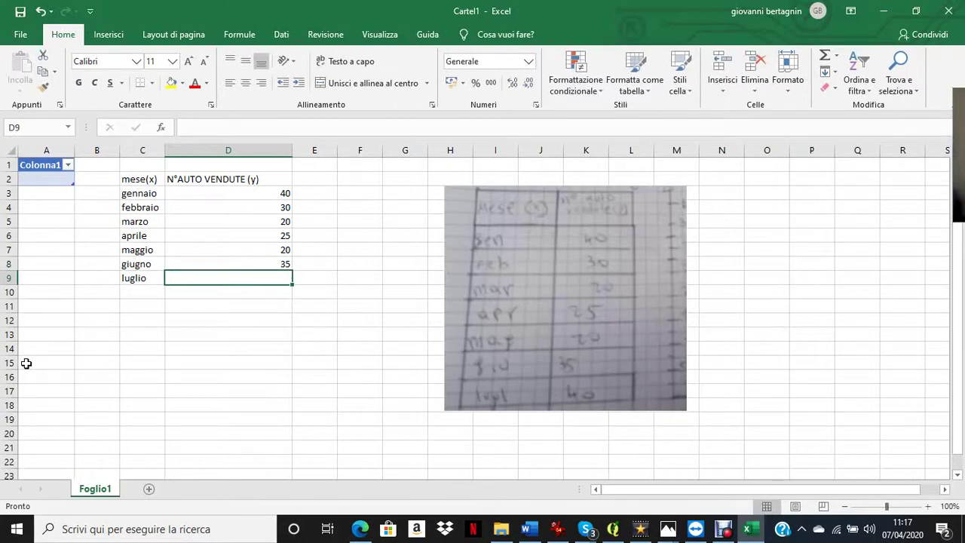
pyautogui.write('40')
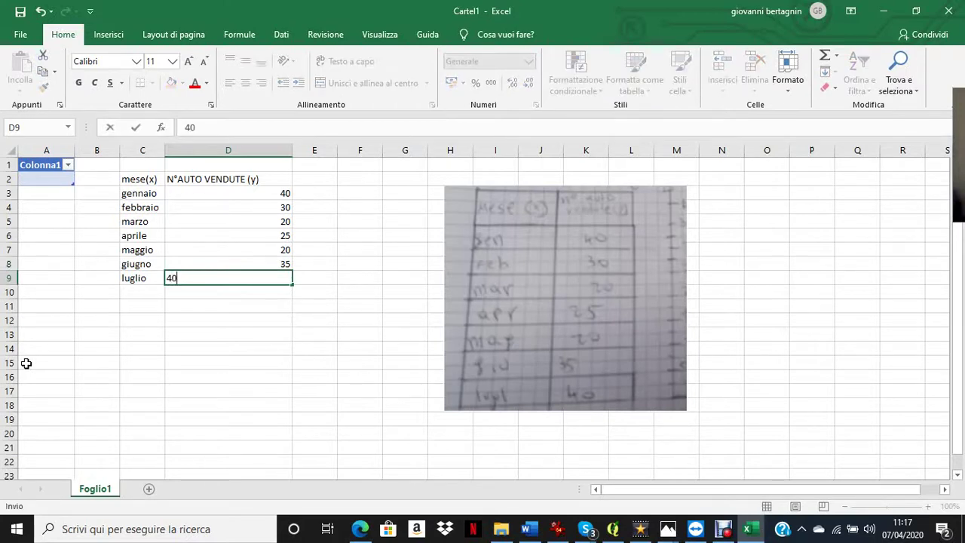
pyautogui.press('Return')
# Stray 'e' entries get typed into the cells below the sales figures
pyautogui.write('e')
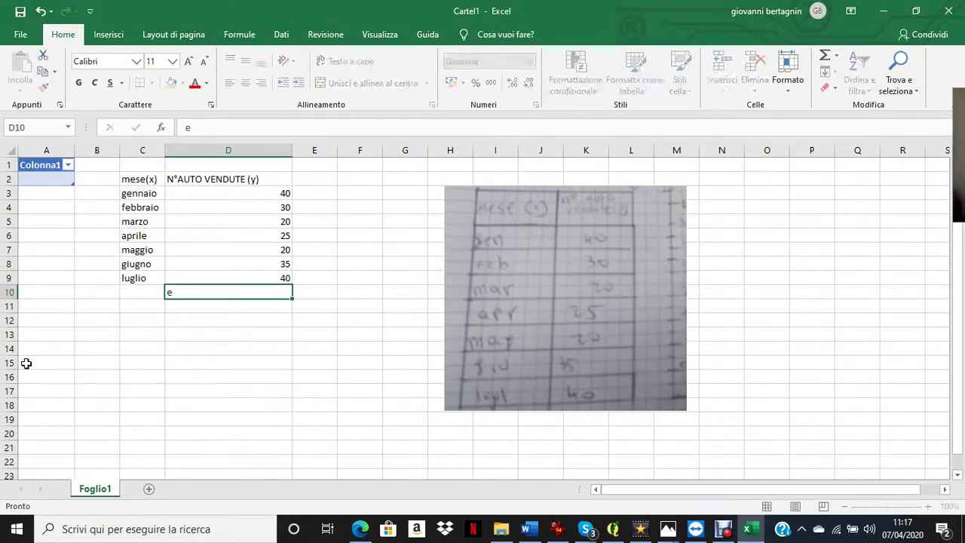
pyautogui.press('Return')
pyautogui.write('e')
pyautogui.press('Return')
pyautogui.write('e')
pyautogui.press('Return')
pyautogui.write('e')
pyautogui.press('Return')
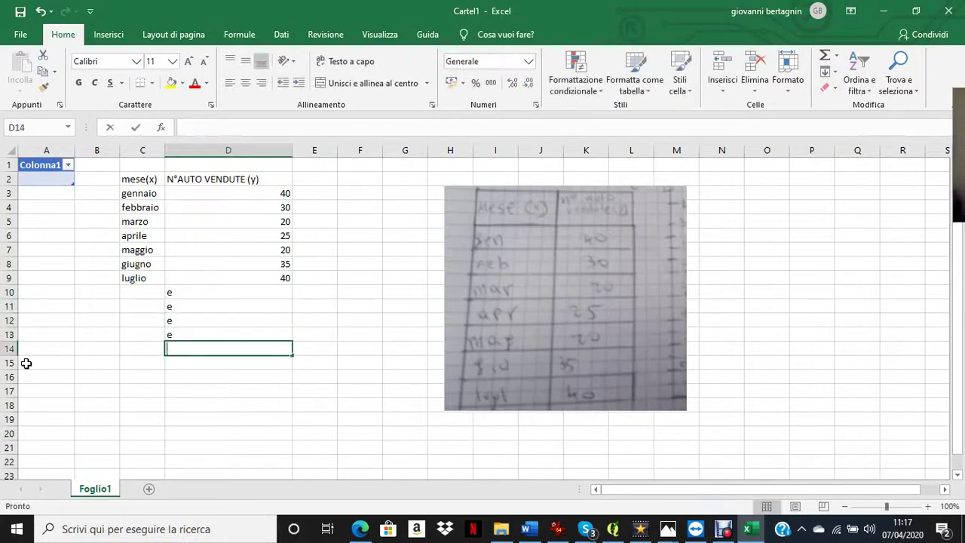
pyautogui.write('e e')
pyautogui.press('Return')
pyautogui.write('e')
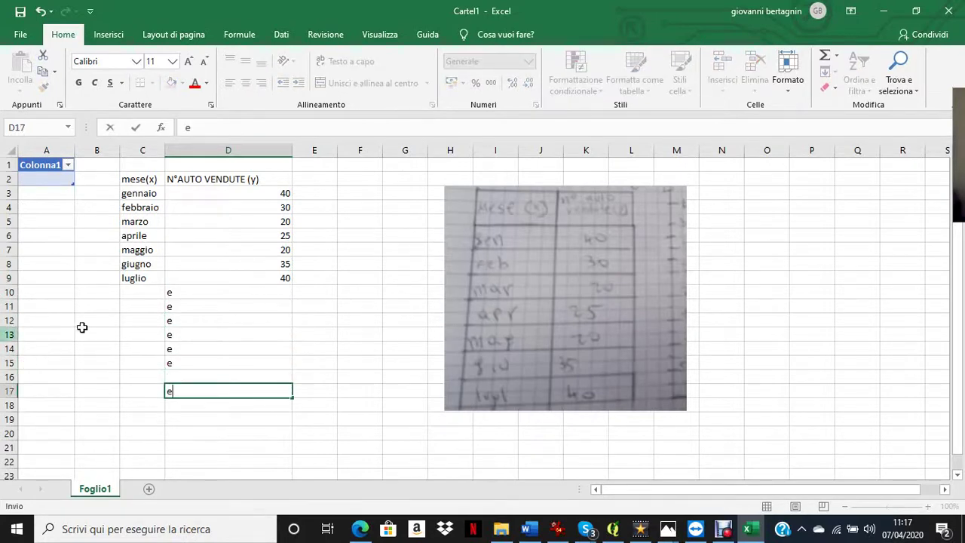
pyautogui.press('Escape')
# Clear the stray 'e' entries from D10 and D11
pyautogui.moveTo(208, 292); pyautogui.dragTo(209, 358)
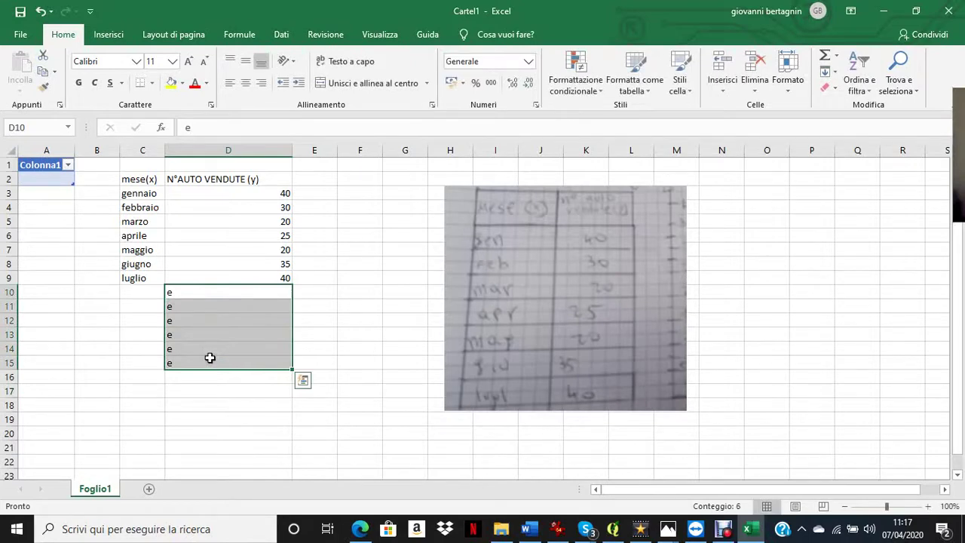
pyautogui.press('BackSpace')
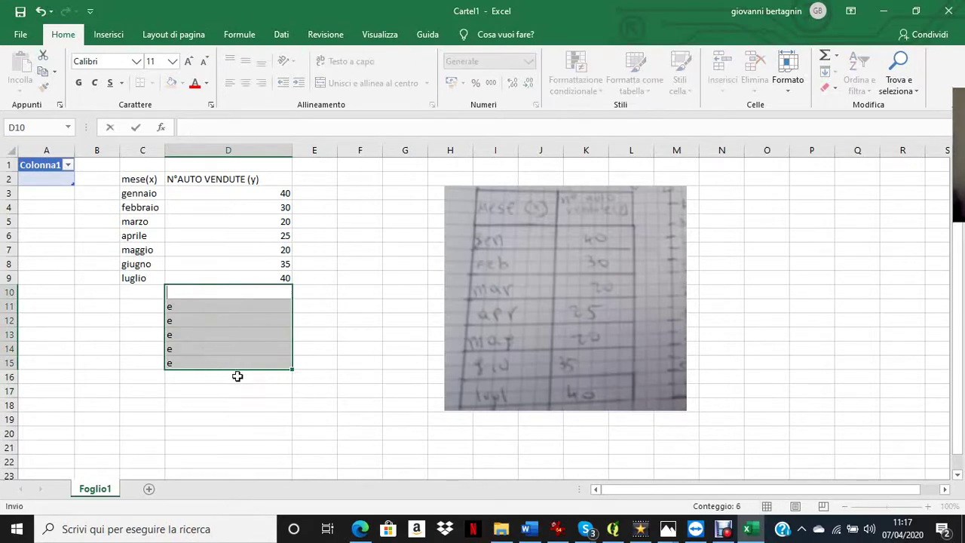
pyautogui.click(264, 459)
pyautogui.moveTo(205, 305); pyautogui.dragTo(206, 362)
pyautogui.press('BackSpace')
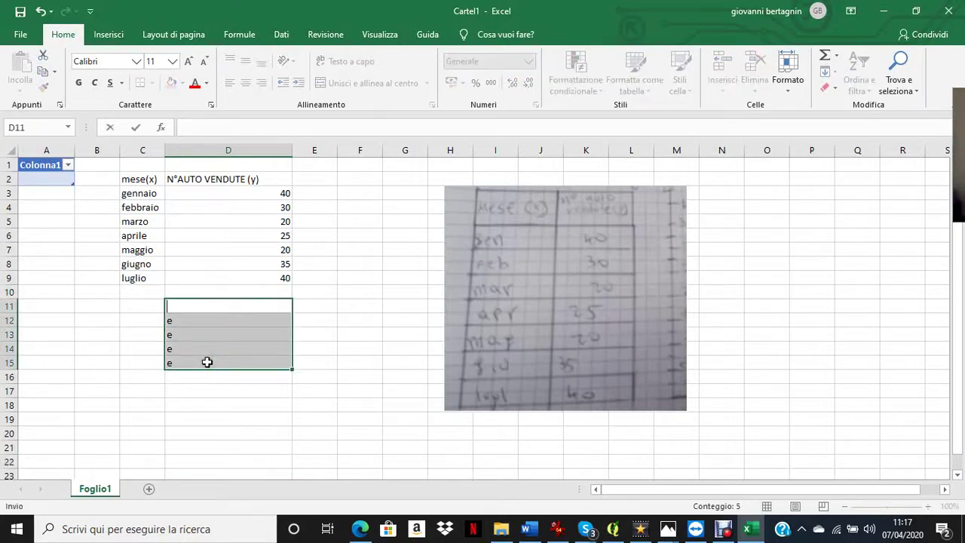
pyautogui.click(196, 363)
# Clear the remaining stray 'e' entries from D12 through D15
pyautogui.click(196, 325)
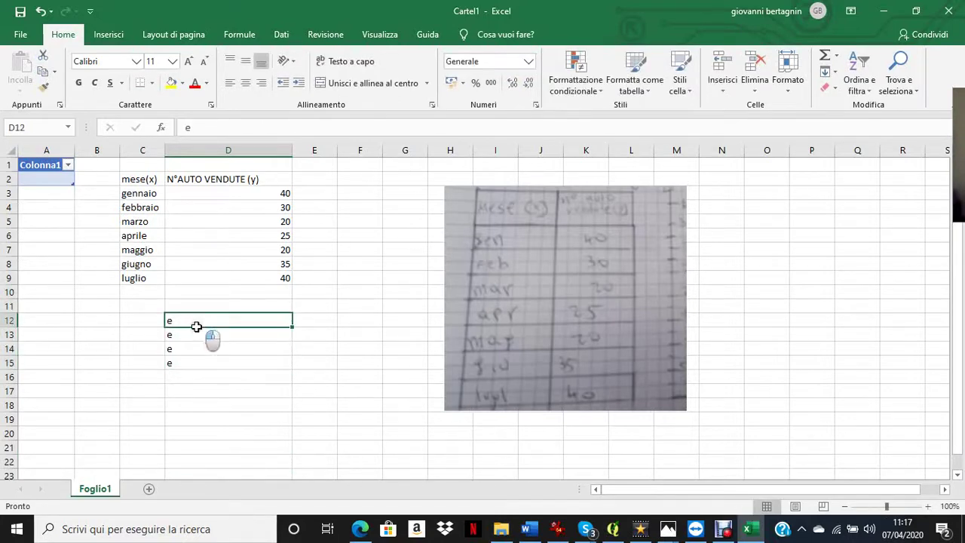
pyautogui.press('BackSpace')
pyautogui.click(199, 334)
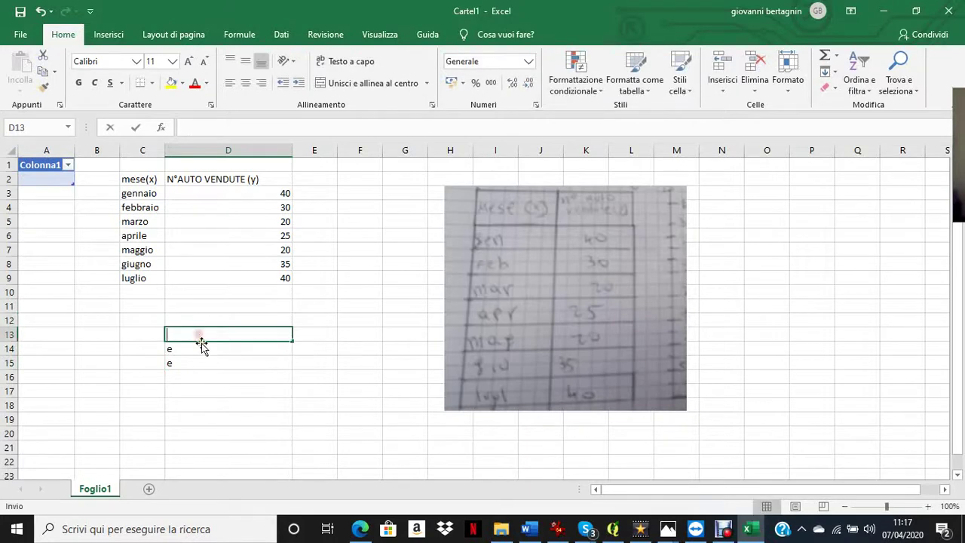
pyautogui.press('BackSpace')
pyautogui.click(208, 351)
pyautogui.press('BackSpace')
pyautogui.click(211, 360)
pyautogui.press('BackSpace')
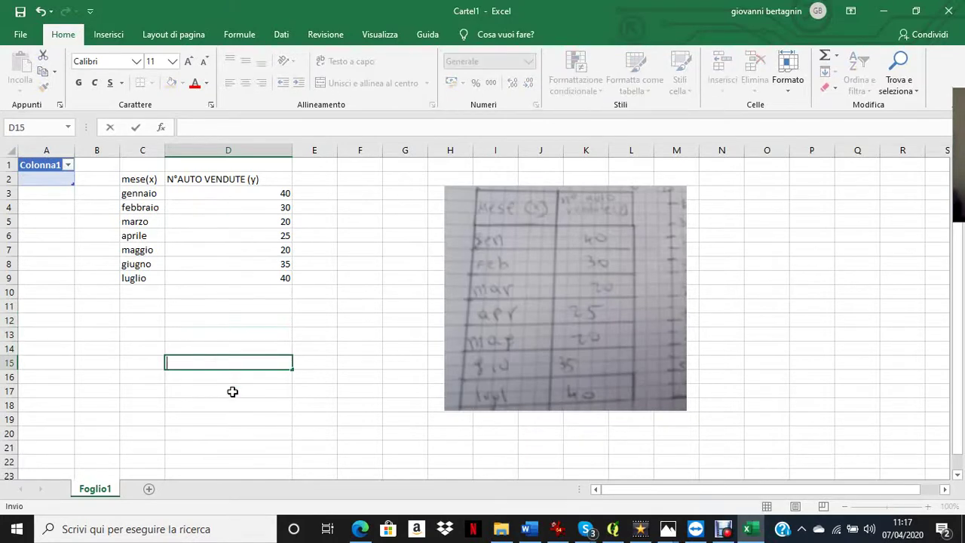
pyautogui.click(240, 389)
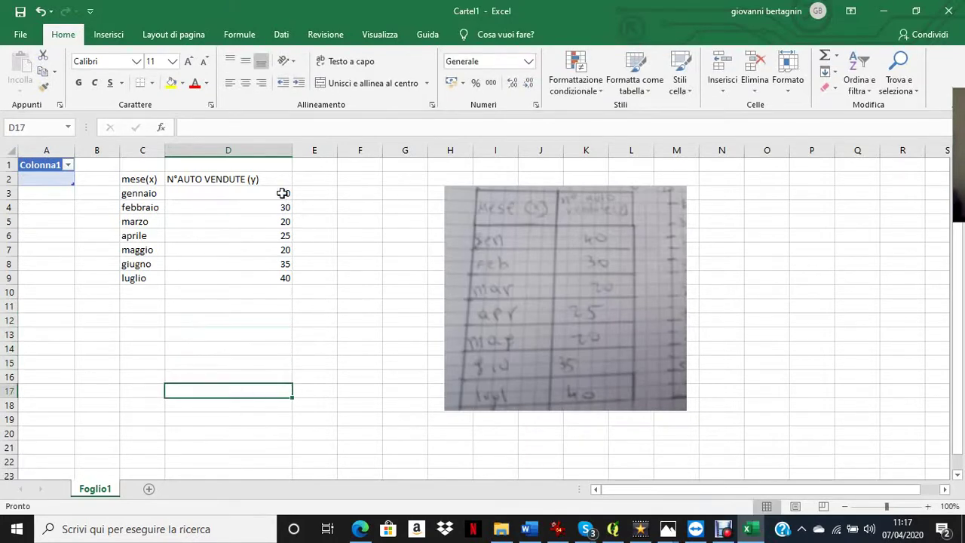
# Centre-align the sales figures in D3:D9
pyautogui.moveTo(284, 193); pyautogui.dragTo(270, 275)
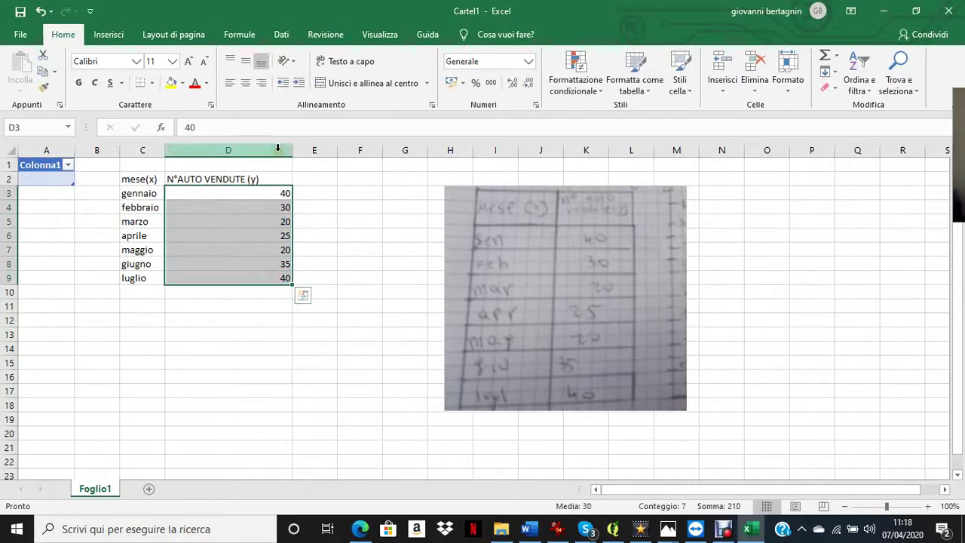
pyautogui.click(247, 85)
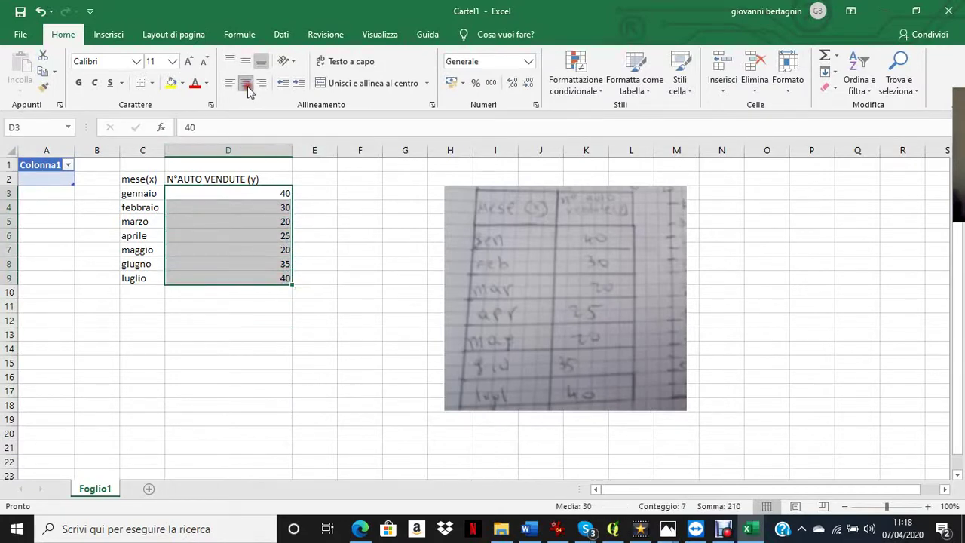
pyautogui.click(252, 389)
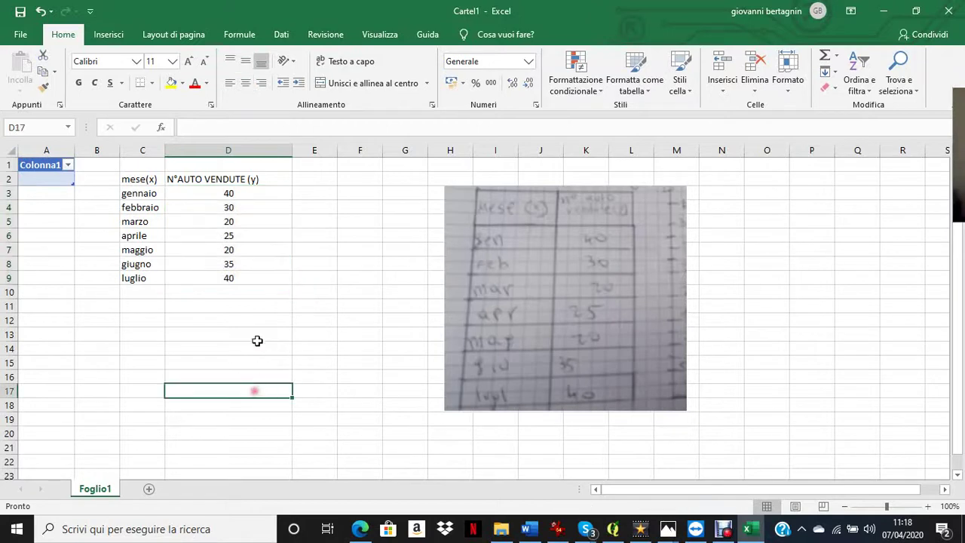
# Insert an AutoSum total =SOMMA(D3:D9) of 210 in D10 and reopen it for editing
pyautogui.click(243, 292)
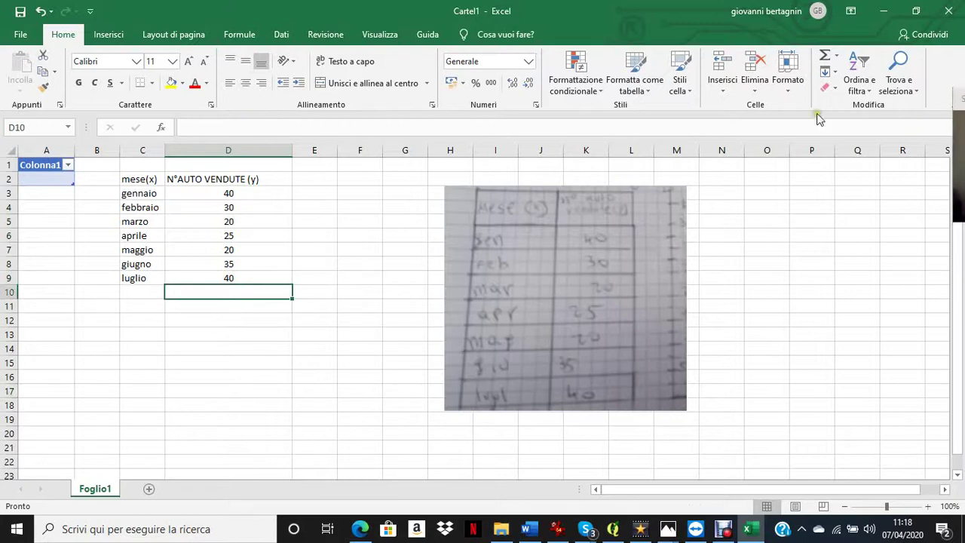
pyautogui.click(826, 63)
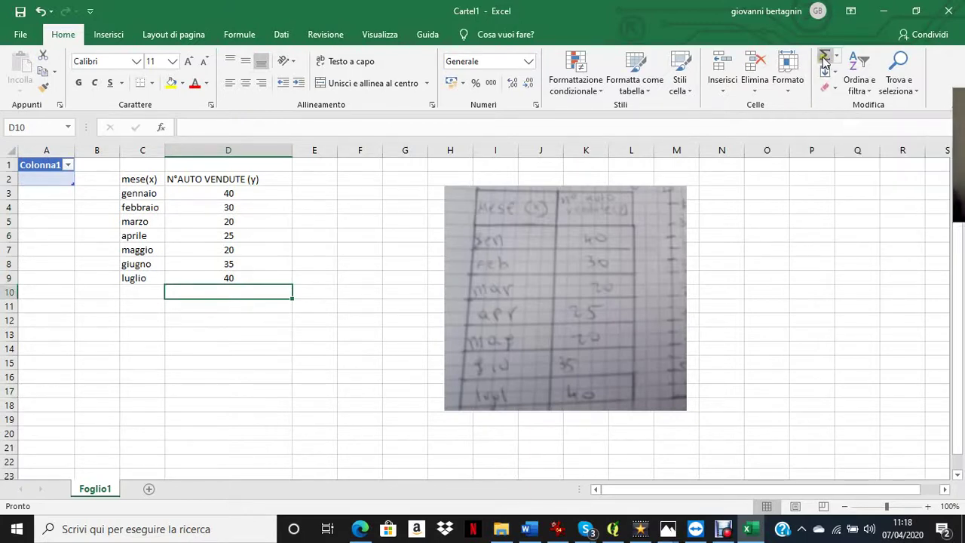
pyautogui.click(826, 63)
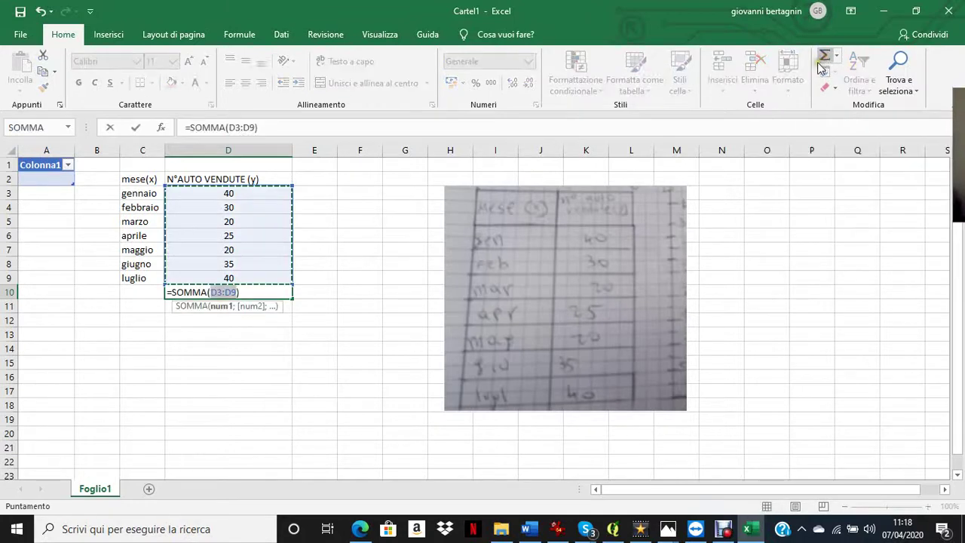
pyautogui.press('Return')
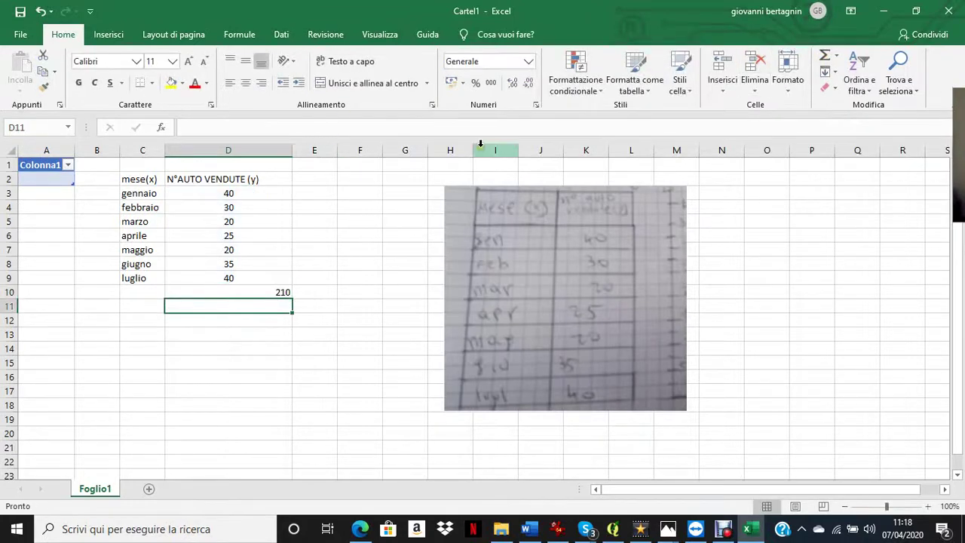
pyautogui.click(270, 293)
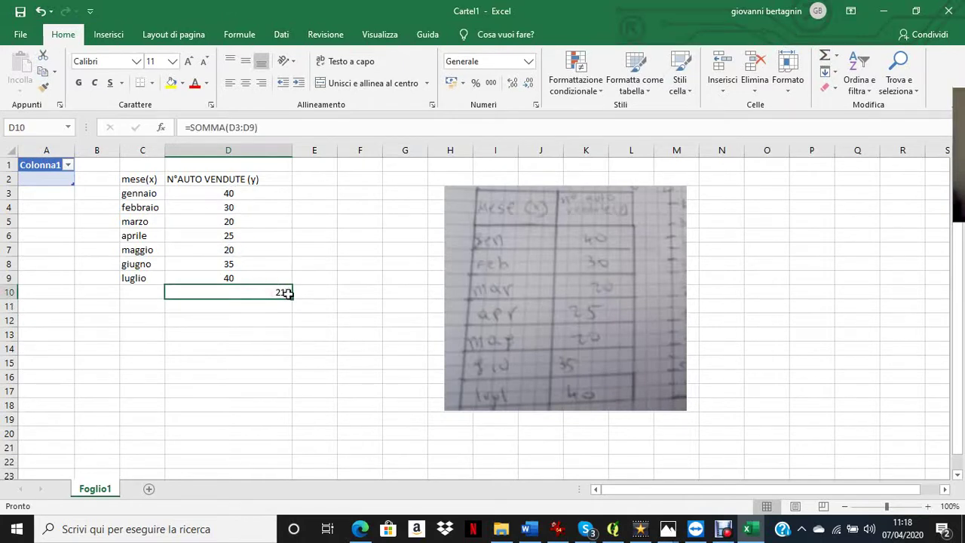
pyautogui.doubleClick(280, 289)
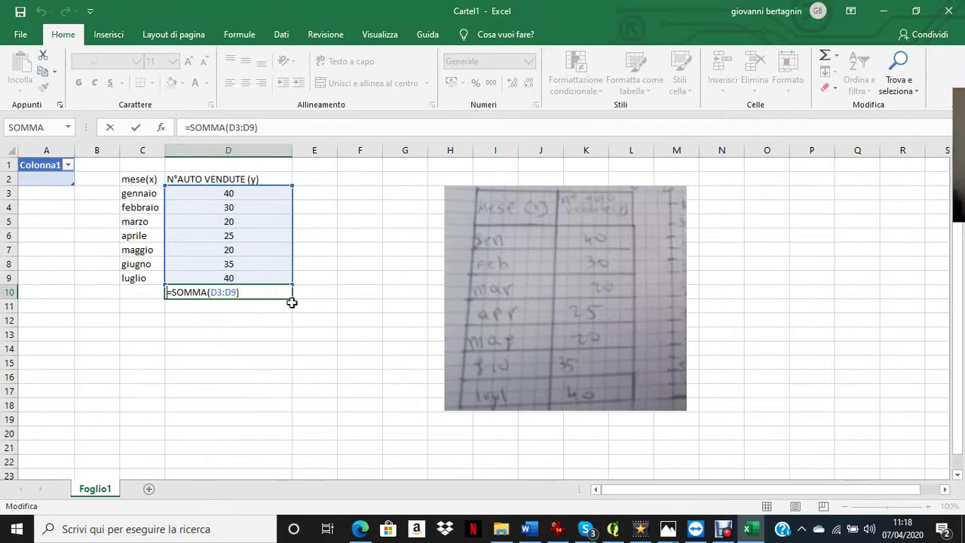
# Abandon the mistaken edit to the D10 formula, leaving D10 empty
pyautogui.write('=')
pyautogui.click(285, 347)
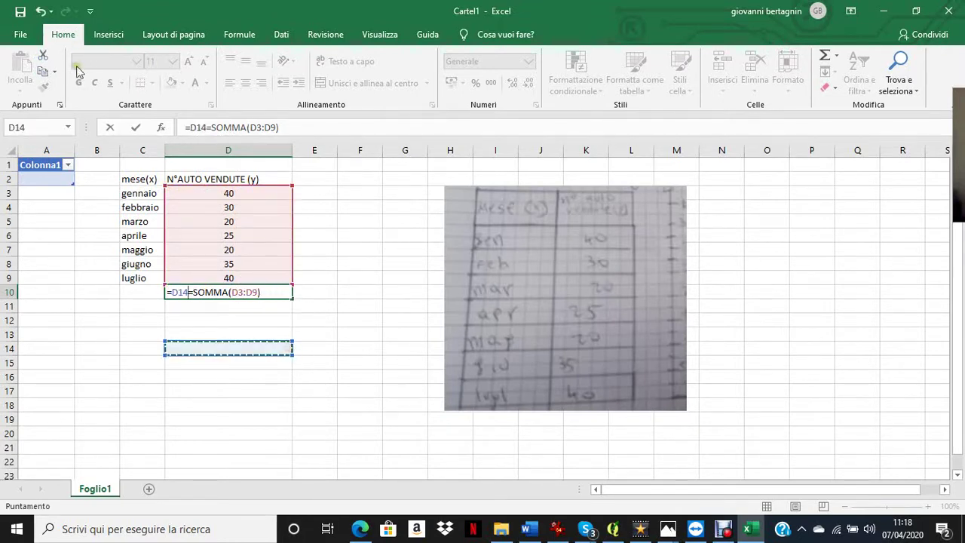
pyautogui.click(52, 361)
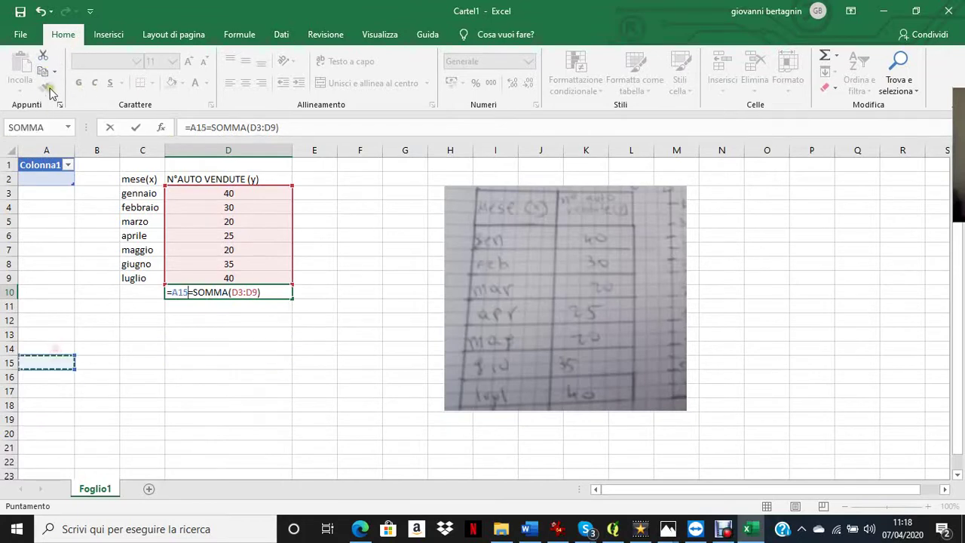
pyautogui.click(42, 12)
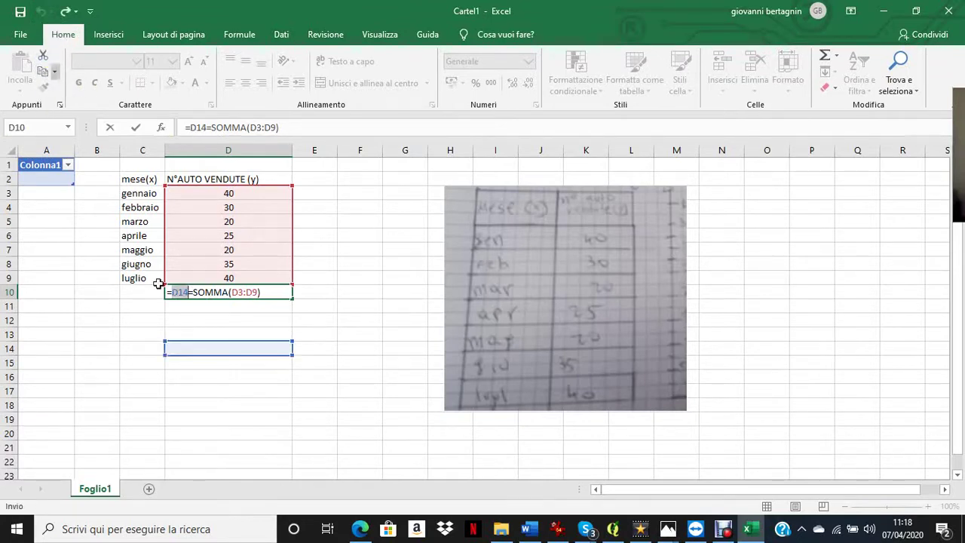
pyautogui.click(198, 375)
pyautogui.click(265, 295)
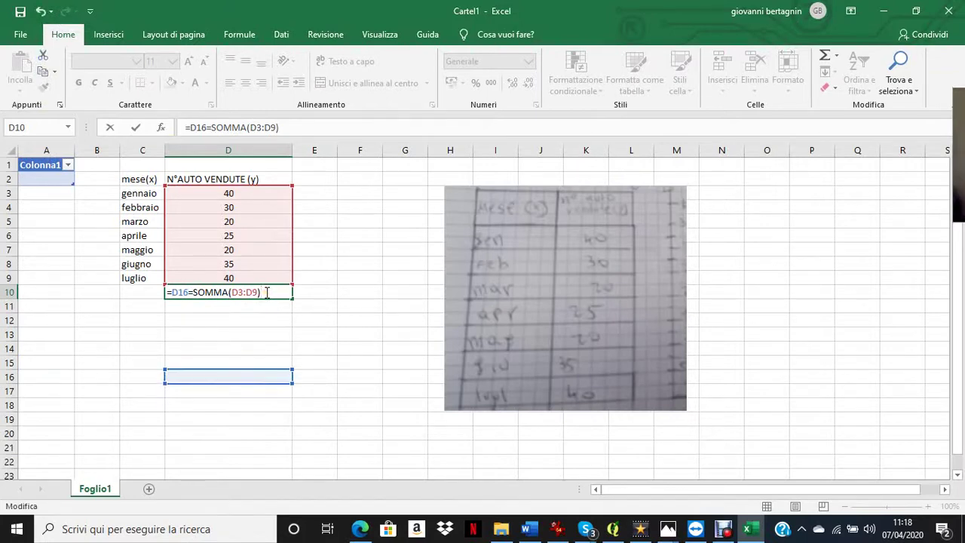
pyautogui.press('BackSpace')
pyautogui.press('BackSpace')
pyautogui.press('BackSpace')
pyautogui.press('BackSpace')
pyautogui.press('BackSpace')
pyautogui.press('BackSpace')
pyautogui.press('BackSpace')
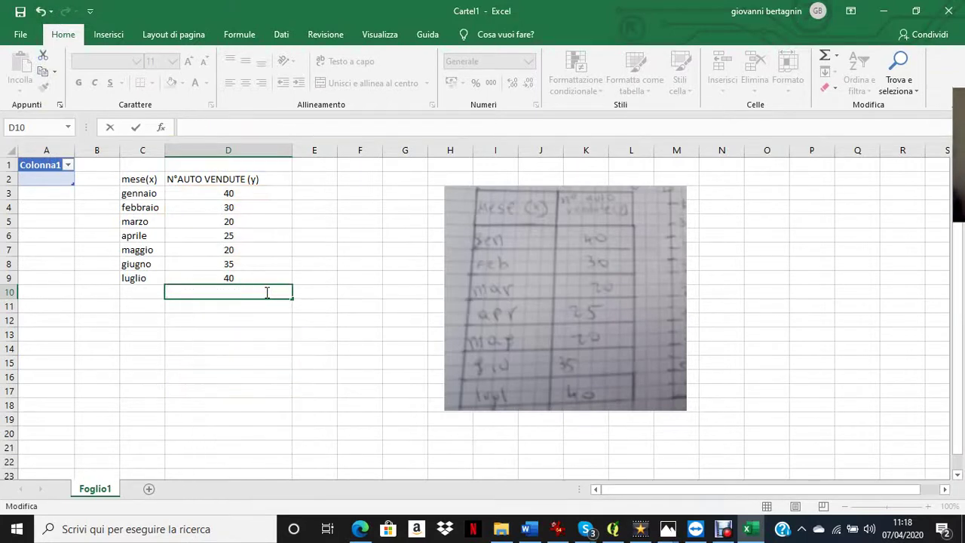
pyautogui.click(136, 128)
# Bring back the 210 total with Undo, then remove it again from D10
pyautogui.click(260, 373)
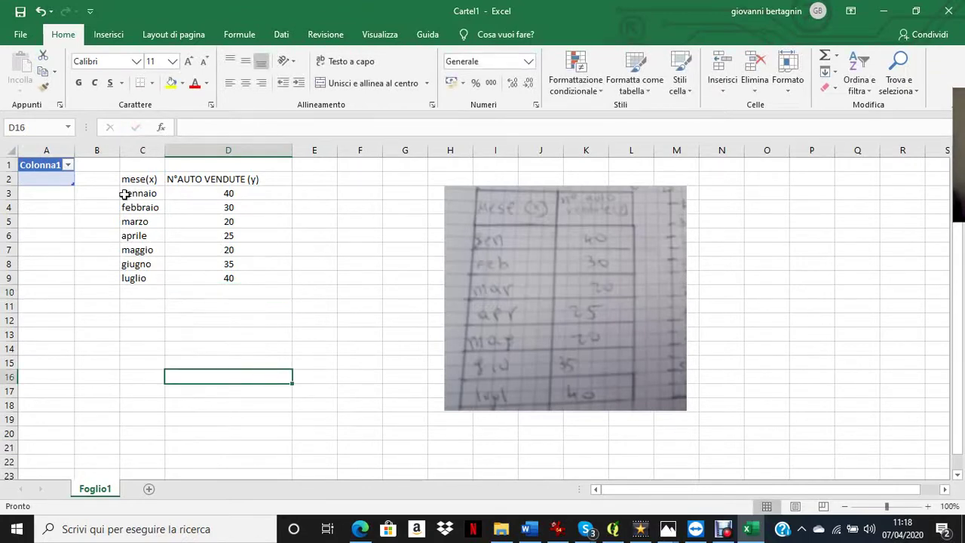
pyautogui.moveTo(126, 194)
pyautogui.mouseDown()
pyautogui.moveTo(198, 264)
pyautogui.moveTo(199, 279)
pyautogui.mouseUp()
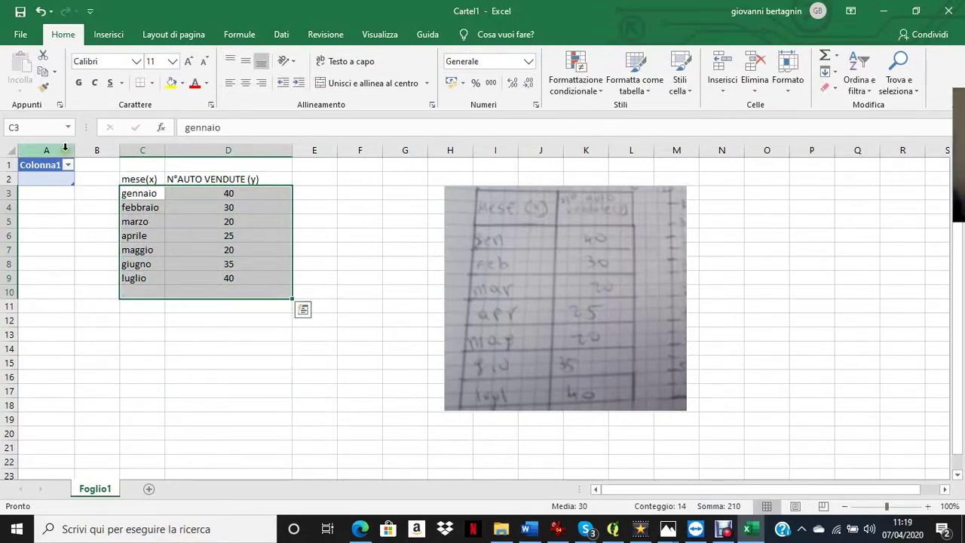
pyautogui.click(40, 13)
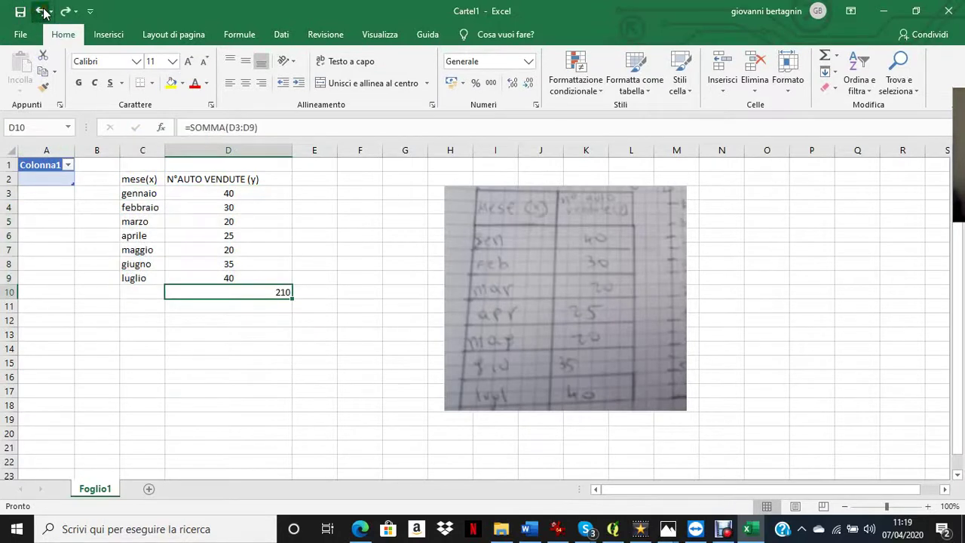
pyautogui.moveTo(228, 193)
pyautogui.mouseDown()
pyautogui.moveTo(287, 258)
pyautogui.moveTo(309, 309)
pyautogui.mouseUp()
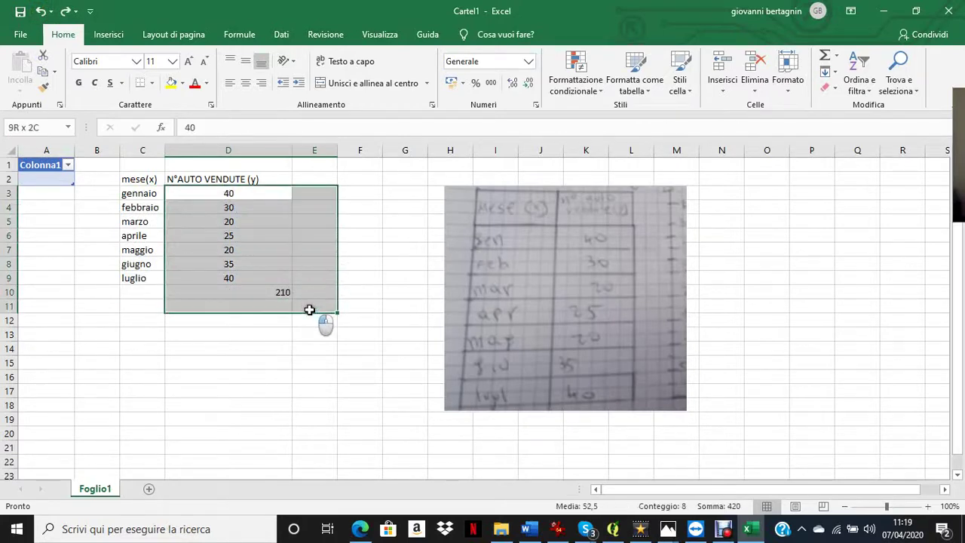
pyautogui.click(280, 294)
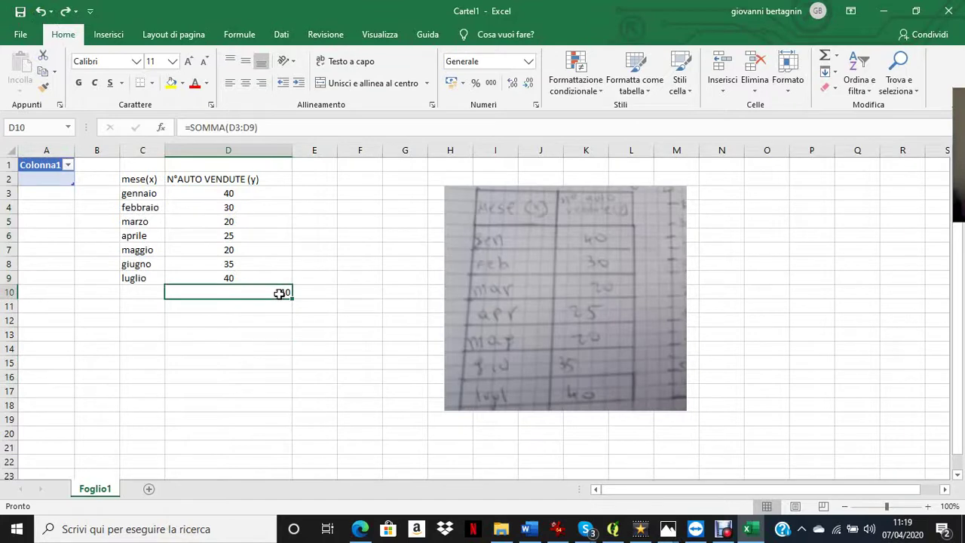
pyautogui.hotkey('ctrl', 'z')
pyautogui.click(285, 348)
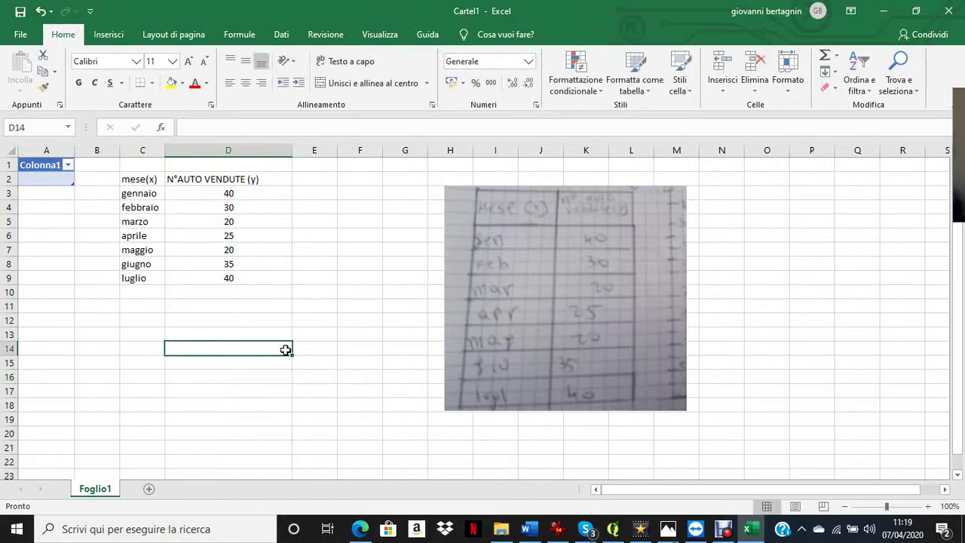
pyautogui.moveTo(234, 178); pyautogui.dragTo(234, 291)
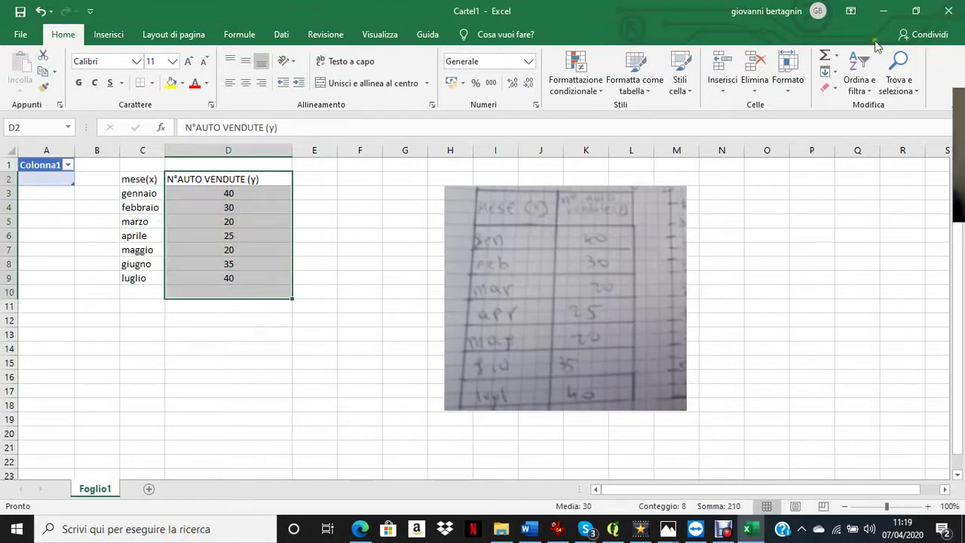
# Add AutoSum results Somma, Max, Somma and Conta numeri in D10:D13
pyautogui.click(827, 56)
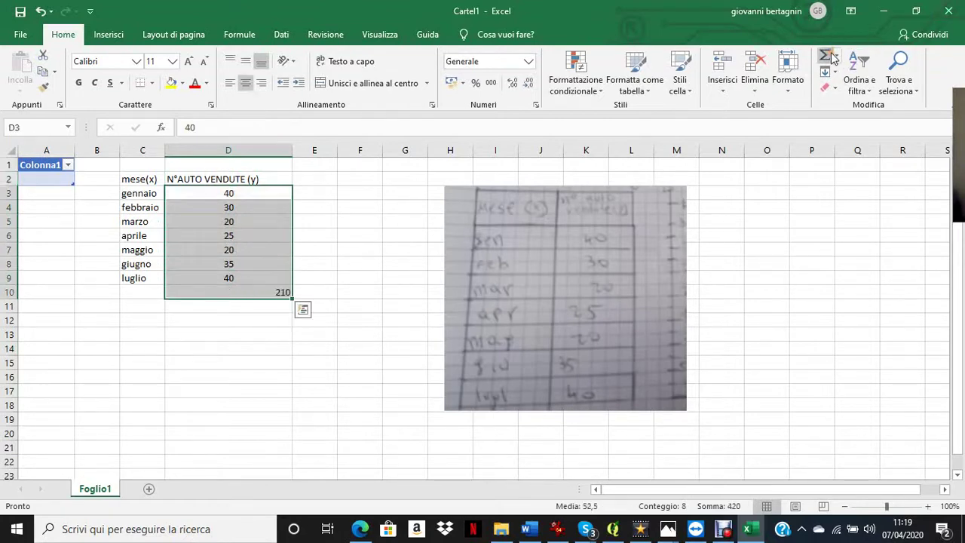
pyautogui.click(838, 57)
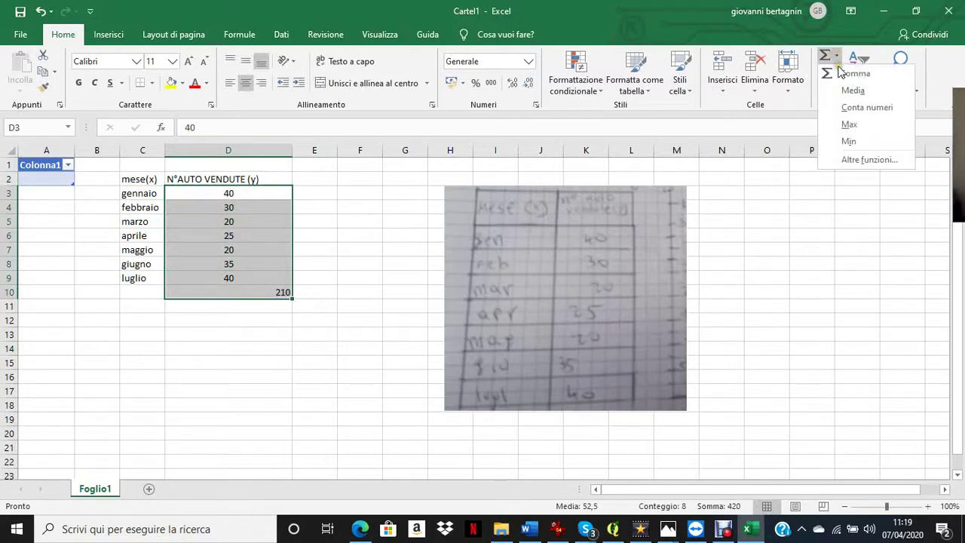
pyautogui.click(856, 125)
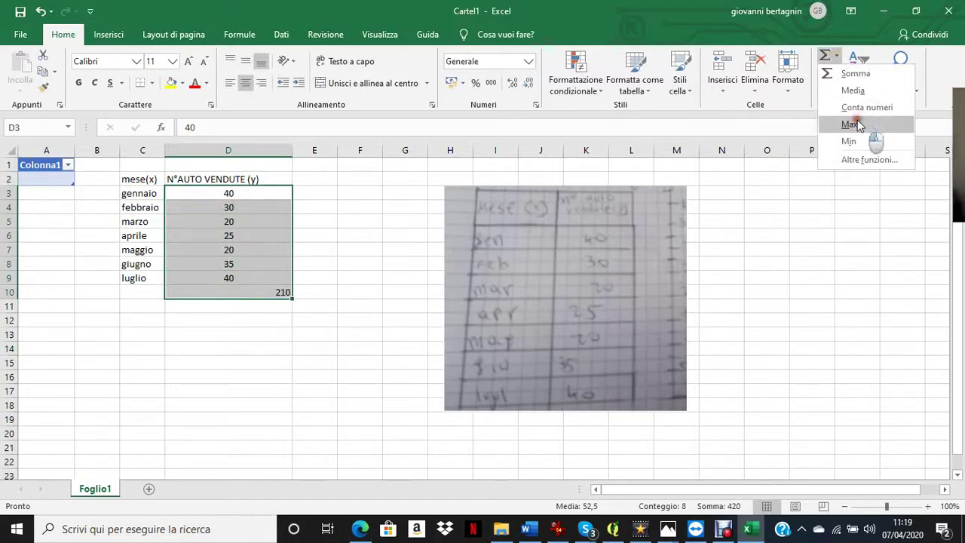
pyautogui.click(835, 56)
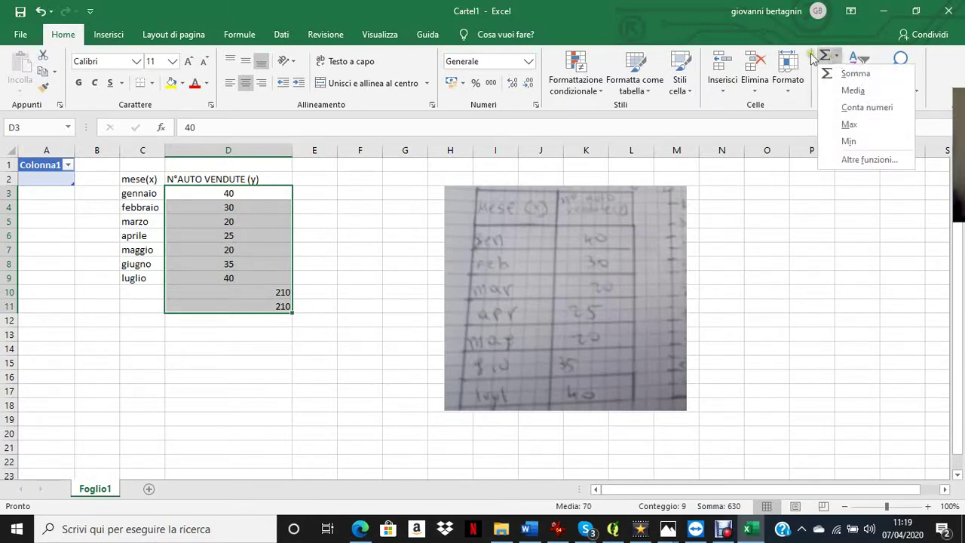
pyautogui.click(856, 75)
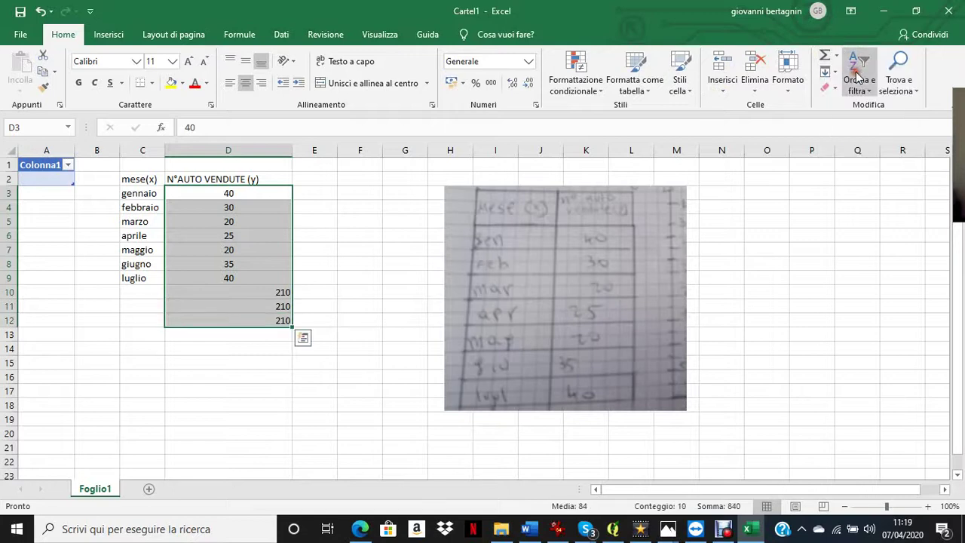
pyautogui.click(834, 58)
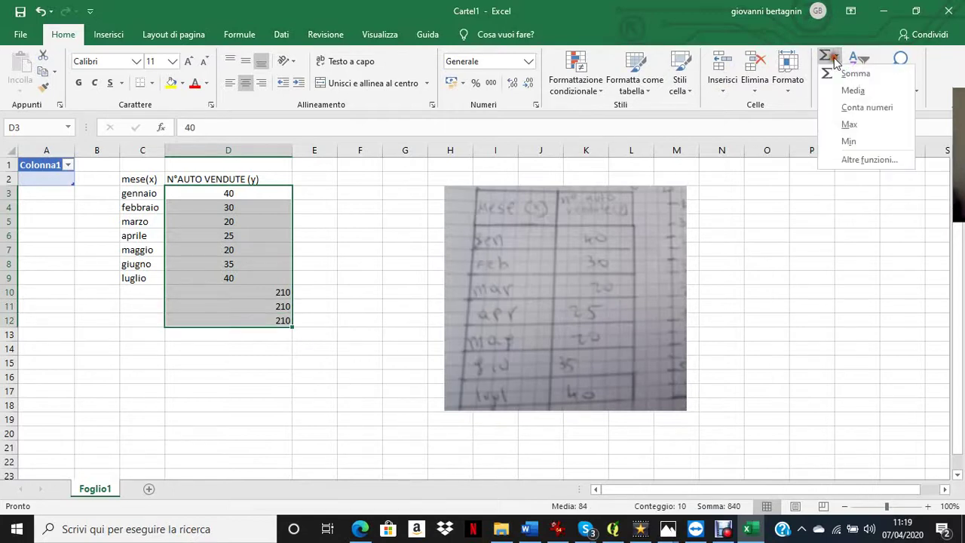
pyautogui.click(862, 108)
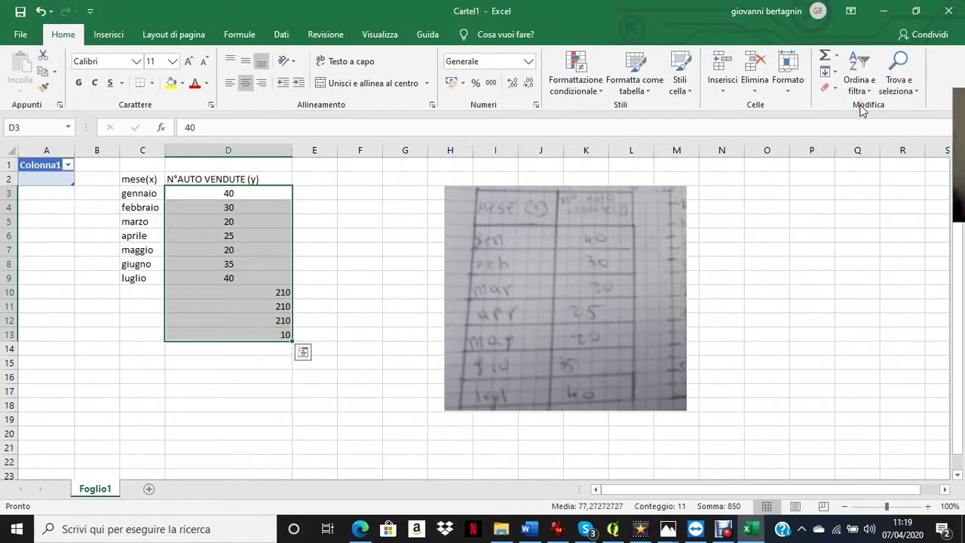
# Centre the results in D10:D13 and clear D10
pyautogui.click(280, 296)
pyautogui.moveTo(279, 291); pyautogui.dragTo(289, 336)
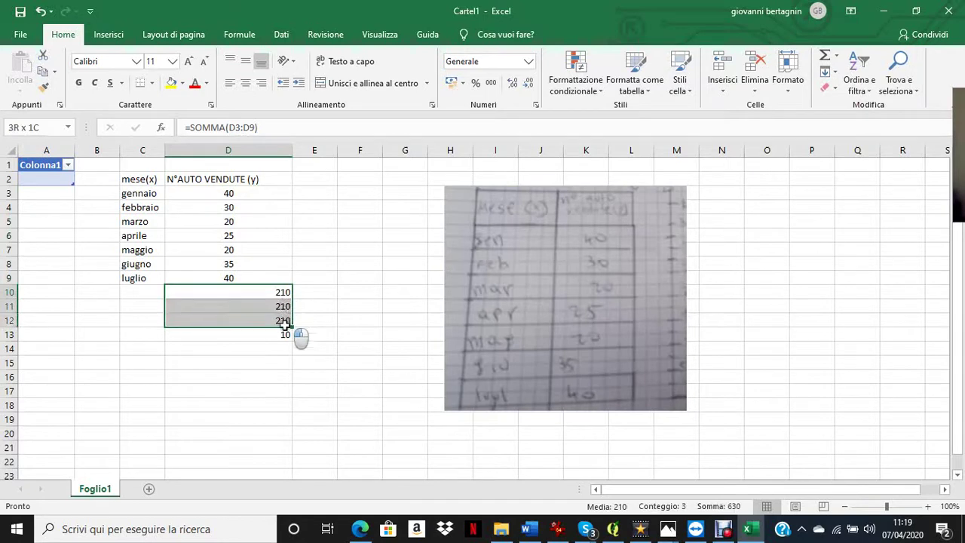
pyautogui.click(247, 83)
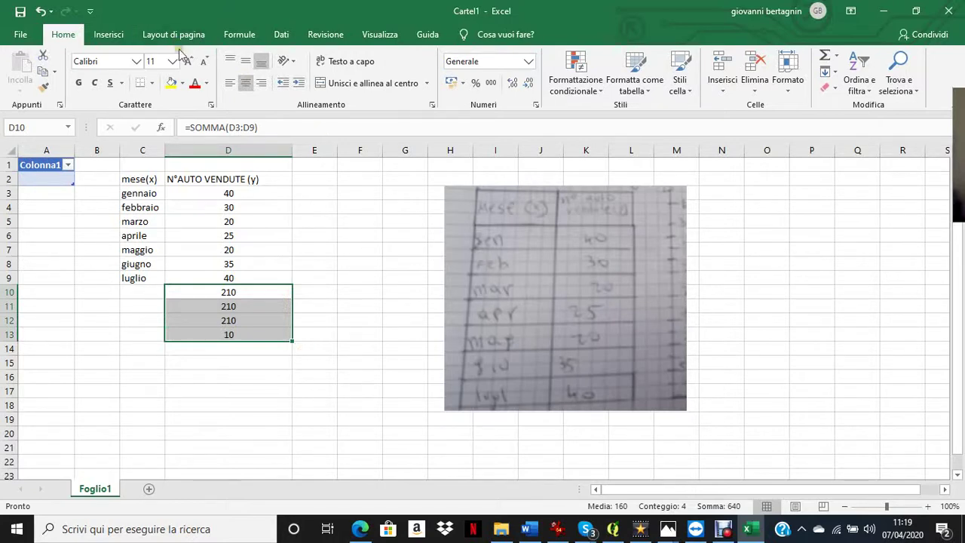
pyautogui.press('BackSpace')
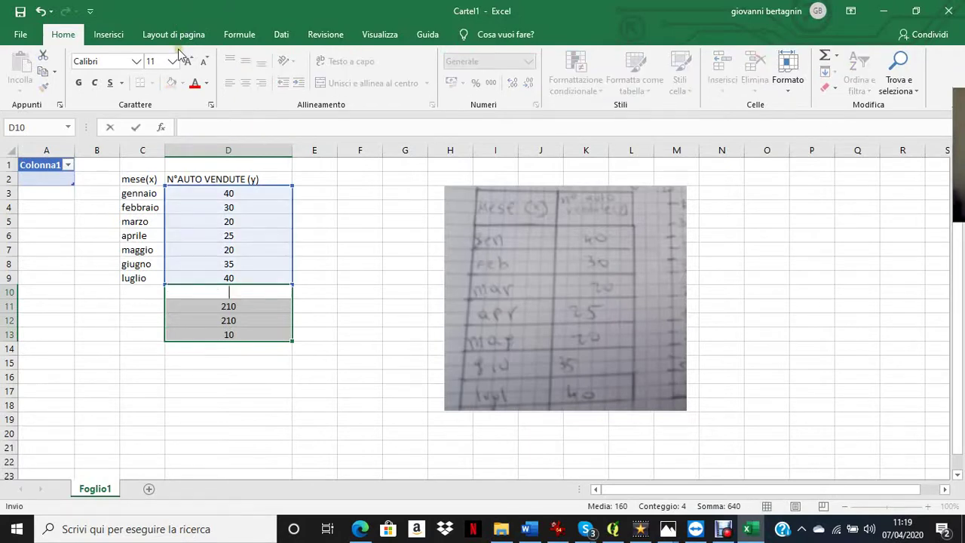
# Confirm D10 empty, move the call window off the data, and clear D11
pyautogui.click(243, 336)
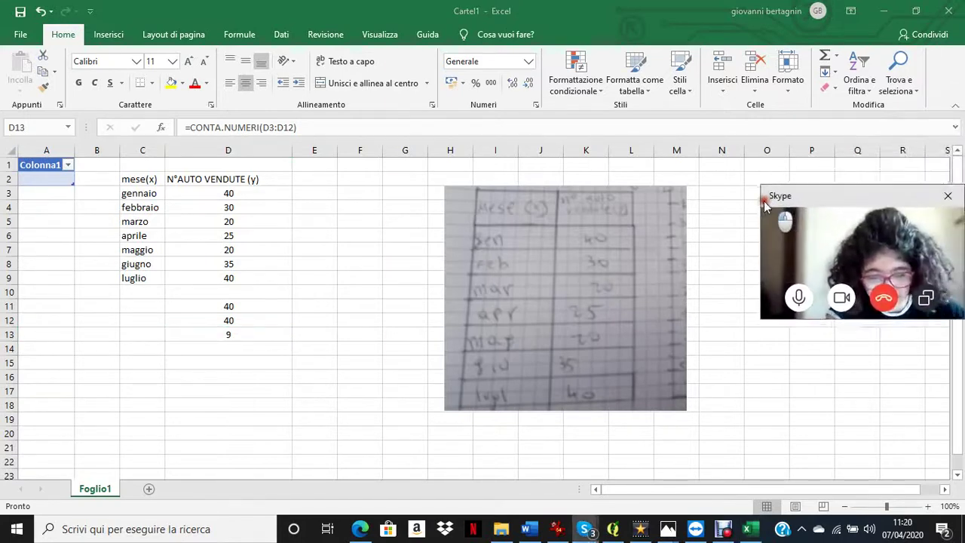
pyautogui.moveTo(957, 109); pyautogui.dragTo(754, 236)
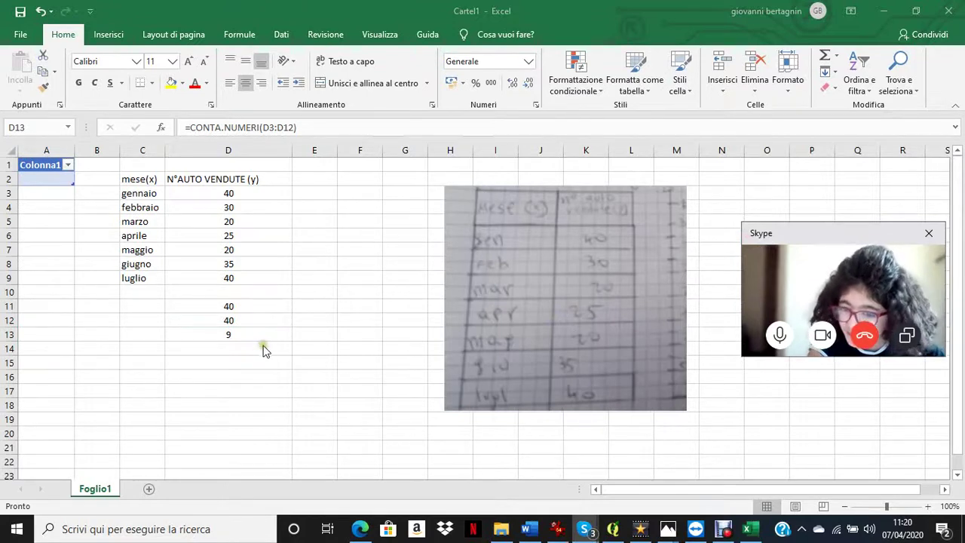
pyautogui.click(280, 363)
pyautogui.click(271, 303)
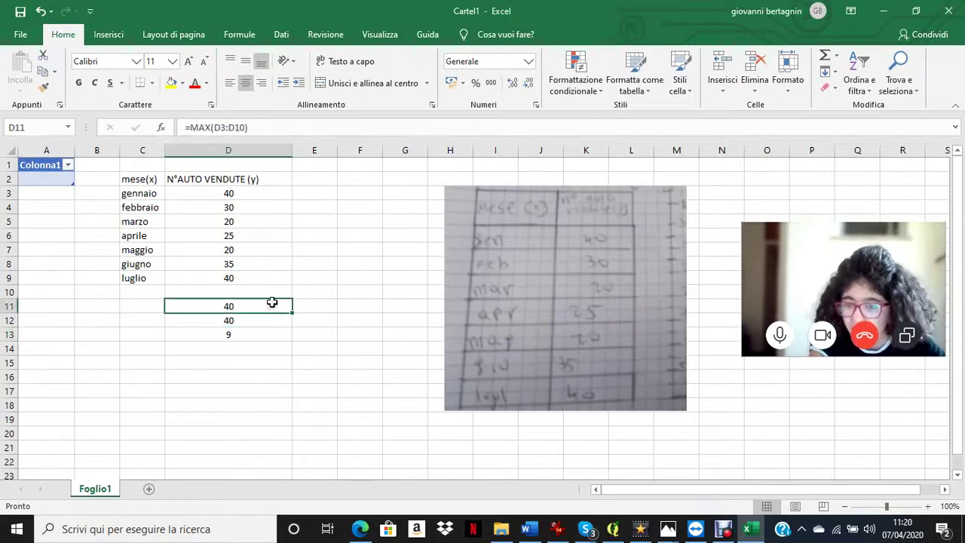
pyautogui.doubleClick(271, 304)
pyautogui.press('BackSpace')
pyautogui.press('BackSpace')
pyautogui.press('BackSpace')
# Clear D12 and D13, then select the monthly sales figures D3:D9
pyautogui.doubleClick(270, 322)
pyautogui.press('Escape')
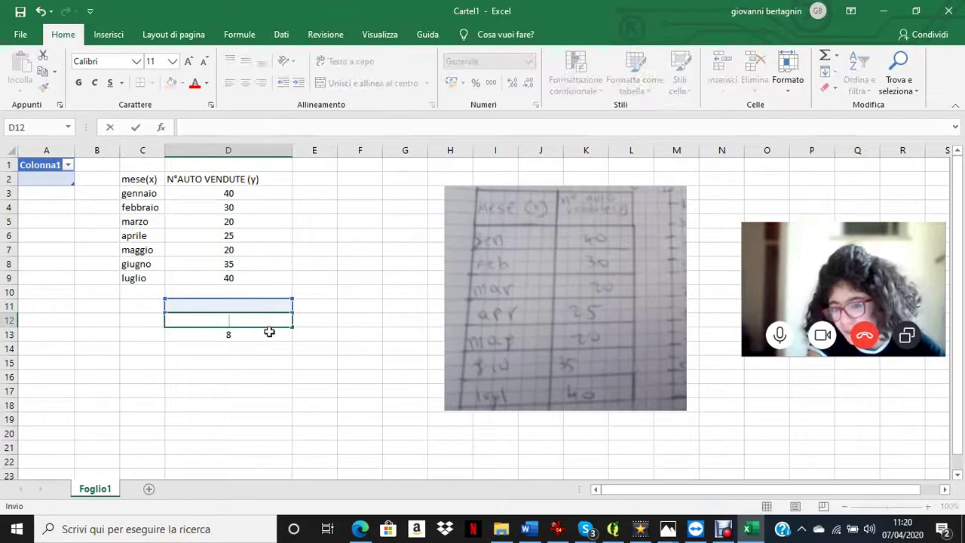
pyautogui.doubleClick(266, 334)
pyautogui.press('Escape')
pyautogui.moveTo(266, 305); pyautogui.dragTo(267, 334)
pyautogui.press('Delete')
pyautogui.click(315, 402)
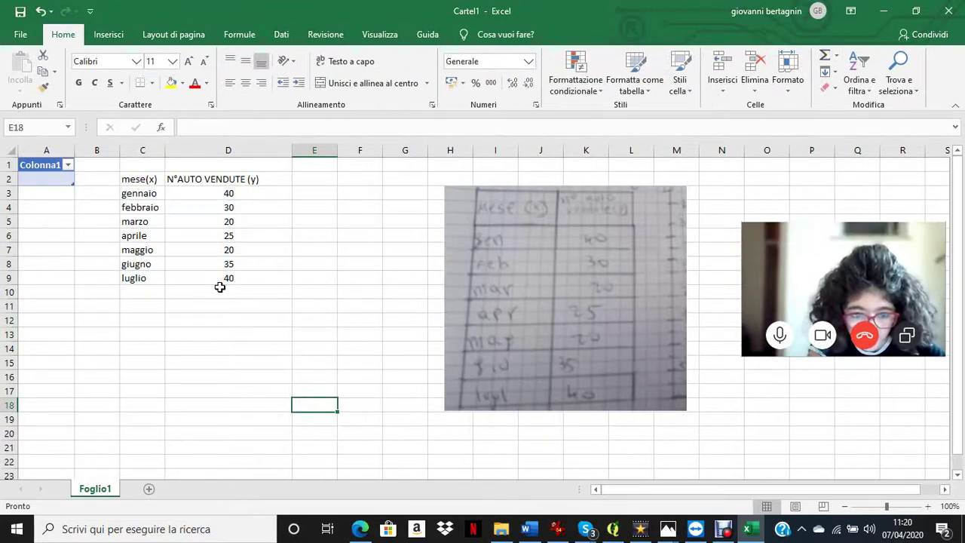
pyautogui.moveTo(230, 190); pyautogui.dragTo(236, 279)
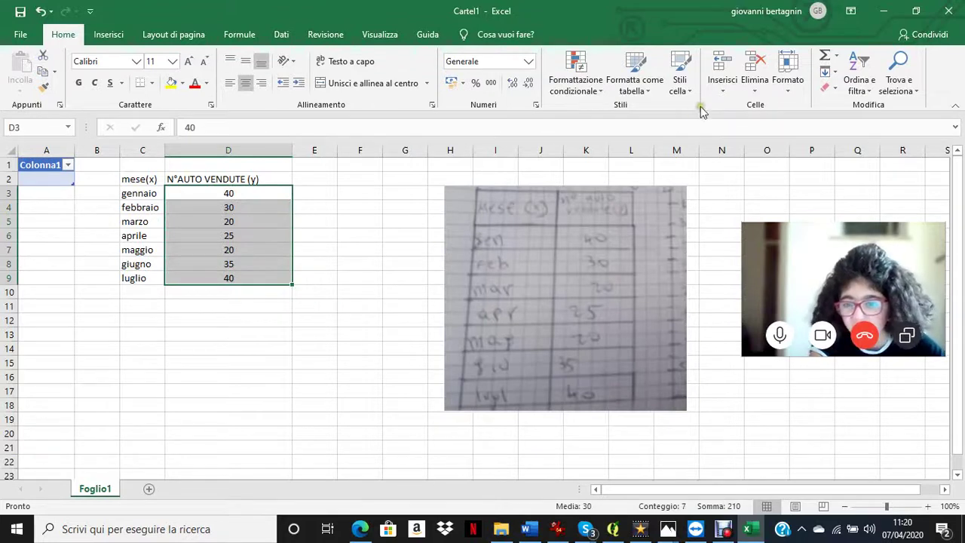
# Insert the 210 Somma total in D10 and delete the photo of the handwritten table
pyautogui.click(834, 57)
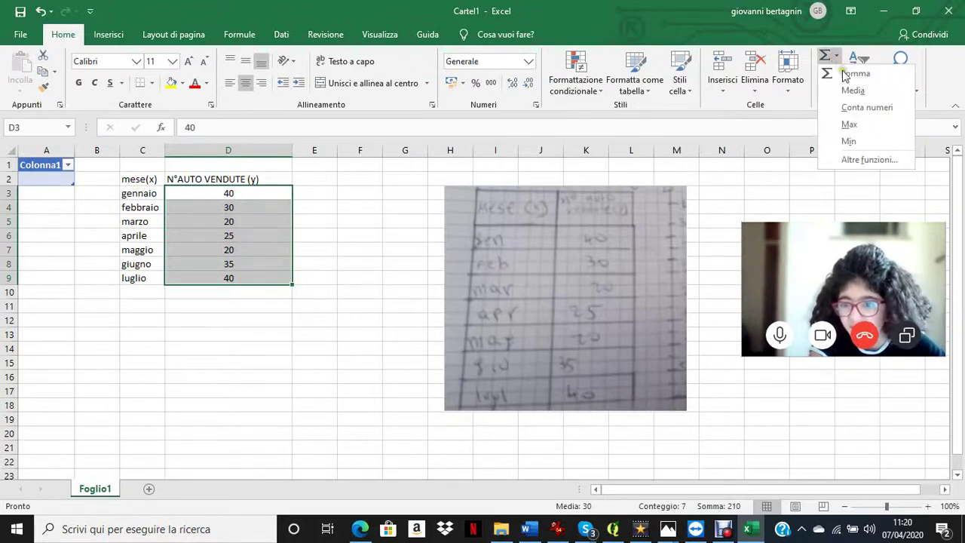
pyautogui.click(844, 76)
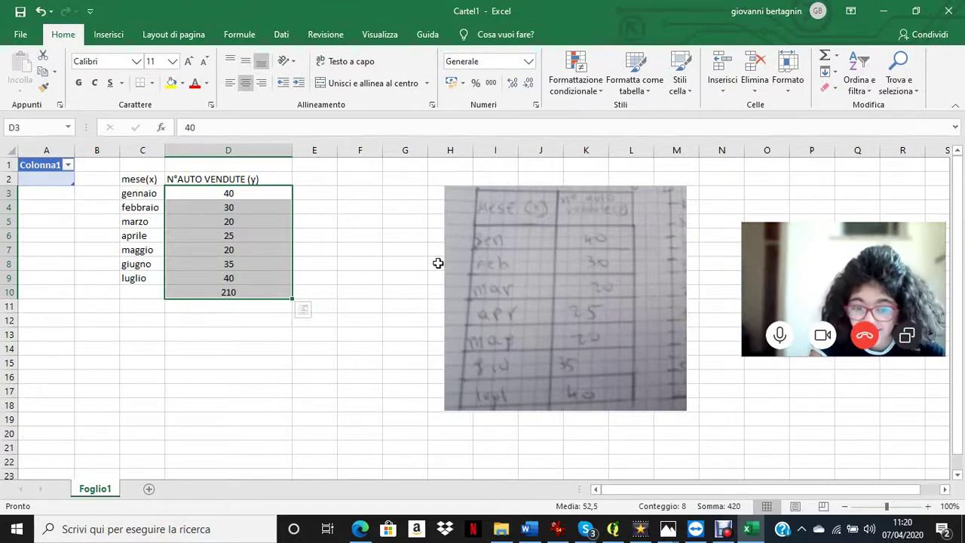
pyautogui.rightClick(534, 254)
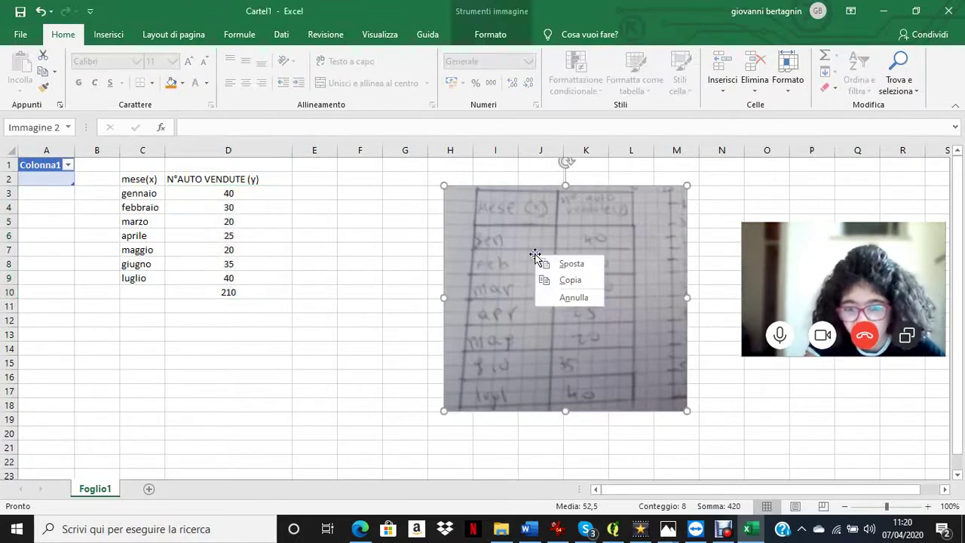
pyautogui.click(575, 298)
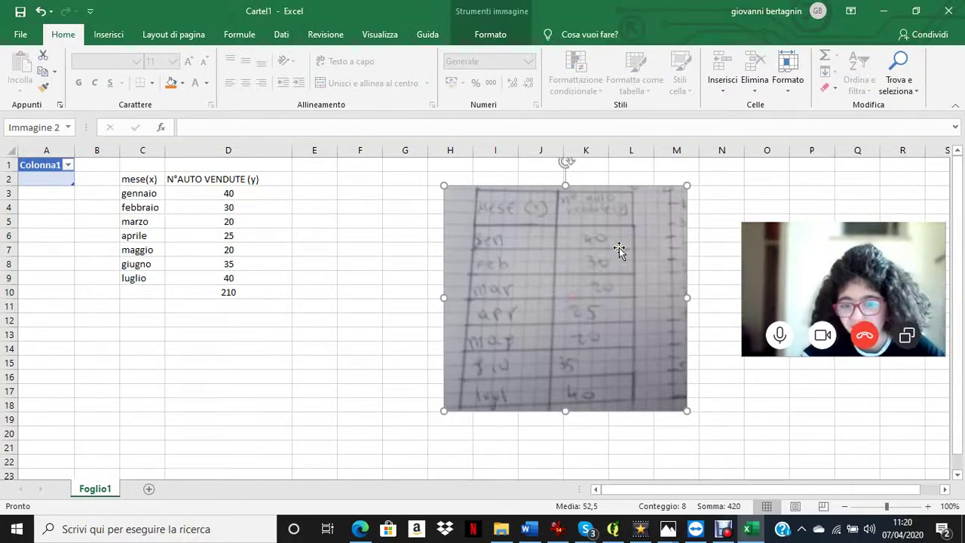
pyautogui.press('Delete')
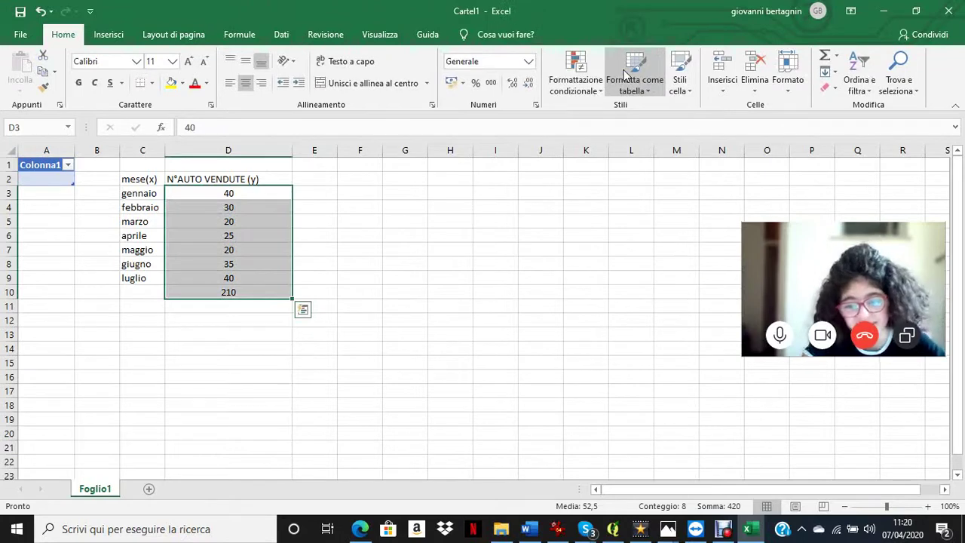
# Select the monthly sales figures in D3:D9 and show the Inserisci ribbon commands
pyautogui.click(695, 219)
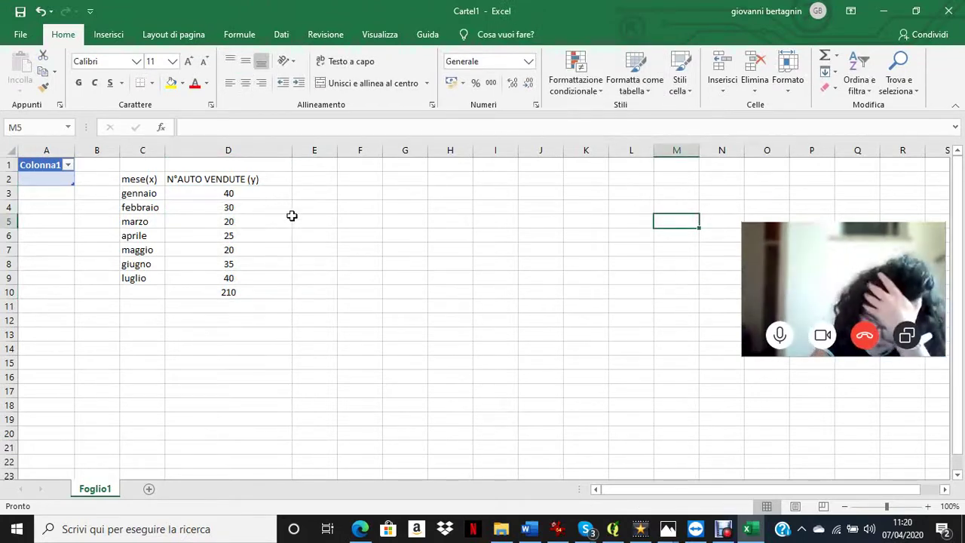
pyautogui.moveTo(274, 197); pyautogui.dragTo(268, 278)
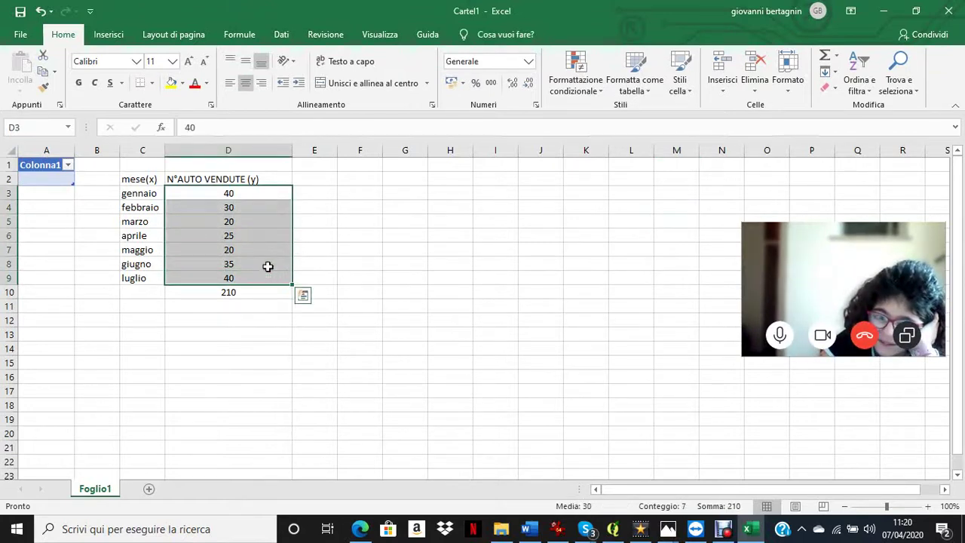
pyautogui.click(117, 40)
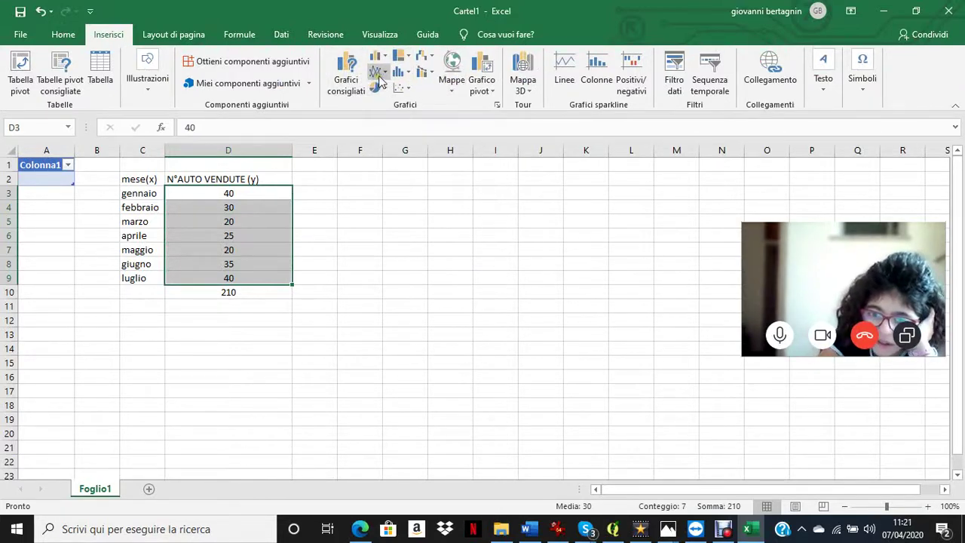
# Insert a Dispersione chart with straight lines plotting the seven monthly sales values, via Grafici consigliati
pyautogui.click(424, 72)
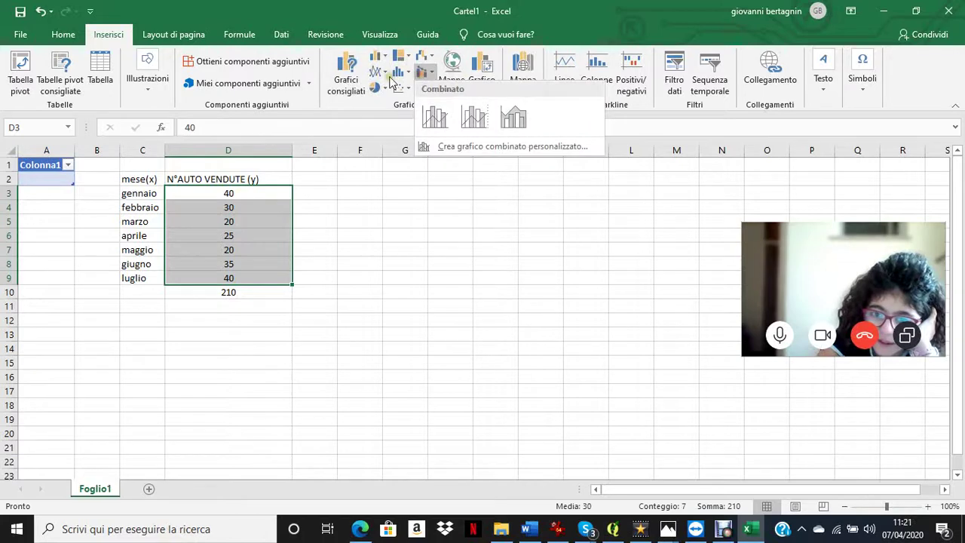
pyautogui.click(348, 70)
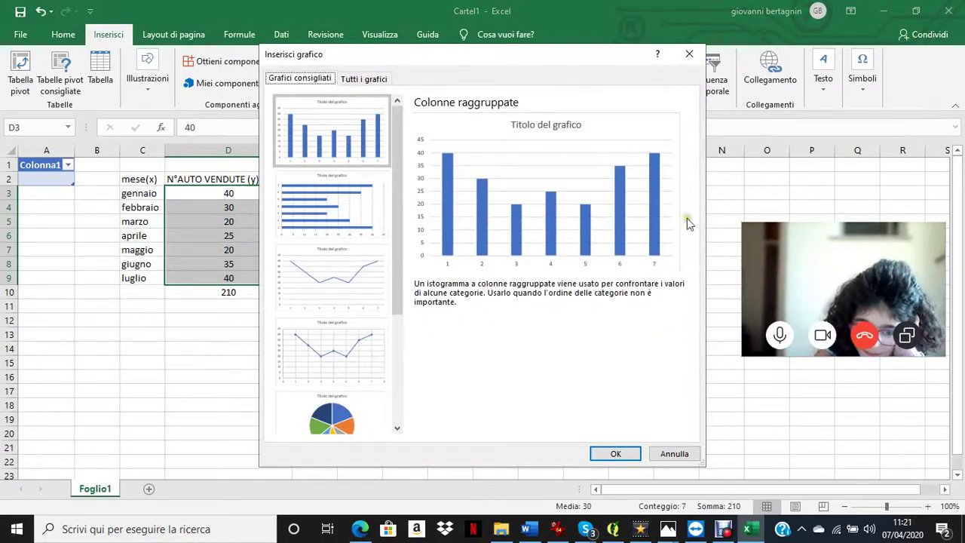
pyautogui.click(674, 453)
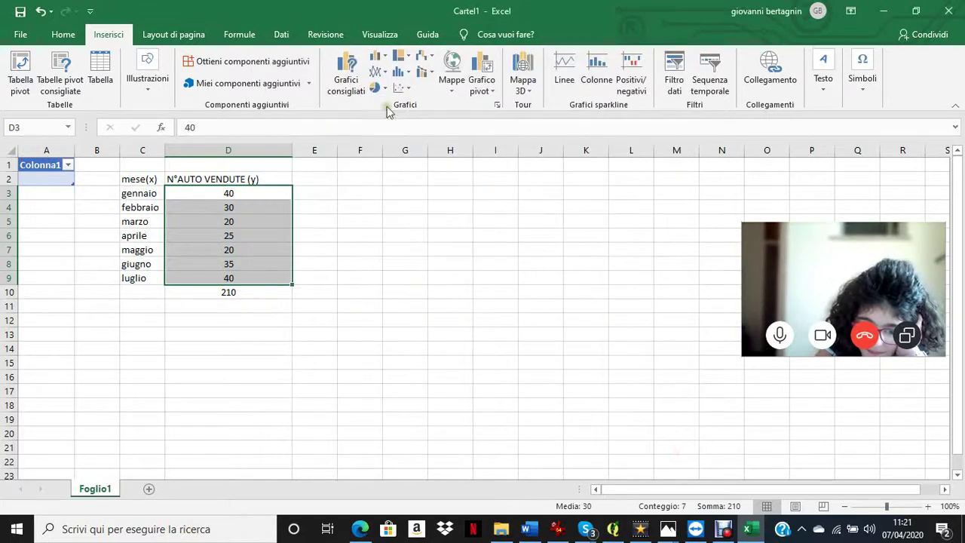
pyautogui.click(355, 75)
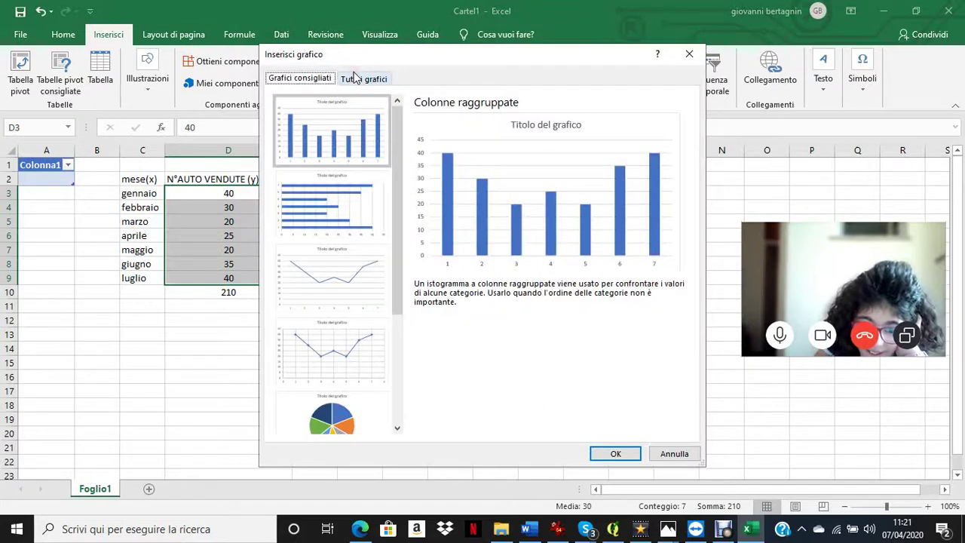
pyautogui.click(309, 359)
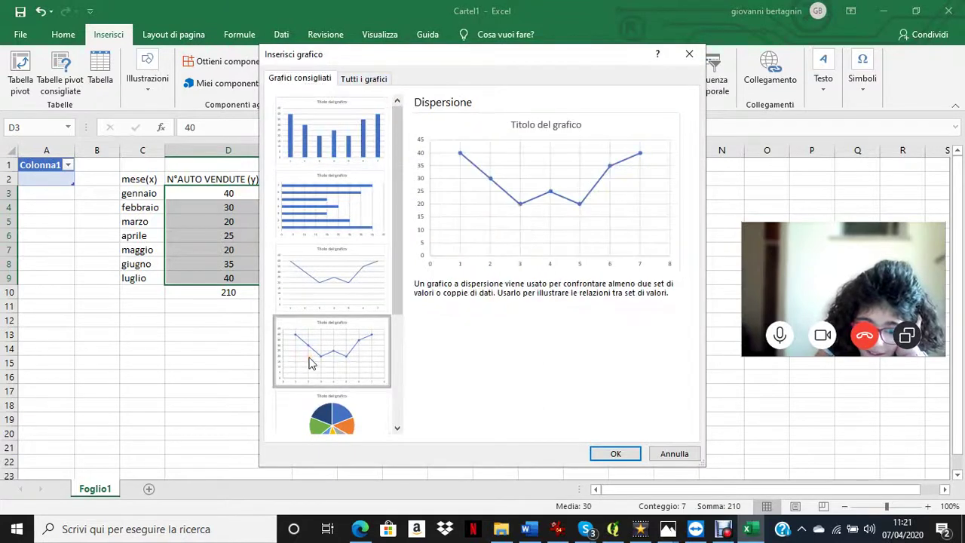
pyautogui.click(612, 455)
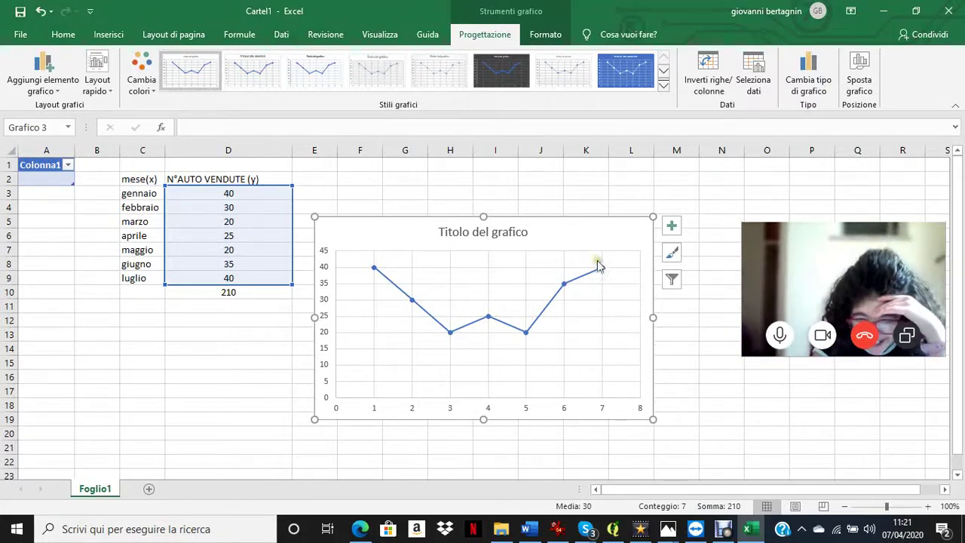
# Move the sales chart up beside the table and select its horizontal axis
pyautogui.moveTo(557, 237); pyautogui.dragTo(580, 191)
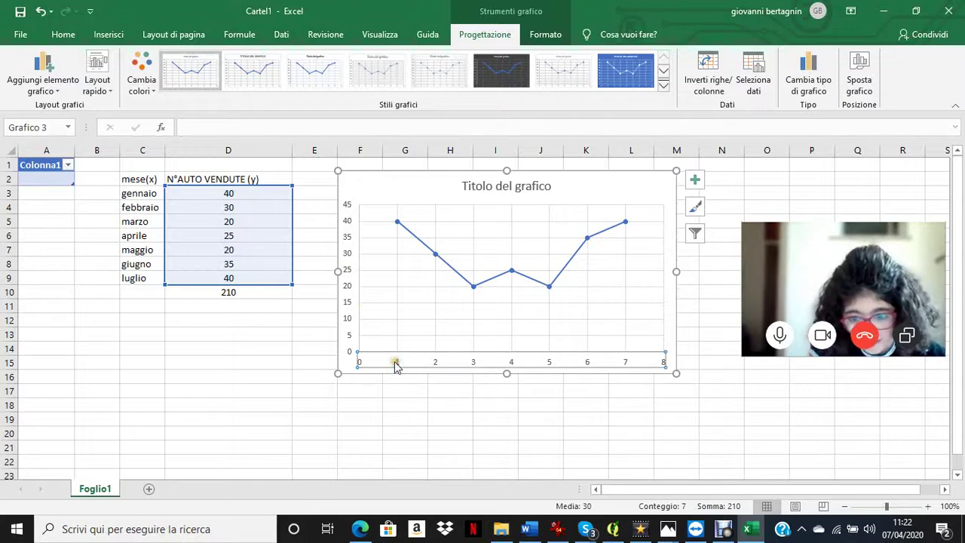
pyautogui.click(392, 362)
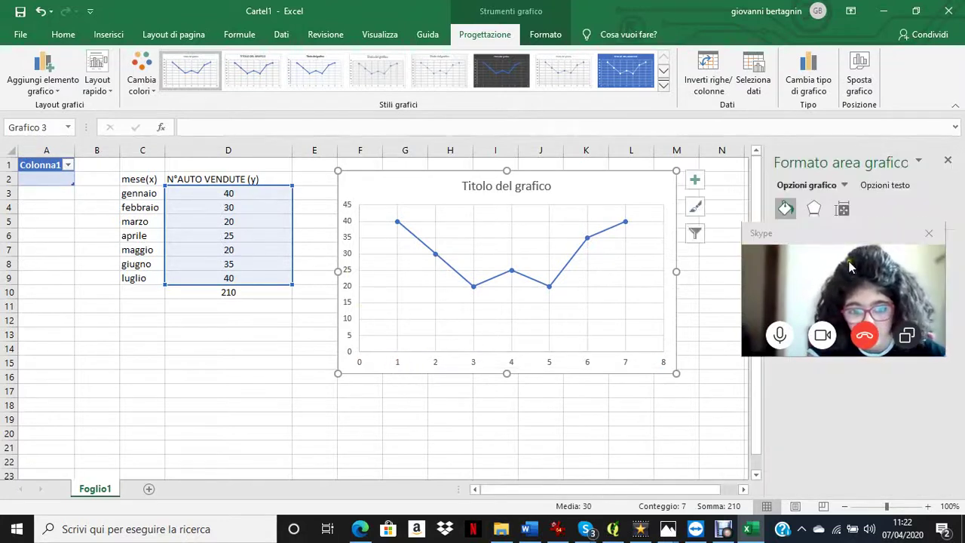
pyautogui.moveTo(897, 237); pyautogui.dragTo(947, 445)
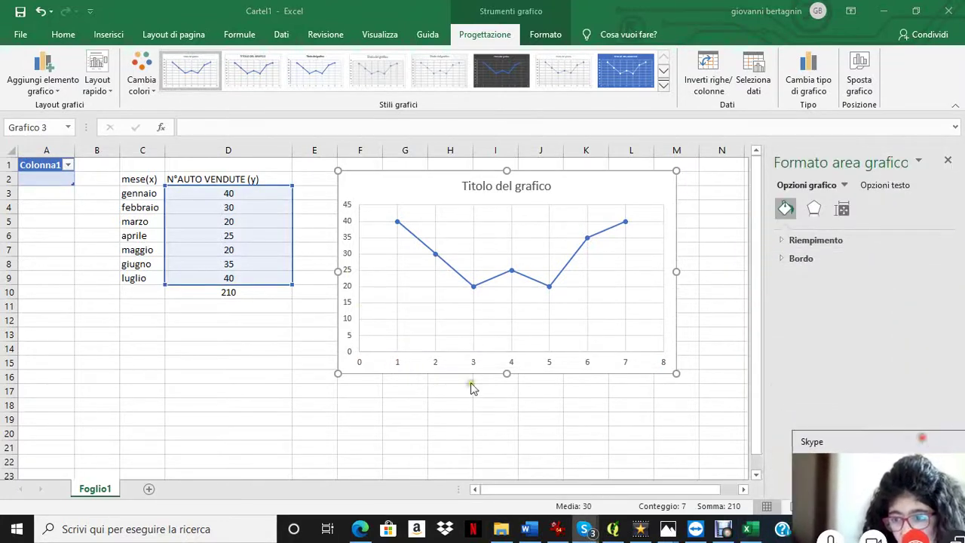
pyautogui.click(437, 363)
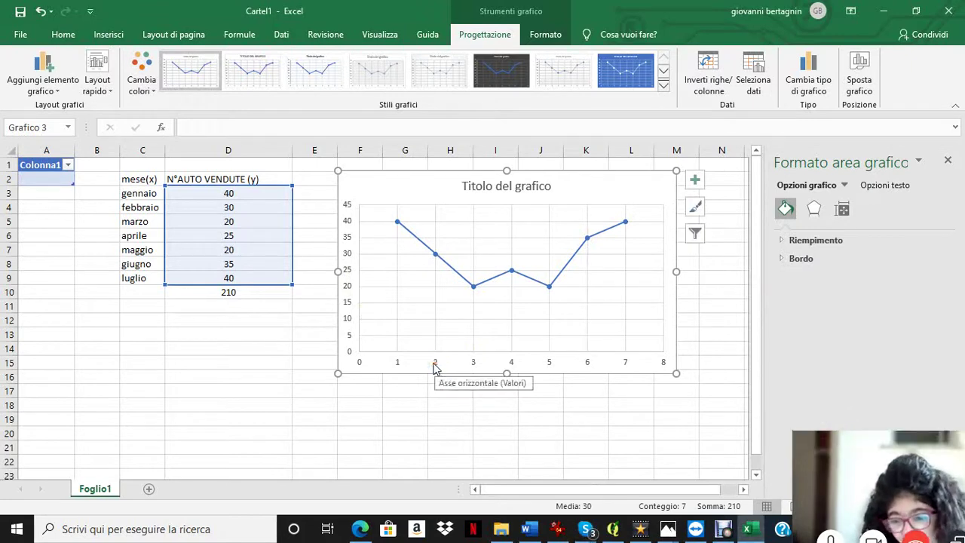
pyautogui.click(803, 443)
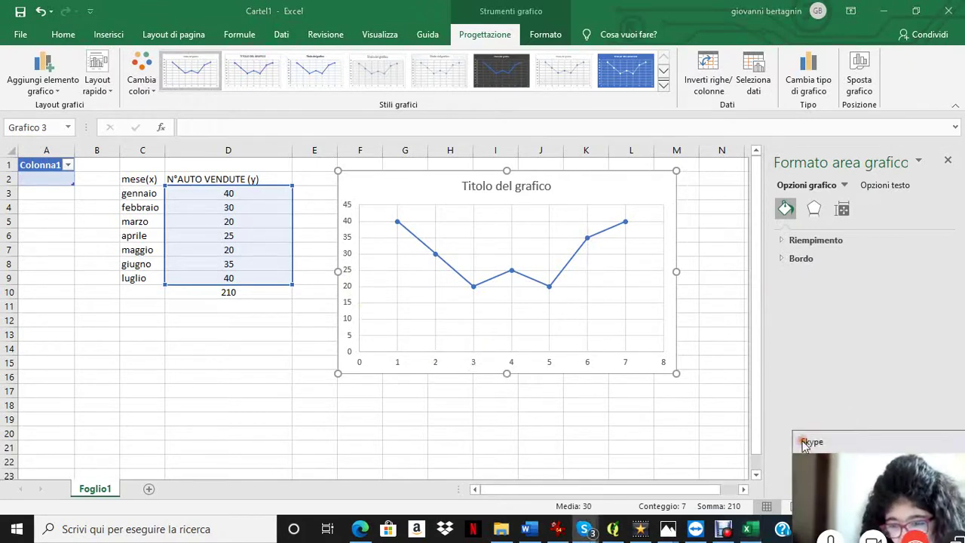
pyautogui.click(360, 364)
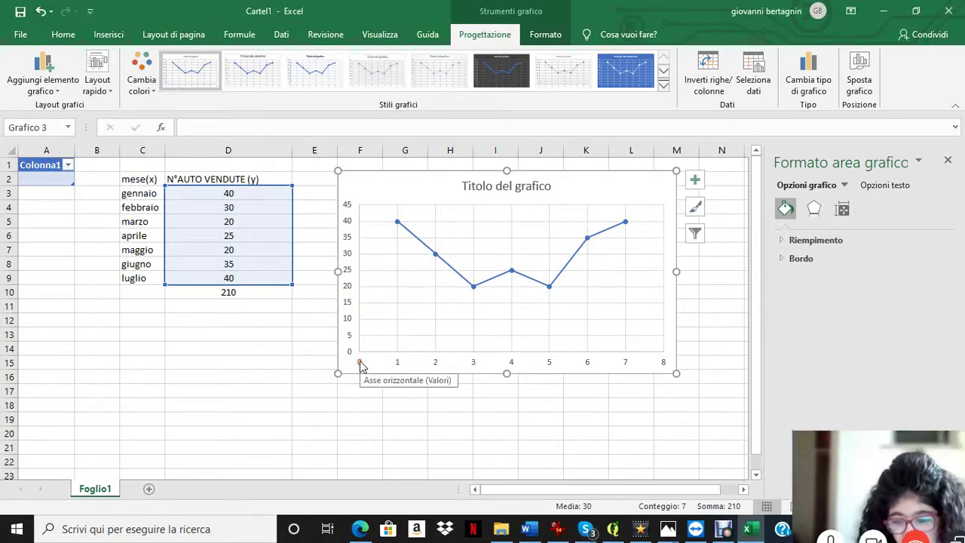
# Open the Formato asse pane for the chart's horizontal axis
pyautogui.rightClick(361, 364)
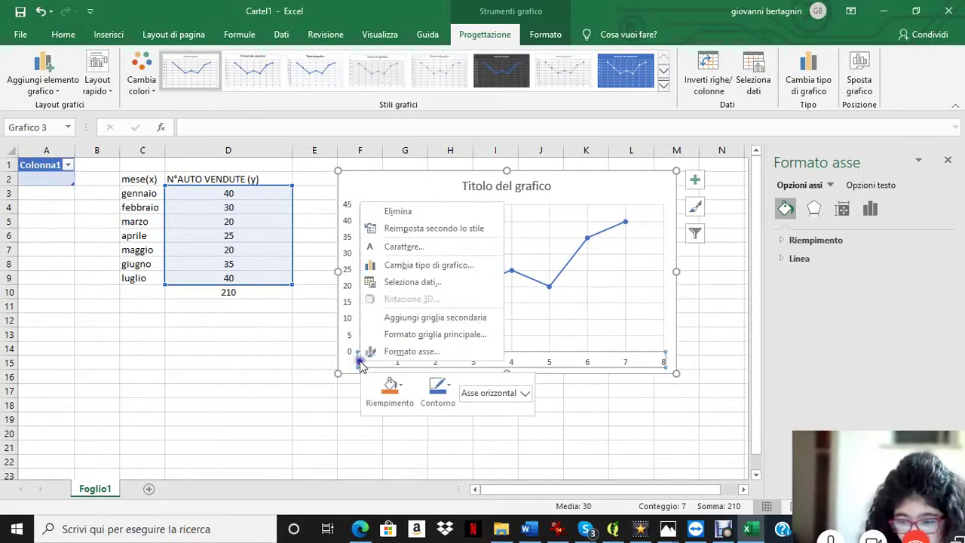
pyautogui.click(408, 352)
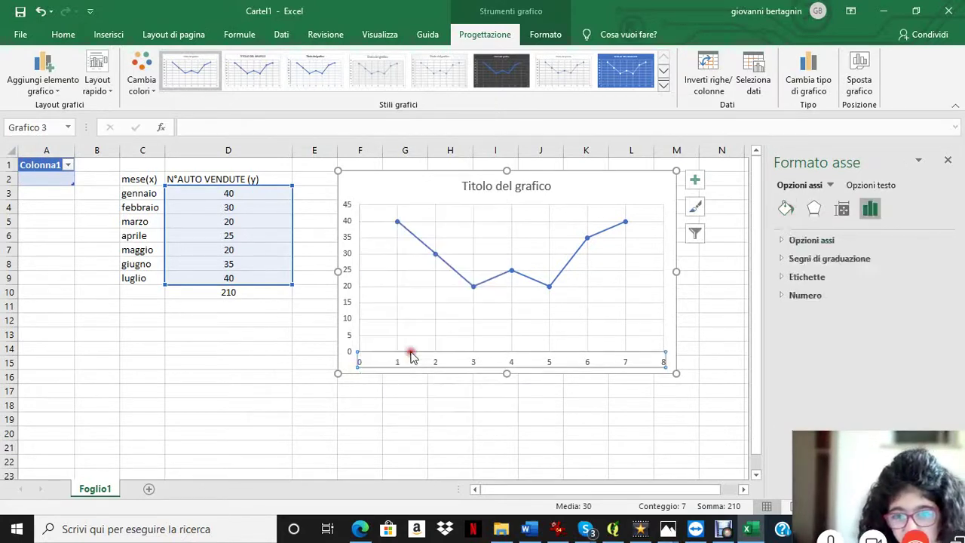
pyautogui.click(947, 399)
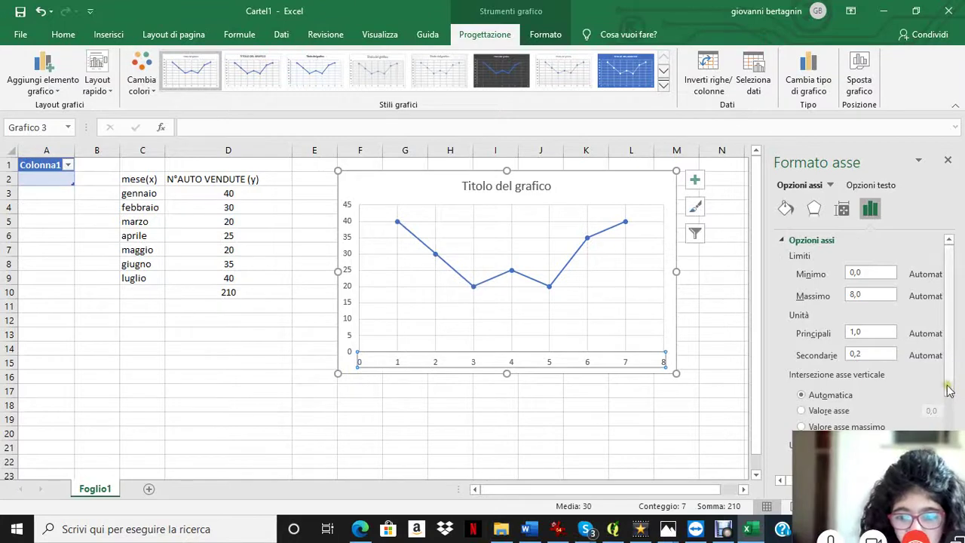
pyautogui.moveTo(951, 396); pyautogui.dragTo(952, 467)
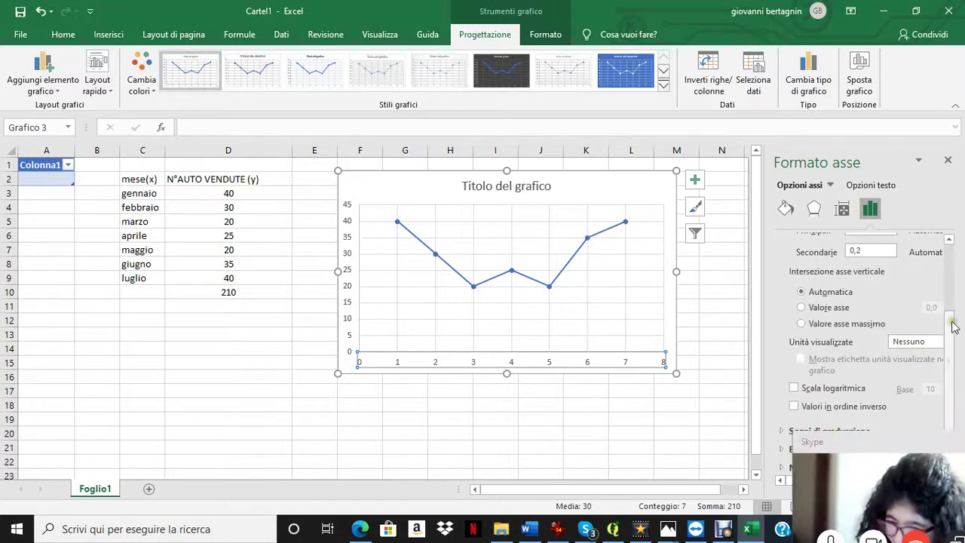
pyautogui.moveTo(899, 440); pyautogui.dragTo(559, 421)
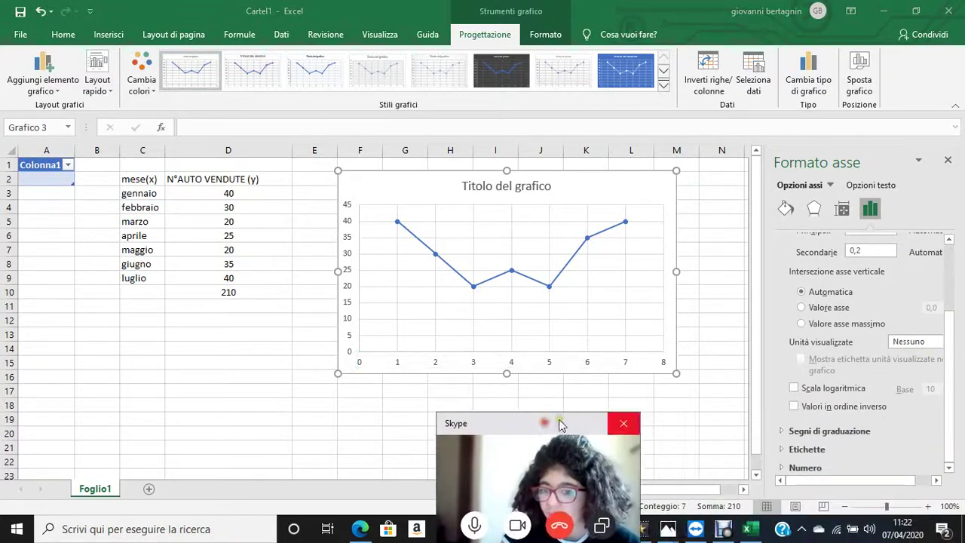
pyautogui.click(791, 450)
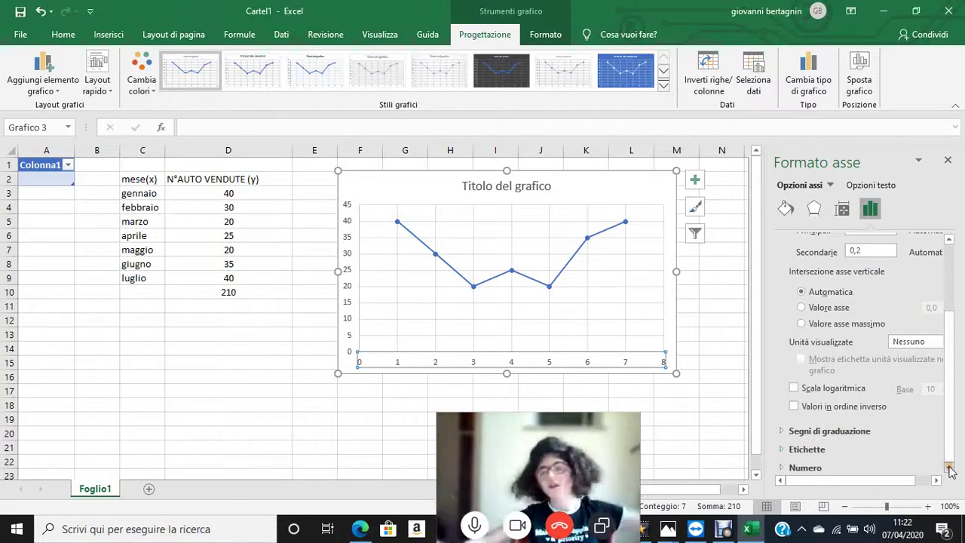
# Expand the Etichette, Segni di graduazione and Numero sections and open the Categoria list
pyautogui.click(808, 450)
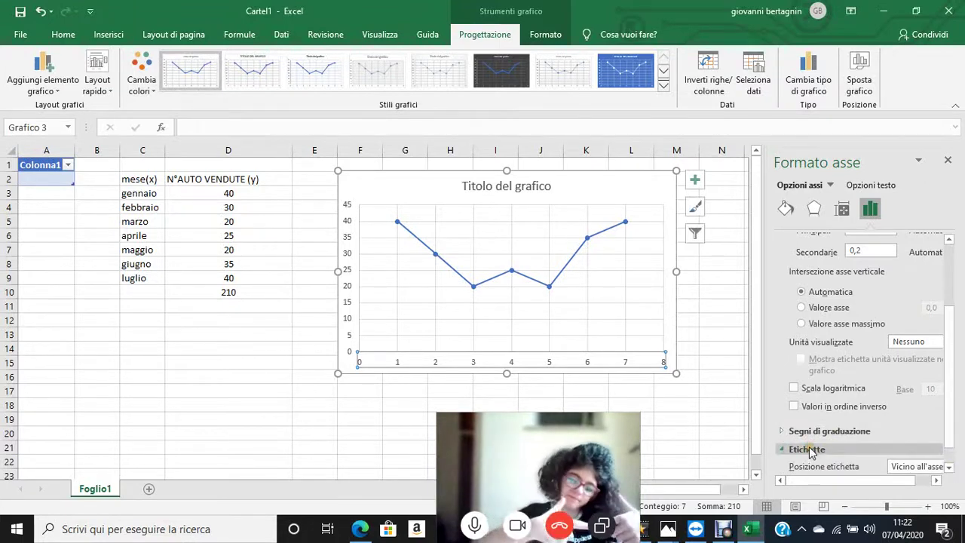
pyautogui.click(809, 450)
pyautogui.click(807, 449)
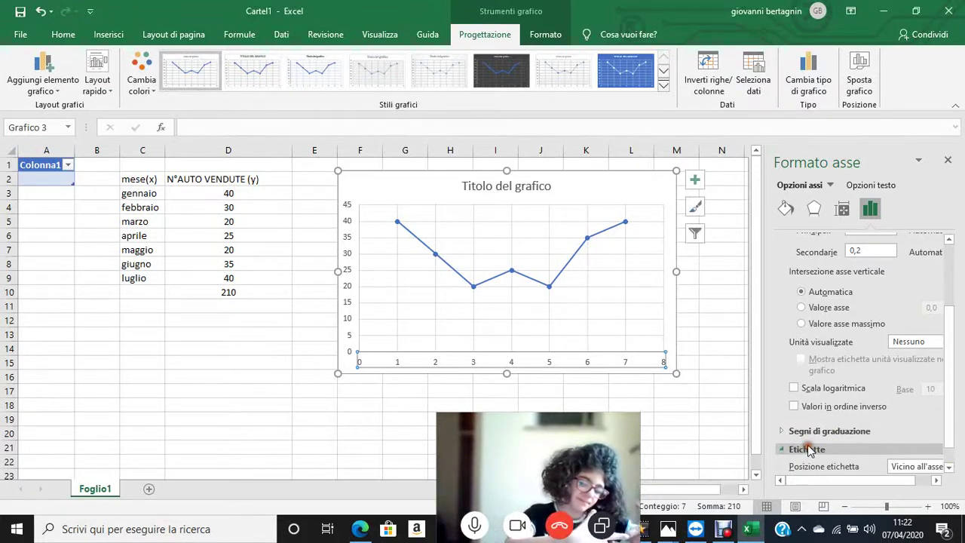
pyautogui.click(948, 467)
pyautogui.click(948, 468)
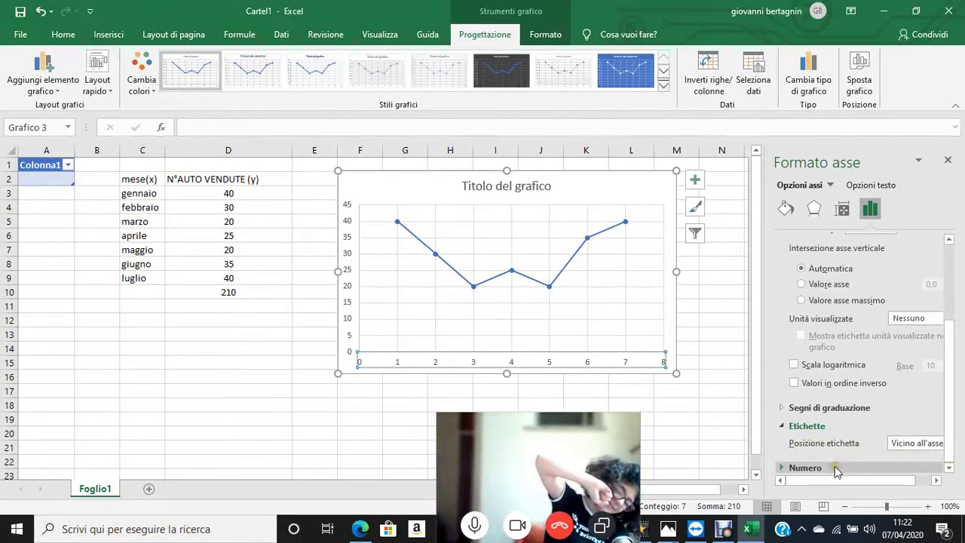
pyautogui.click(791, 468)
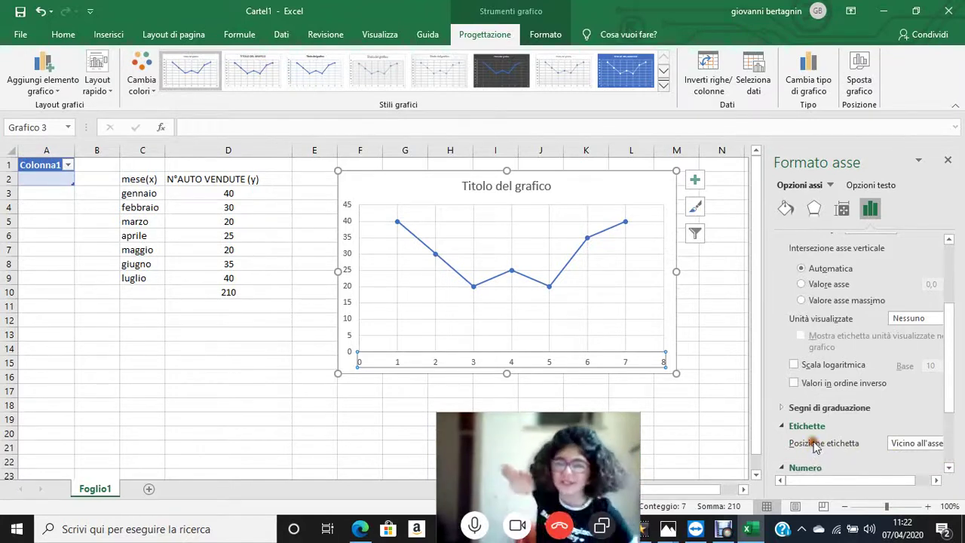
pyautogui.click(782, 407)
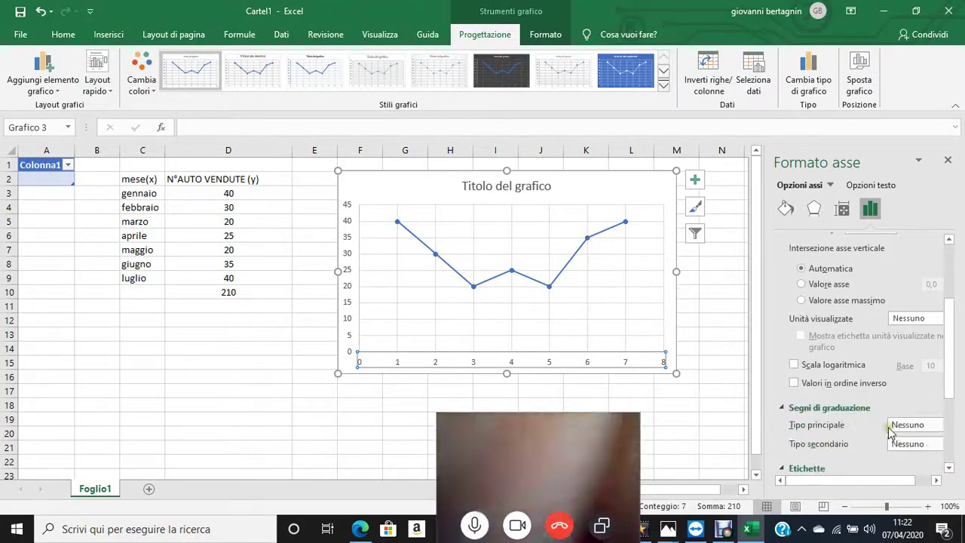
pyautogui.click(806, 468)
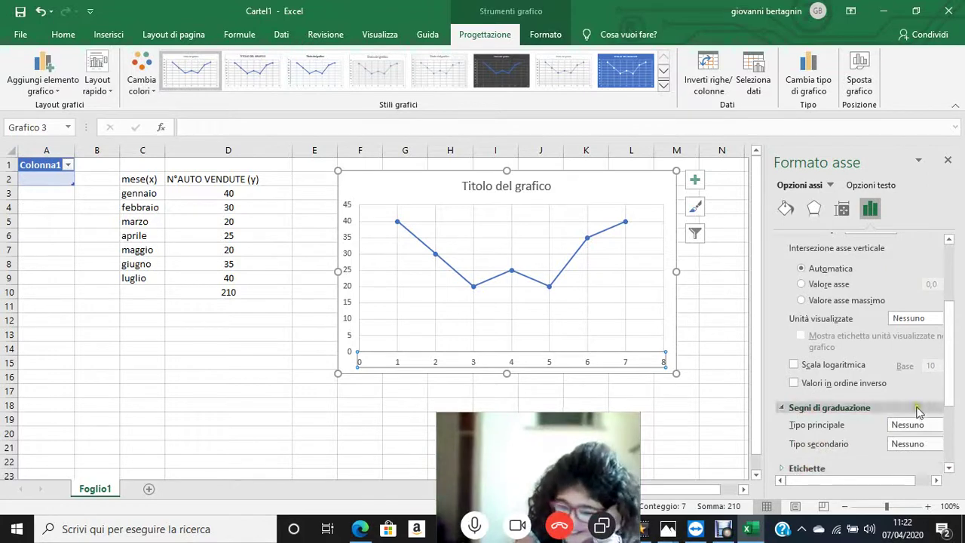
pyautogui.moveTo(950, 401); pyautogui.dragTo(943, 464)
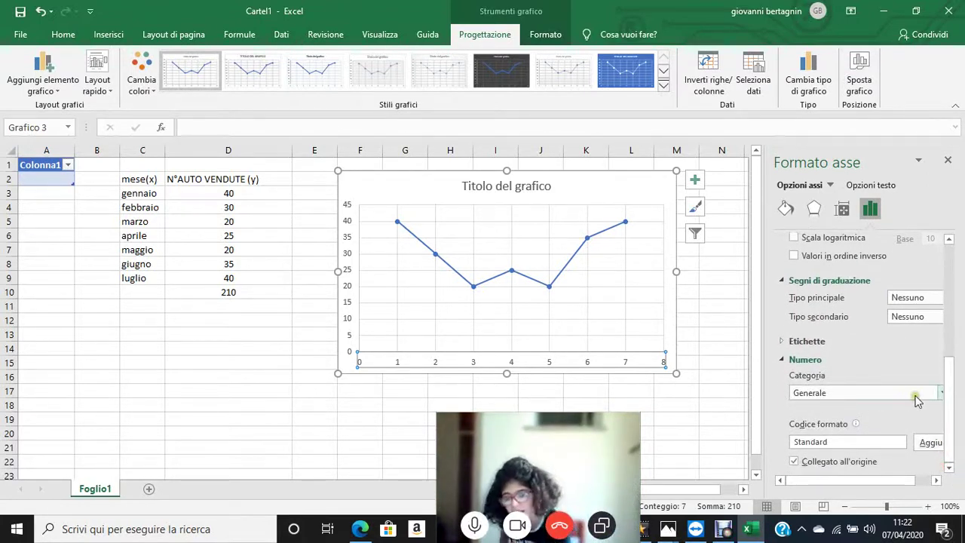
pyautogui.click(939, 392)
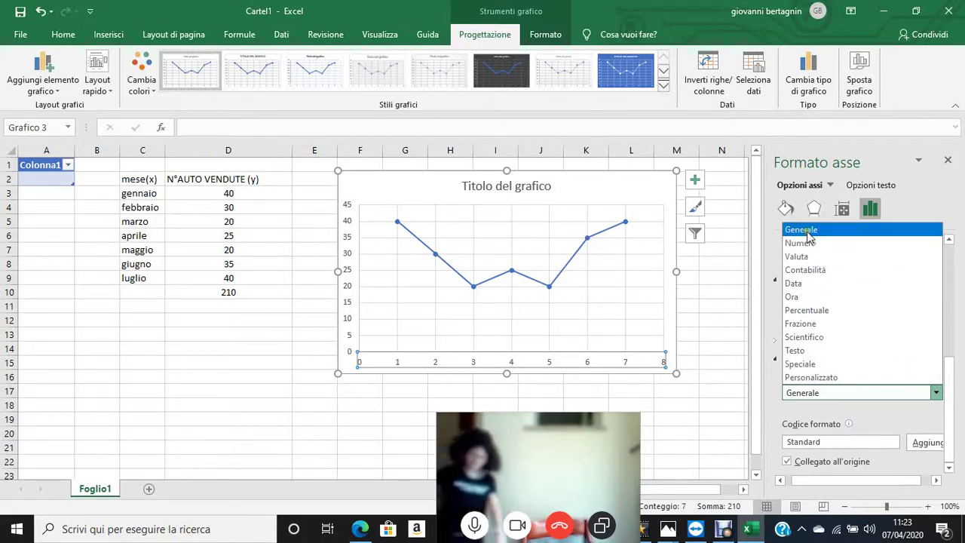
# Switch the axis number category to Data, trying the m and mar-12 date formats
pyautogui.click(799, 285)
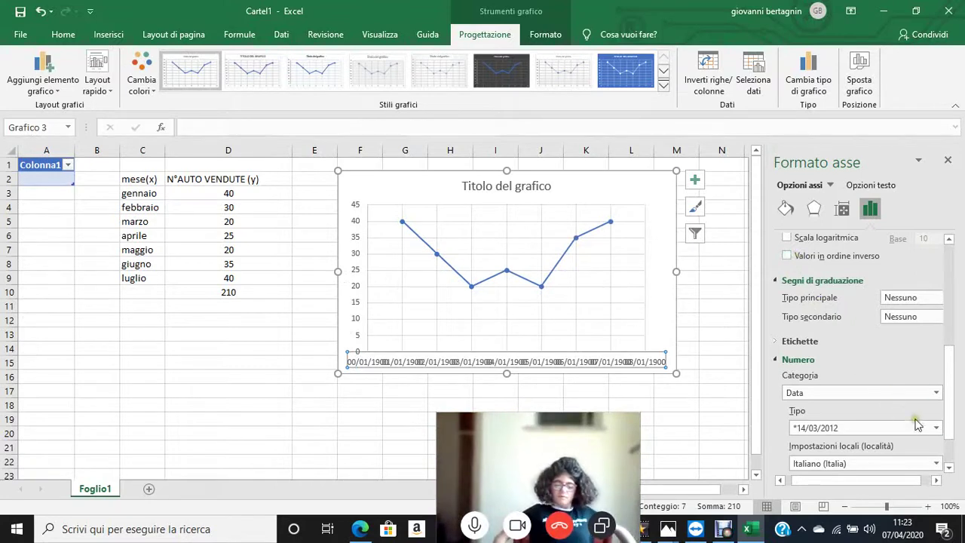
pyautogui.click(935, 429)
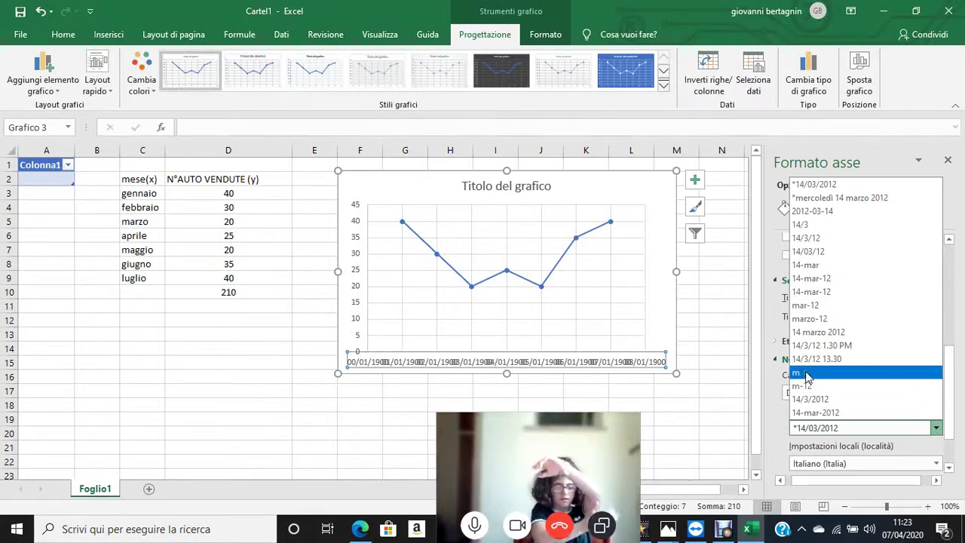
pyautogui.click(806, 373)
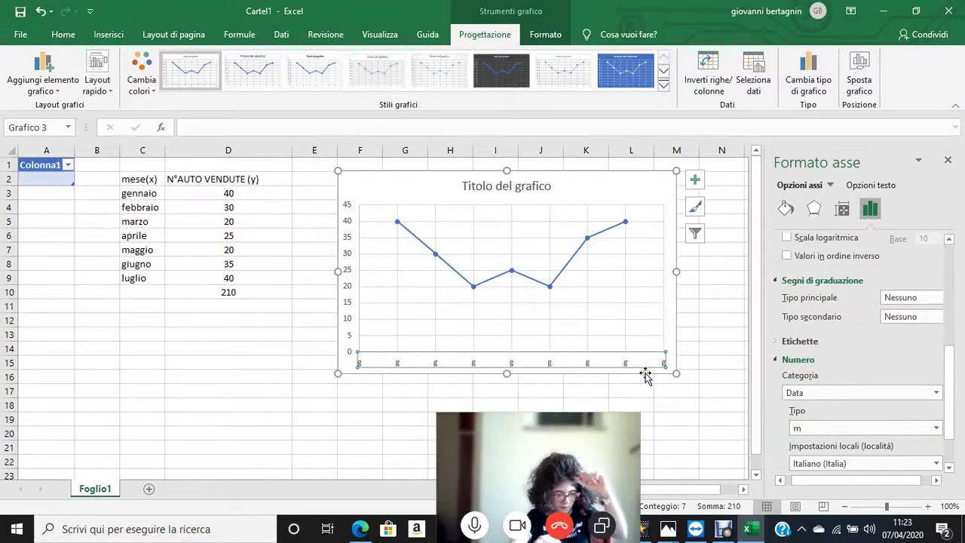
pyautogui.click(937, 428)
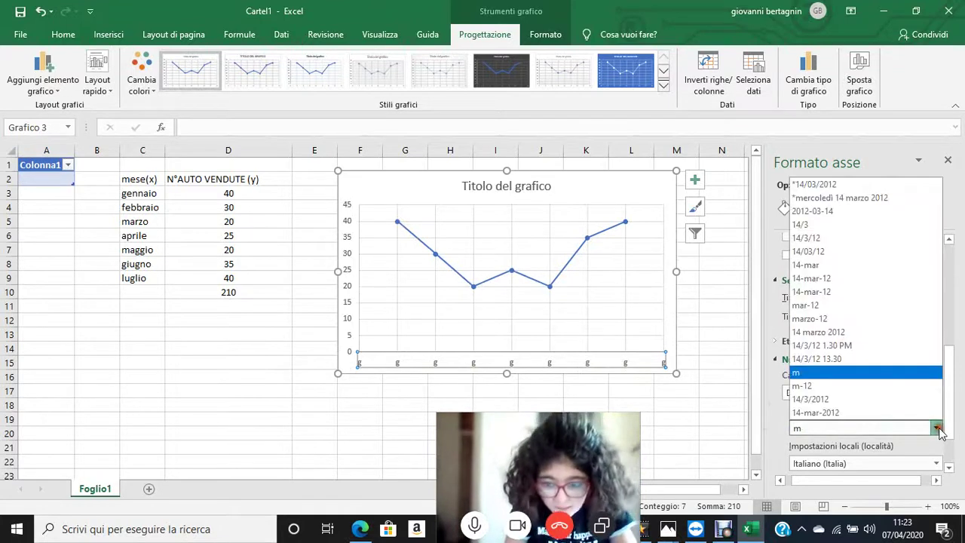
pyautogui.click(806, 305)
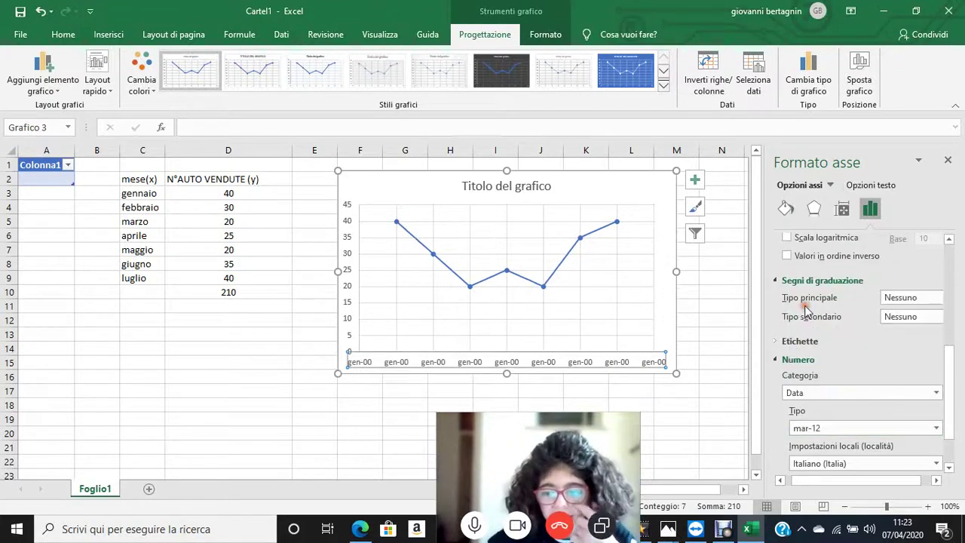
pyautogui.click(934, 427)
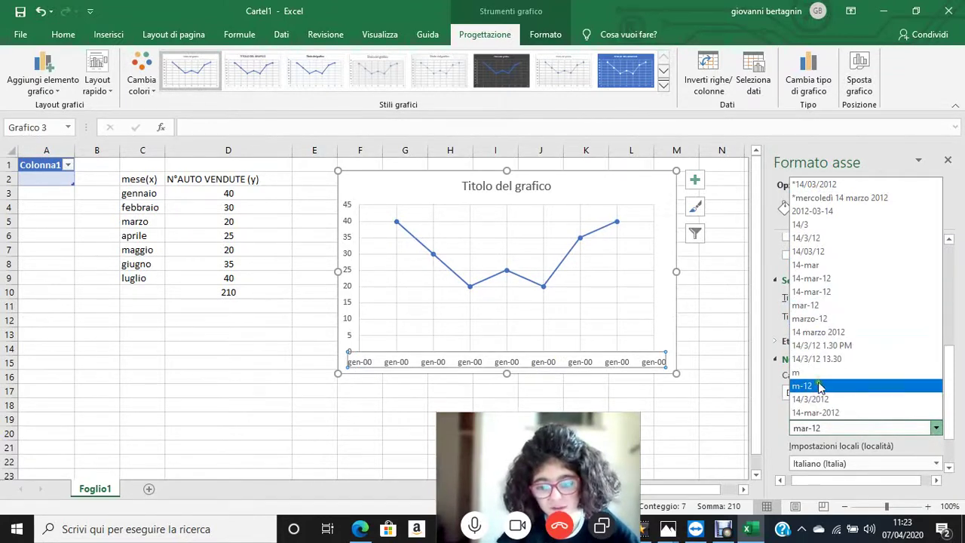
pyautogui.click(860, 372)
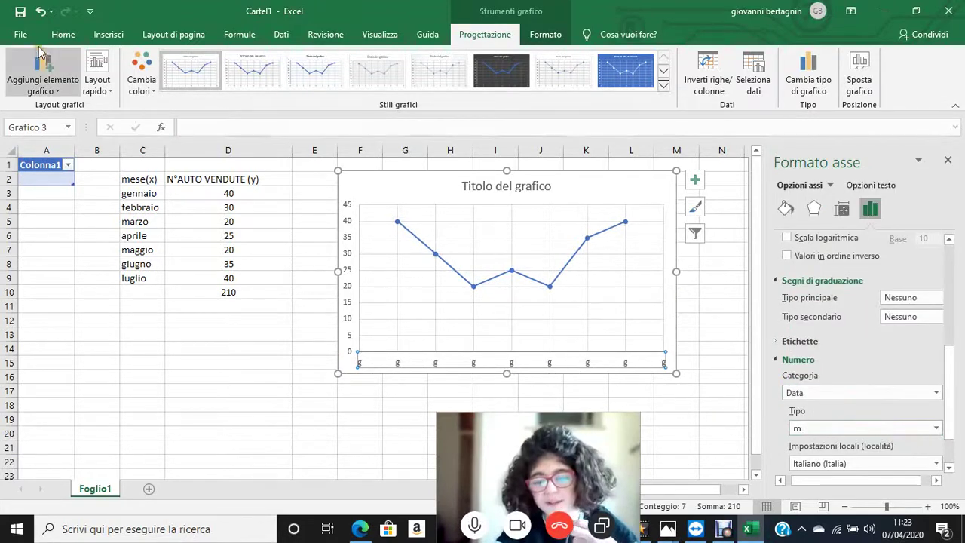
# Undo the format changes to restore the 00/01/1900-style axis labels, then select an empty cell
pyautogui.click(40, 13)
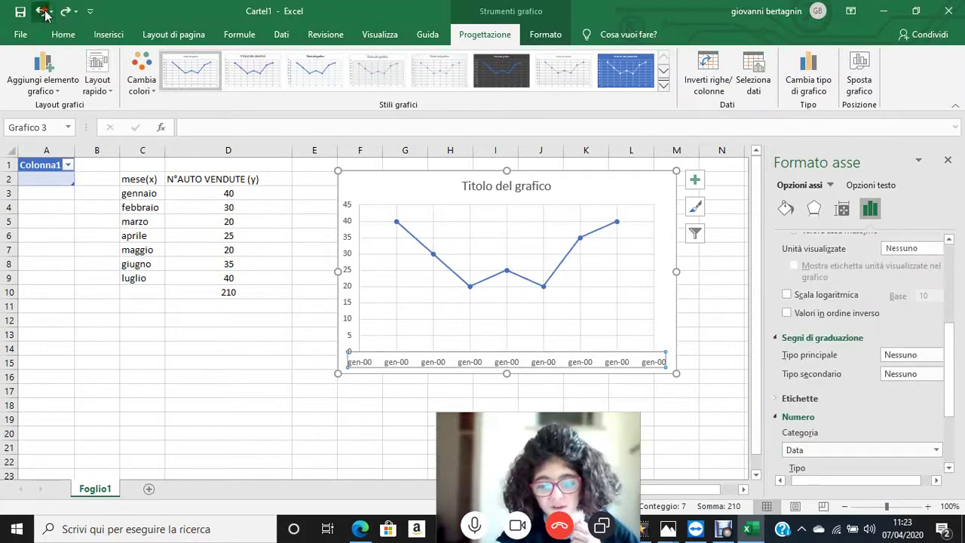
pyautogui.click(41, 14)
pyautogui.click(42, 13)
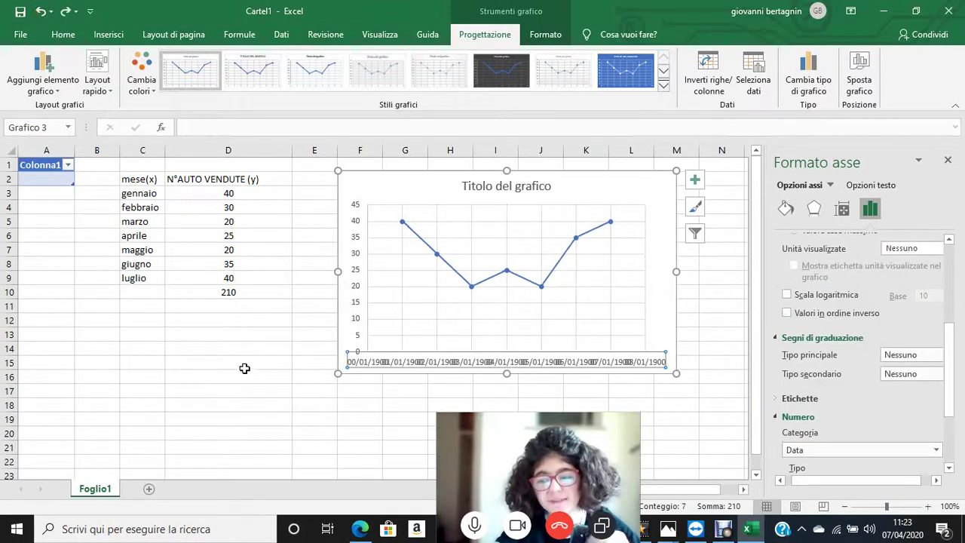
pyautogui.click(243, 375)
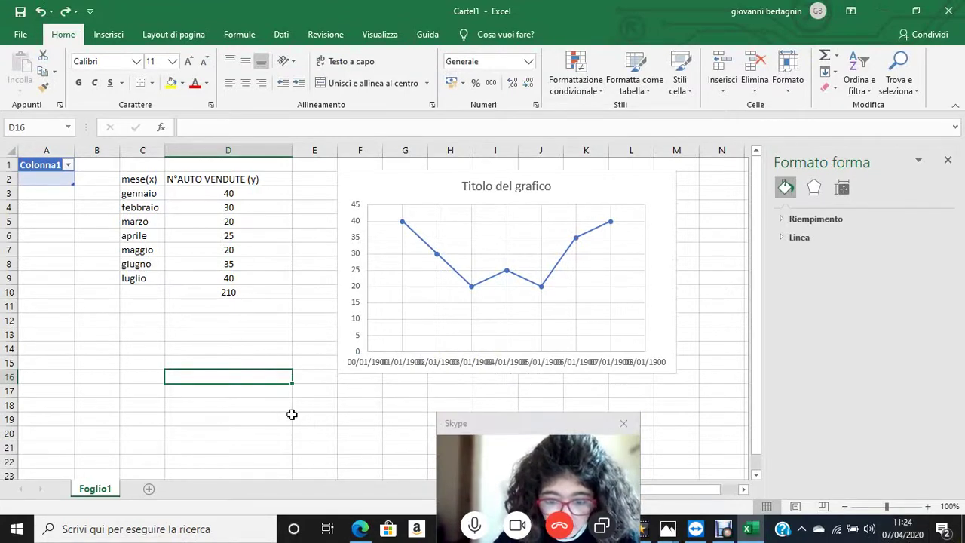
# Move the video call window off the sheet and select the chart's horizontal axis to show Opzioni assi
pyautogui.moveTo(560, 436); pyautogui.dragTo(899, 266)
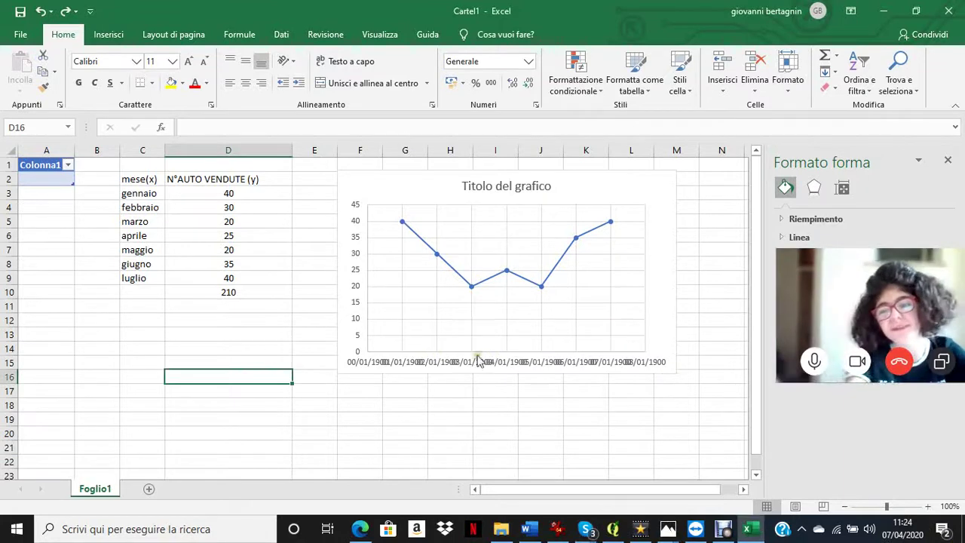
pyautogui.click(473, 367)
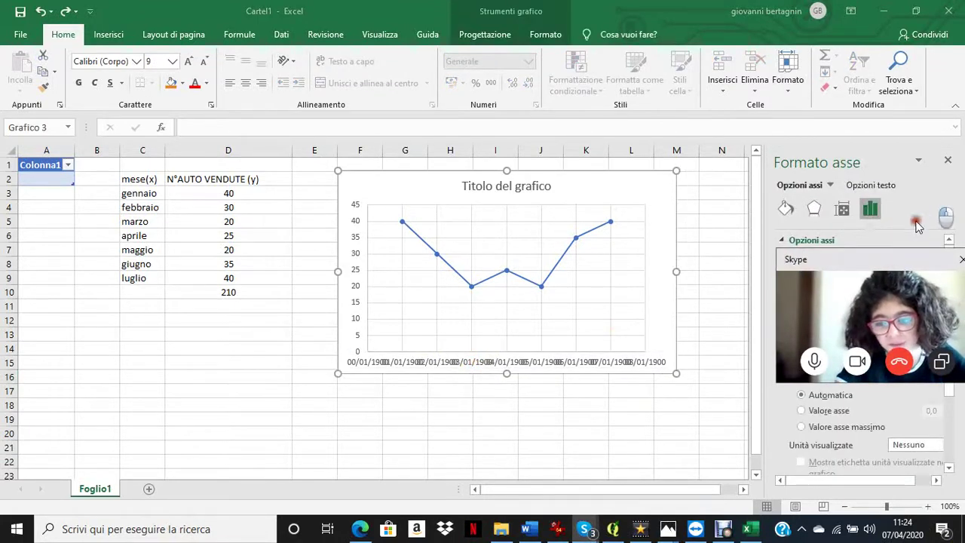
pyautogui.moveTo(873, 267); pyautogui.dragTo(435, 220)
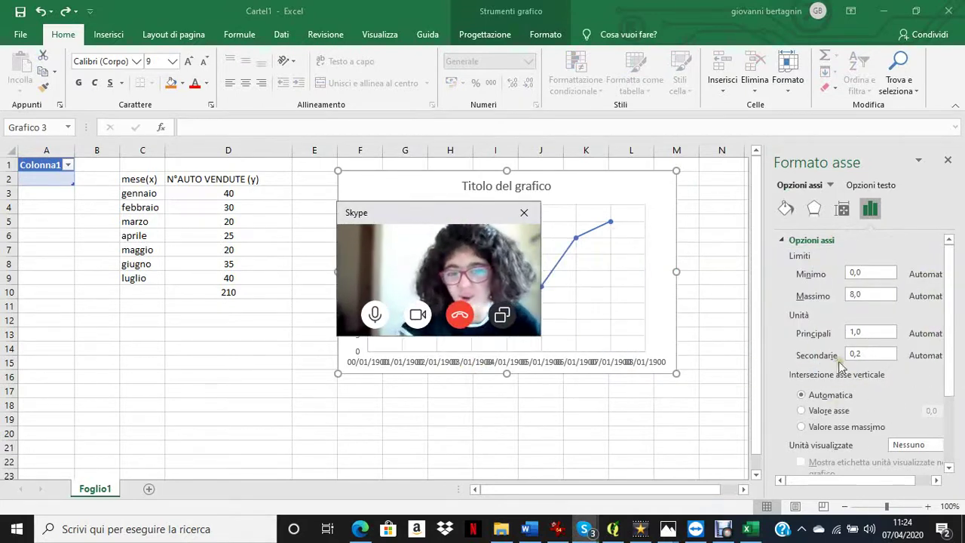
pyautogui.moveTo(458, 222)
pyautogui.mouseDown()
pyautogui.moveTo(897, 335)
pyautogui.moveTo(897, 372)
pyautogui.mouseUp()
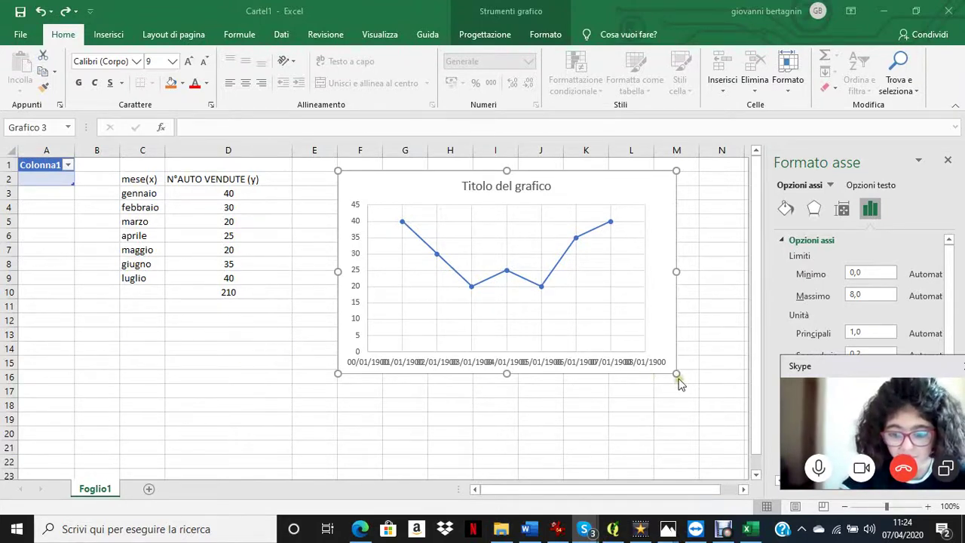
pyautogui.click(573, 353)
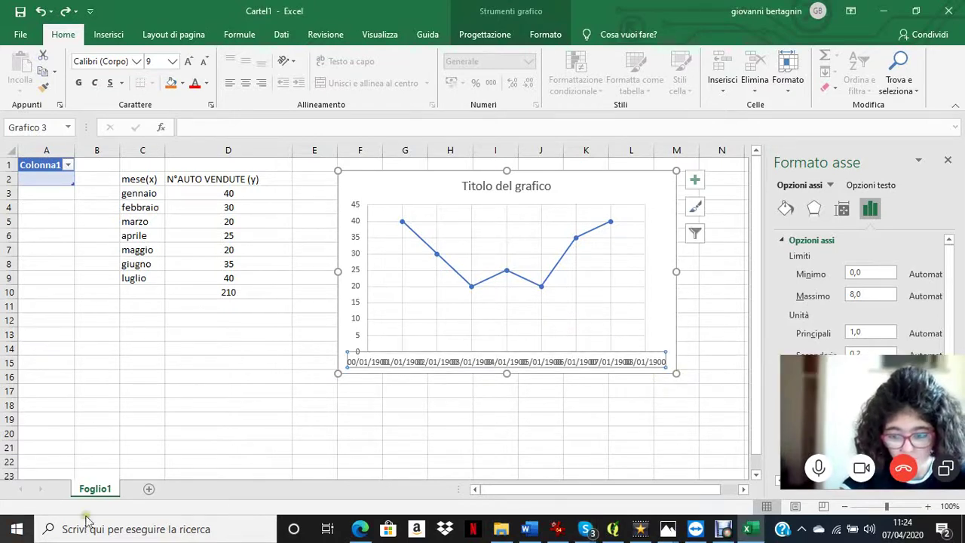
# Add two new blank sheets, Foglio2 and Foglio3, to the workbook
pyautogui.click(150, 489)
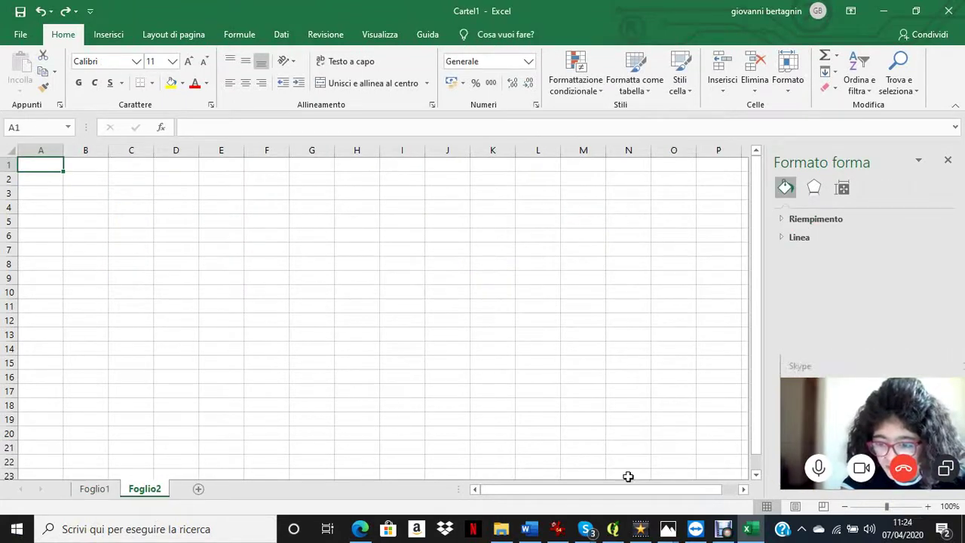
pyautogui.click(96, 490)
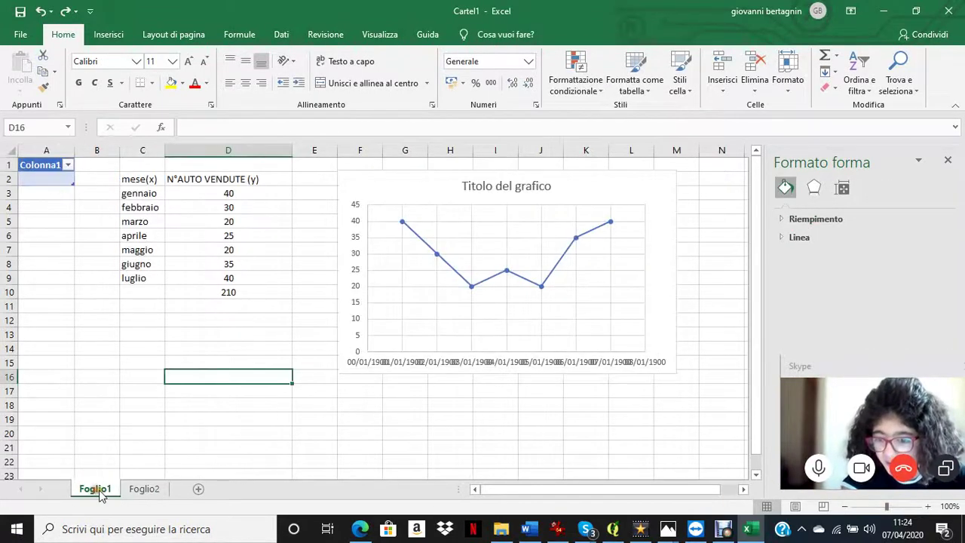
pyautogui.click(160, 489)
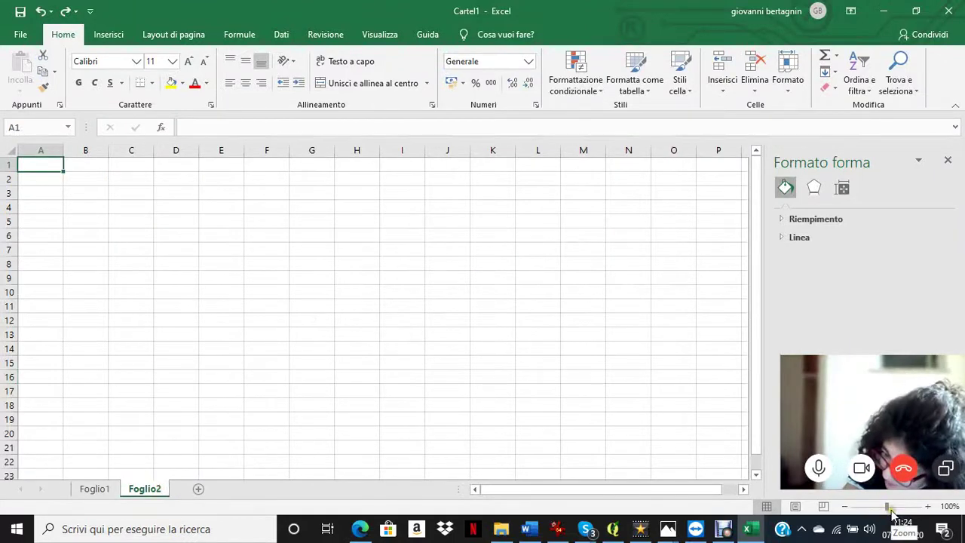
pyautogui.click(104, 492)
pyautogui.click(147, 491)
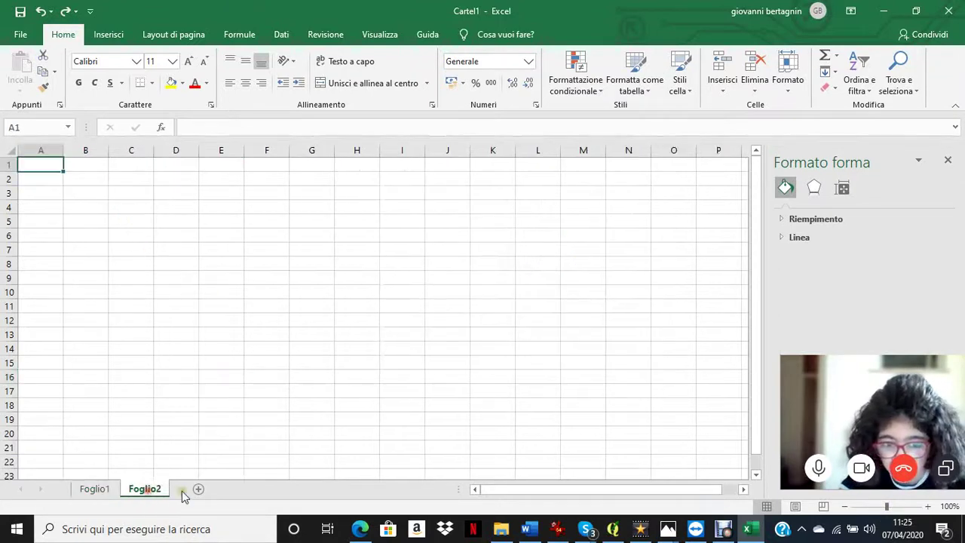
pyautogui.click(199, 491)
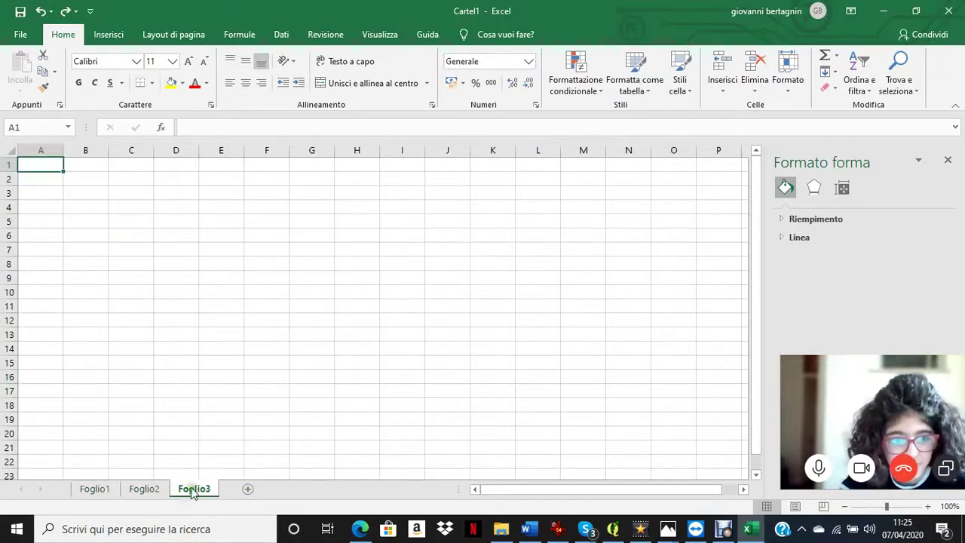
pyautogui.click(150, 493)
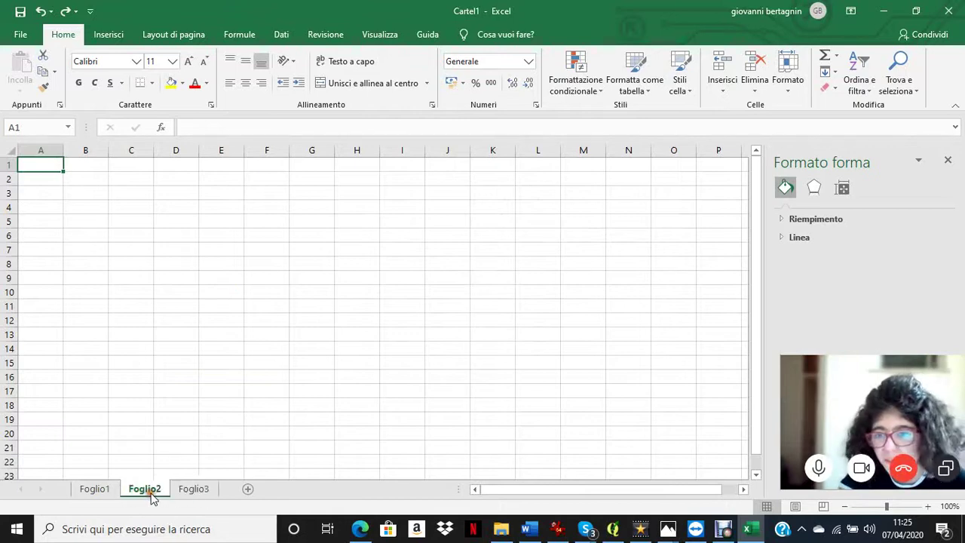
pyautogui.click(103, 492)
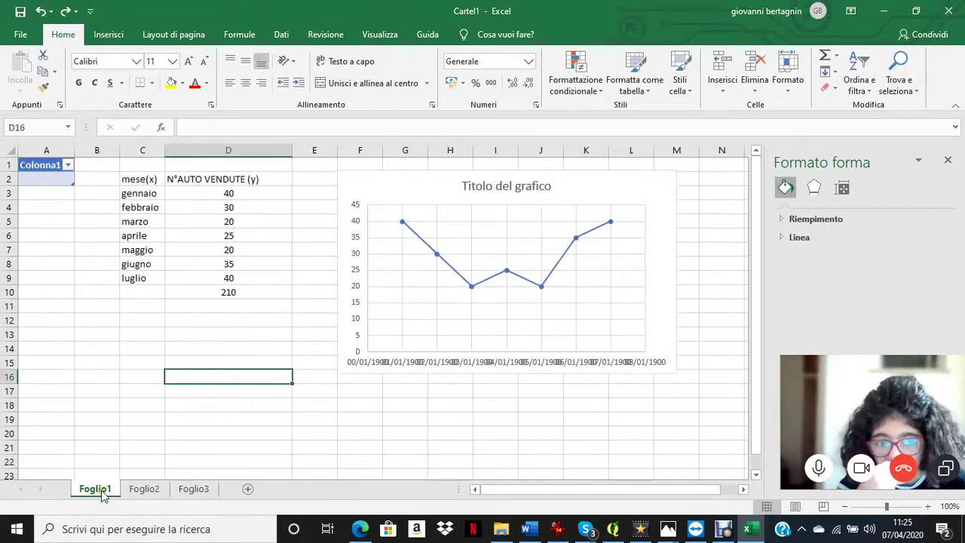
# Rename Foglio1 to 'GRAFICO ta' and Foglio2 to 'PITA'
pyautogui.doubleClick(95, 489)
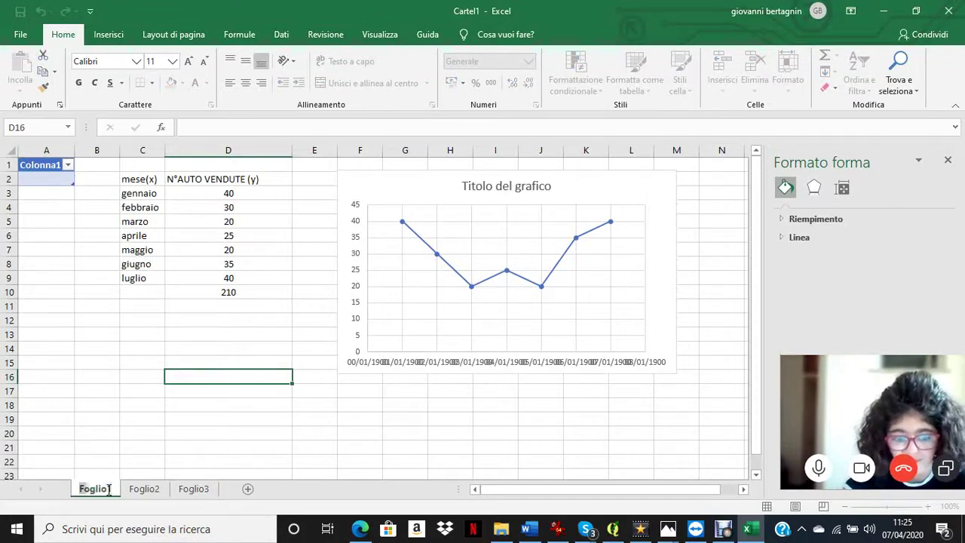
pyautogui.write('GRAFICO ')
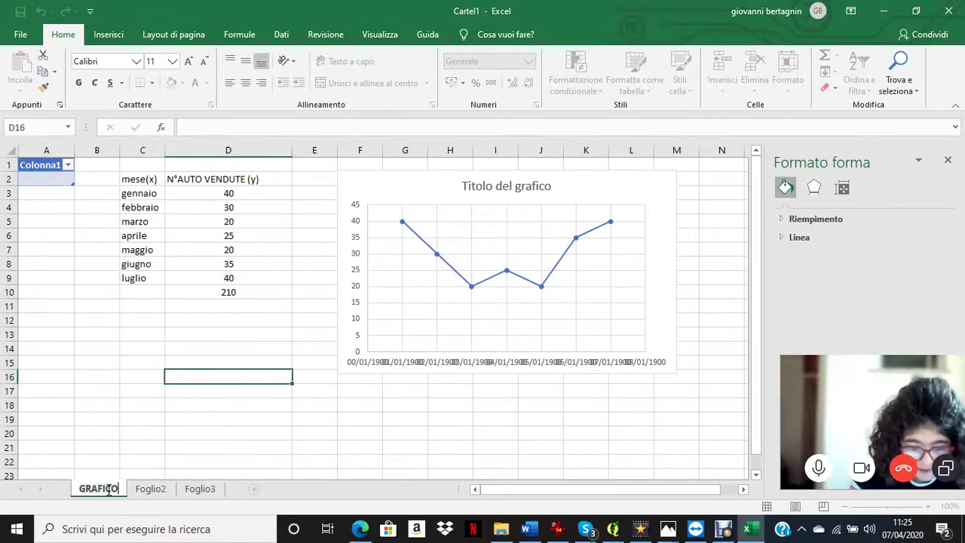
pyautogui.write('ta')
pyautogui.click(166, 490)
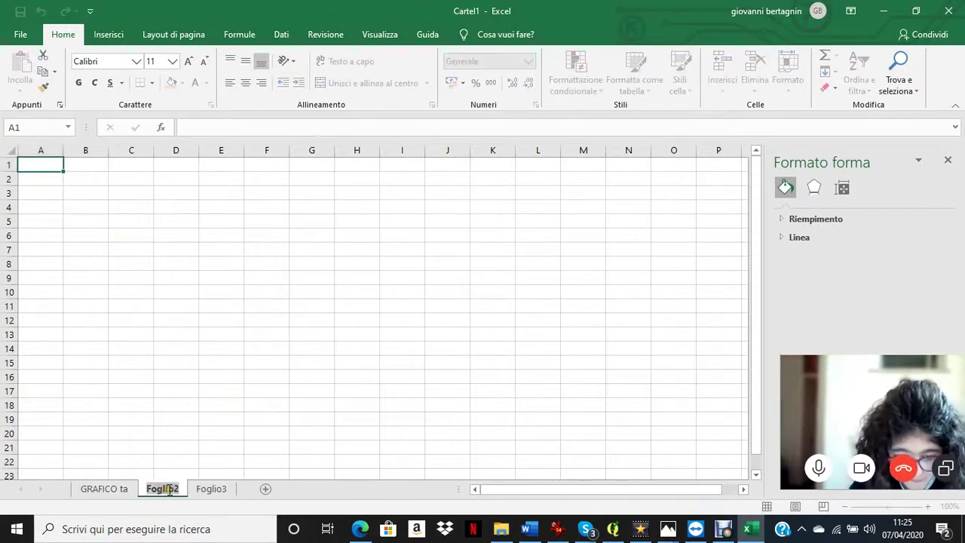
pyautogui.doubleClick(169, 490)
pyautogui.write('taPbIeIRla')
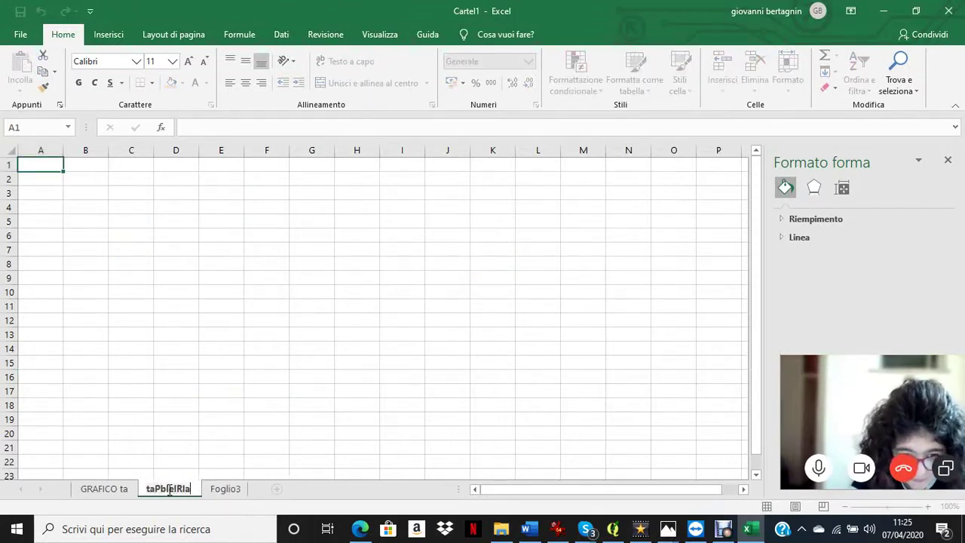
pyautogui.press('BackSpace')
pyautogui.press('BackSpace')
pyautogui.press('BackSpace')
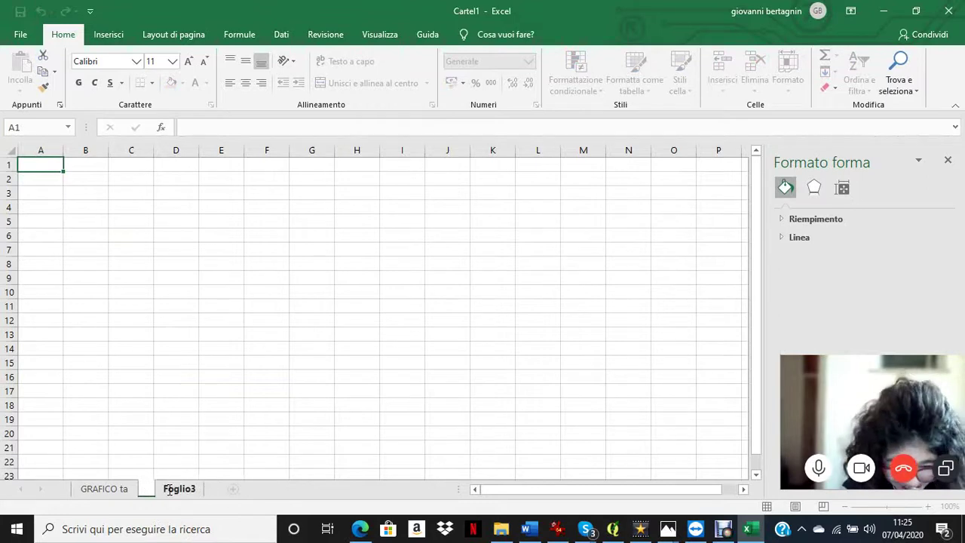
pyautogui.write('PI')
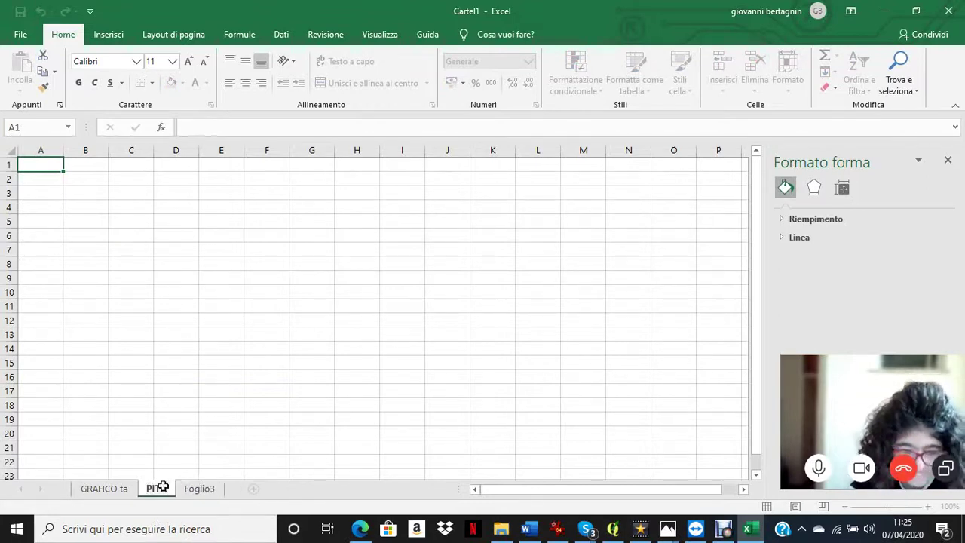
pyautogui.click(339, 391)
# Correct cell B2 so it reads CATETO
pyautogui.write('A')
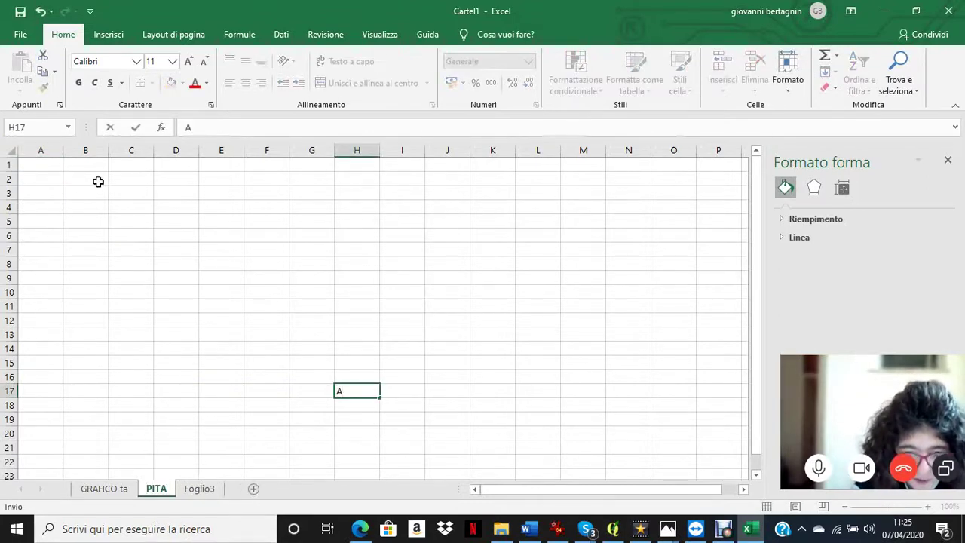
pyautogui.click(98, 180)
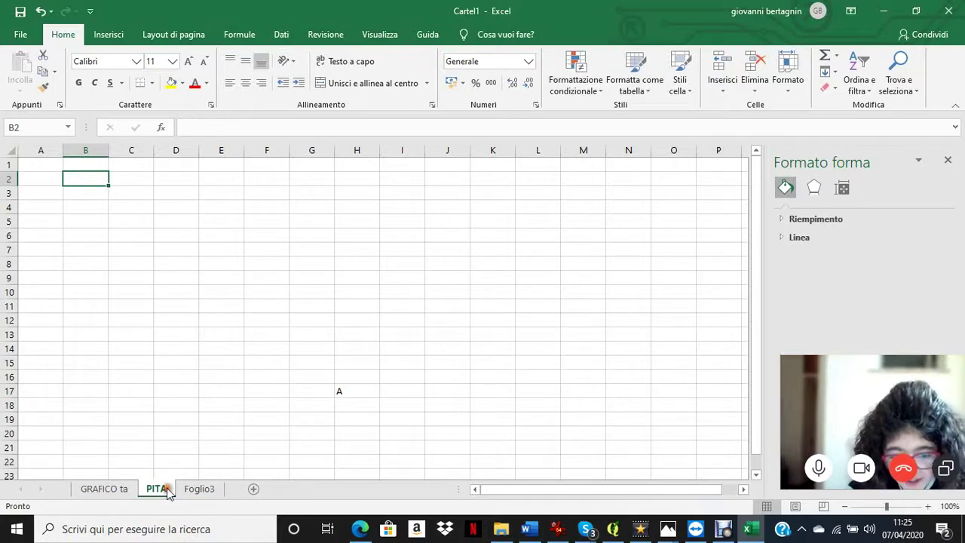
pyautogui.doubleClick(83, 177)
pyautogui.write('AT')
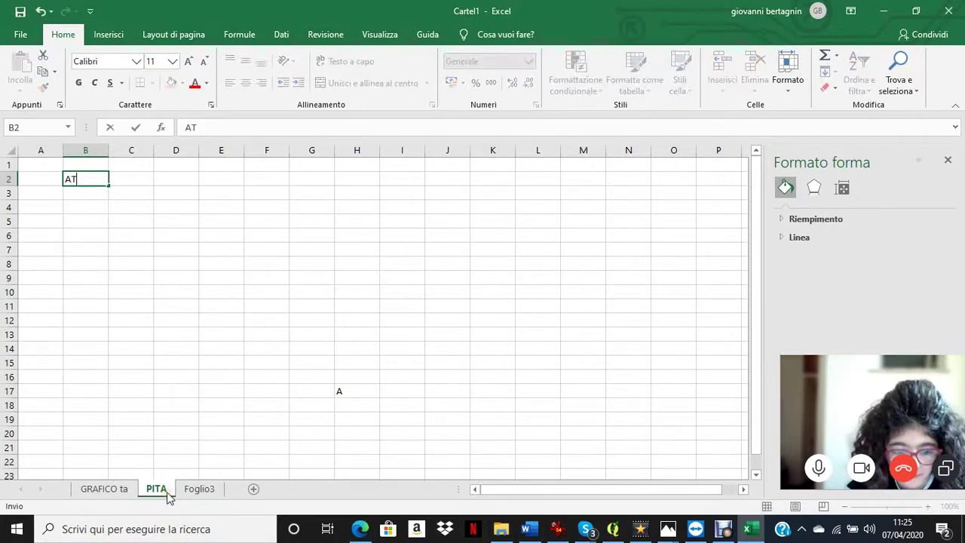
pyautogui.write('ETO')
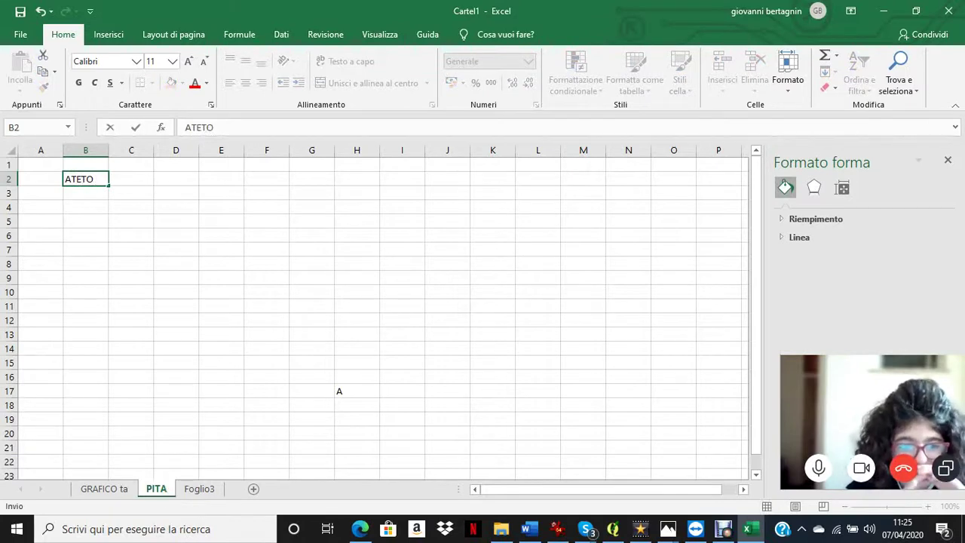
pyautogui.click(65, 179)
pyautogui.write('C')
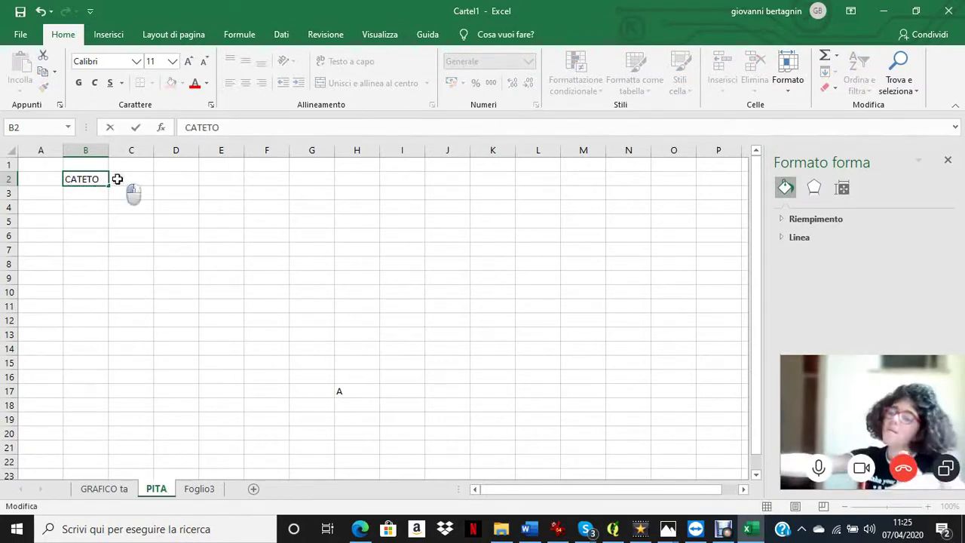
pyautogui.click(132, 180)
pyautogui.write('CATETO')
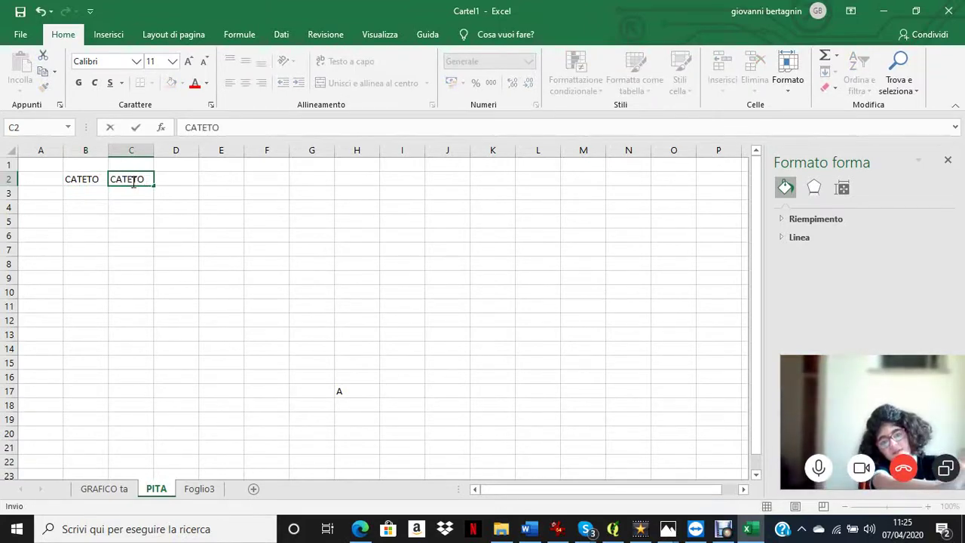
# Enter CATETO in C2 and IPOTENUa in D2
pyautogui.click(267, 258)
pyautogui.doubleClick(187, 180)
pyautogui.write('IPO')
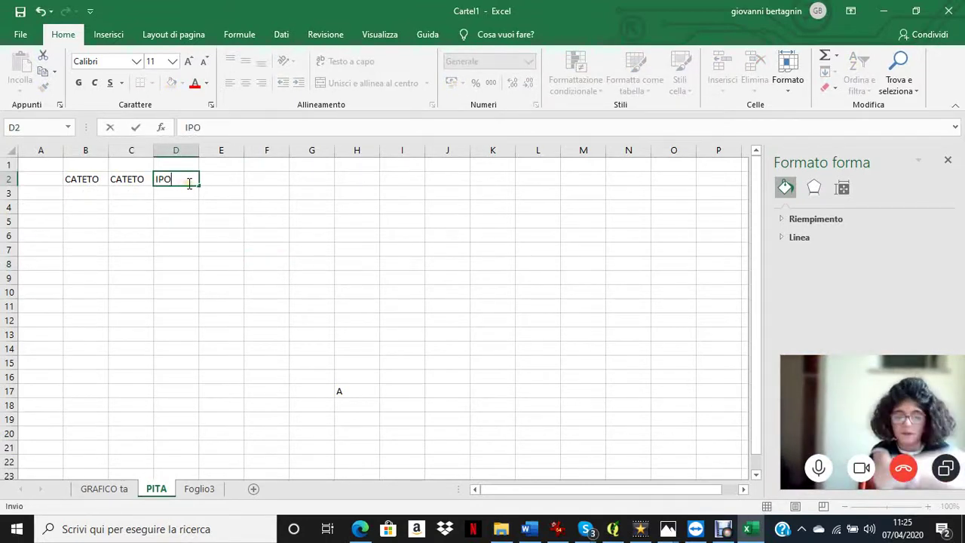
pyautogui.write('TENUa')
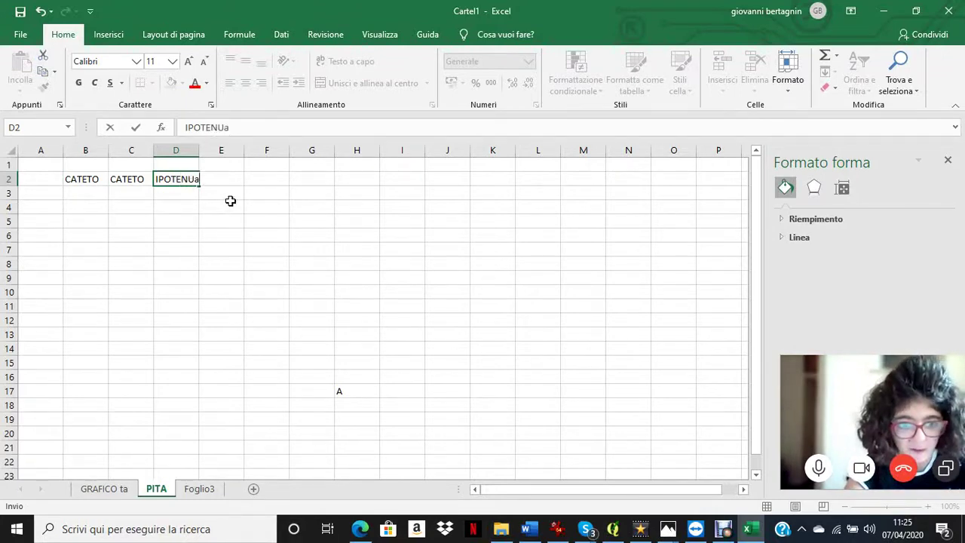
pyautogui.press('Left')
pyautogui.write('s')
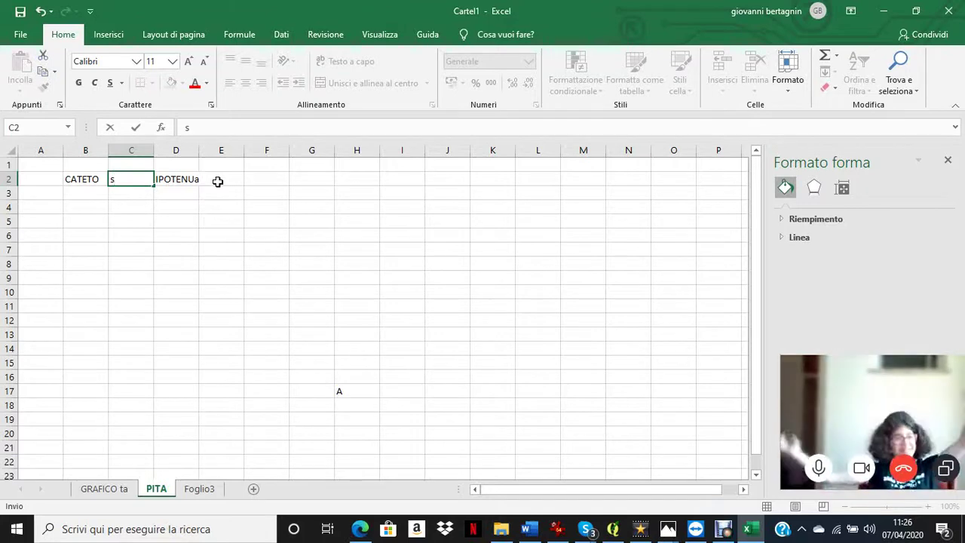
# Undo the accidental overwrite of C2 and reselect the IPOTENUa header in D2
pyautogui.press('BackSpace')
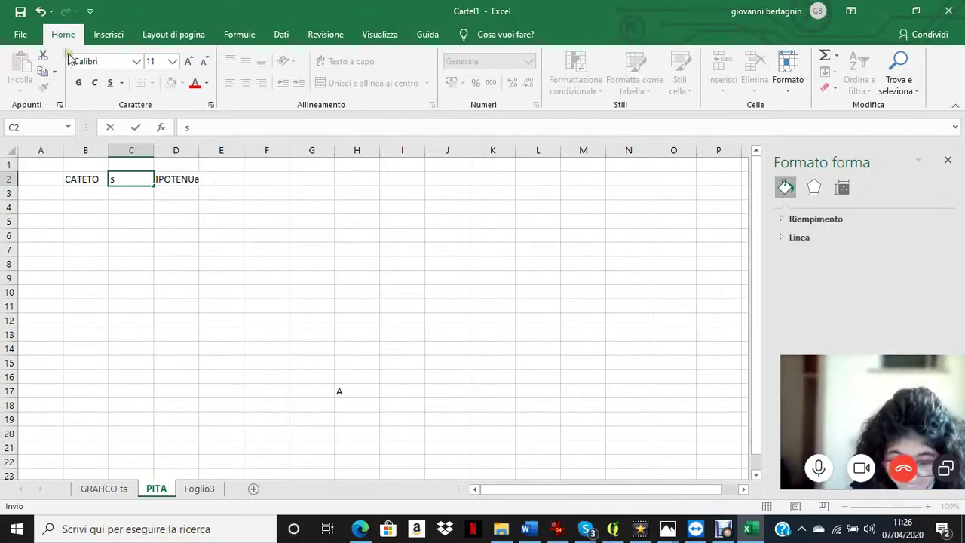
pyautogui.click(42, 11)
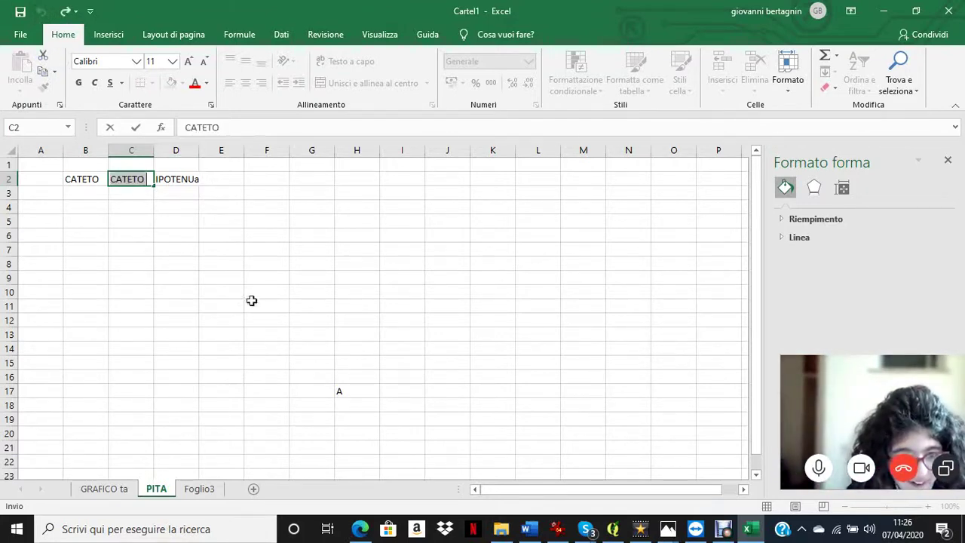
pyautogui.click(275, 337)
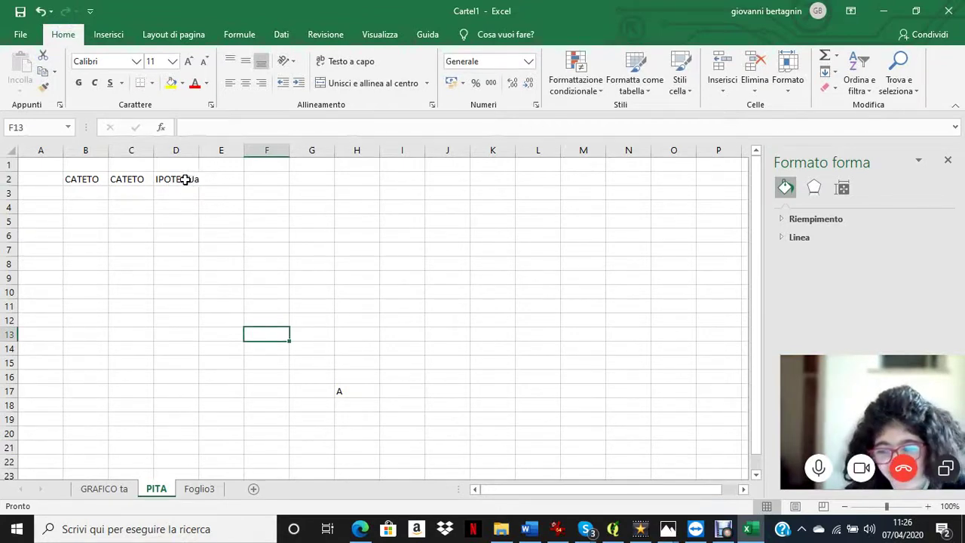
pyautogui.doubleClick(189, 182)
pyautogui.click(205, 196)
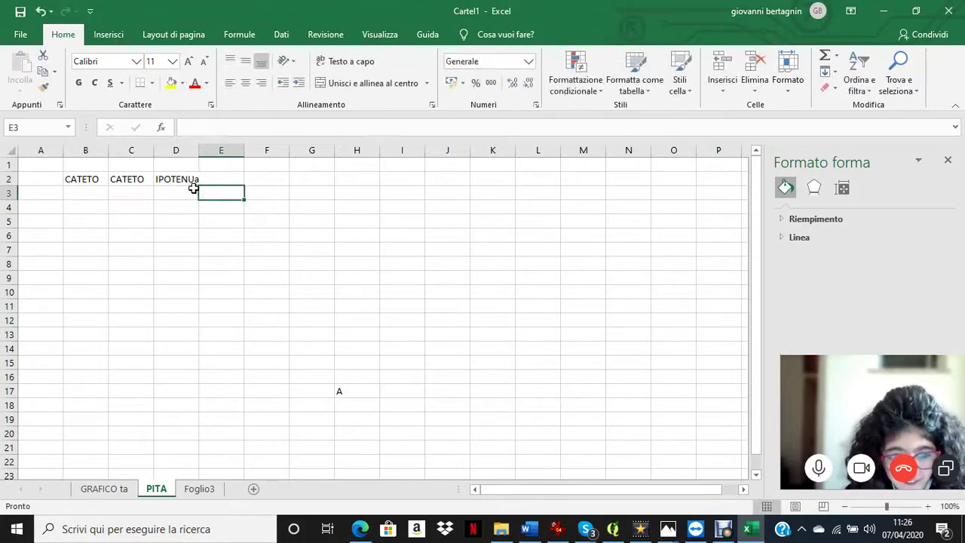
pyautogui.click(190, 184)
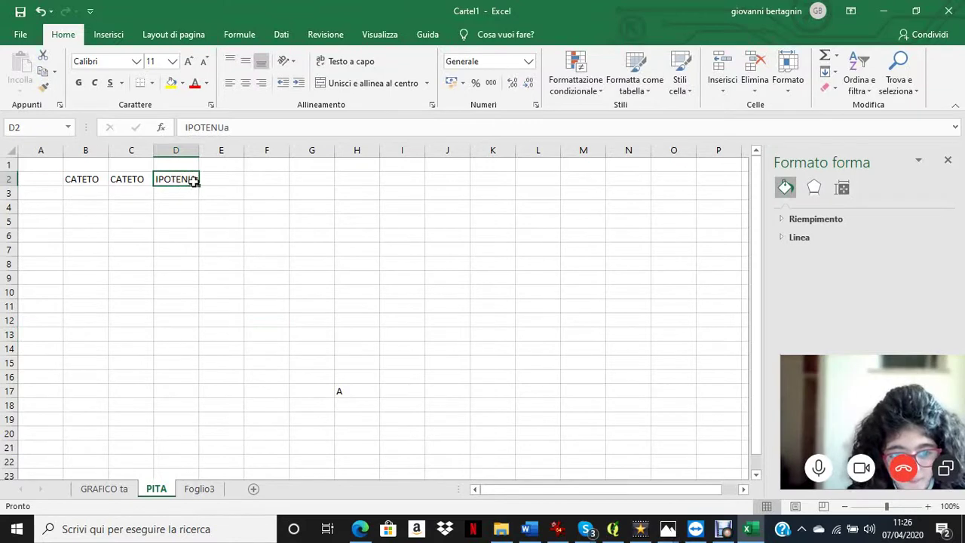
# Replace the wrong trailing letters in D2 with US so the header reads IPOTENUSA
pyautogui.doubleClick(192, 179)
pyautogui.write('s')
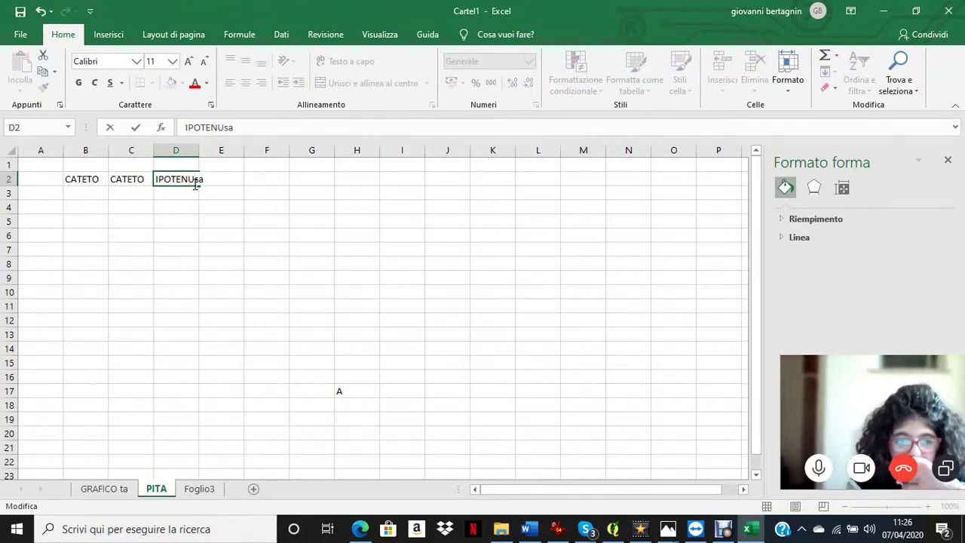
pyautogui.press('BackSpace')
pyautogui.write('u')
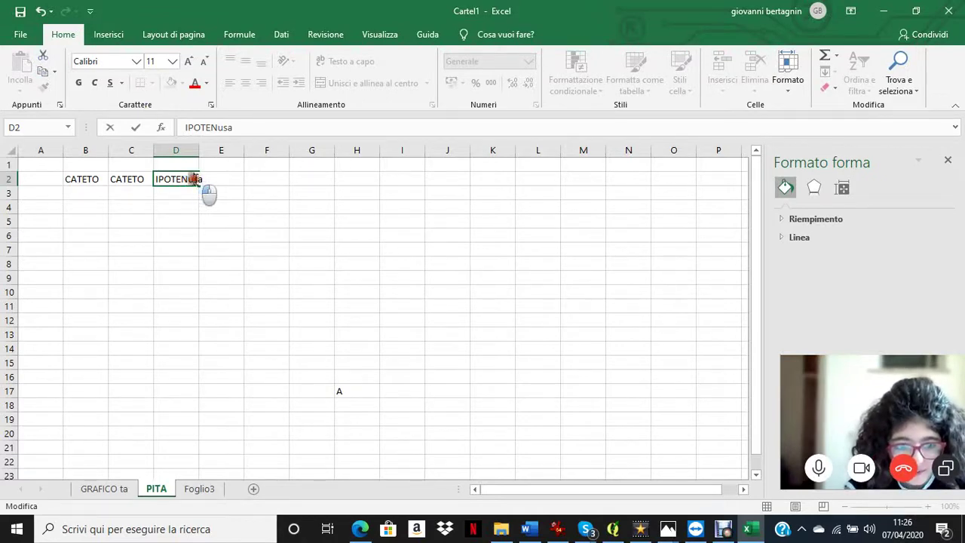
pyautogui.moveTo(190, 179); pyautogui.dragTo(202, 178)
pyautogui.rightClick(203, 178)
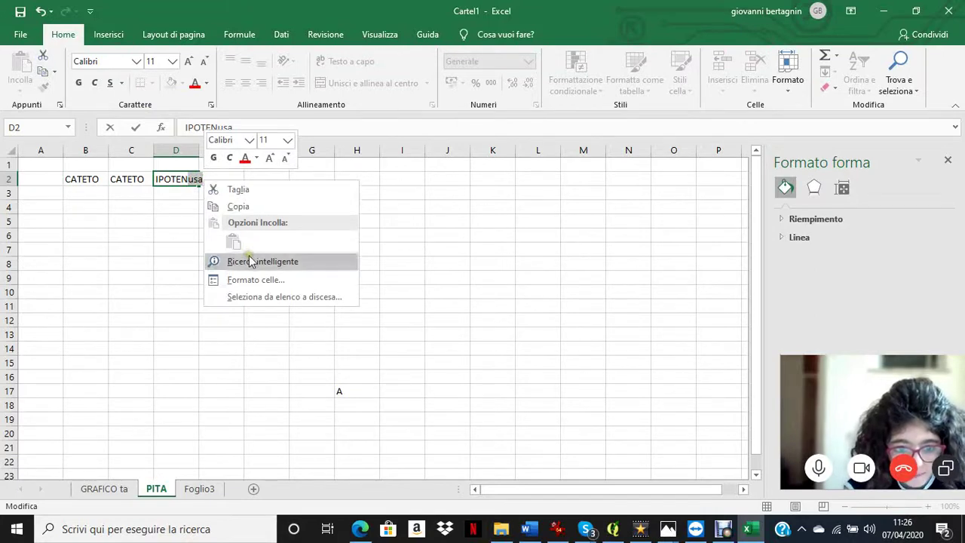
pyautogui.click(269, 160)
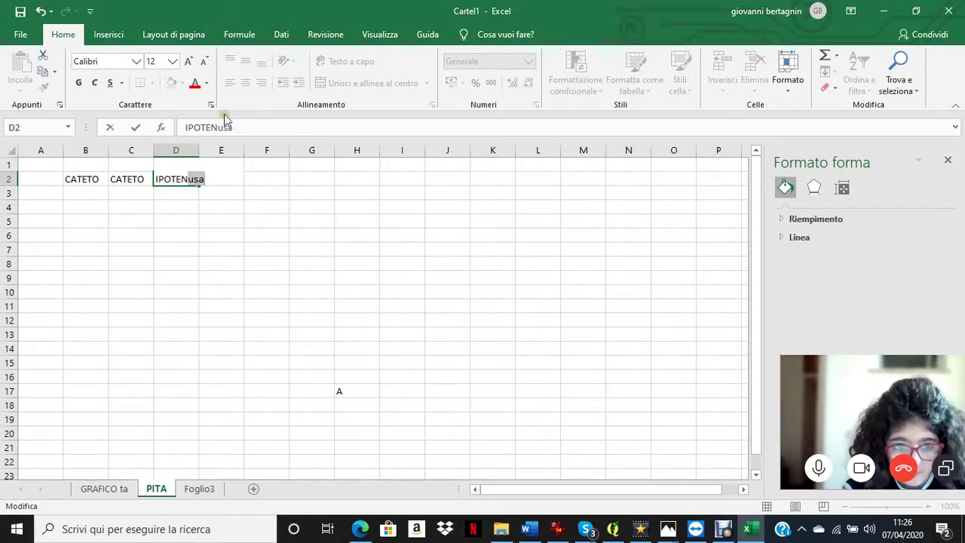
pyautogui.press('BackSpace')
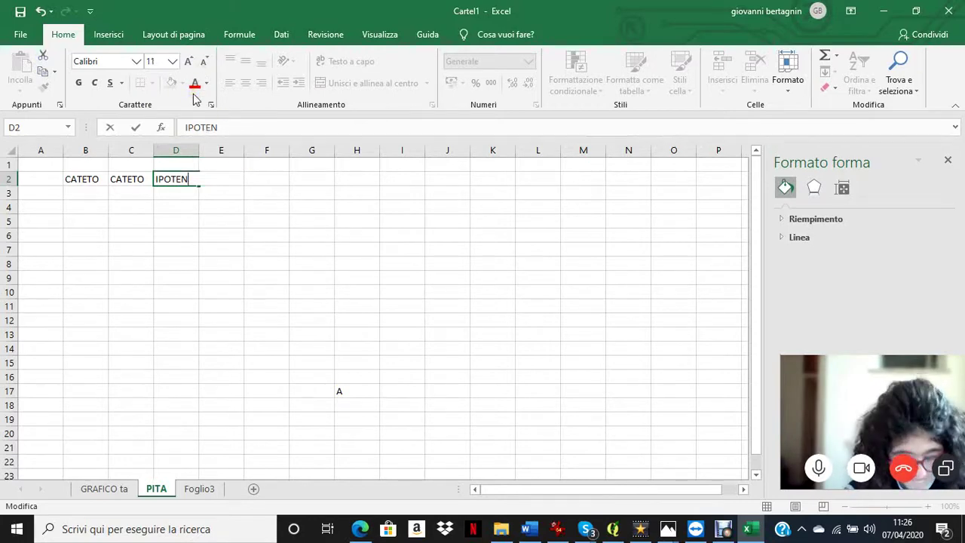
pyautogui.write('USA')
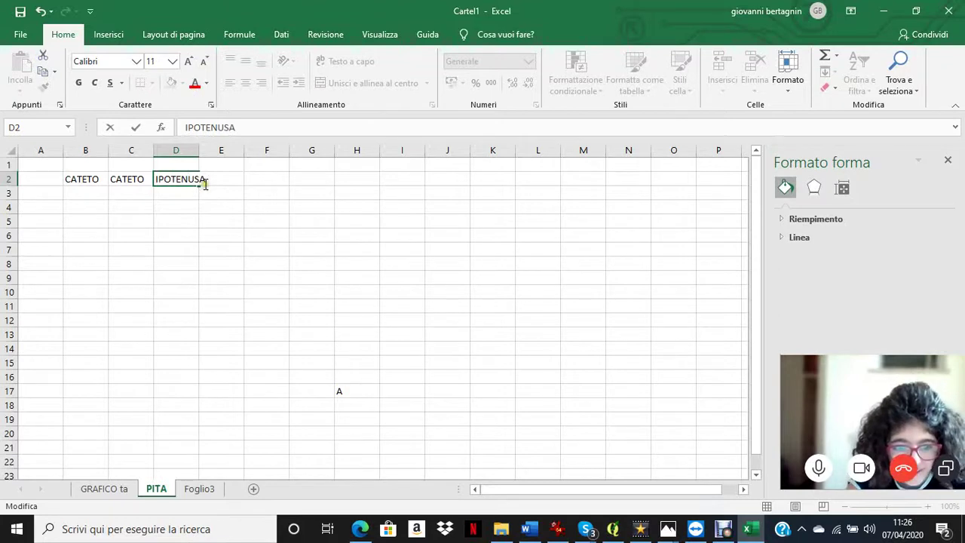
# Widen column D to 54,14 (384 pixels) so the IPOTENUSA header fits
pyautogui.moveTo(195, 165); pyautogui.dragTo(358, 167)
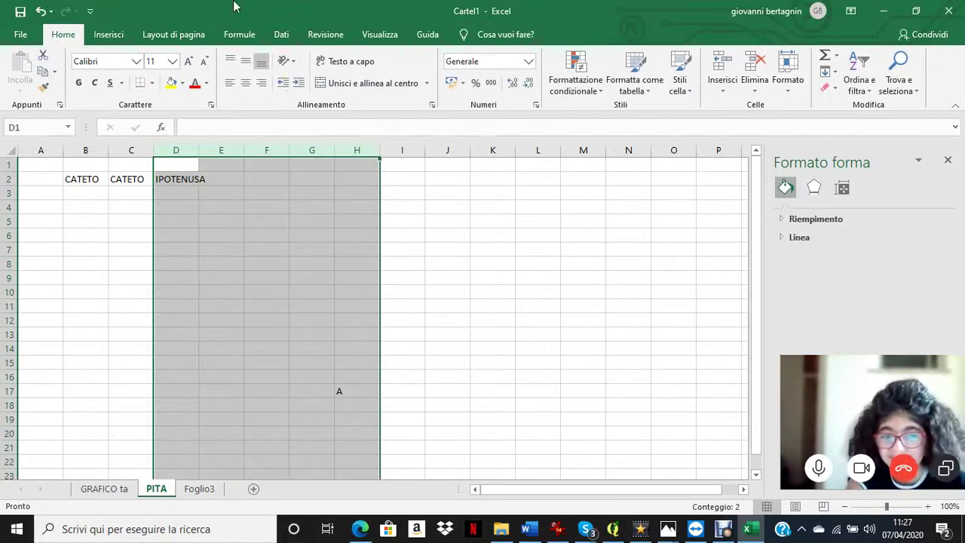
pyautogui.click(504, 288)
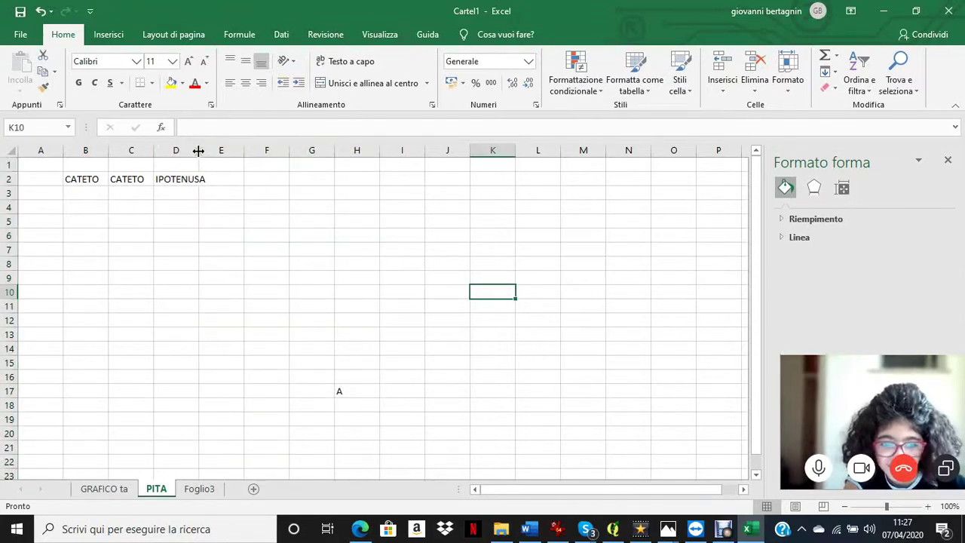
pyautogui.moveTo(198, 151)
pyautogui.mouseDown()
pyautogui.moveTo(212, 150)
pyautogui.moveTo(188, 150)
pyautogui.mouseUp()
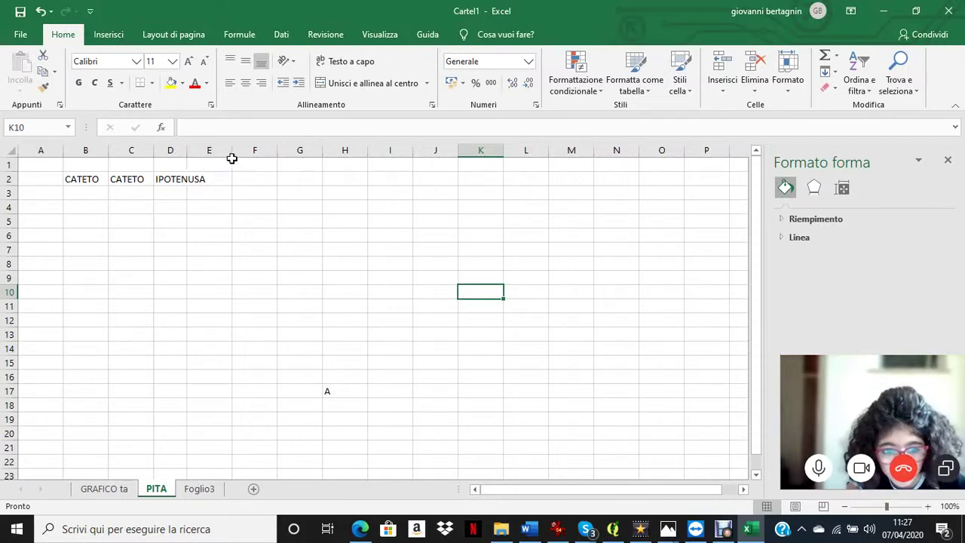
pyautogui.moveTo(192, 153); pyautogui.dragTo(342, 148)
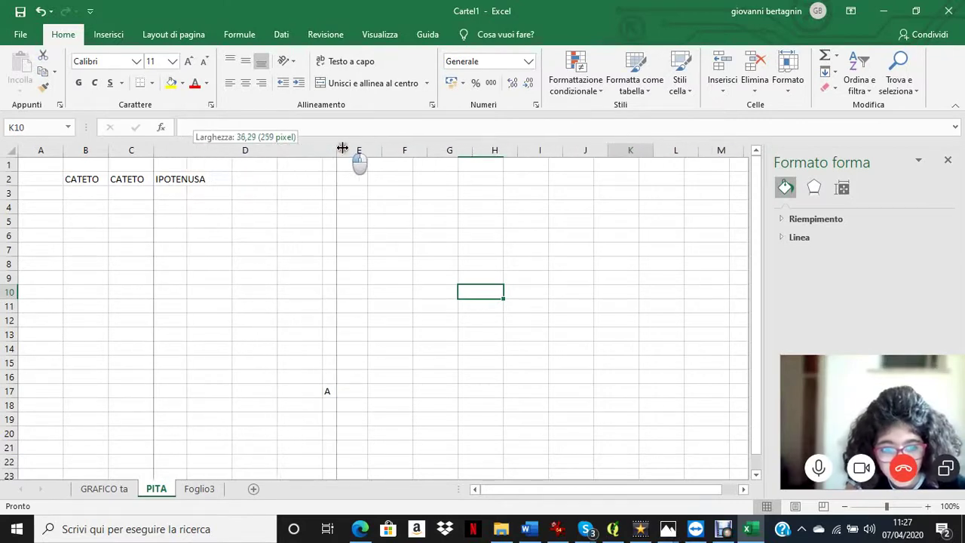
pyautogui.moveTo(343, 148); pyautogui.dragTo(513, 150)
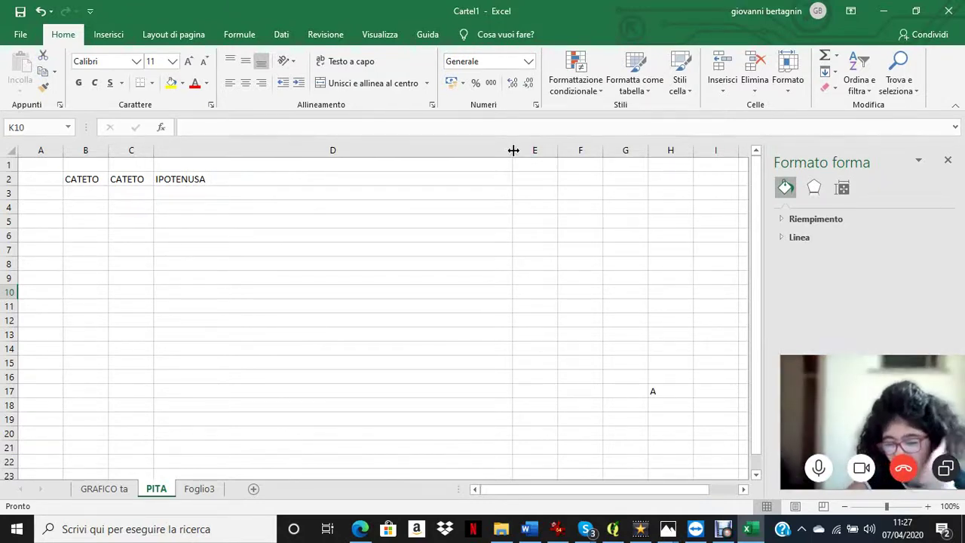
pyautogui.doubleClick(512, 150)
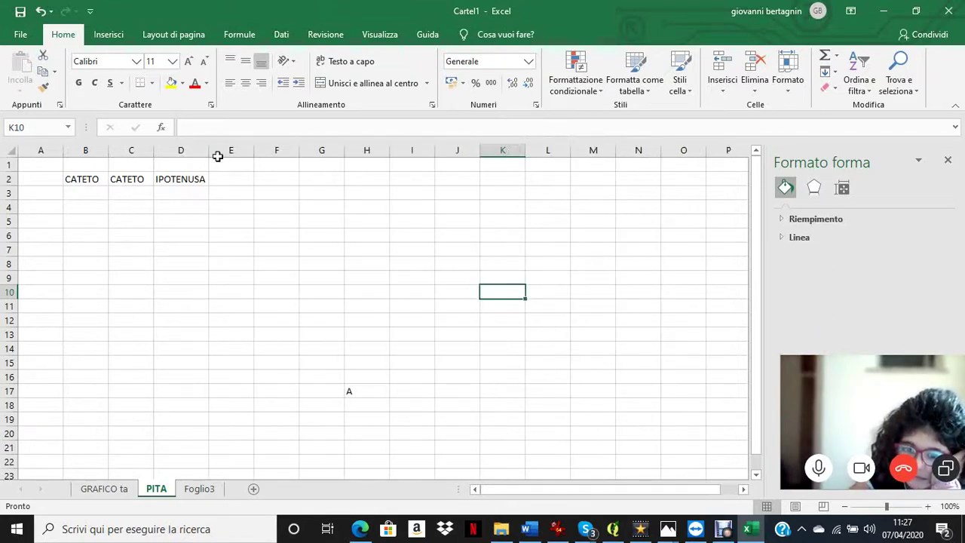
pyautogui.moveTo(210, 150); pyautogui.dragTo(425, 152)
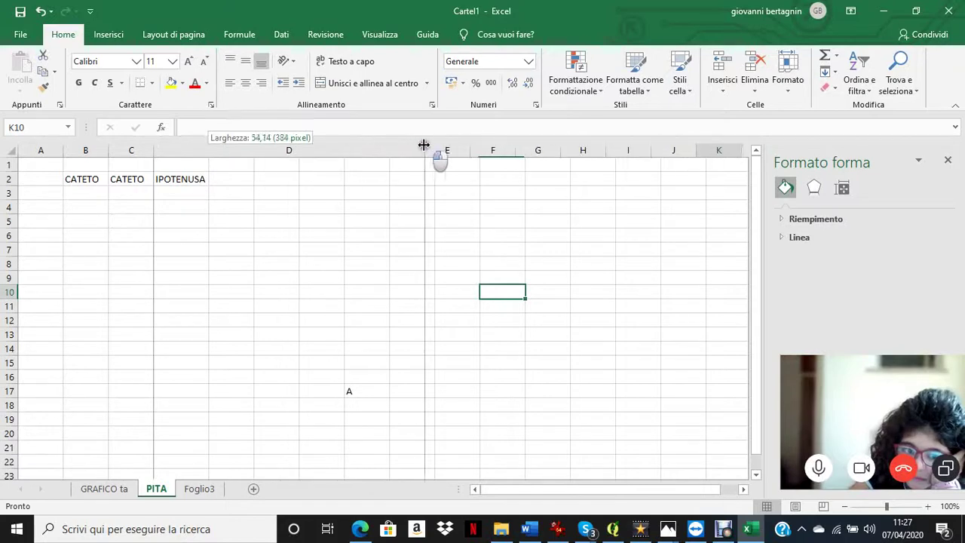
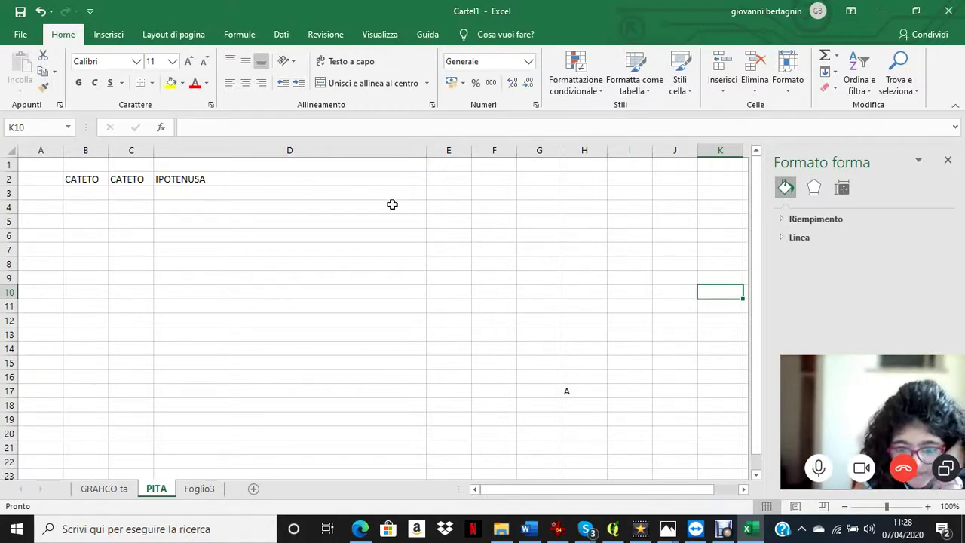
# Nudge column C narrower and autofit column D to its IPOTENUSA heading
pyautogui.click(398, 146)
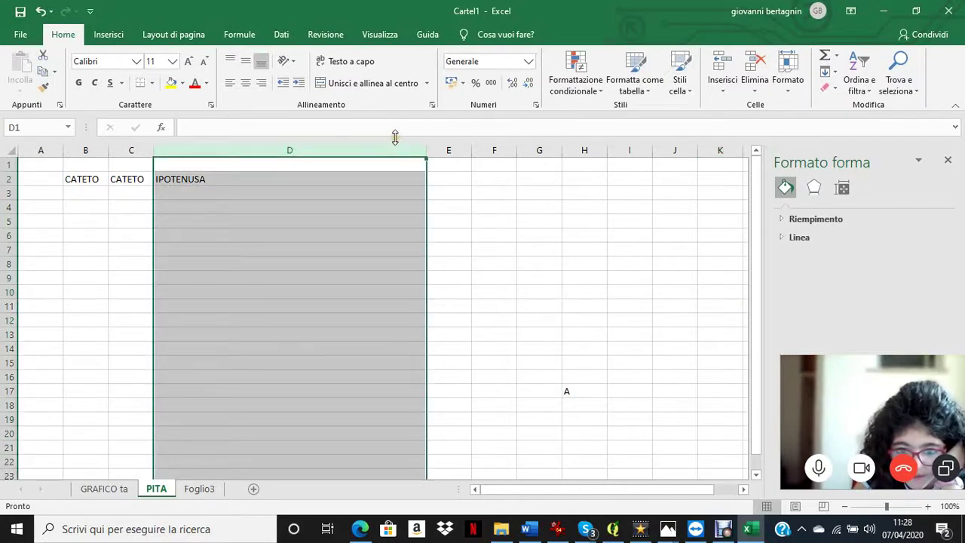
pyautogui.click(572, 333)
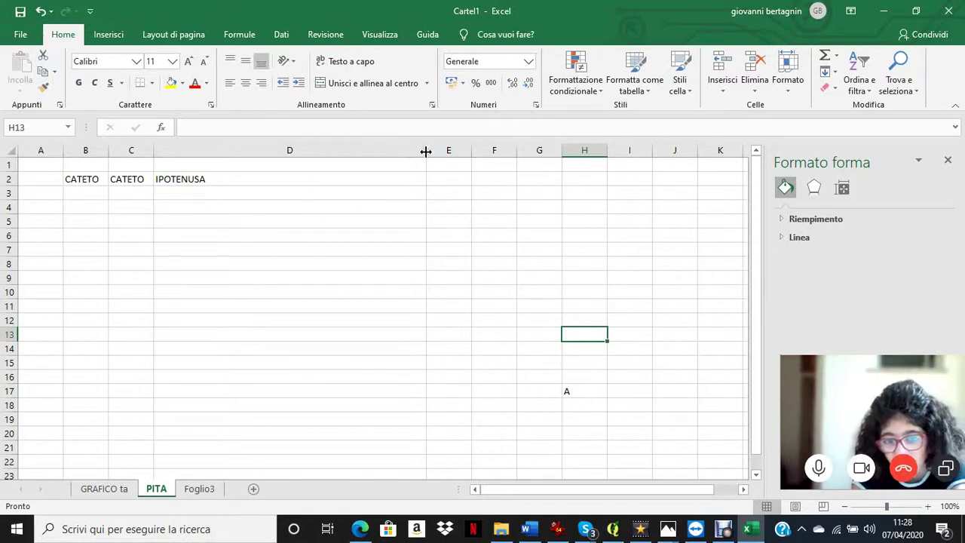
pyautogui.click(357, 150)
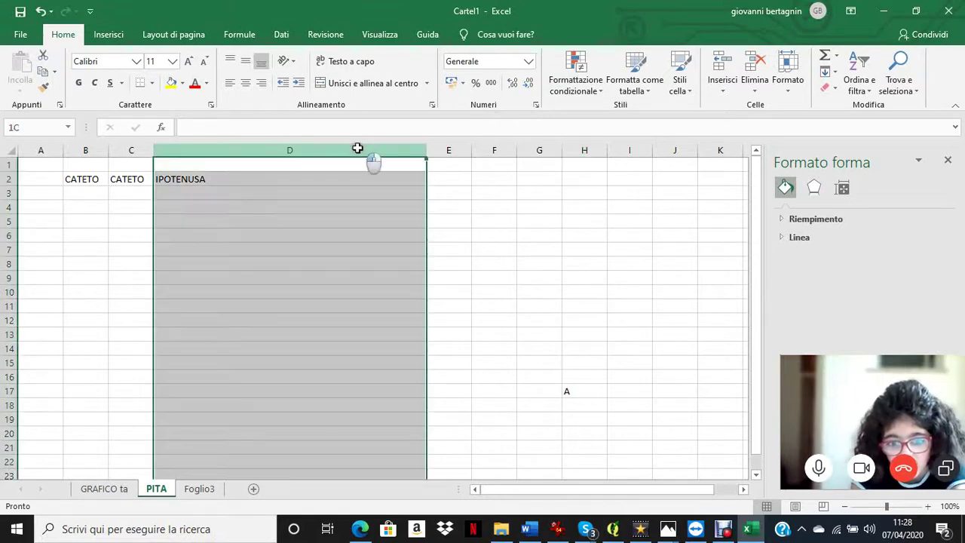
pyautogui.click(573, 247)
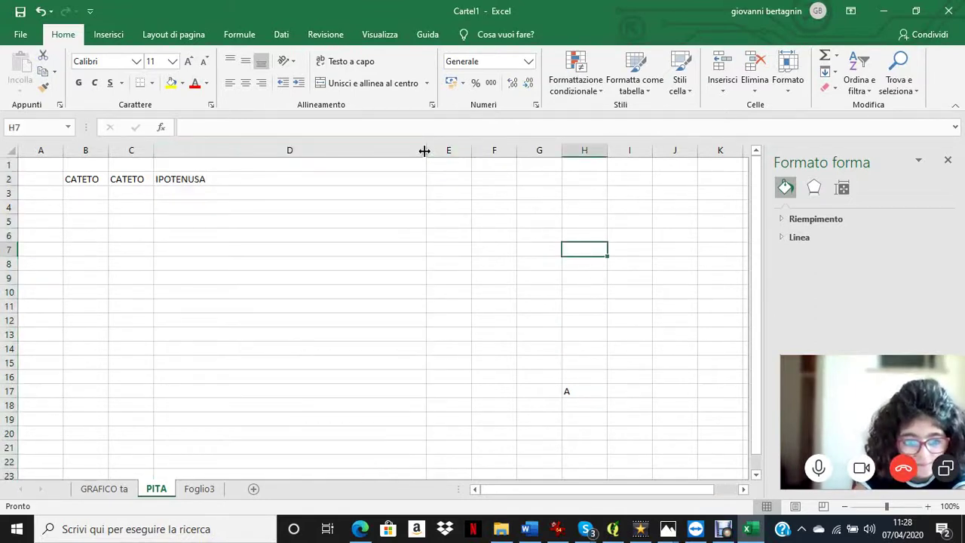
pyautogui.moveTo(154, 150); pyautogui.dragTo(150, 150)
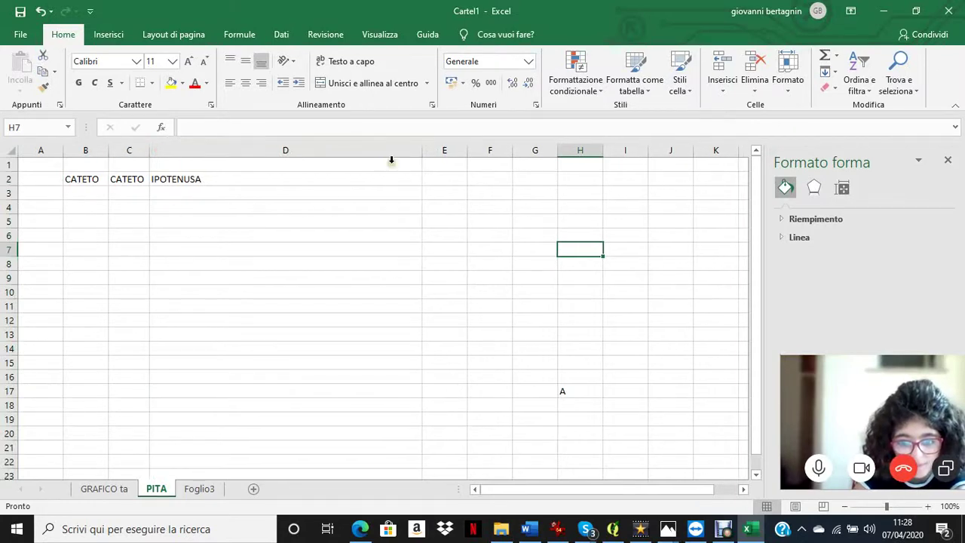
pyautogui.doubleClick(420, 150)
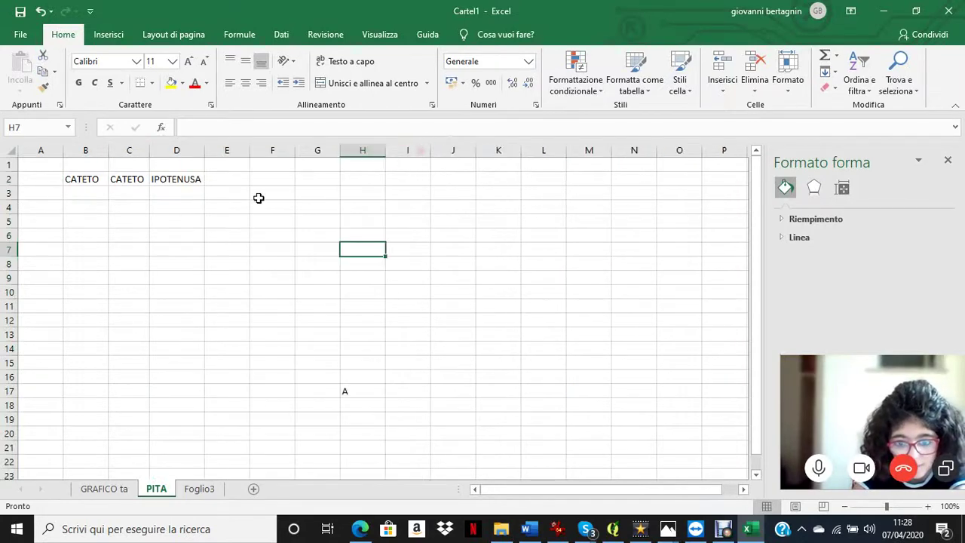
# Enter the heading AREA in E2 and begin typing PERIMETRO in F2
pyautogui.click(235, 179)
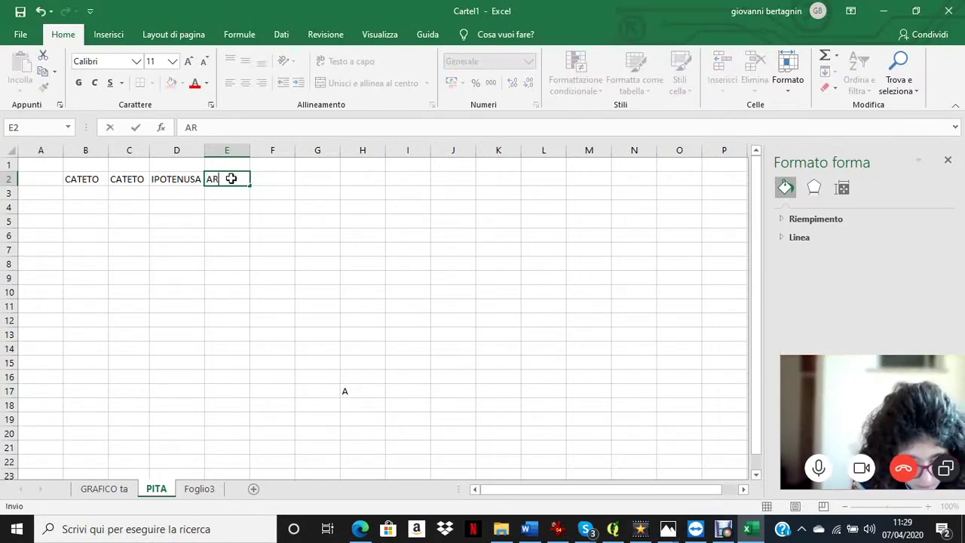
pyautogui.press('Tab')
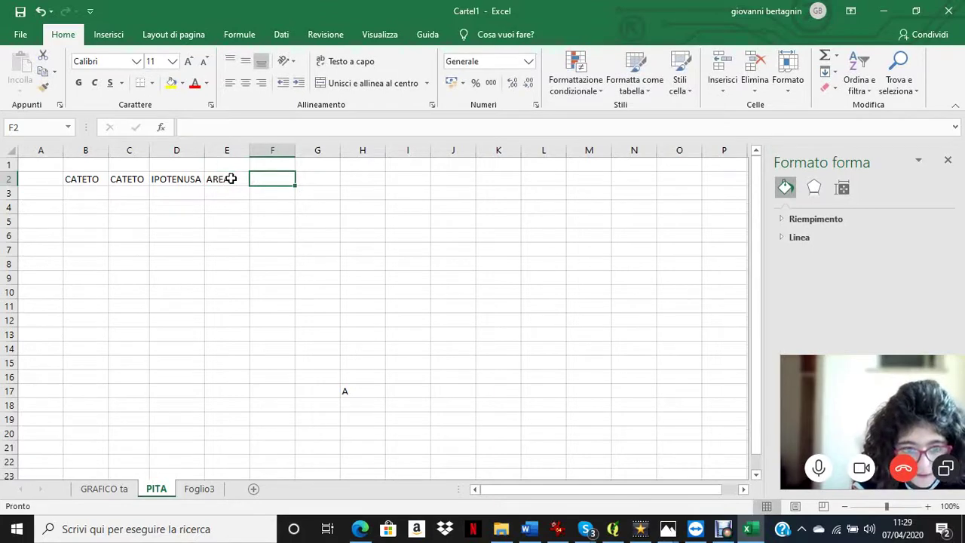
pyautogui.write('PERIMETRO')
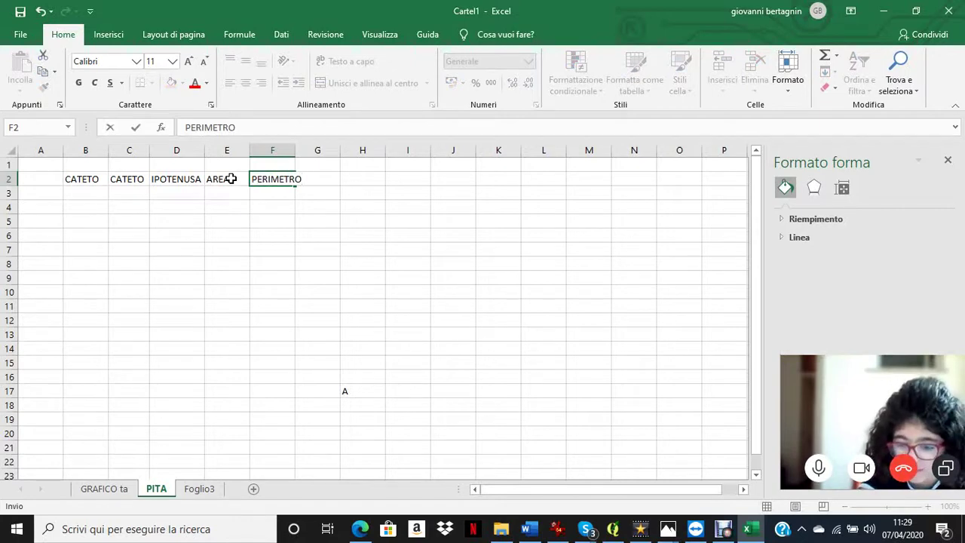
# Finish the PERIMETRO heading and enter legs 243 in B3 and 373 in C3
pyautogui.click(579, 277)
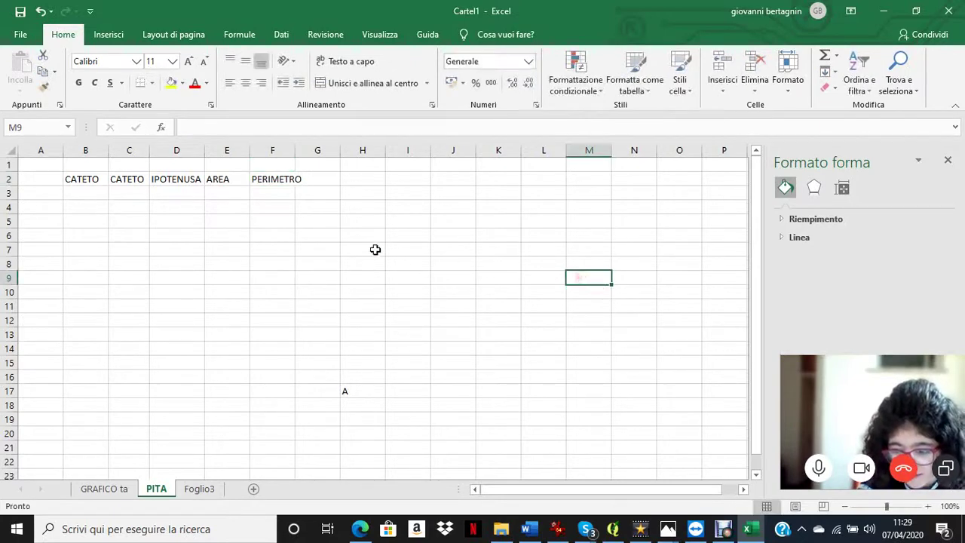
pyautogui.click(98, 194)
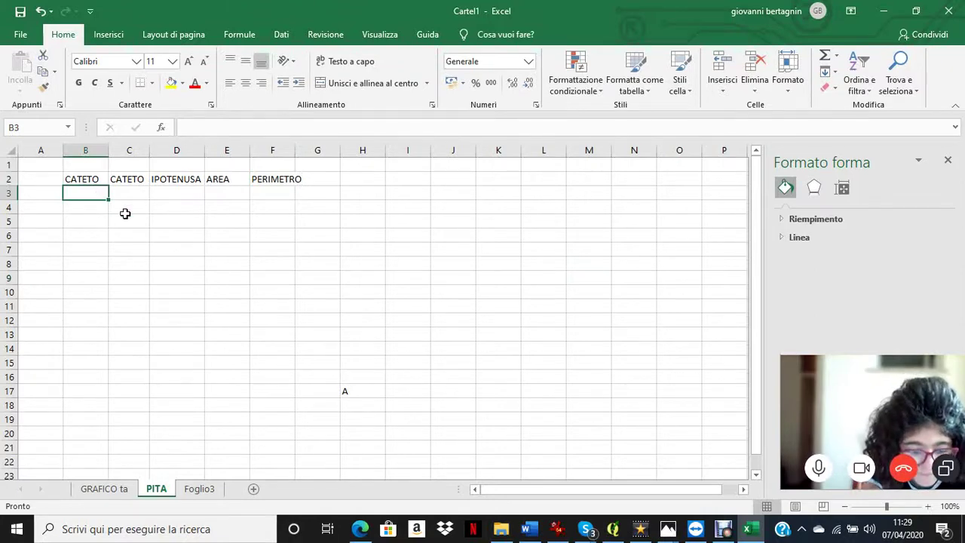
pyautogui.write('243')
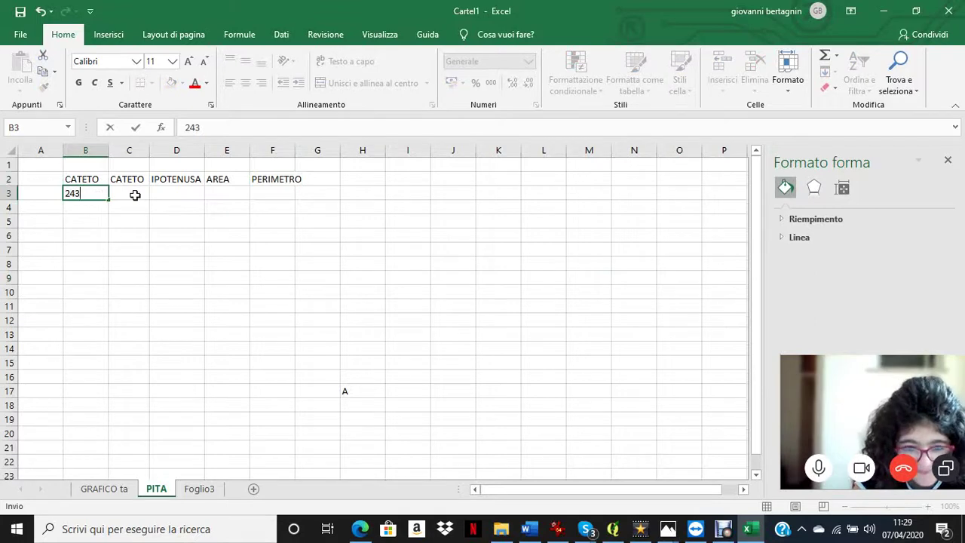
pyautogui.click(135, 194)
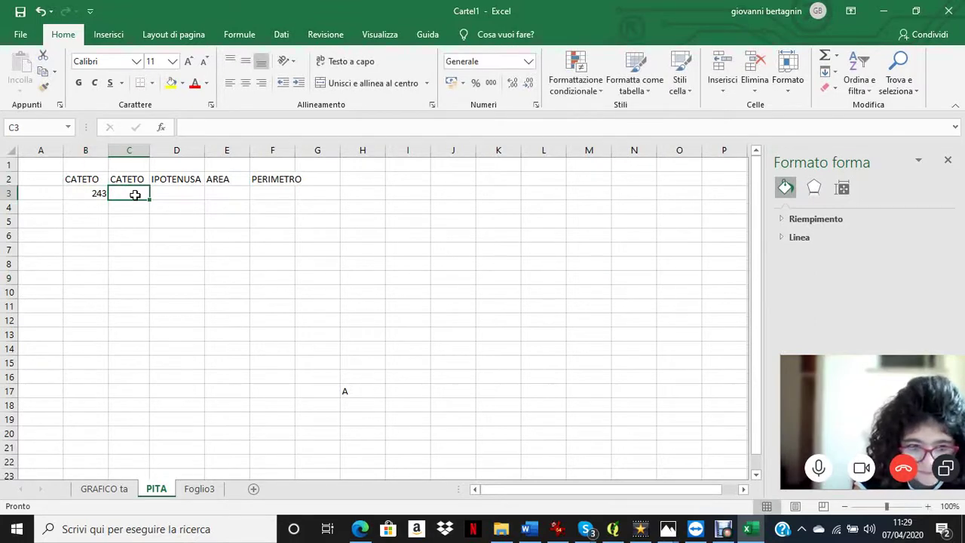
pyautogui.write('373')
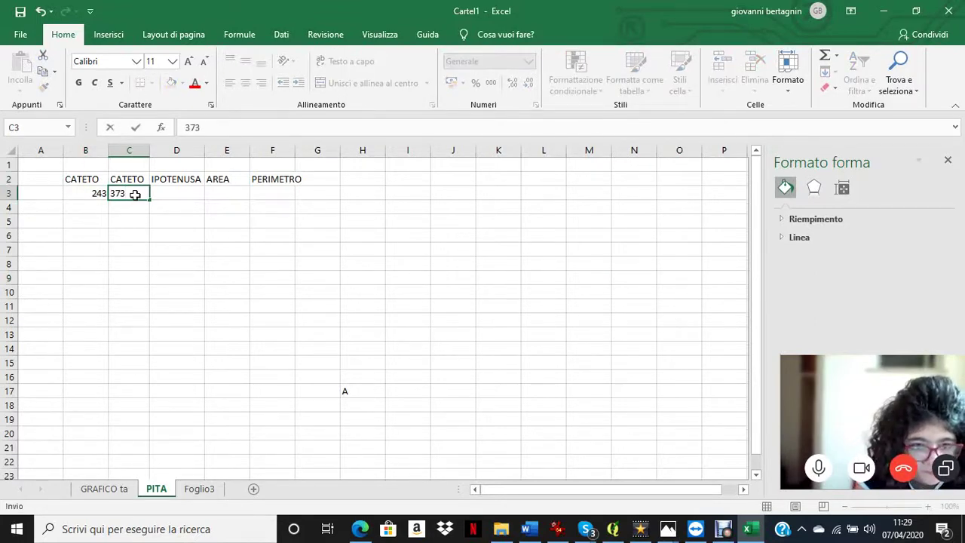
pyautogui.click(214, 276)
pyautogui.click(271, 277)
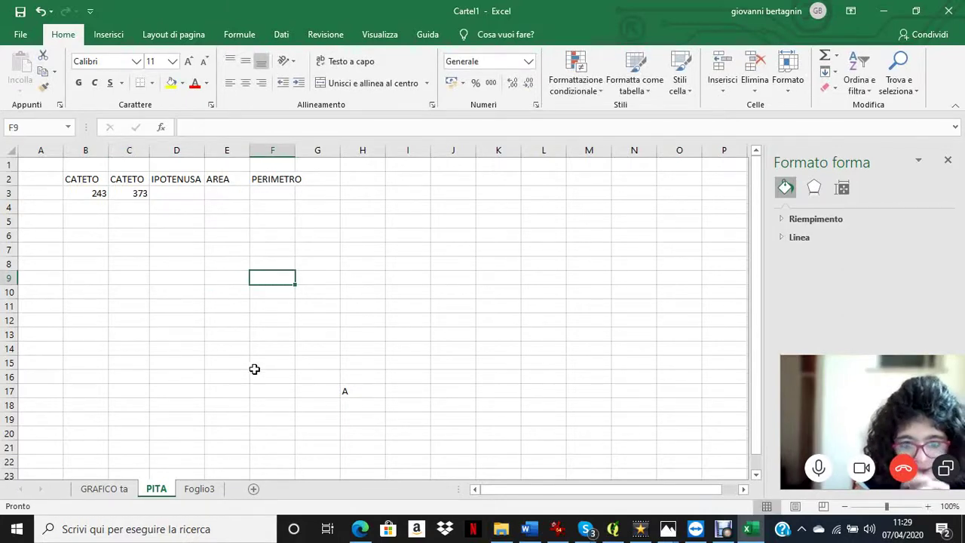
pyautogui.click(227, 194)
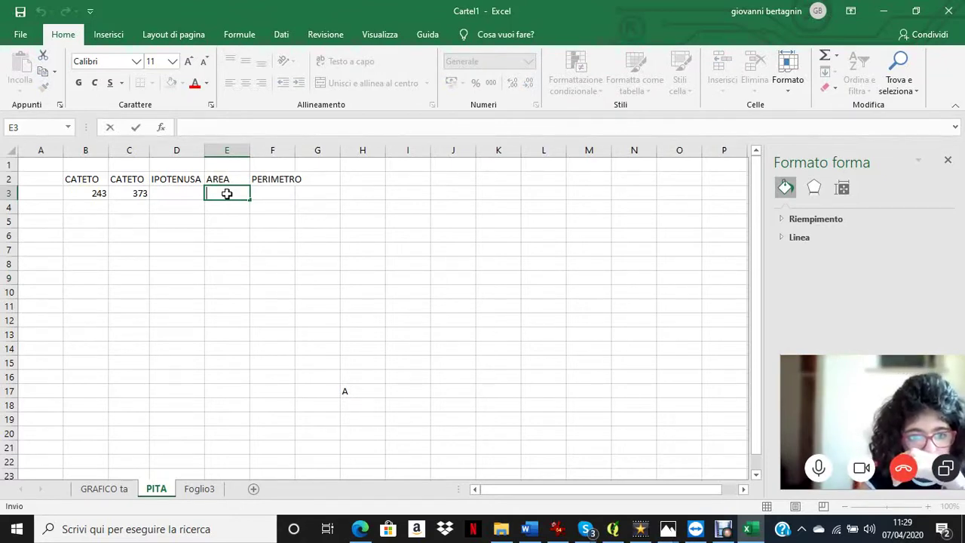
# Enter =B3*C3/2 in E3 so the area shows 45319,5
pyautogui.write('=')
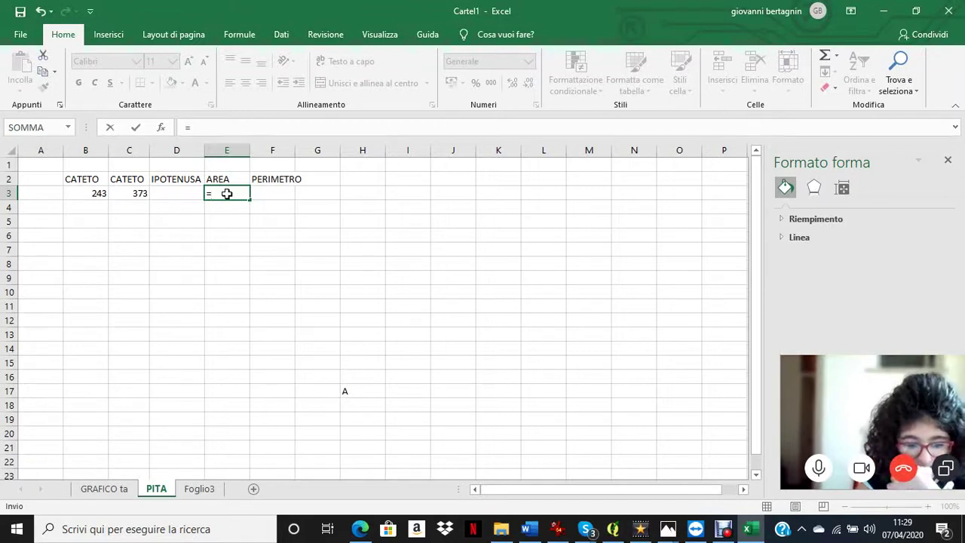
pyautogui.click(98, 196)
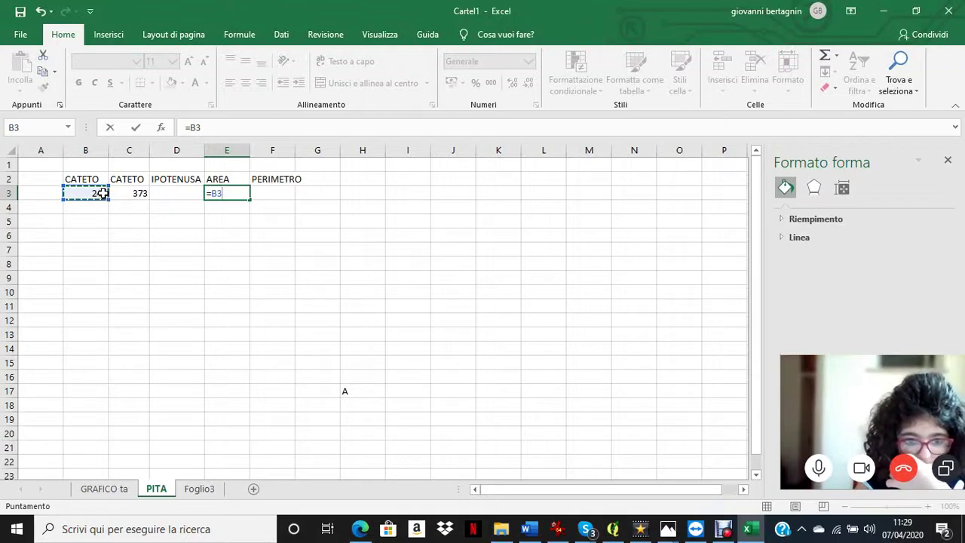
pyautogui.write('*')
pyautogui.click(138, 192)
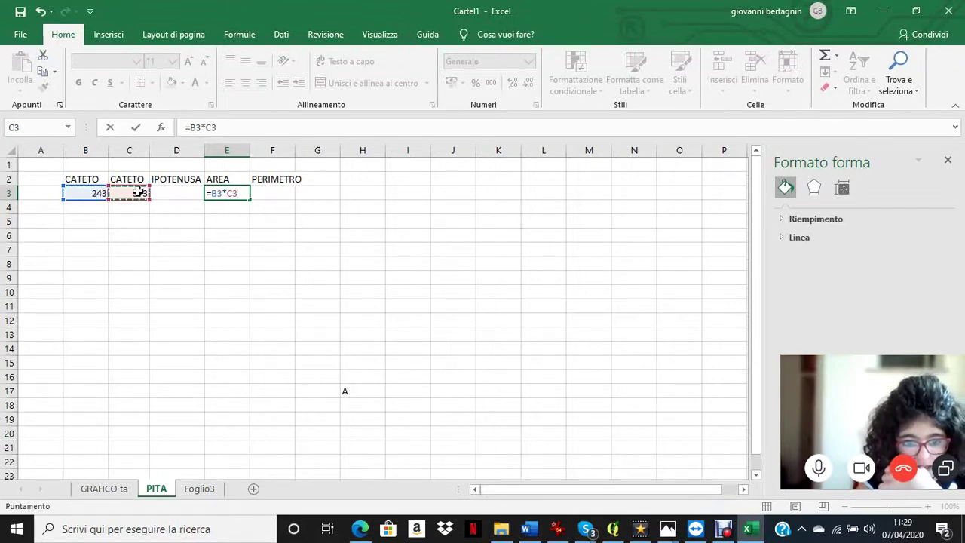
pyautogui.write('/2')
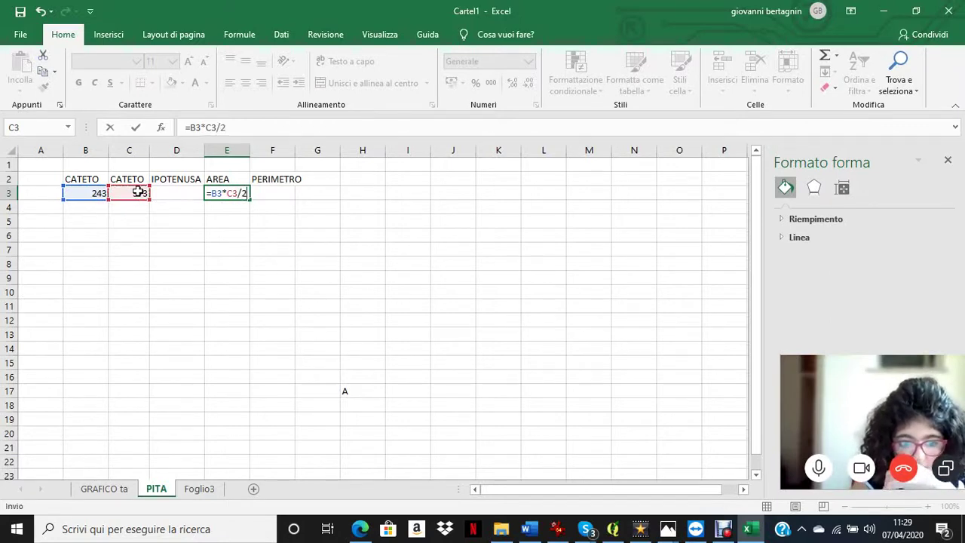
pyautogui.press('Return')
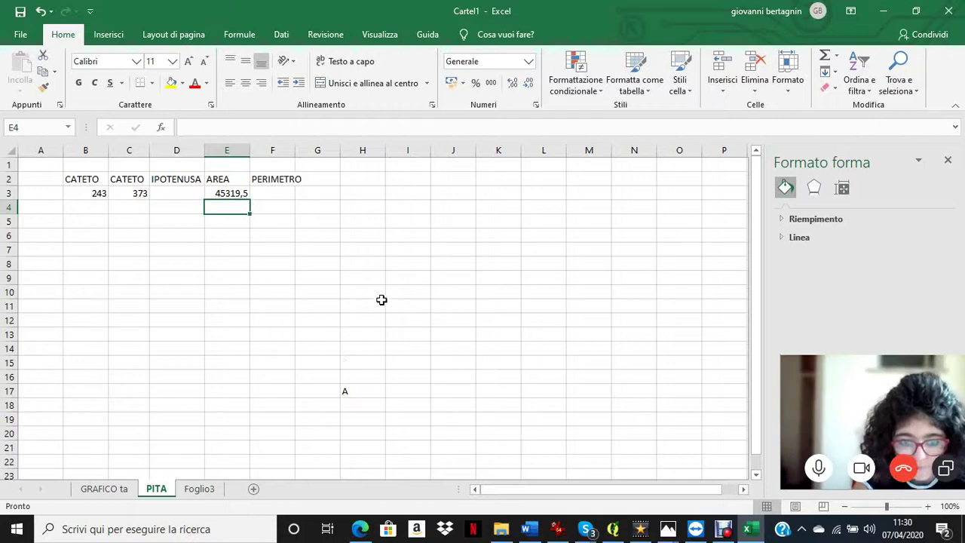
# Enter leg pairs 33 and 55 in row 4 and 55 and 55 in row 5
pyautogui.click(103, 206)
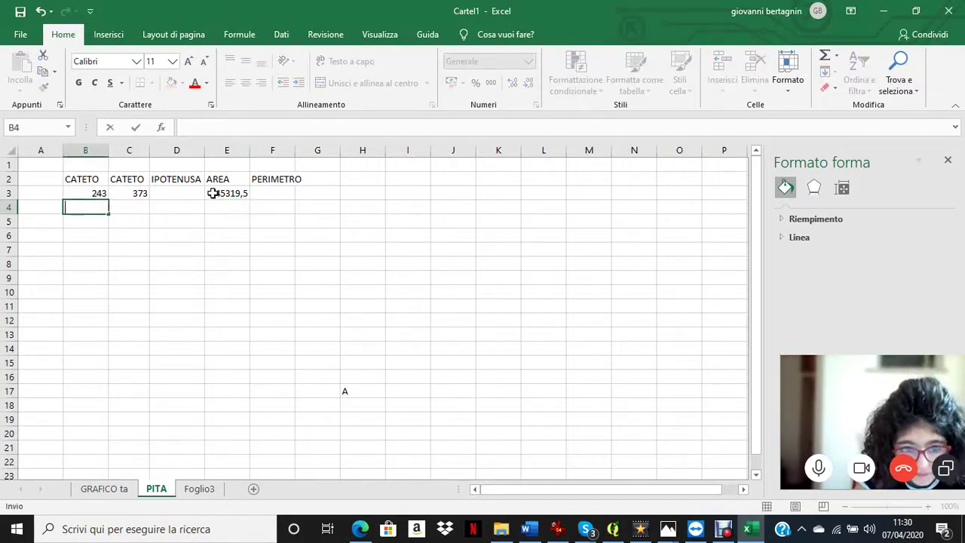
pyautogui.write('33')
pyautogui.click(133, 332)
pyautogui.click(86, 224)
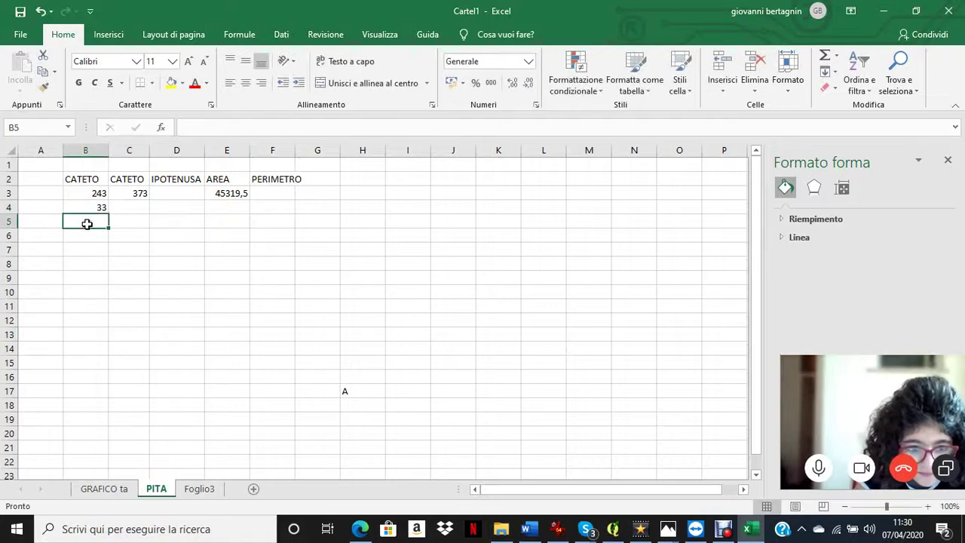
pyautogui.write('55')
pyautogui.click(140, 222)
pyautogui.click(143, 208)
pyautogui.write('6&S')
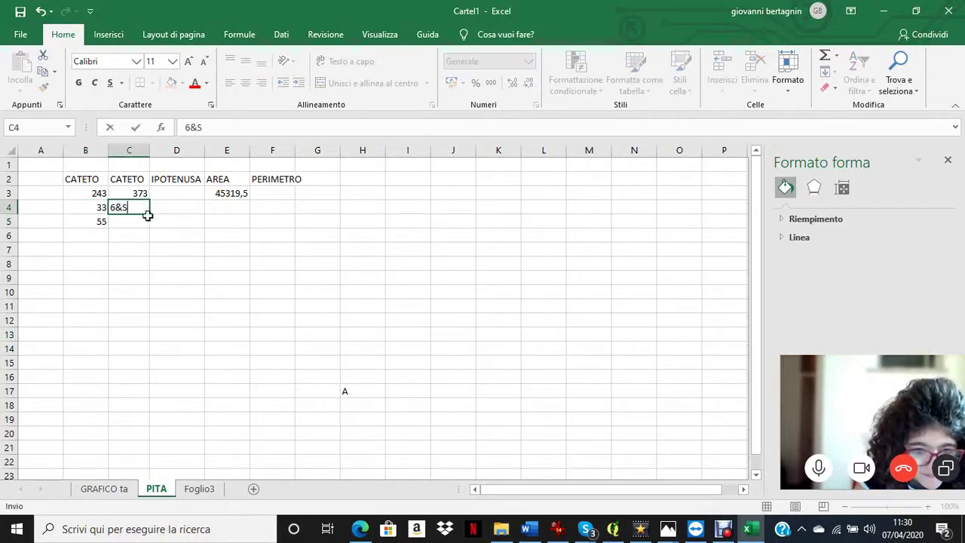
pyautogui.moveTo(133, 208); pyautogui.dragTo(181, 249)
pyautogui.write('S')
pyautogui.click(139, 207)
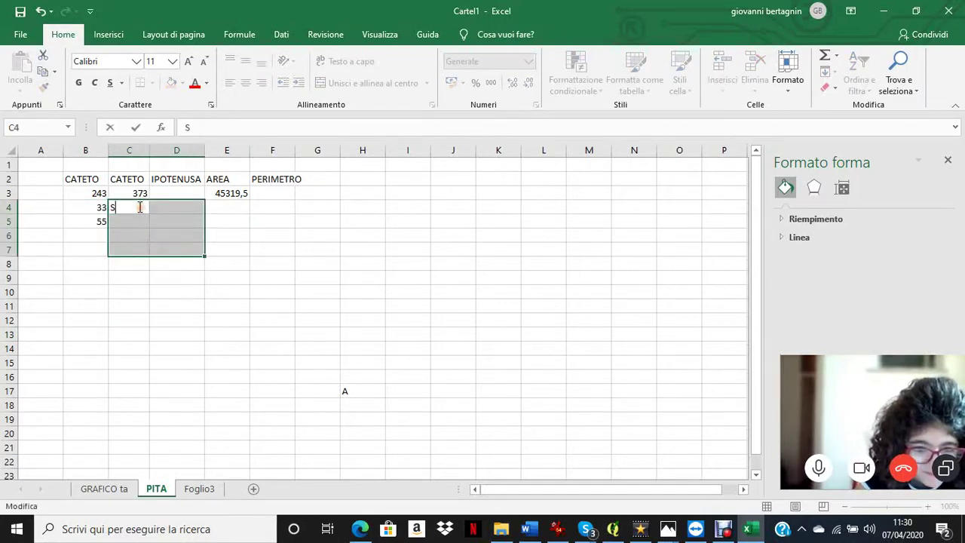
pyautogui.write('55')
pyautogui.click(143, 220)
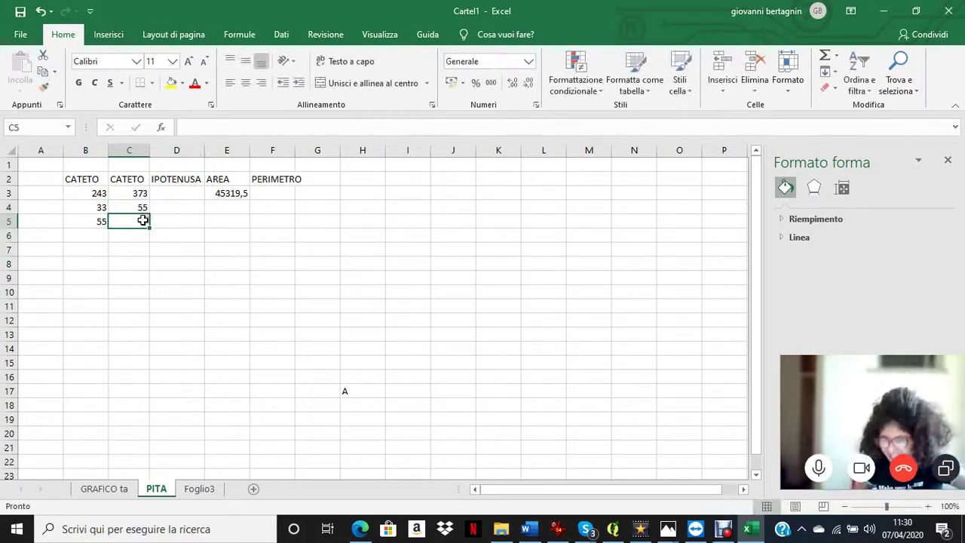
pyautogui.write('55')
pyautogui.click(221, 278)
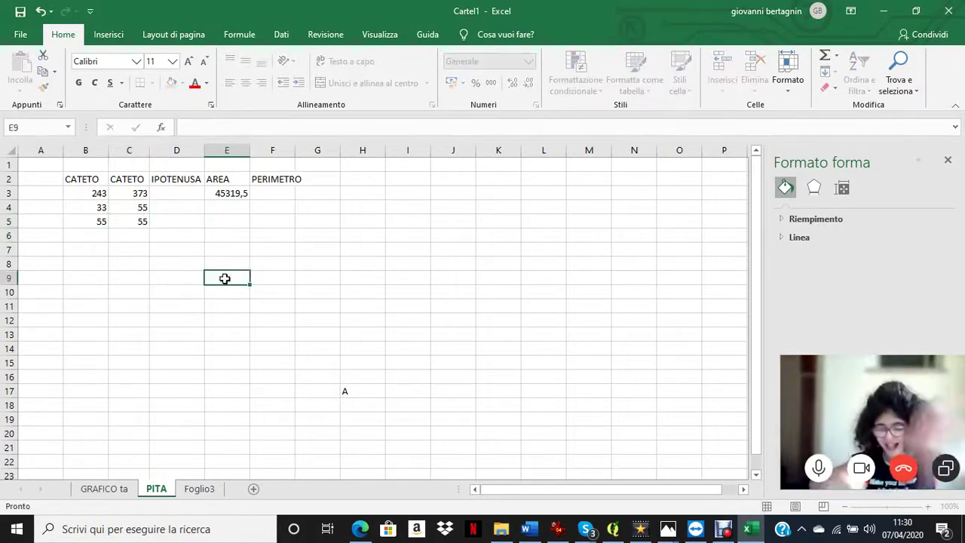
# Fill the area formula from E3 down to E5, giving 907,5 and 1512,5
pyautogui.click(244, 194)
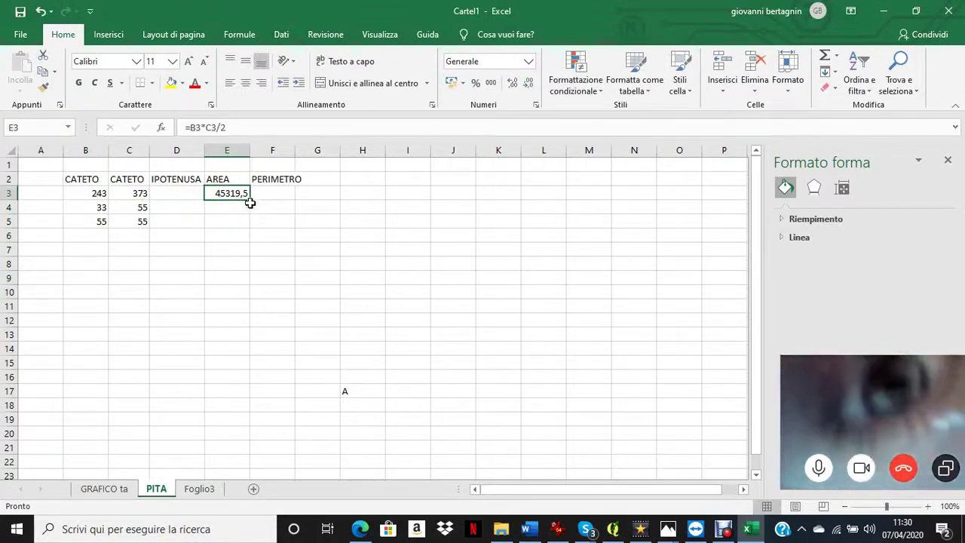
pyautogui.moveTo(249, 201); pyautogui.dragTo(252, 231)
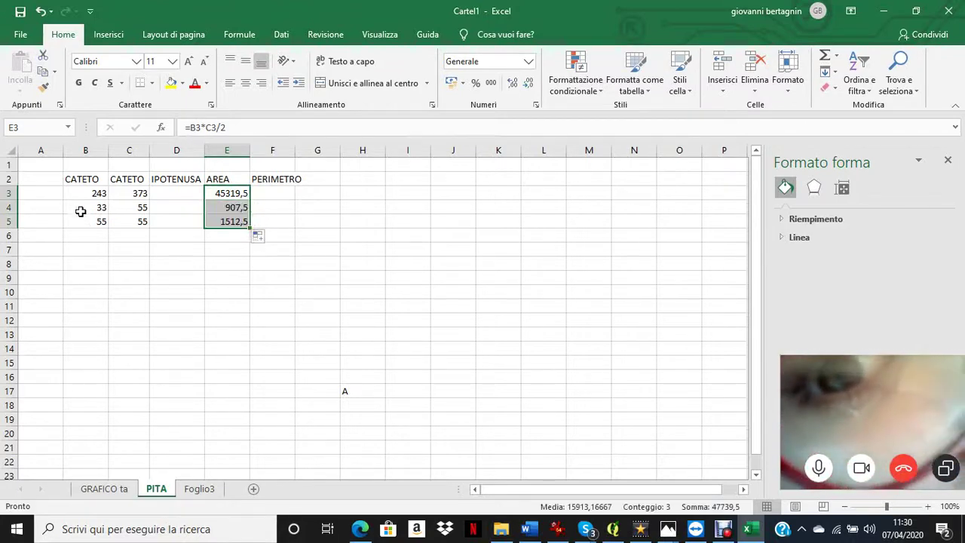
pyautogui.click(362, 250)
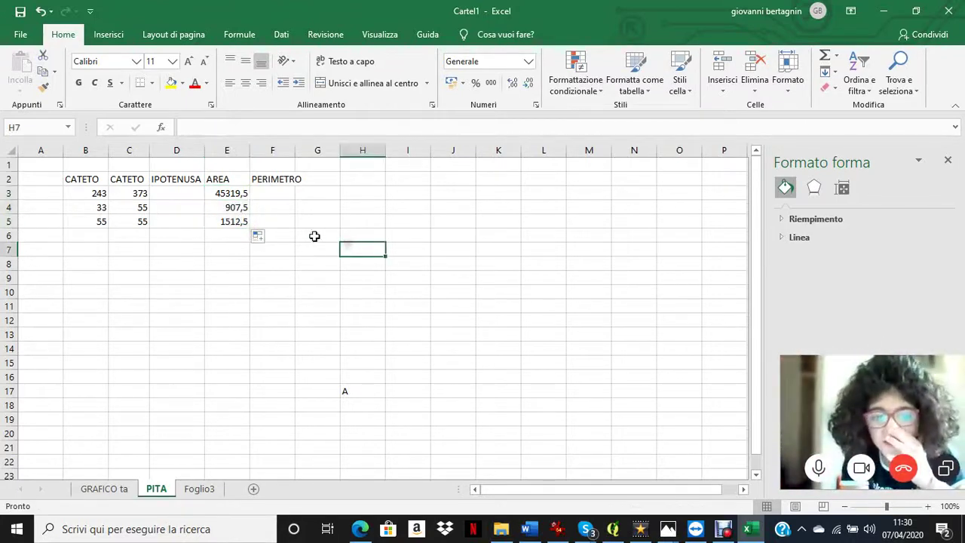
pyautogui.doubleClick(176, 196)
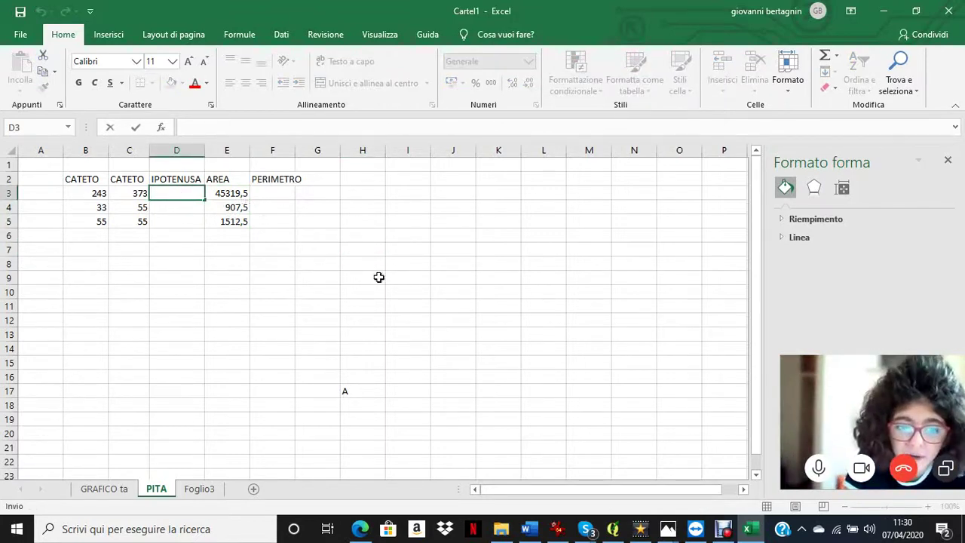
# Change row 3 to legs 21 and 11 with hypotenuse 32, so the area becomes 115,5
pyautogui.click(170, 194)
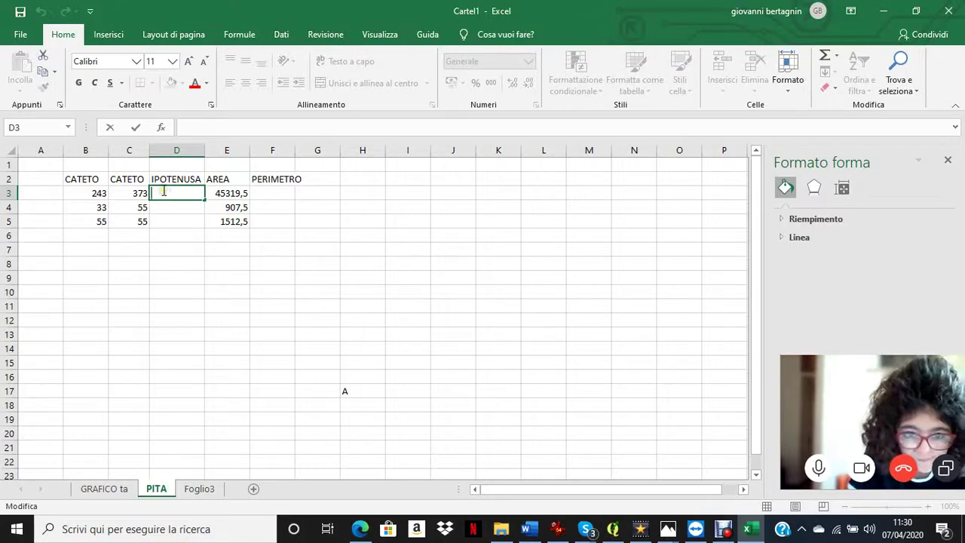
pyautogui.write('32')
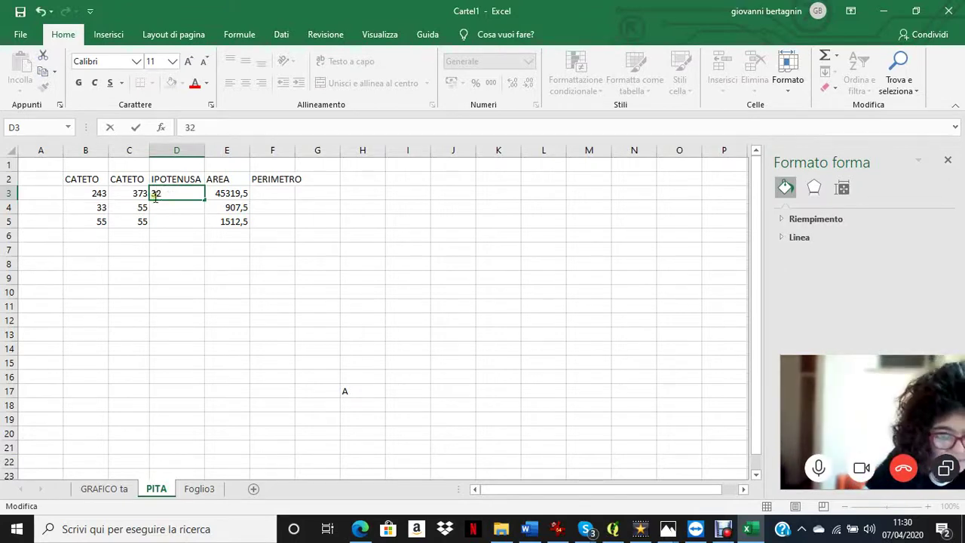
pyautogui.click(106, 196)
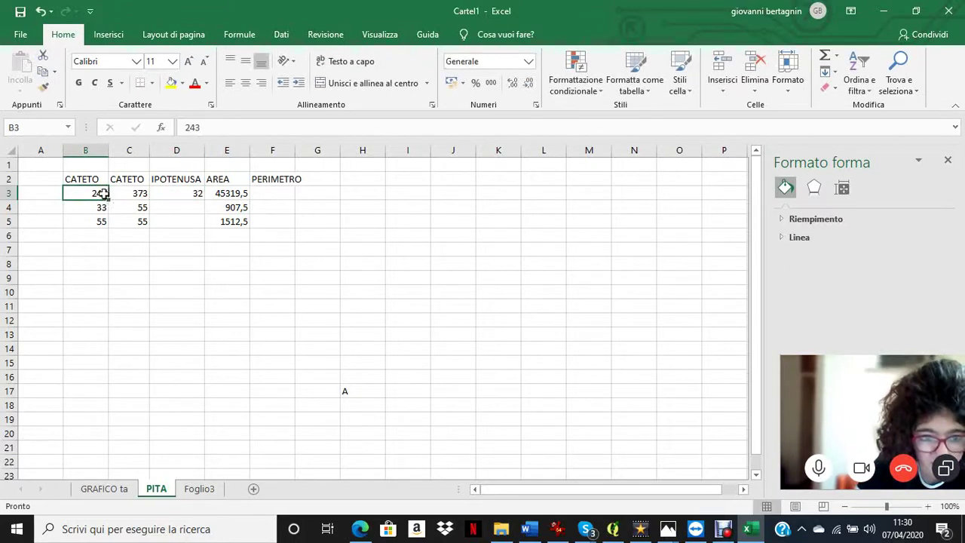
pyautogui.press('BackSpace')
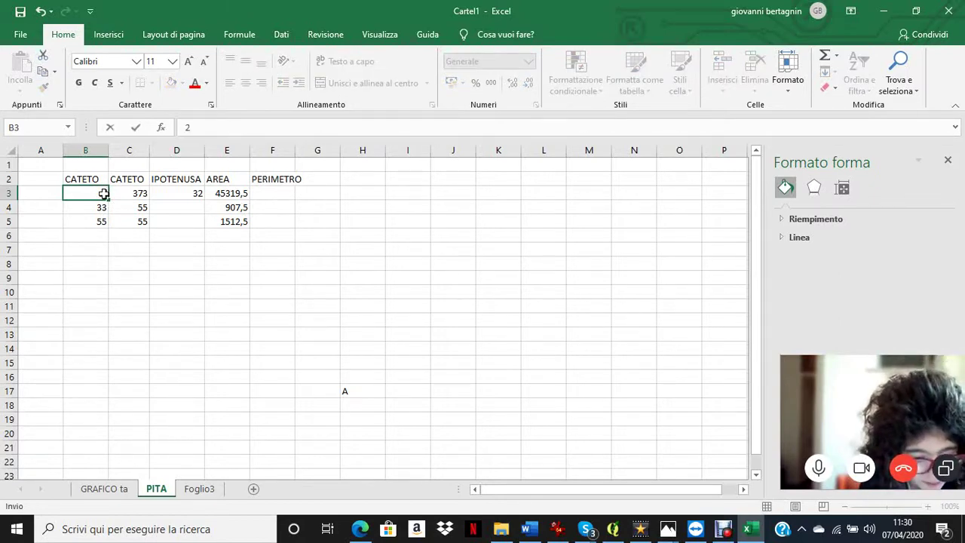
pyautogui.write('1')
pyautogui.click(138, 194)
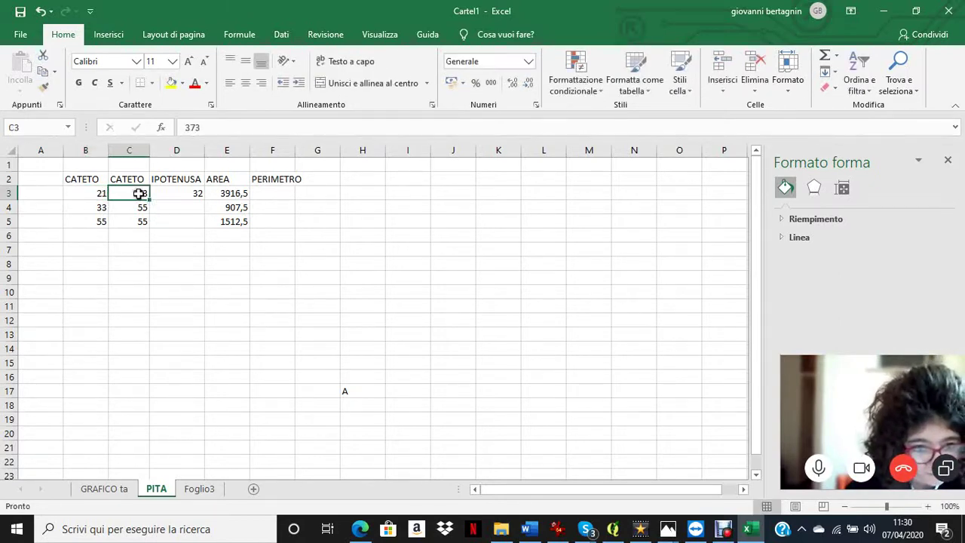
pyautogui.press('BackSpace')
pyautogui.write('11')
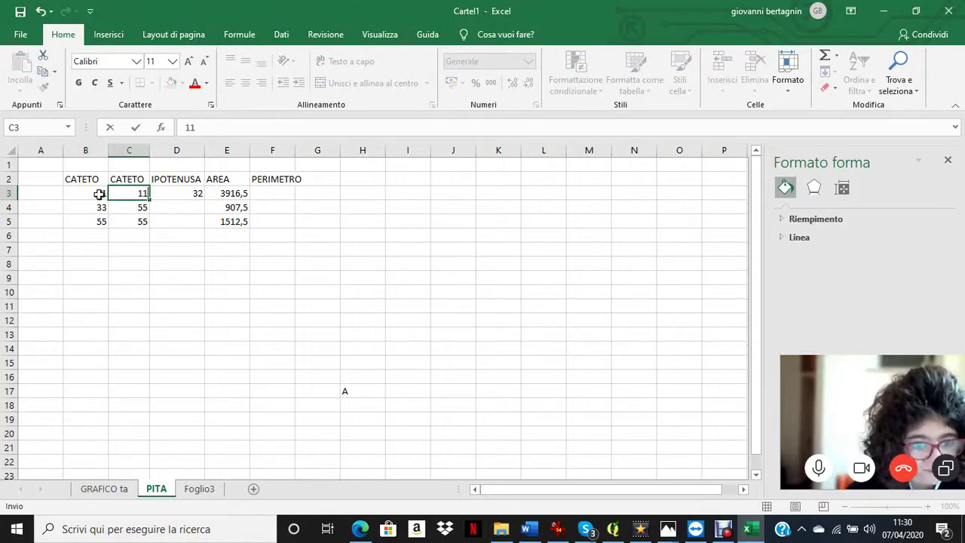
pyautogui.moveTo(99, 194); pyautogui.dragTo(170, 195)
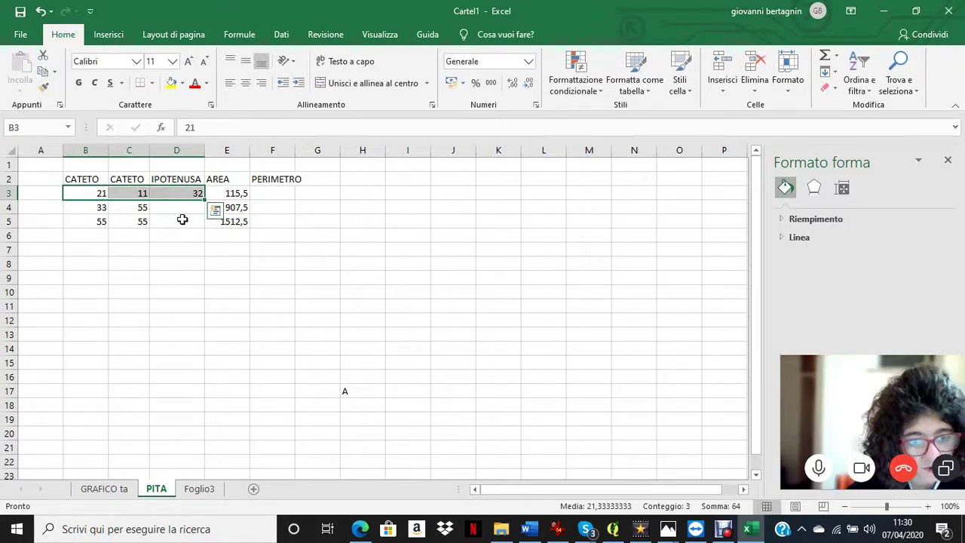
pyautogui.click(279, 193)
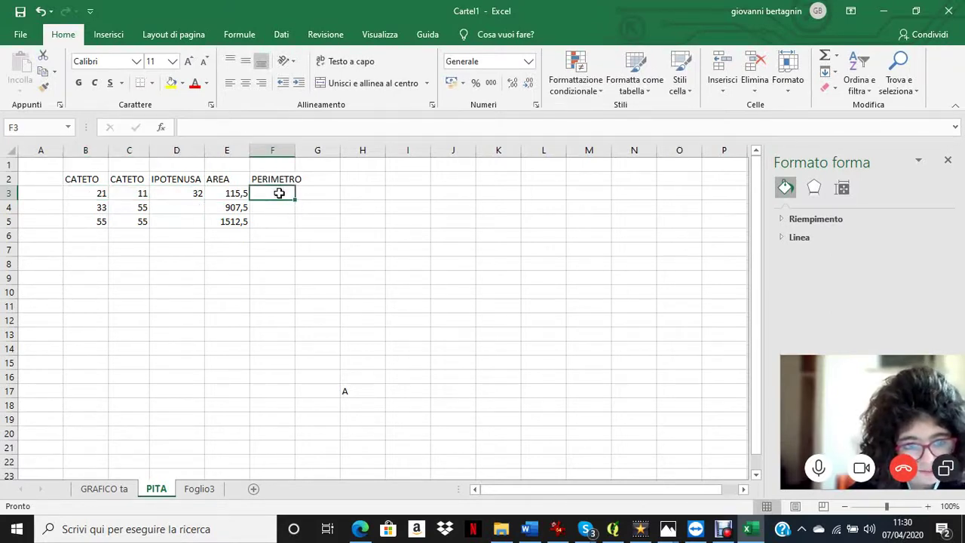
# Delete the 32 from D3, leaving the hypotenuse cell empty beside legs 21 and 11
pyautogui.write('=')
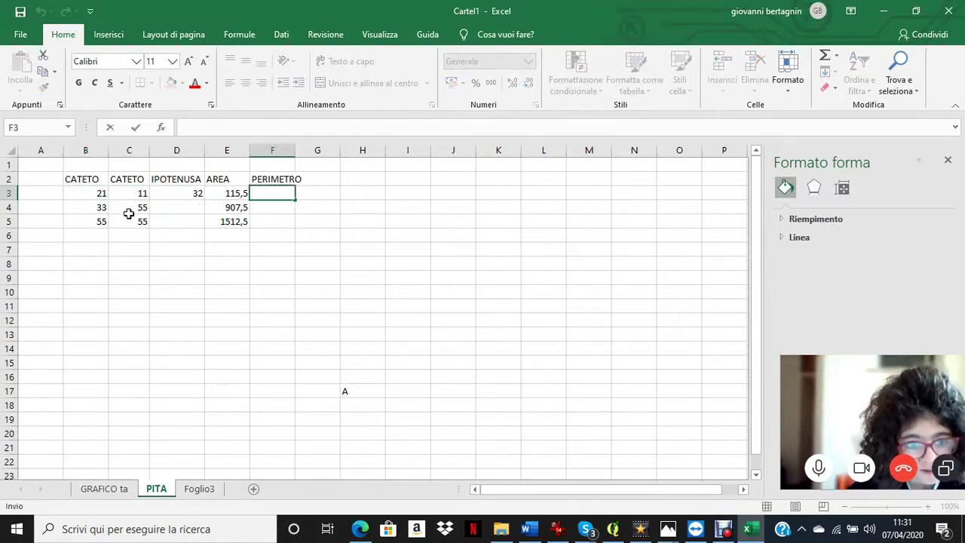
pyautogui.click(193, 195)
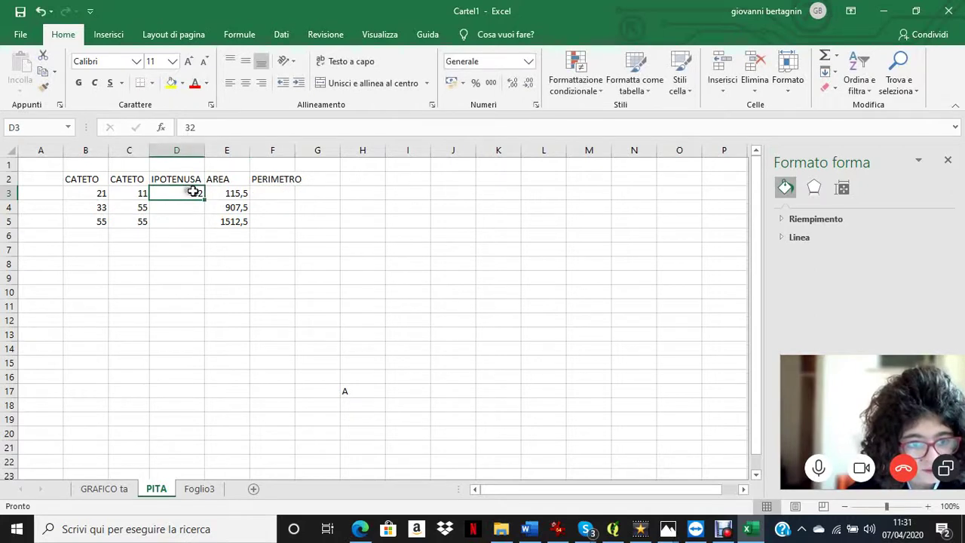
pyautogui.press('BackSpace')
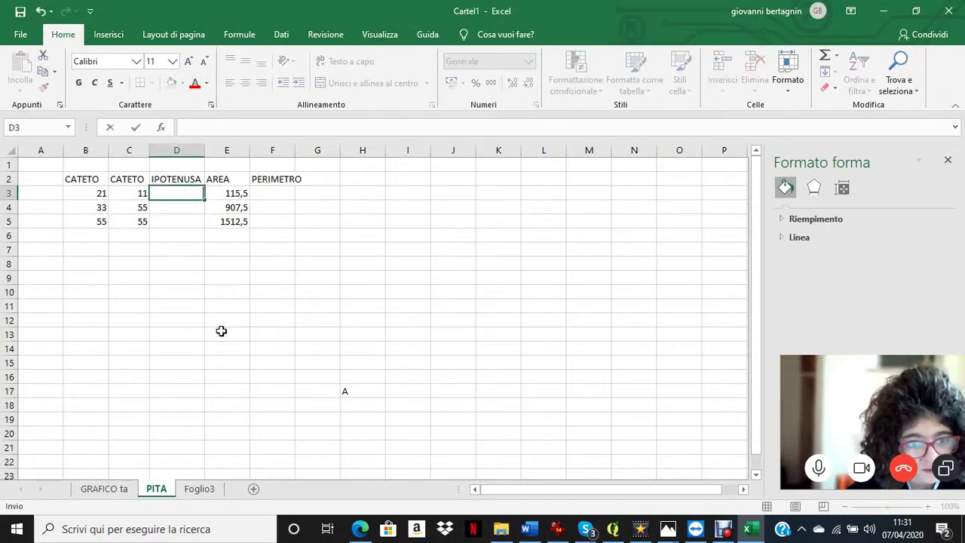
pyautogui.click(173, 194)
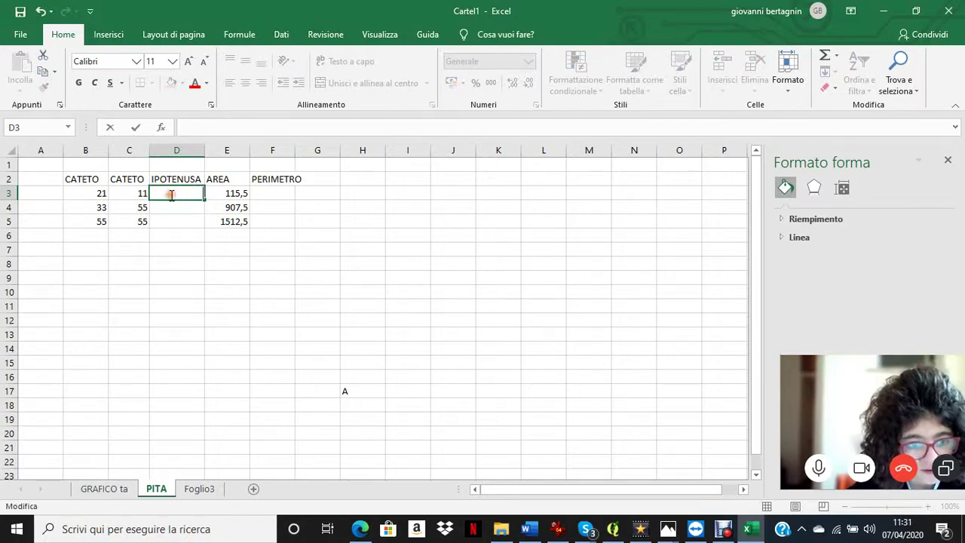
pyautogui.moveTo(138, 194); pyautogui.dragTo(106, 193)
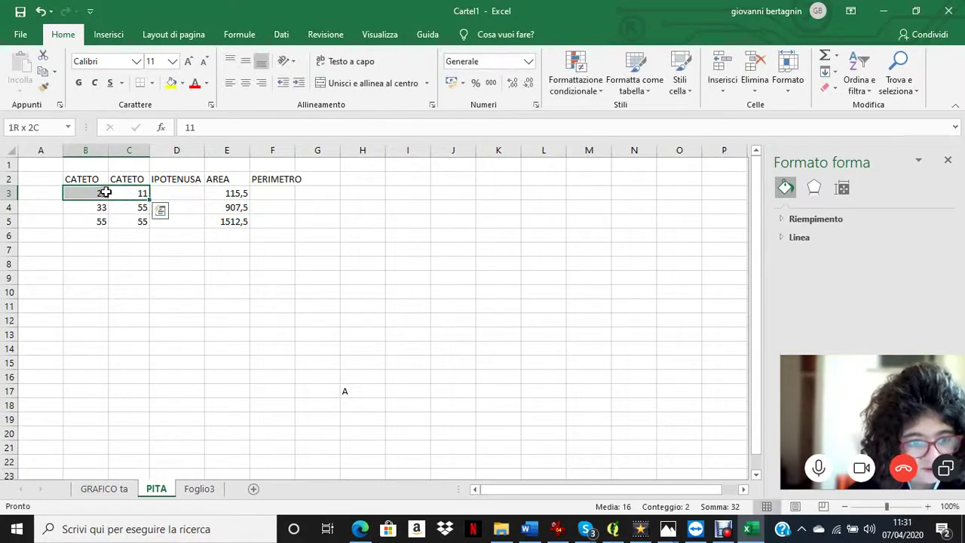
pyautogui.click(335, 263)
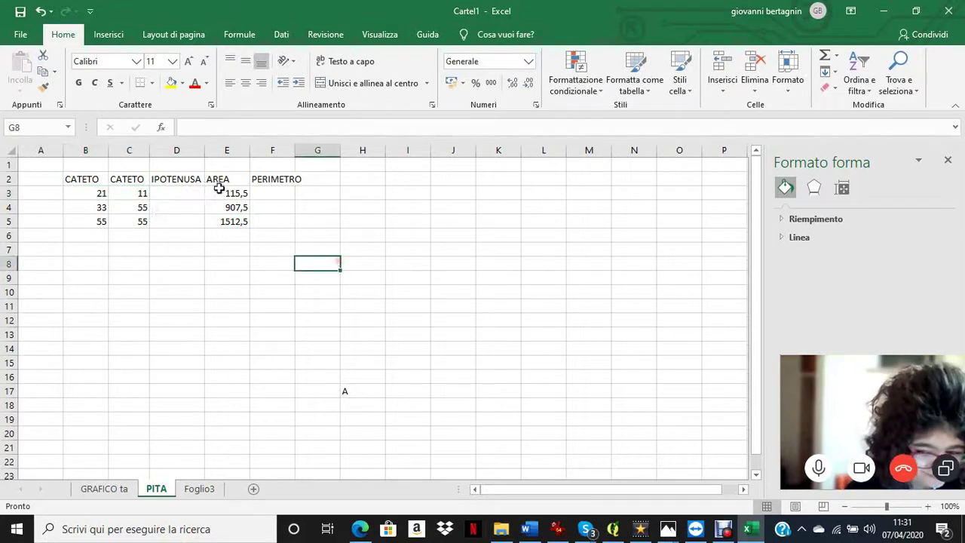
pyautogui.click(179, 194)
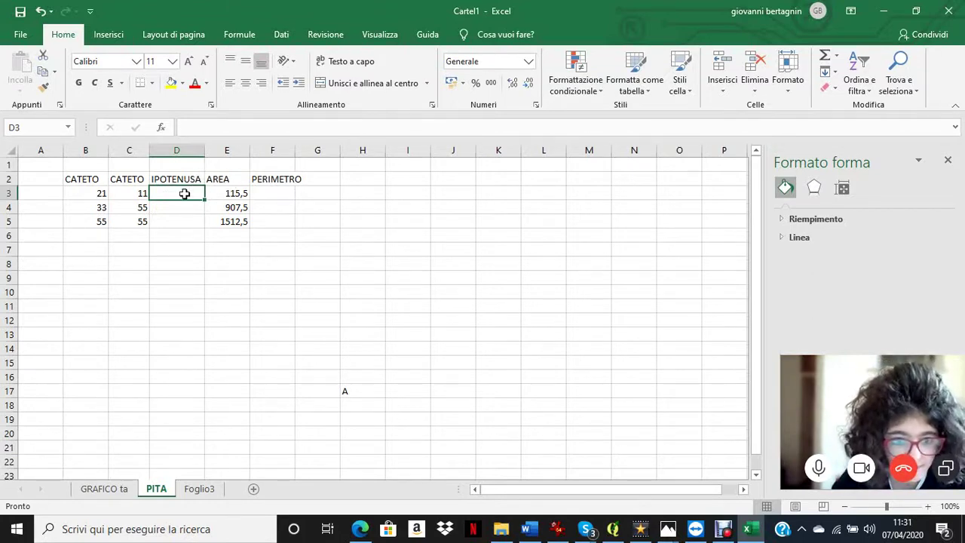
pyautogui.write('=')
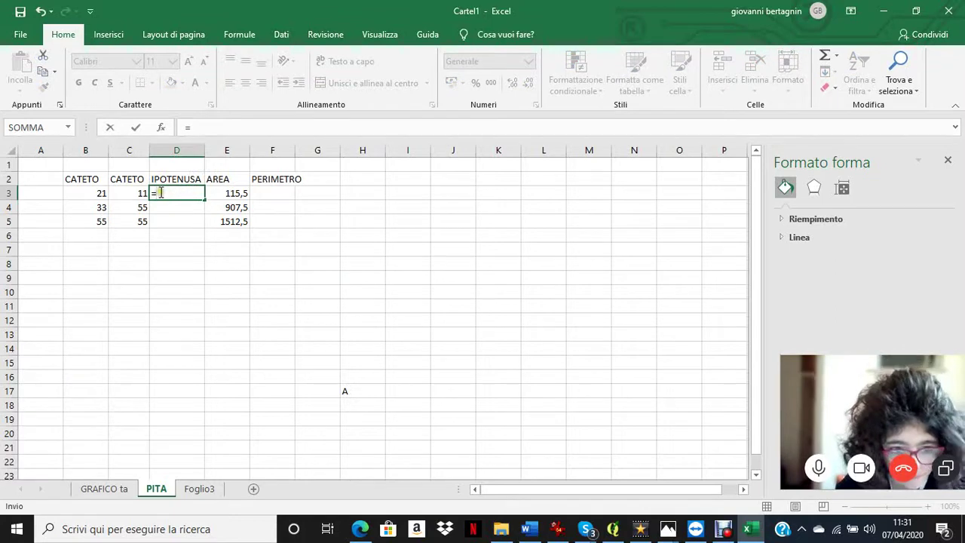
pyautogui.press('Escape')
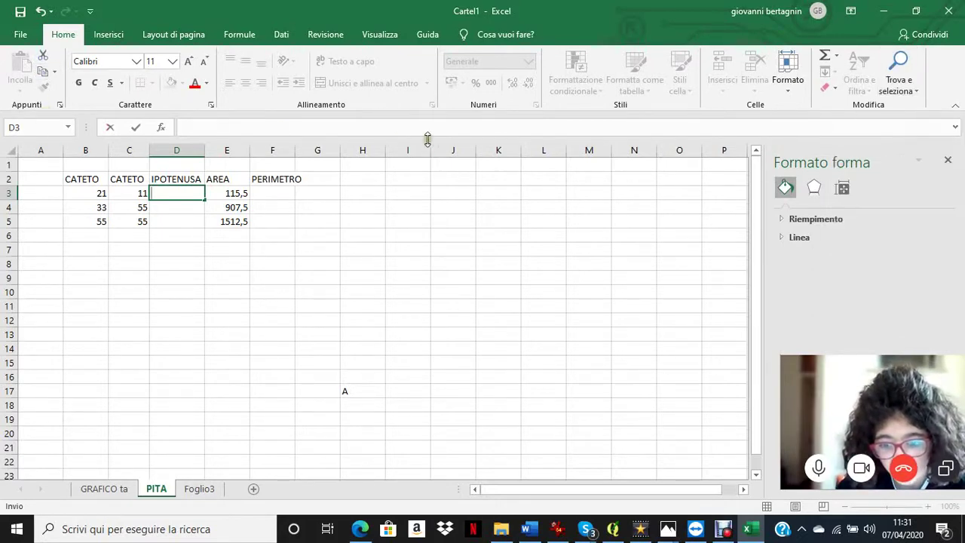
# From O13, search Inserisci funzione for 'RADICE qUQDRA6TA', which returns no matches
pyautogui.click(696, 337)
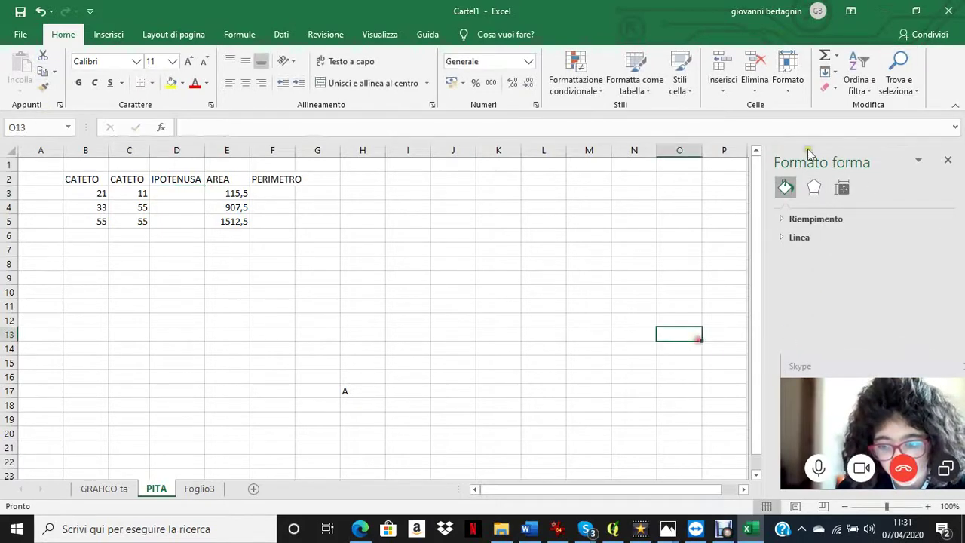
pyautogui.click(162, 128)
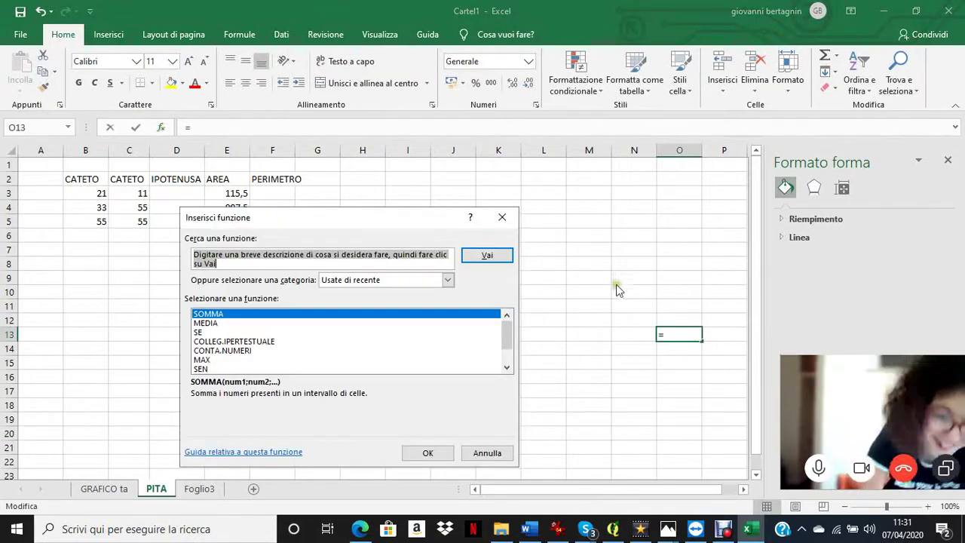
pyautogui.click(502, 217)
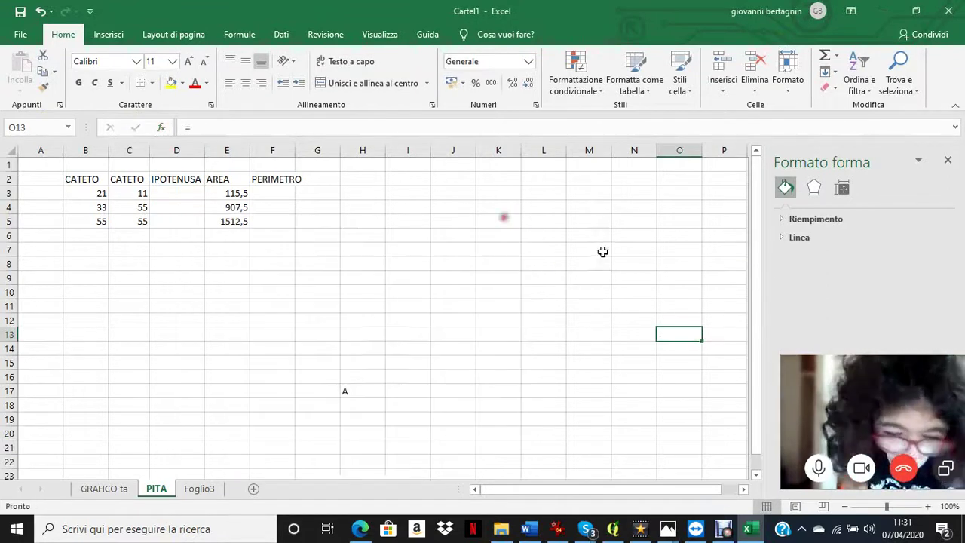
pyautogui.click(163, 128)
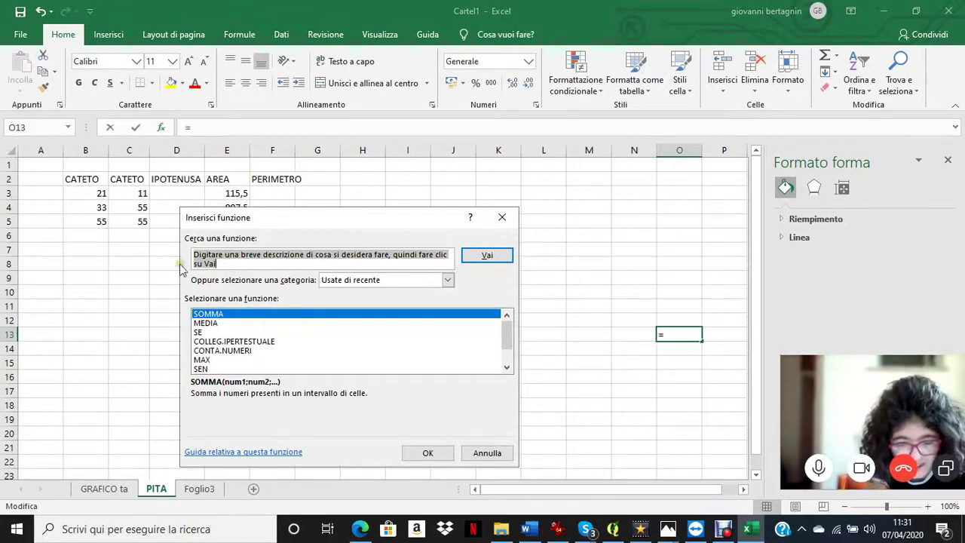
pyautogui.moveTo(217, 264); pyautogui.dragTo(196, 260)
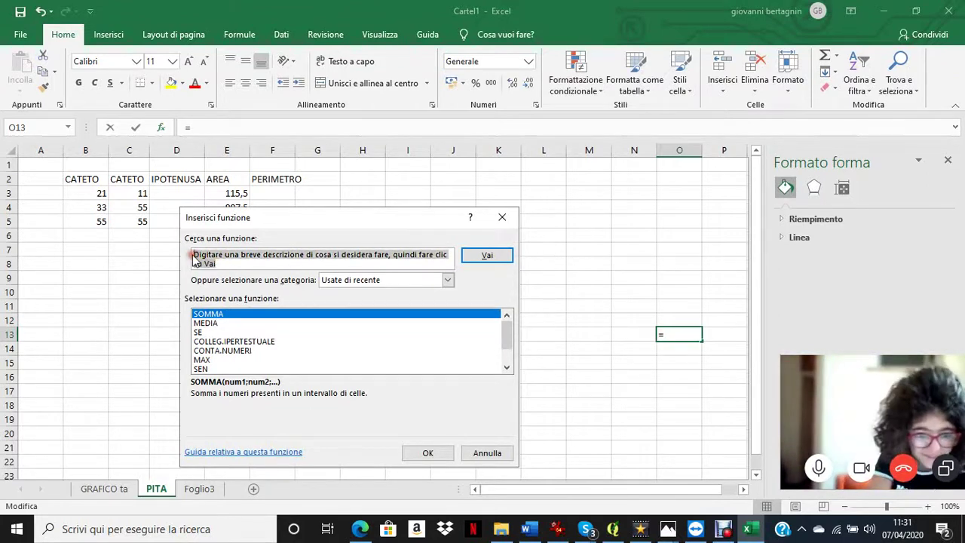
pyautogui.press('BackSpace')
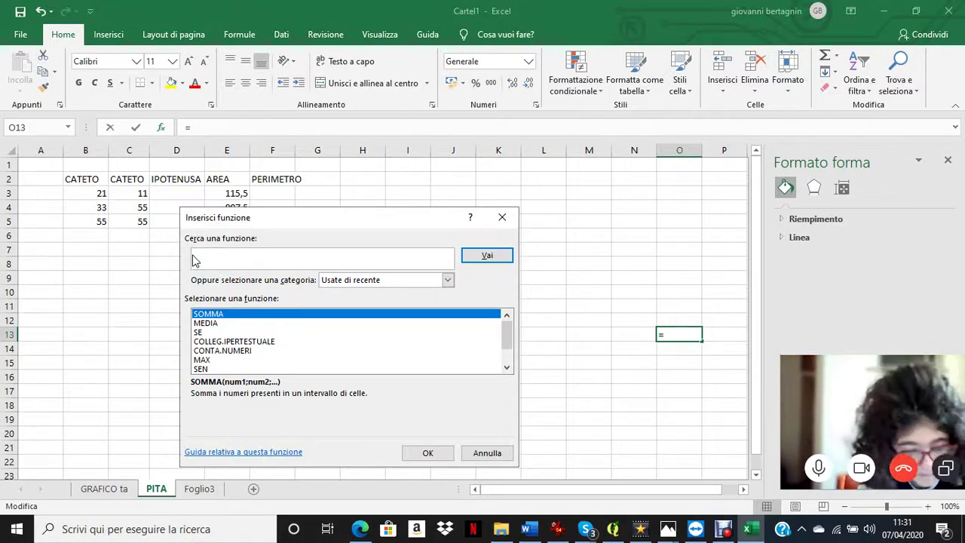
pyautogui.write('RADICE q')
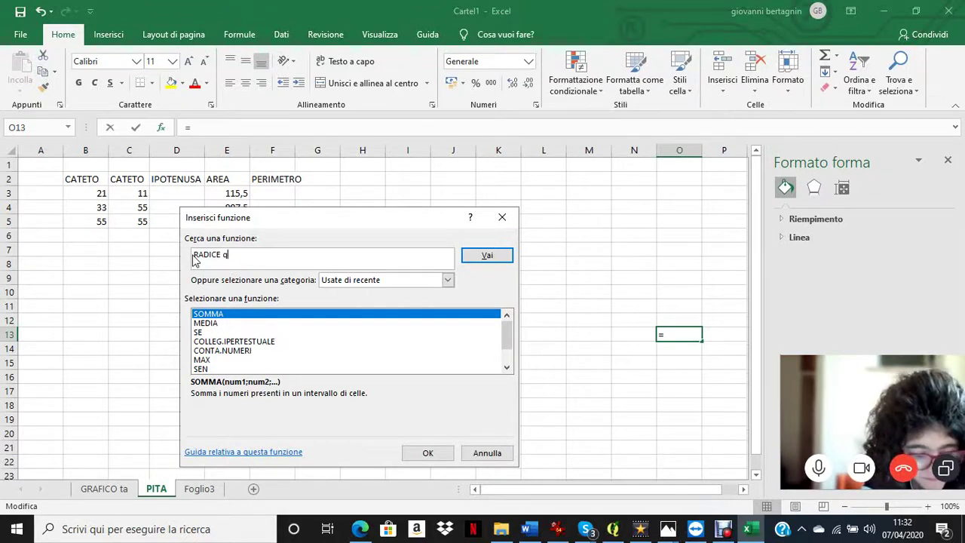
pyautogui.write('UQDRA6TA')
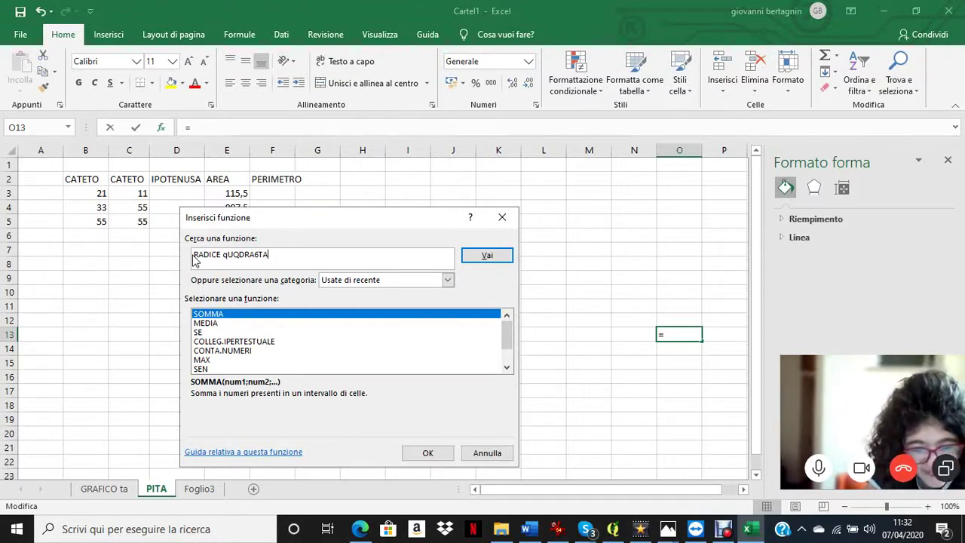
pyautogui.click(482, 257)
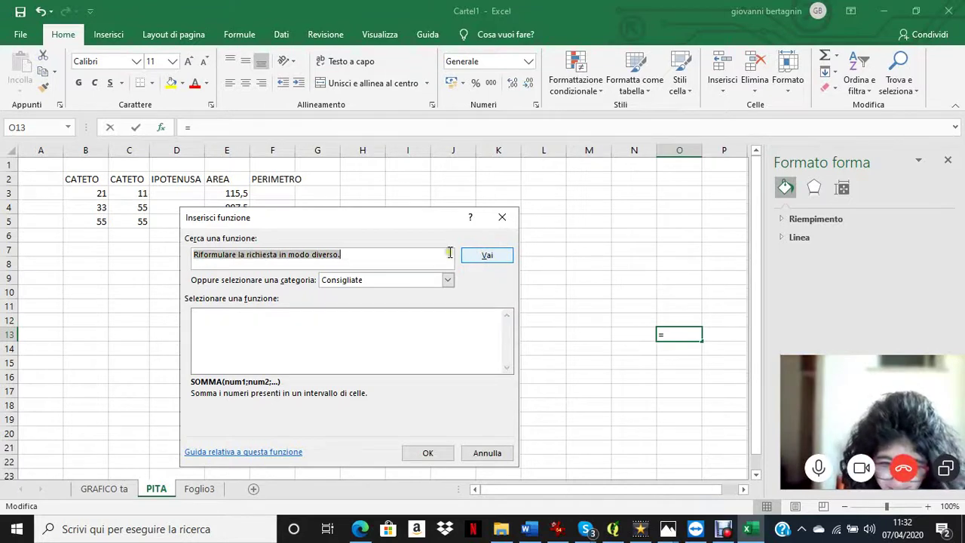
# Correct the function search to 'RADICE QUADRATA', listing four square-root functions
pyautogui.press('BackSpace')
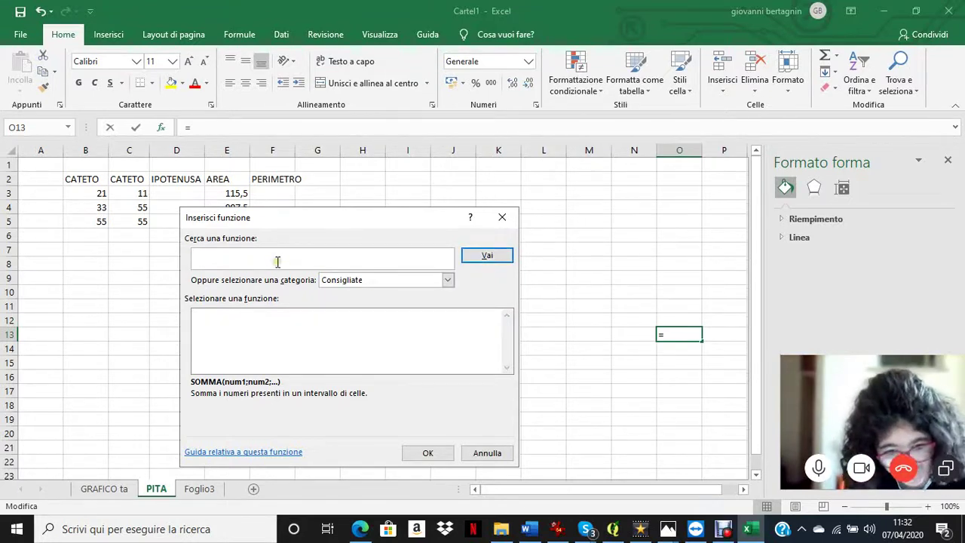
pyautogui.write('RRAADDIICACE')
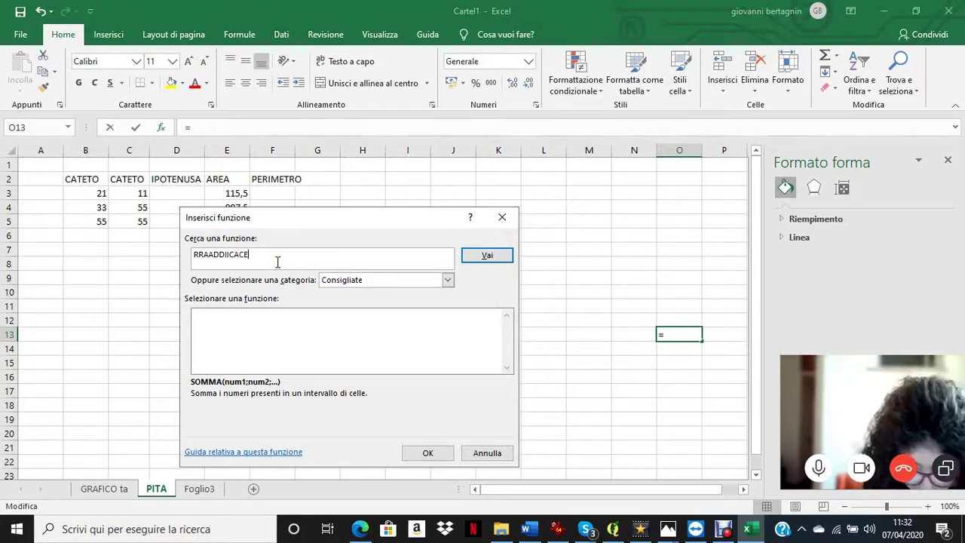
pyautogui.hotkey('ctrl', 'a')
pyautogui.press('BackSpace')
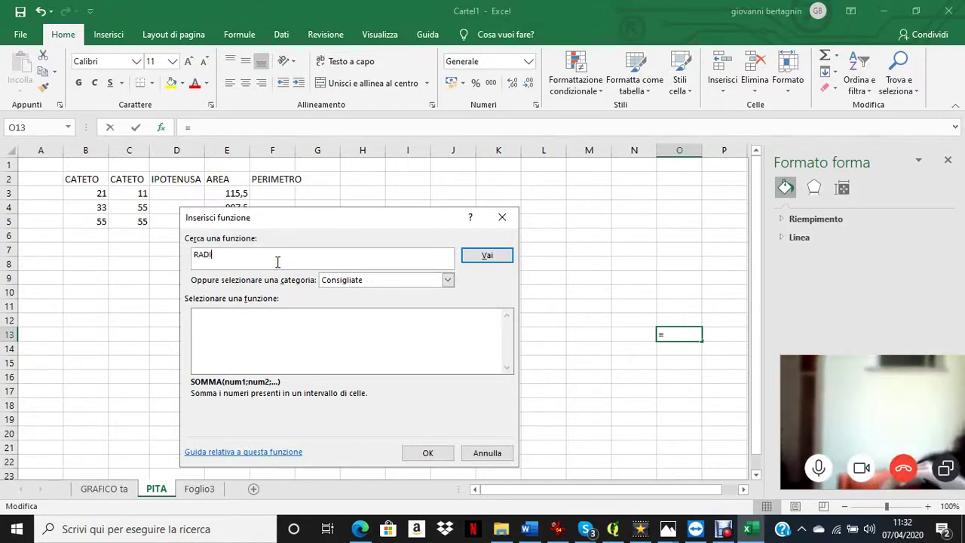
pyautogui.write('ICE')
pyautogui.click(488, 254)
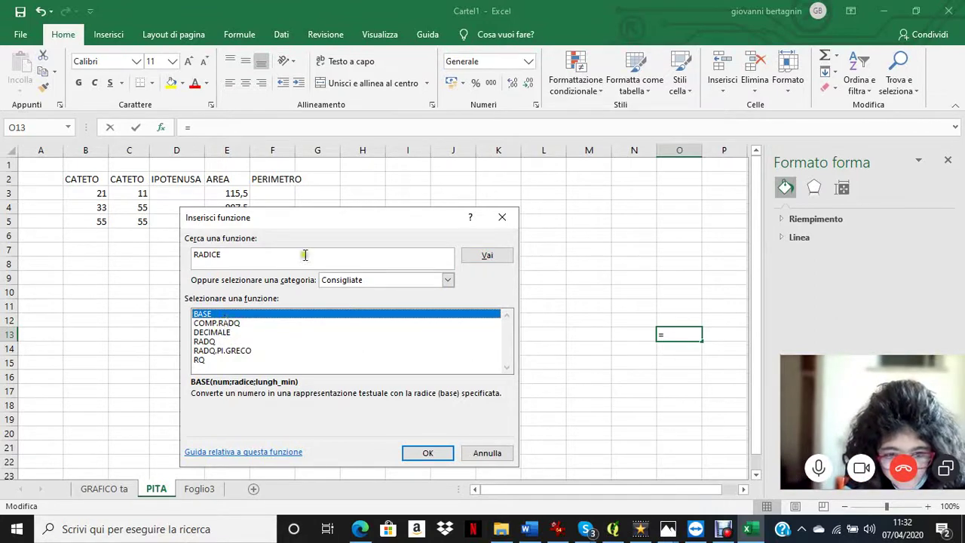
pyautogui.click(199, 361)
pyautogui.doubleClick(230, 255)
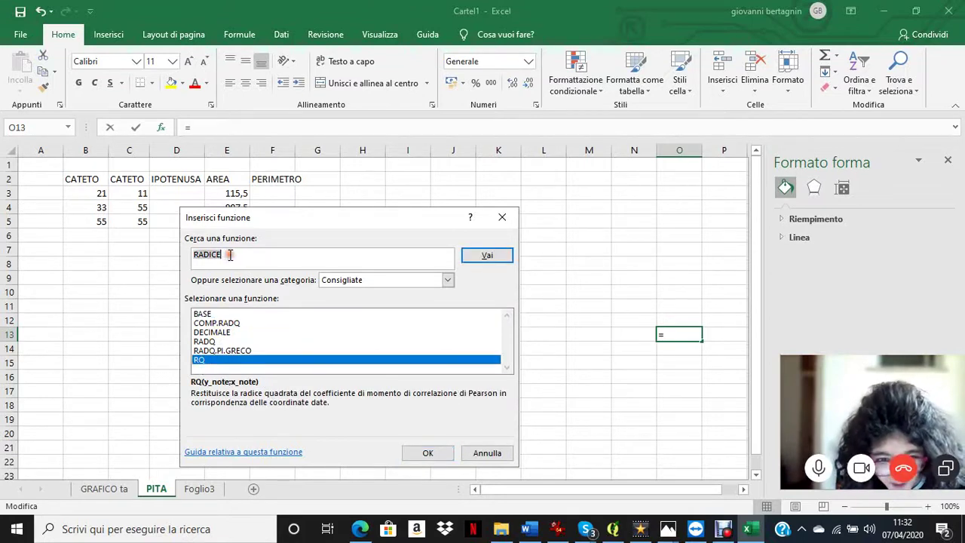
pyautogui.click(230, 255)
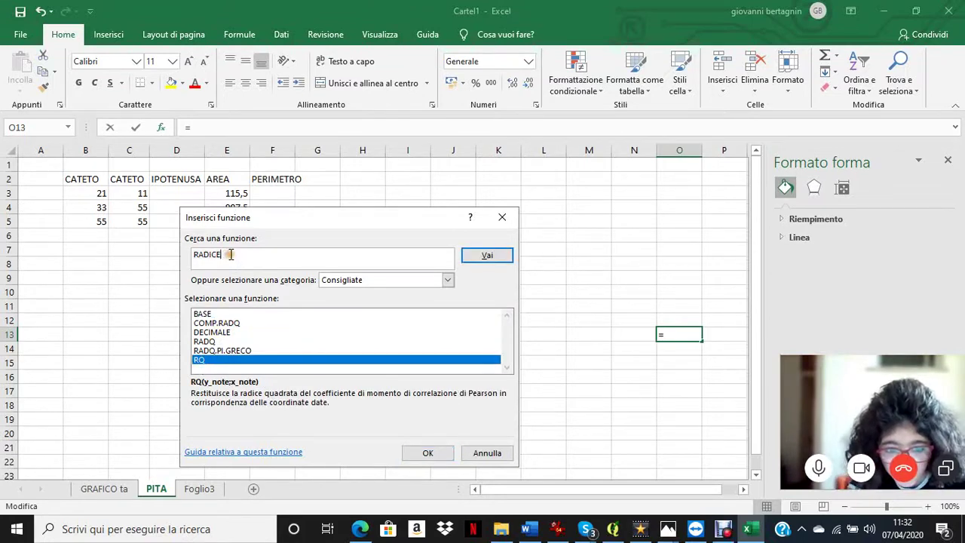
pyautogui.write('Q')
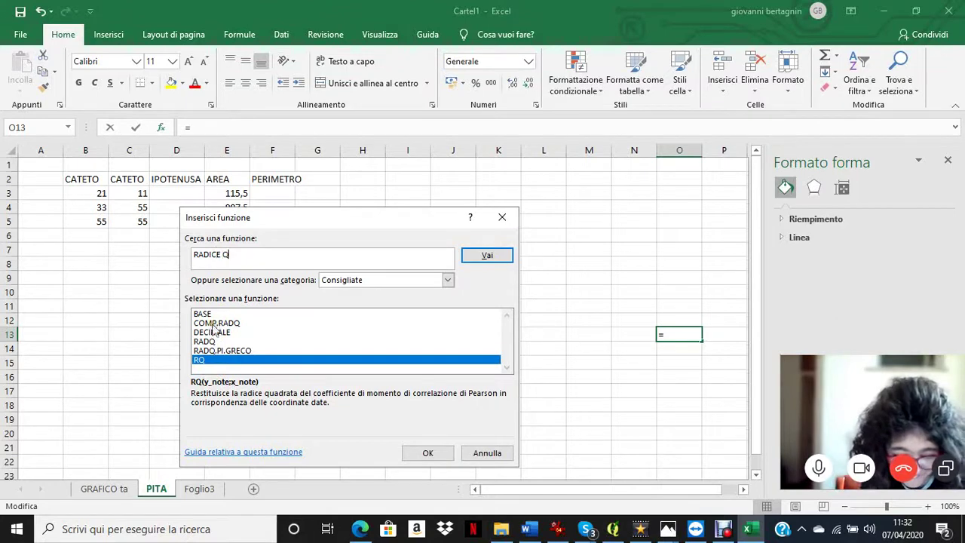
pyautogui.write('UADRA')
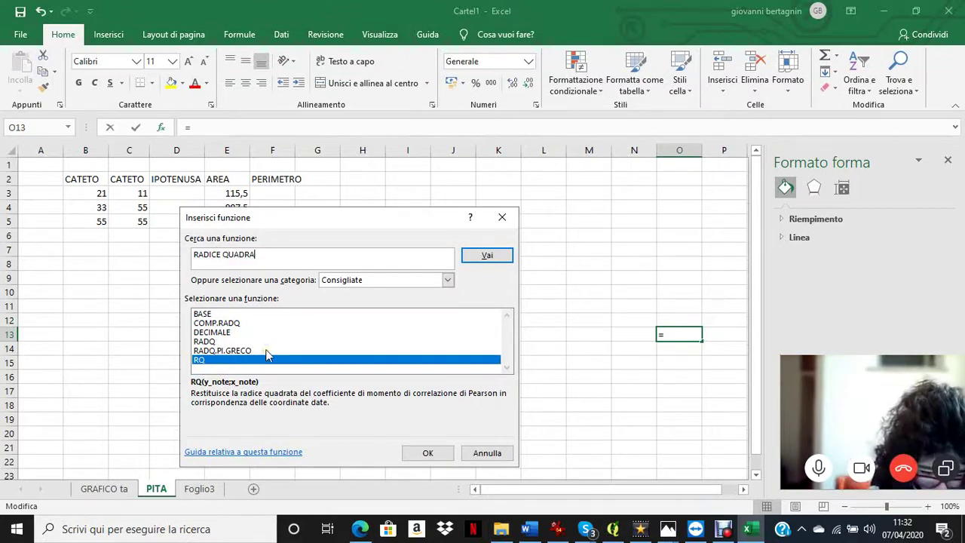
pyautogui.write('TA')
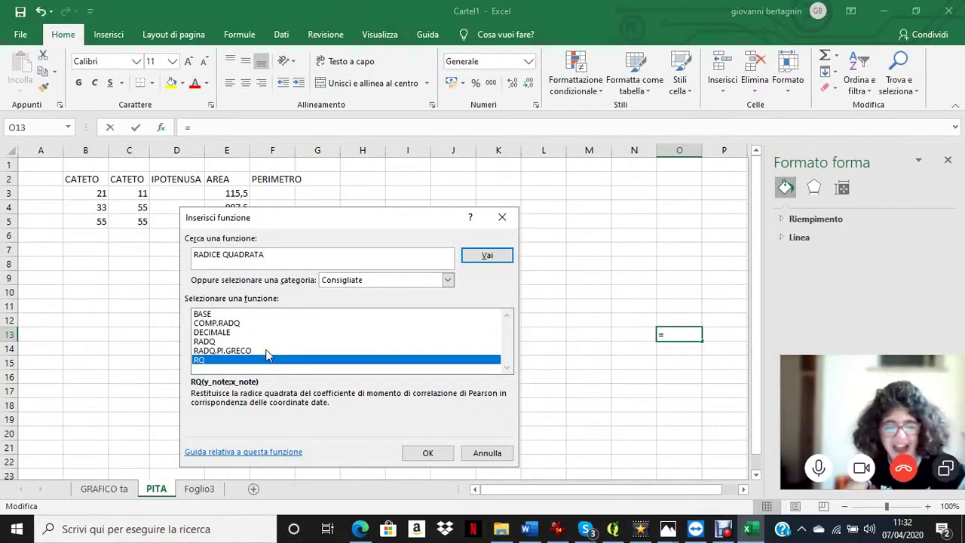
pyautogui.click(486, 256)
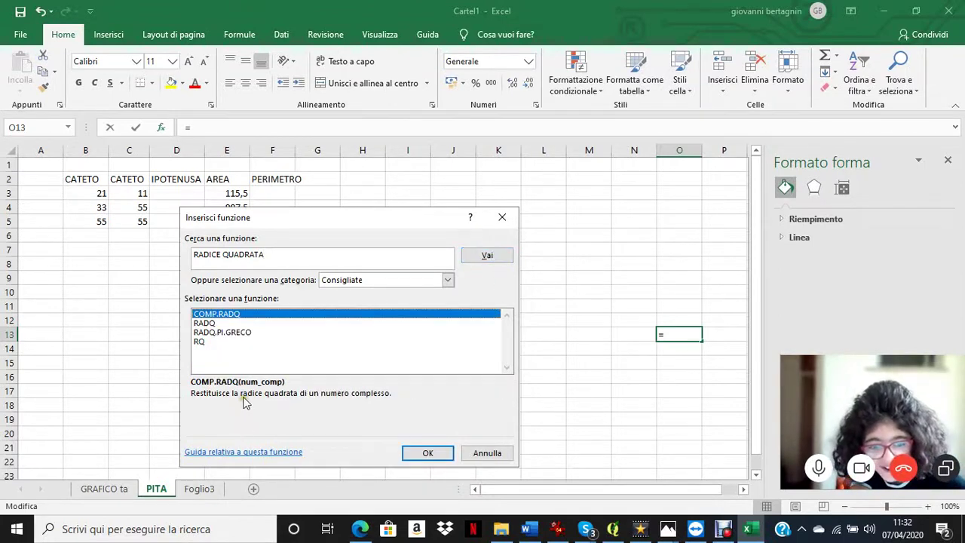
# Compare the RADQ, RQ and RADQ.PI.GRECO descriptions and select RADQ
pyautogui.click(209, 322)
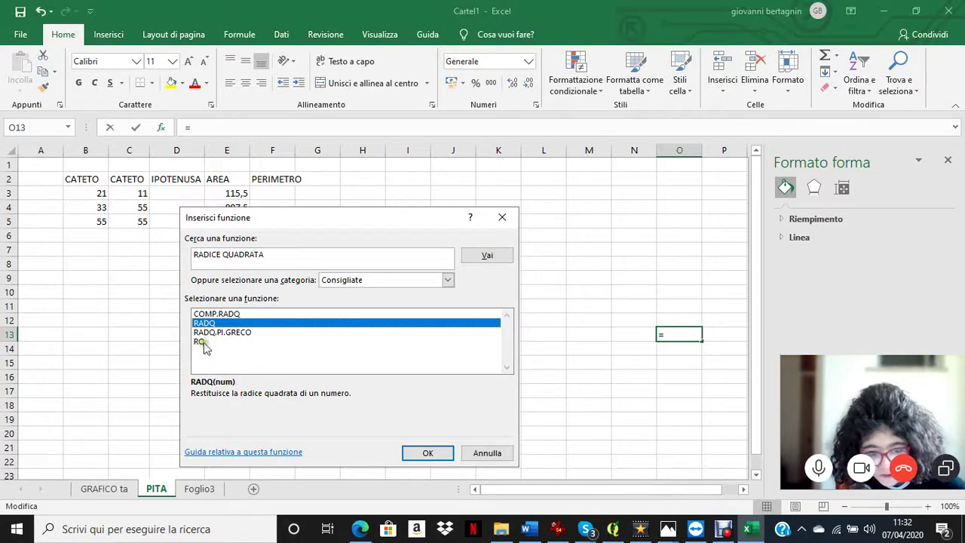
pyautogui.click(200, 343)
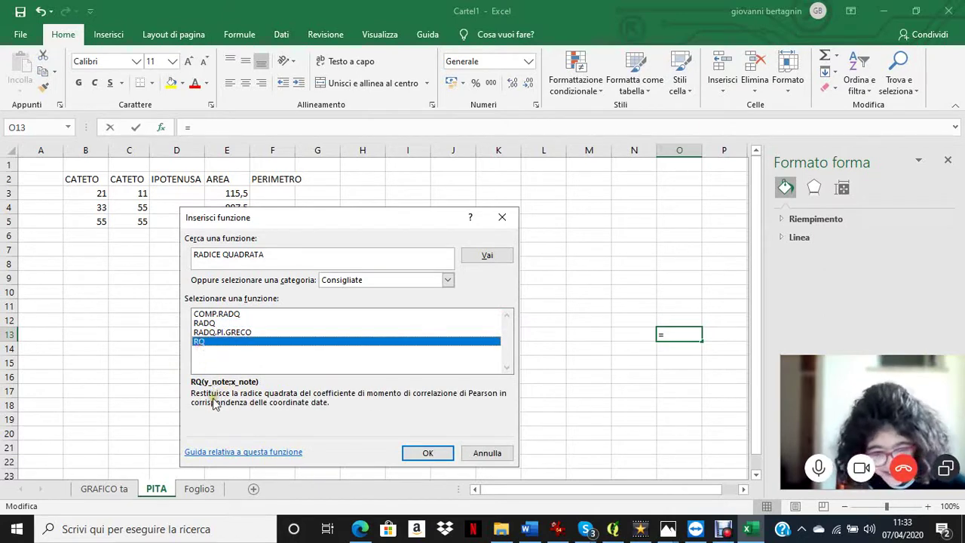
pyautogui.click(211, 324)
pyautogui.click(212, 332)
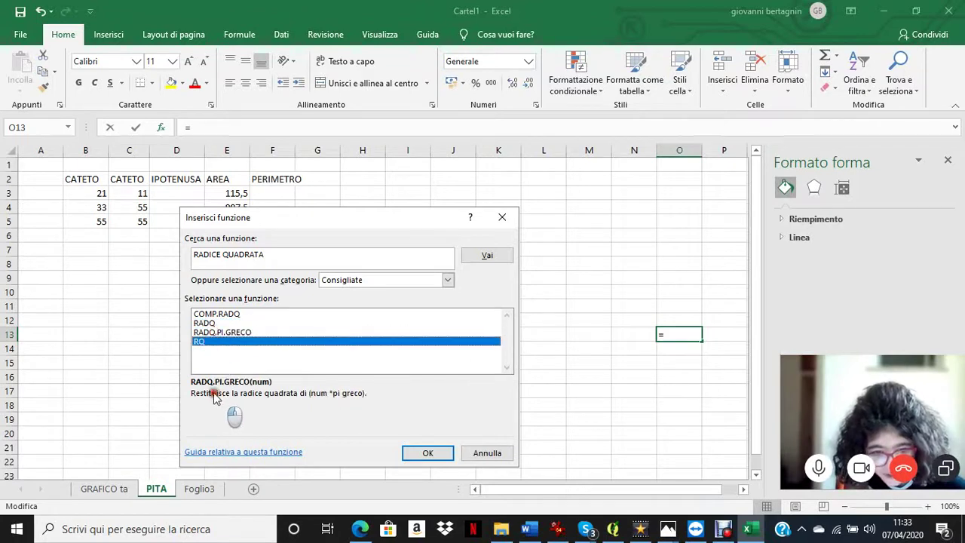
pyautogui.click(202, 341)
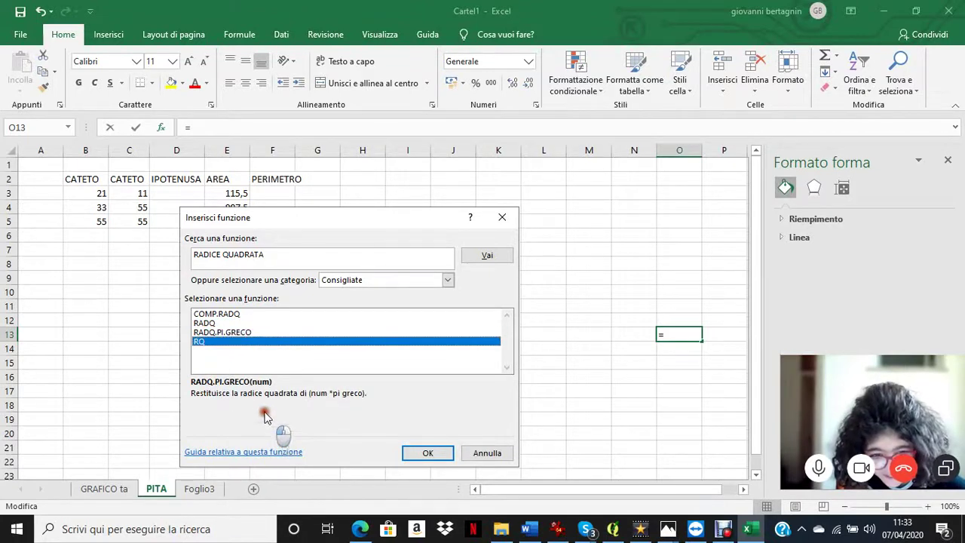
pyautogui.click(202, 323)
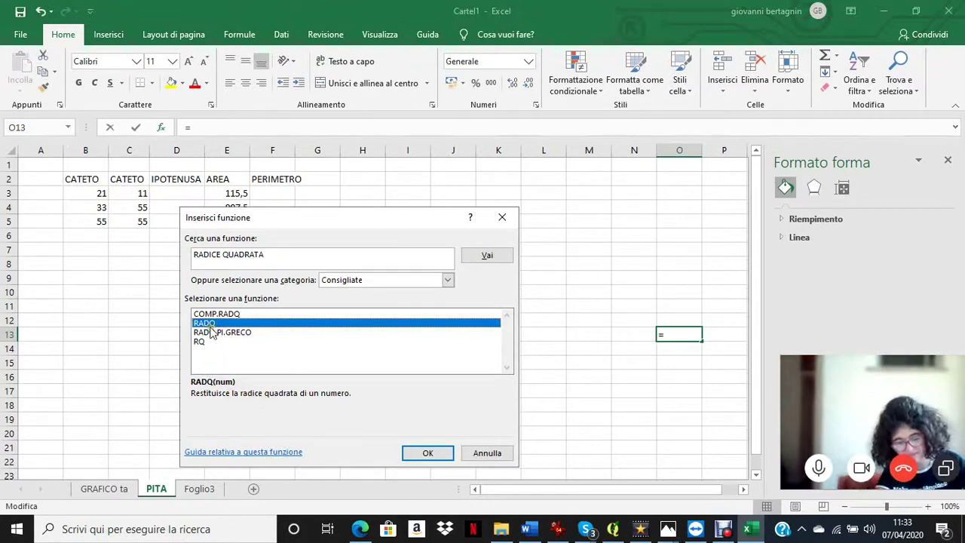
# Give RADQ the argument 55 so O13 holds =RADQ(55), showing 7,416198
pyautogui.click(434, 454)
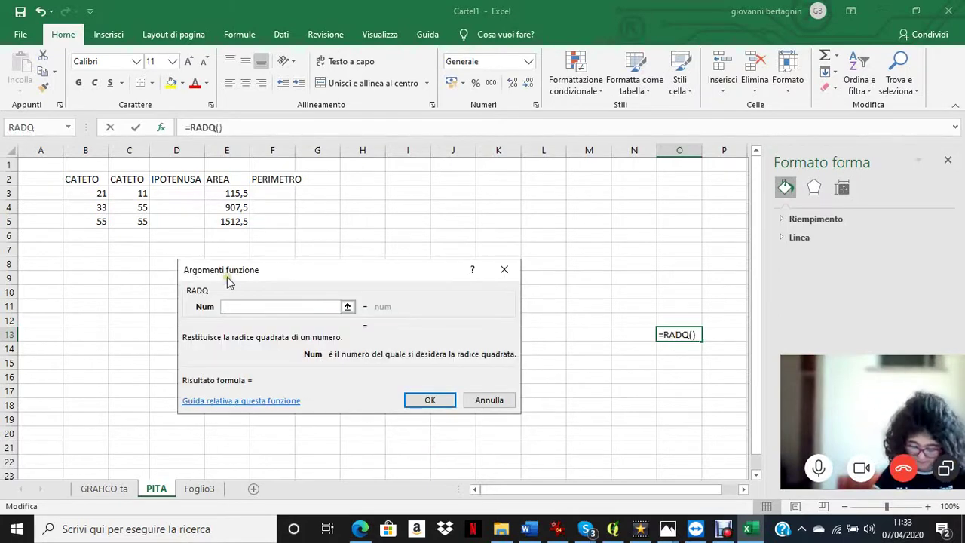
pyautogui.click(217, 127)
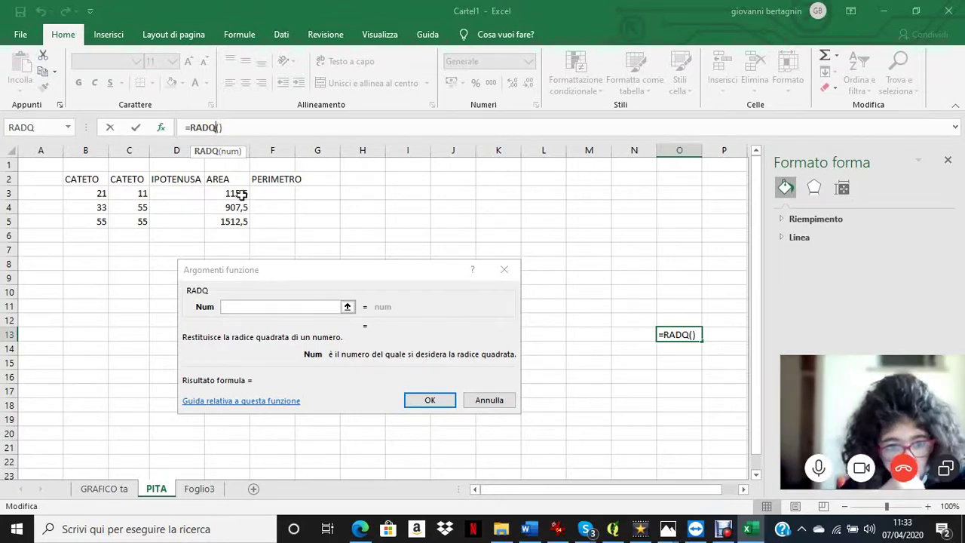
pyautogui.click(245, 306)
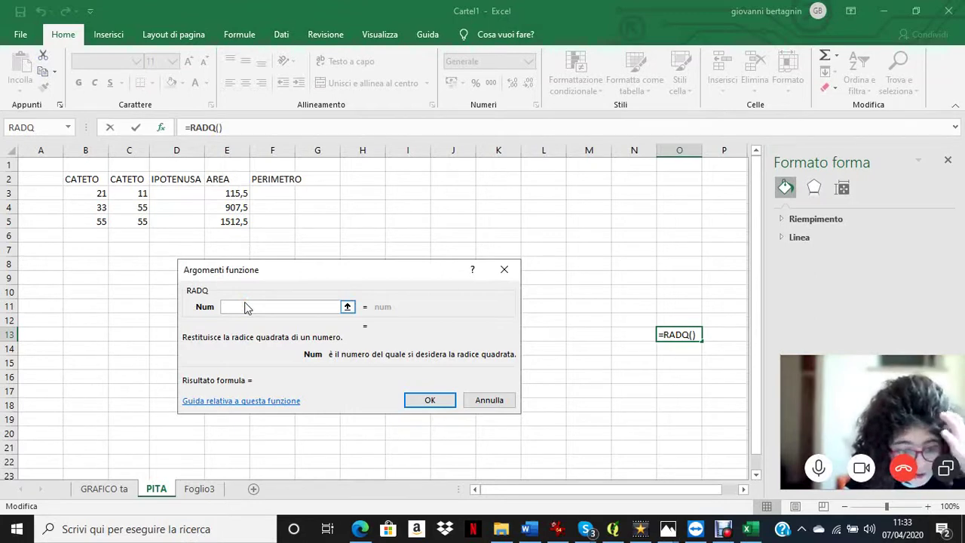
pyautogui.write('21')
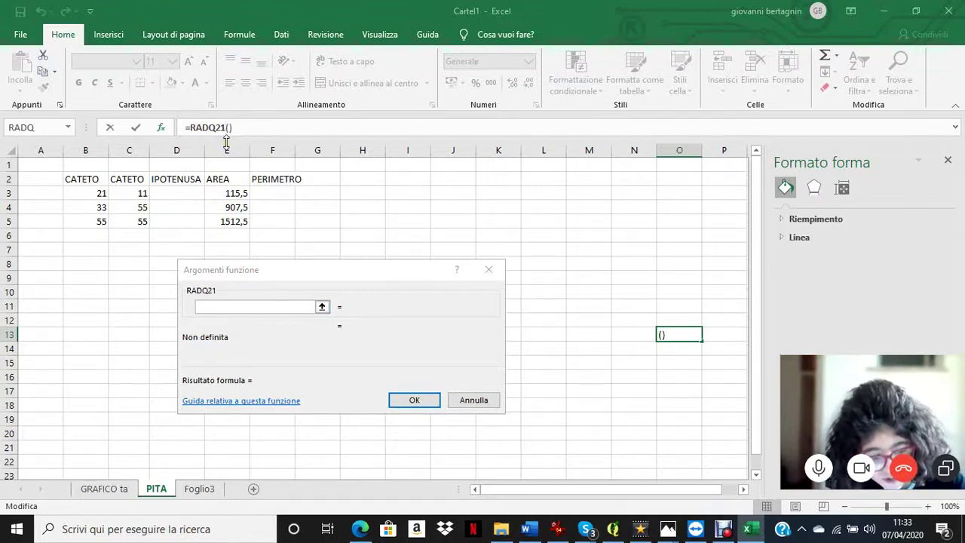
pyautogui.press('BackSpace')
pyautogui.press('BackSpace')
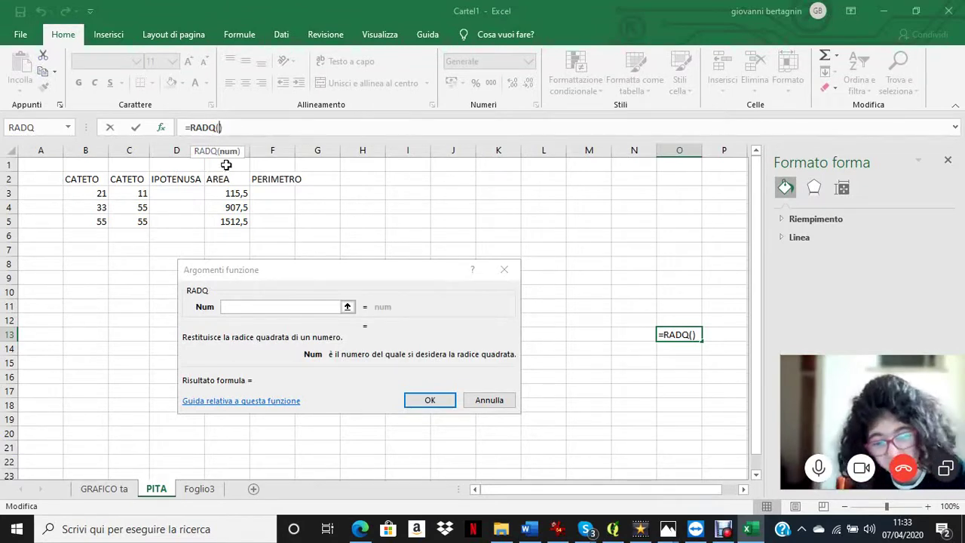
pyautogui.click(255, 306)
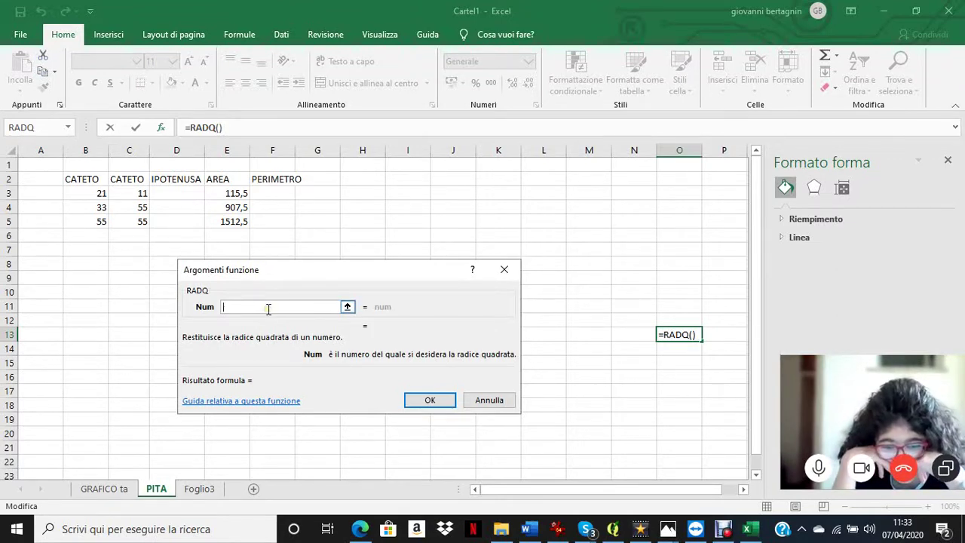
pyautogui.write('55')
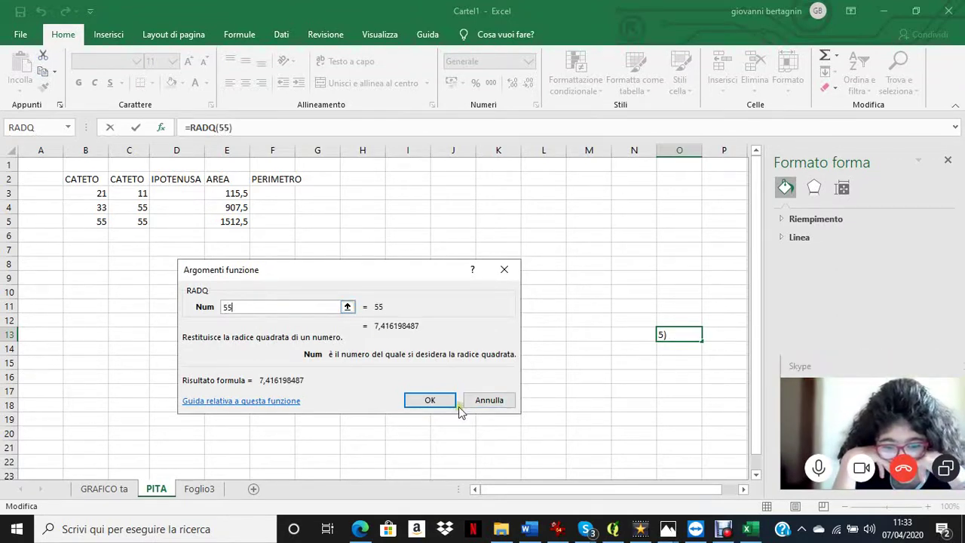
pyautogui.click(426, 399)
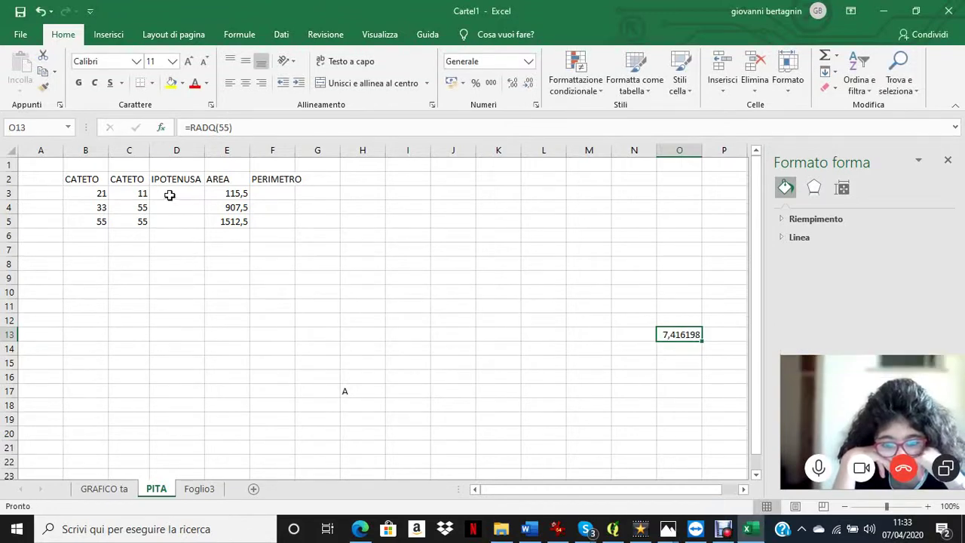
pyautogui.click(661, 382)
# Move the square-root formula from O13 into D3 and clear its 55 argument
pyautogui.click(683, 334)
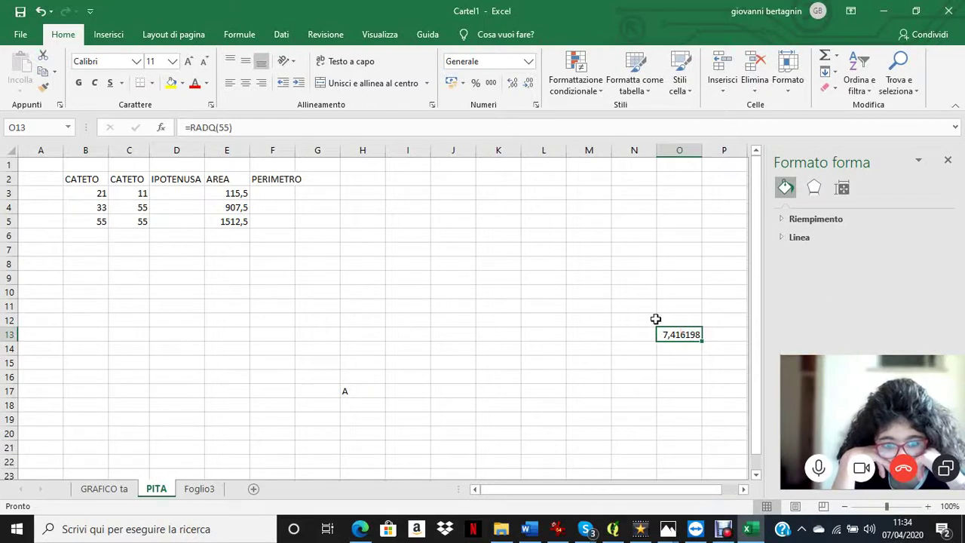
pyautogui.moveTo(695, 329); pyautogui.dragTo(187, 223)
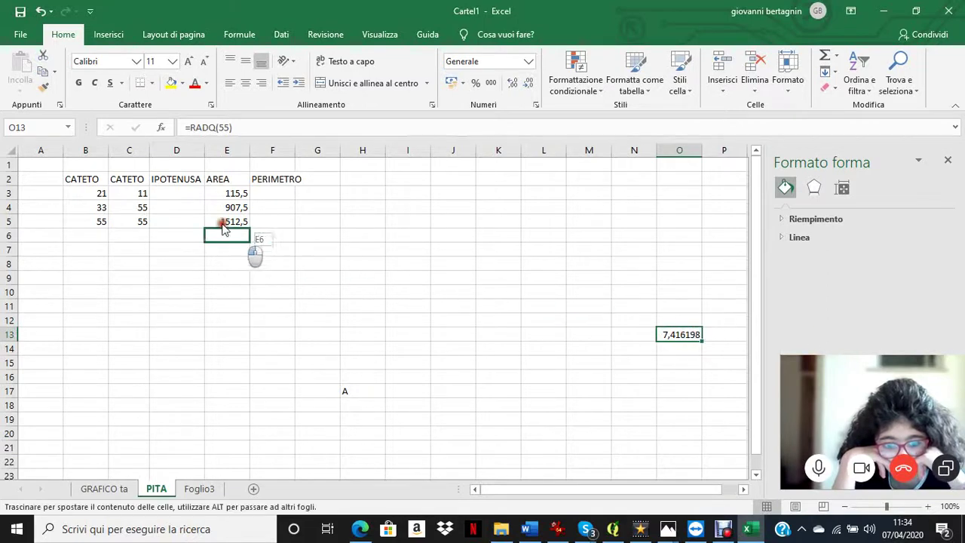
pyautogui.doubleClick(174, 194)
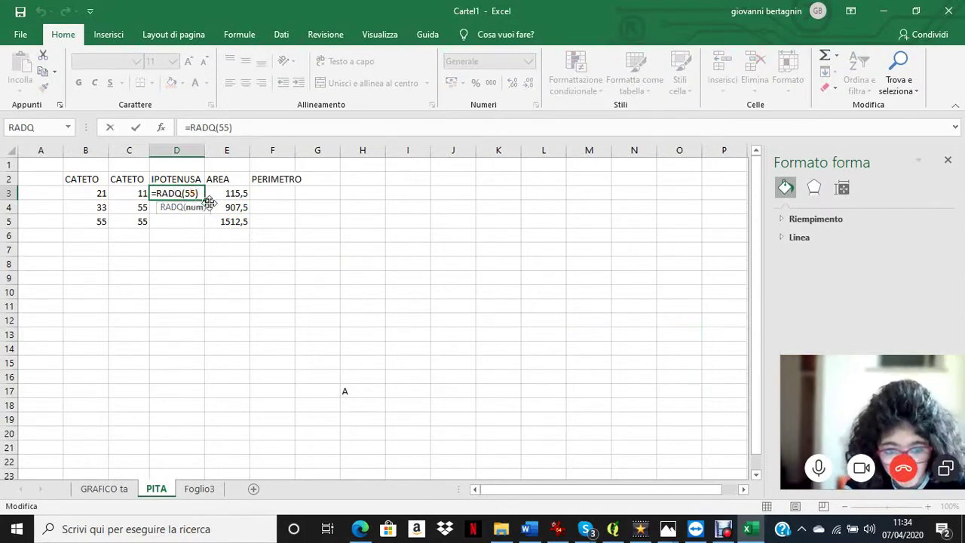
pyautogui.press('BackSpace')
pyautogui.press('BackSpace')
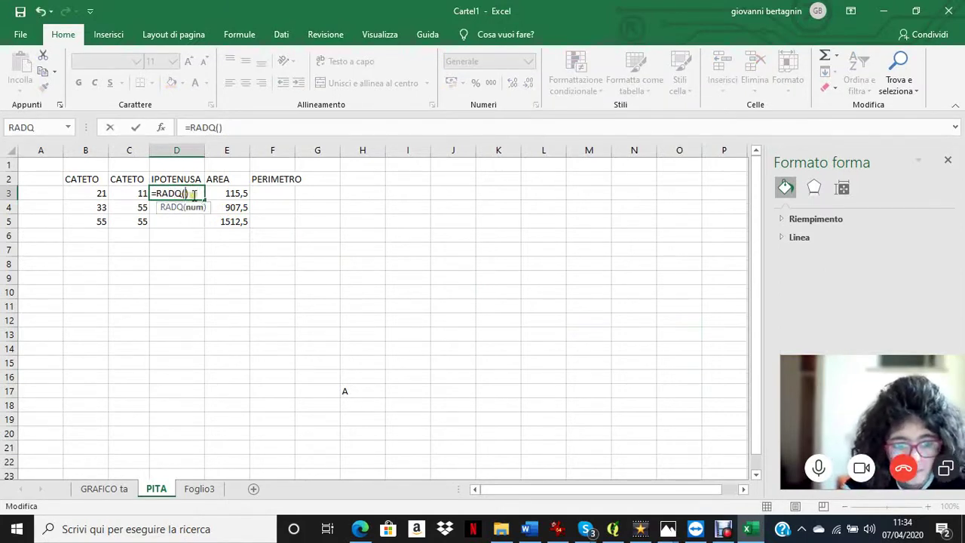
# Start the square-root argument in D3 as B3*B3, fixing mistyped signs and references
pyautogui.click(93, 192)
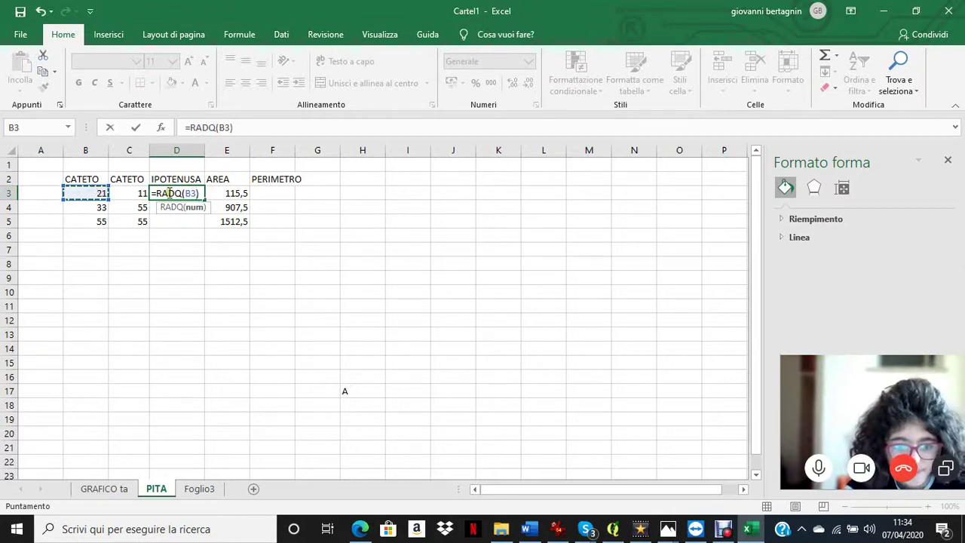
pyautogui.write('+')
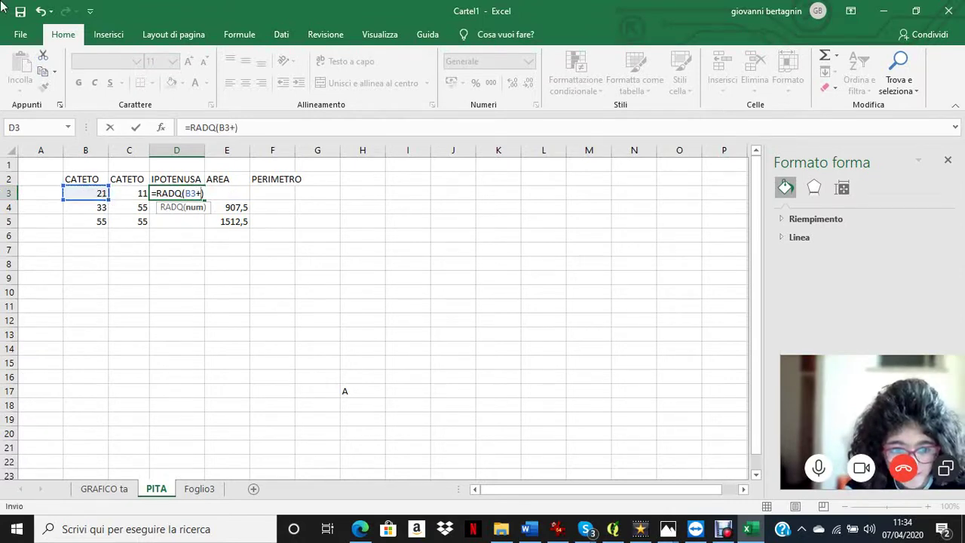
pyautogui.press('BackSpace')
pyautogui.write('*')
pyautogui.click(84, 194)
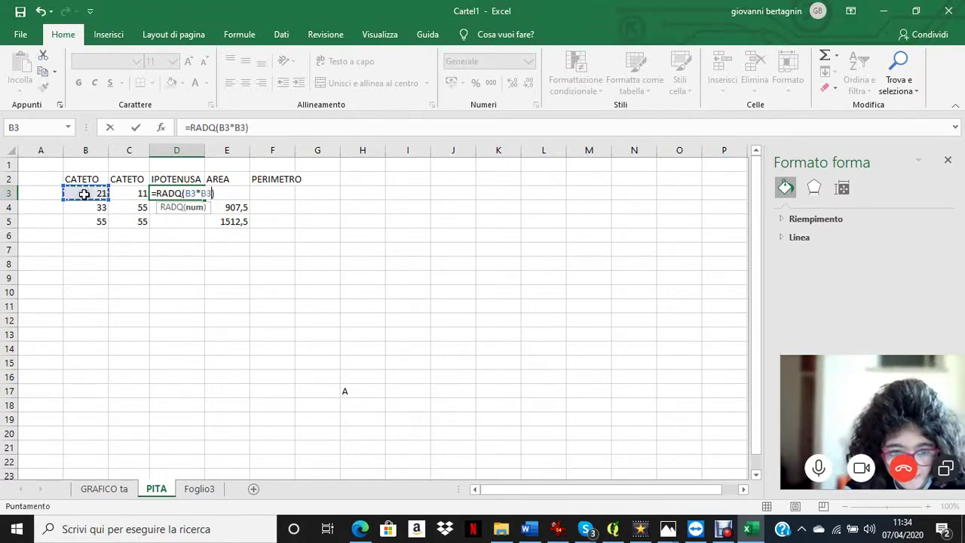
pyautogui.click(126, 194)
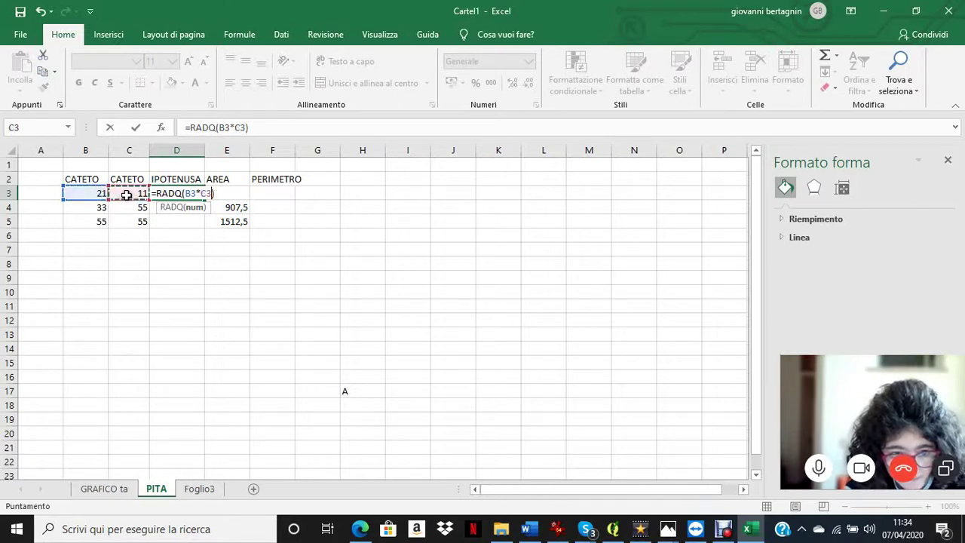
pyautogui.write('+')
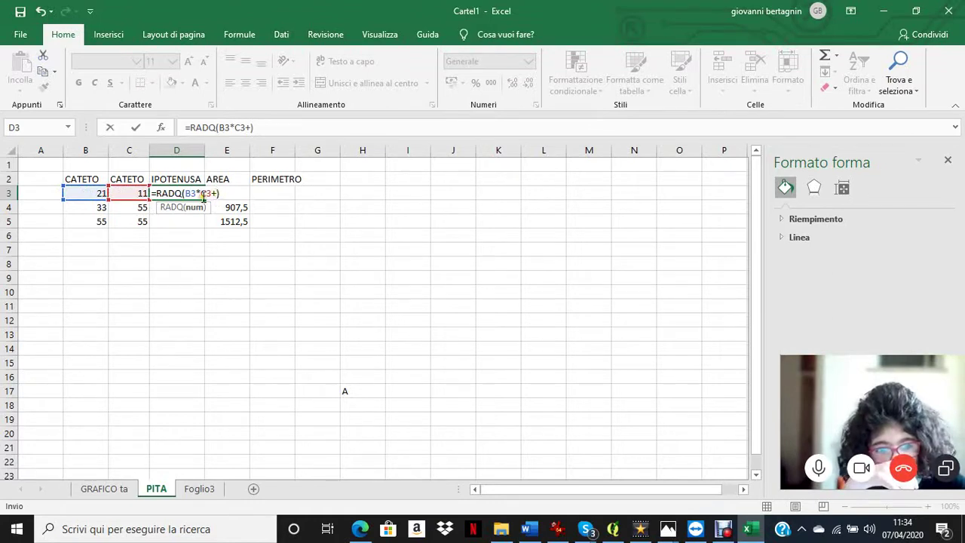
pyautogui.press('BackSpace')
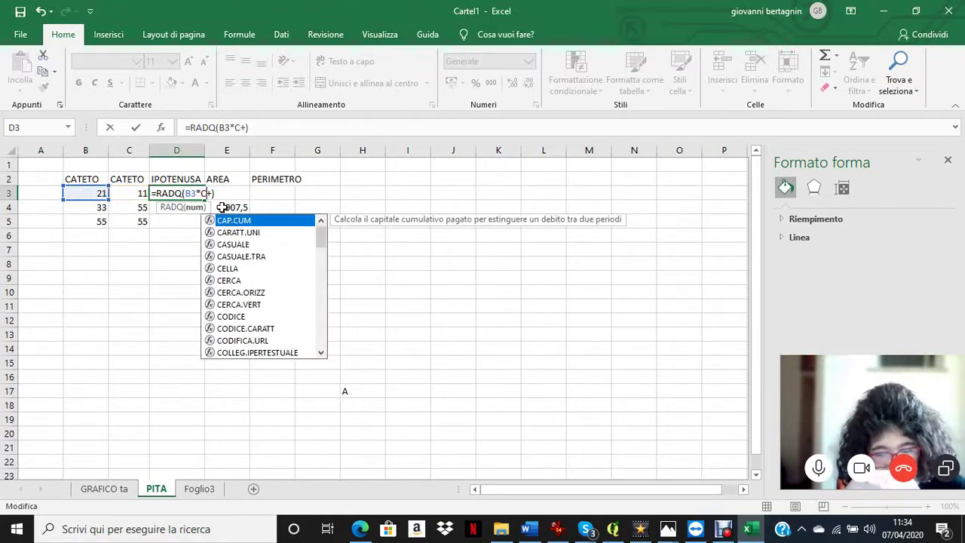
pyautogui.press('BackSpace')
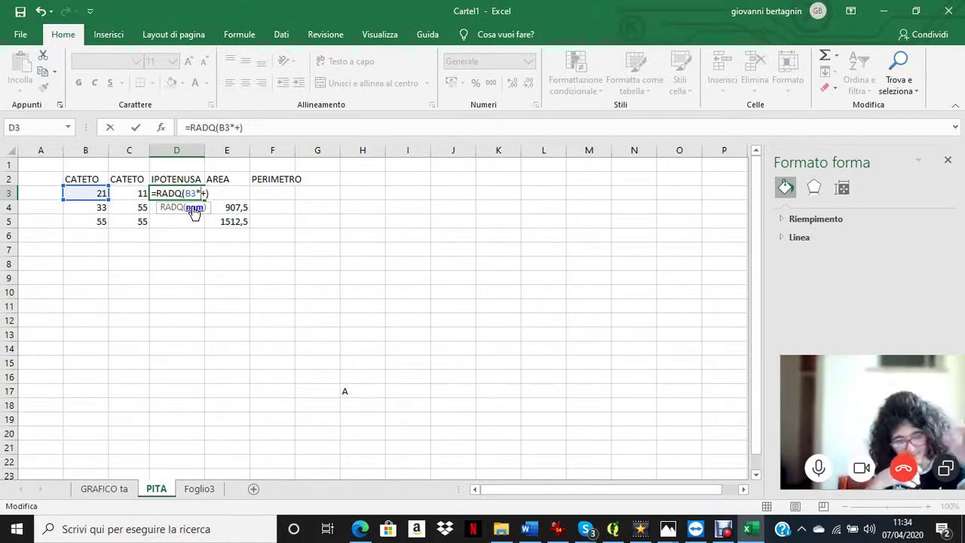
# Complete D3 as =RADQ(B3*B3+C3+C3) and confirm it, showing 21,5174348
pyautogui.click(100, 193)
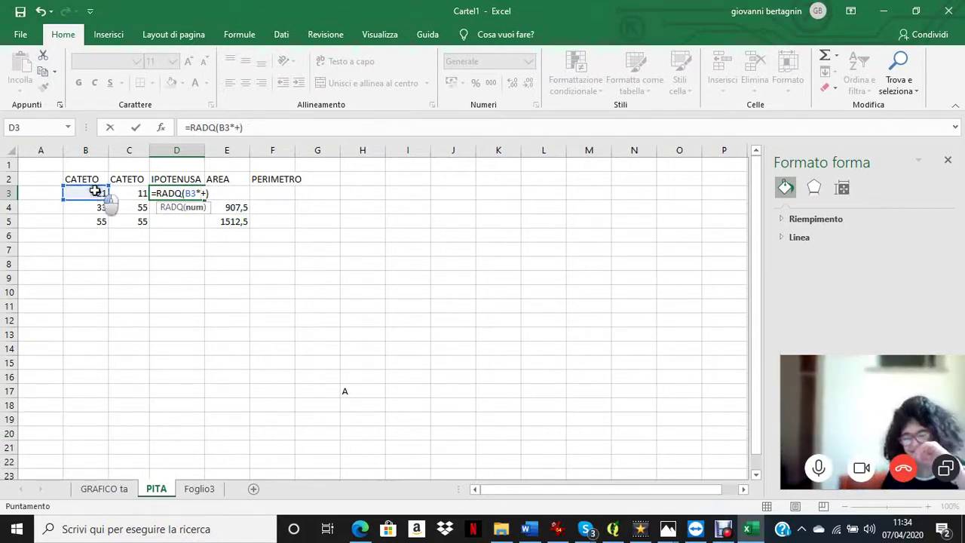
pyautogui.click(217, 193)
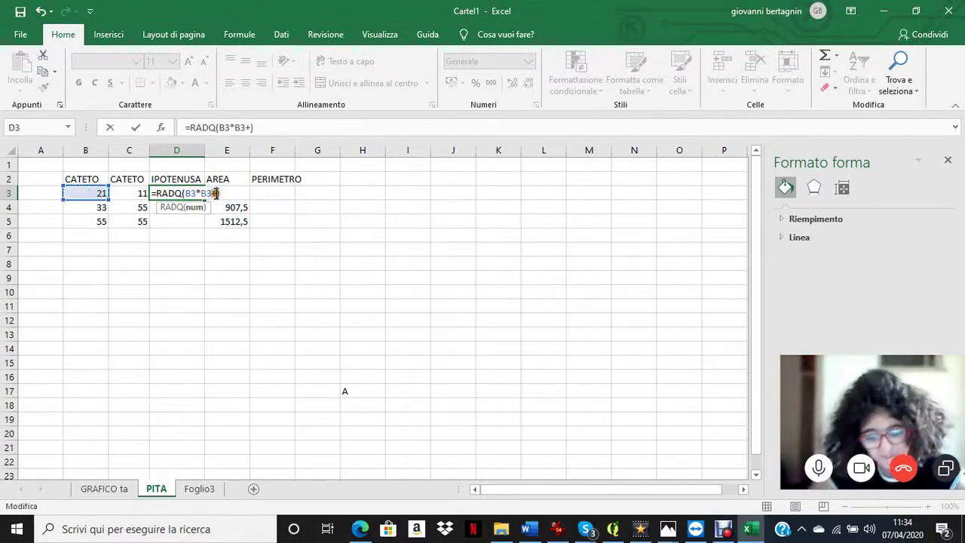
pyautogui.click(138, 194)
pyautogui.write('+')
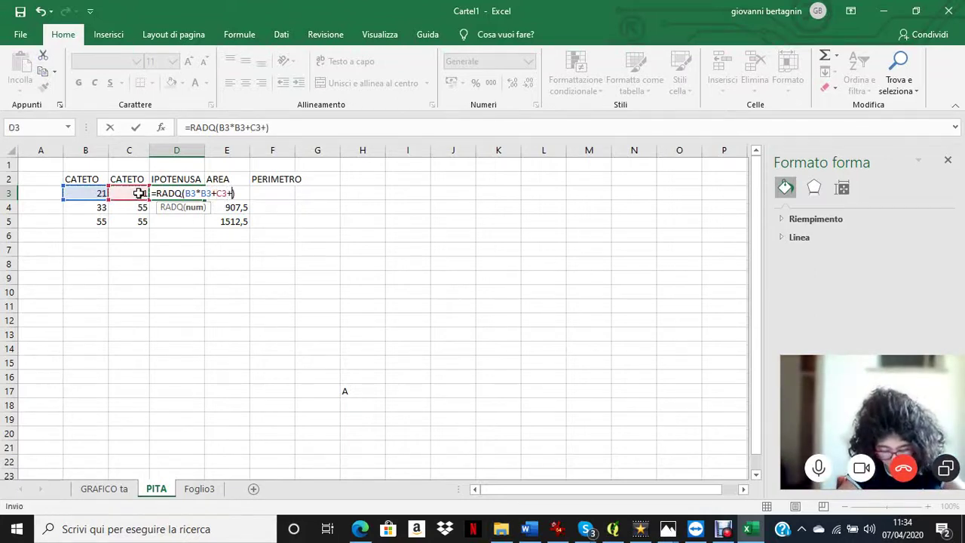
pyautogui.click(135, 195)
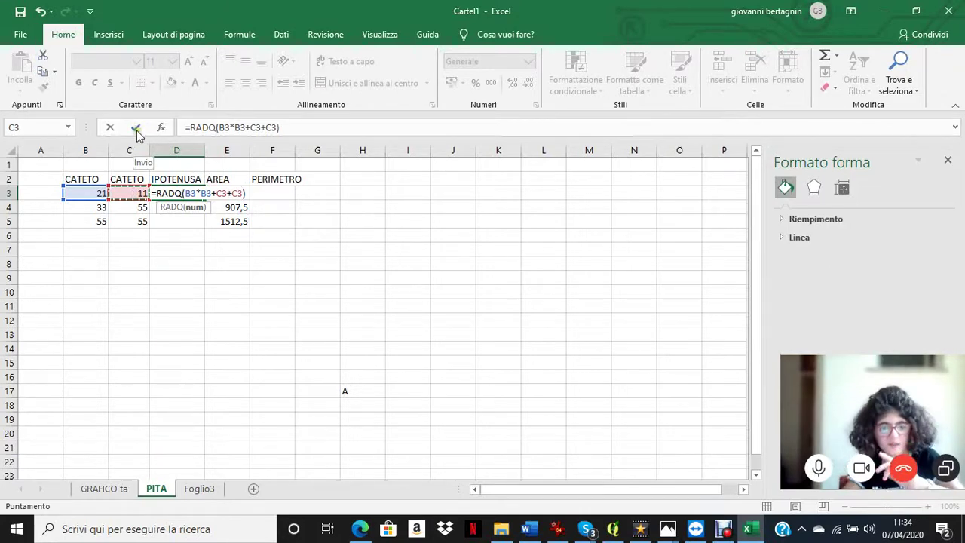
pyautogui.click(136, 128)
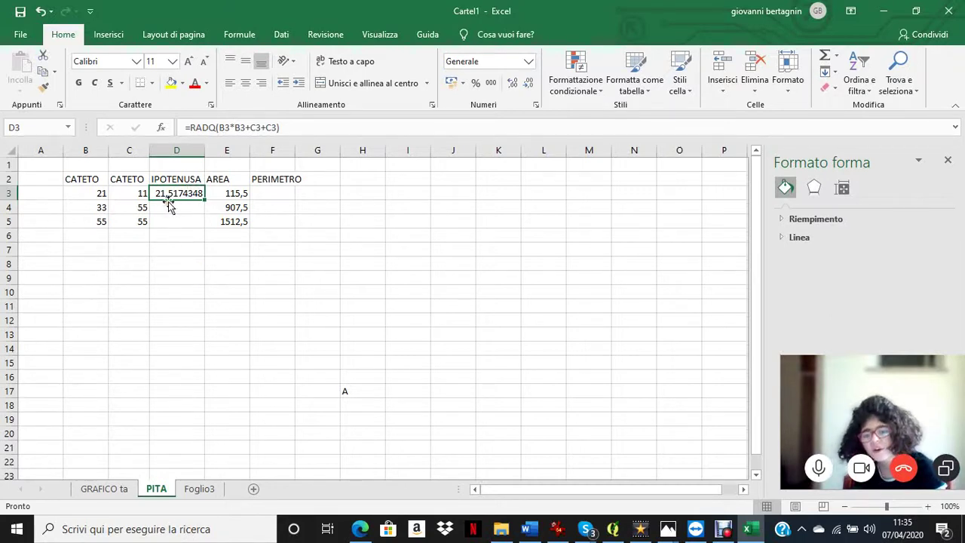
# Adjust D3's decimal places to two so the hypotenuse reads 21,52 instead of 21,5174348
pyautogui.click(512, 84)
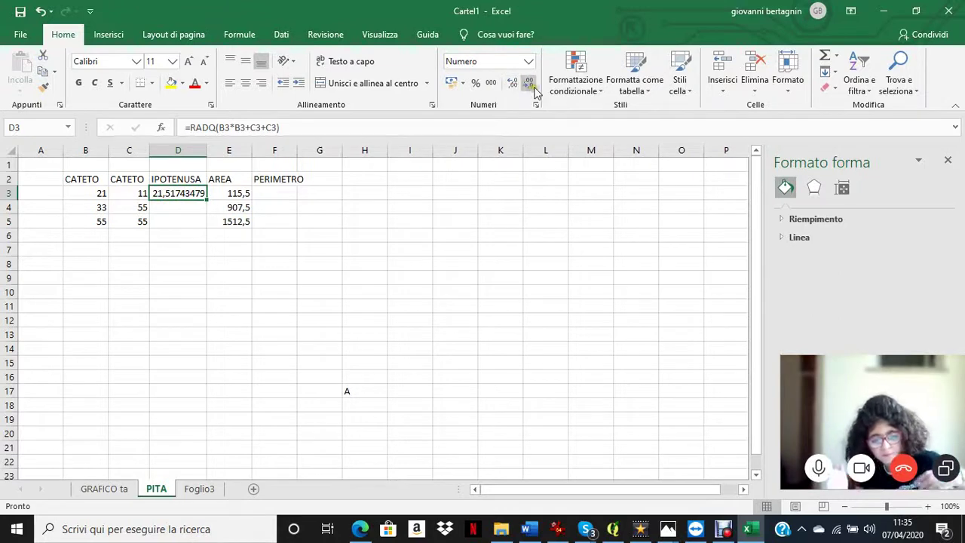
pyautogui.click(530, 84)
pyautogui.click(530, 85)
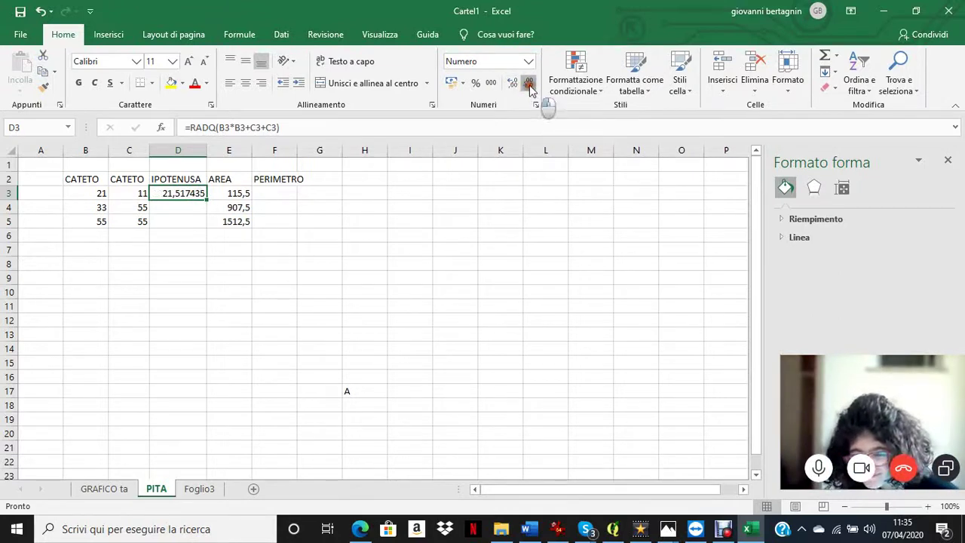
pyautogui.click(530, 85)
pyautogui.click(529, 84)
pyautogui.click(530, 85)
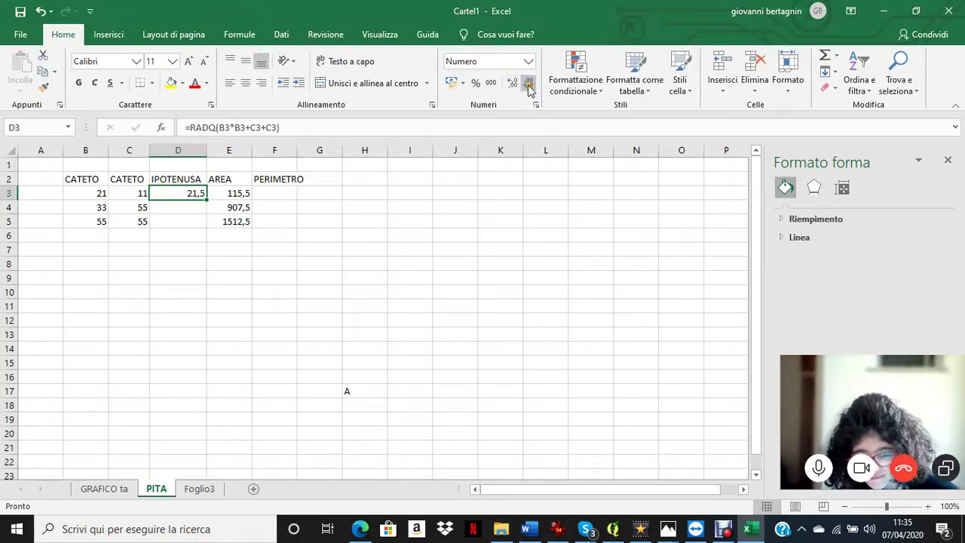
pyautogui.click(512, 85)
pyautogui.click(418, 249)
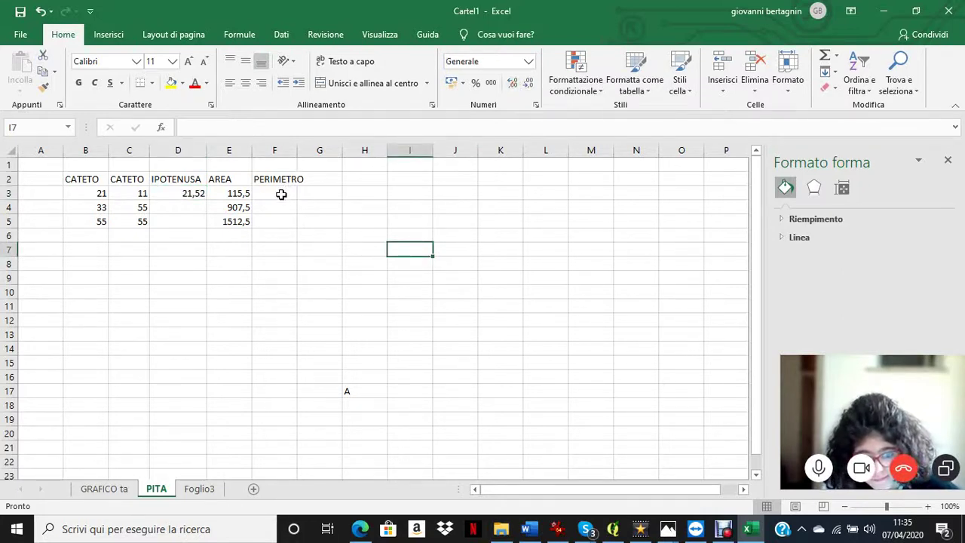
# Enter =B3+C3+D3 in F3 and accept Excel's suggested correction, giving perimeter 53,52
pyautogui.click(272, 195)
pyautogui.write('=')
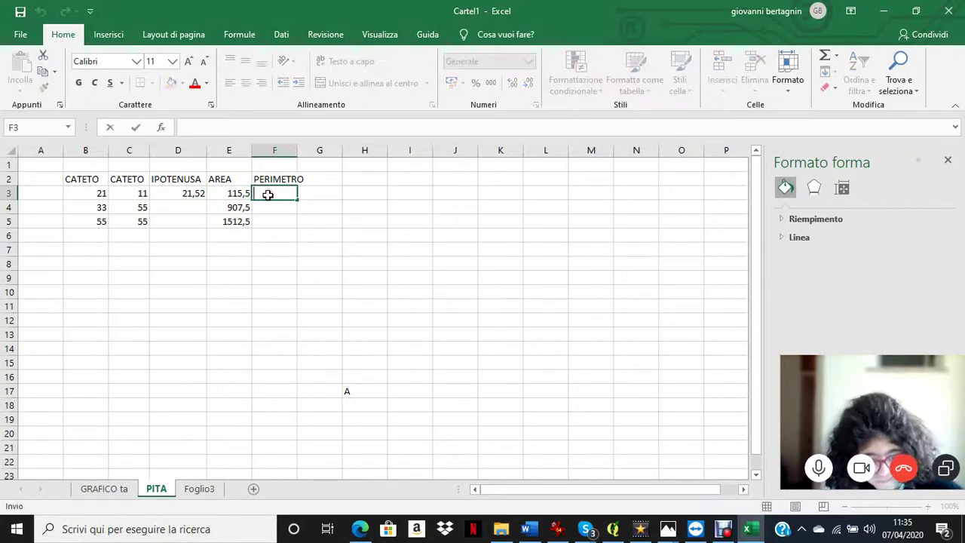
pyautogui.write('=')
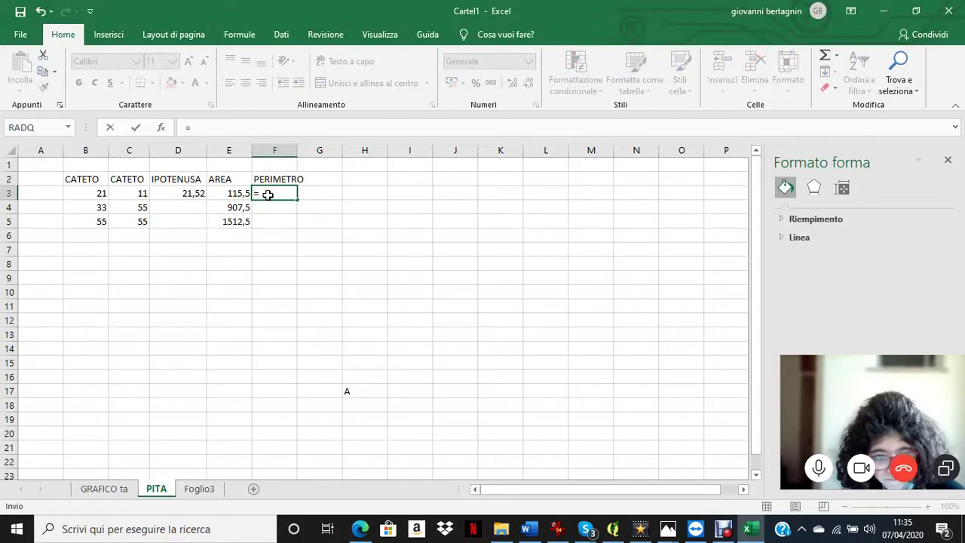
pyautogui.click(90, 193)
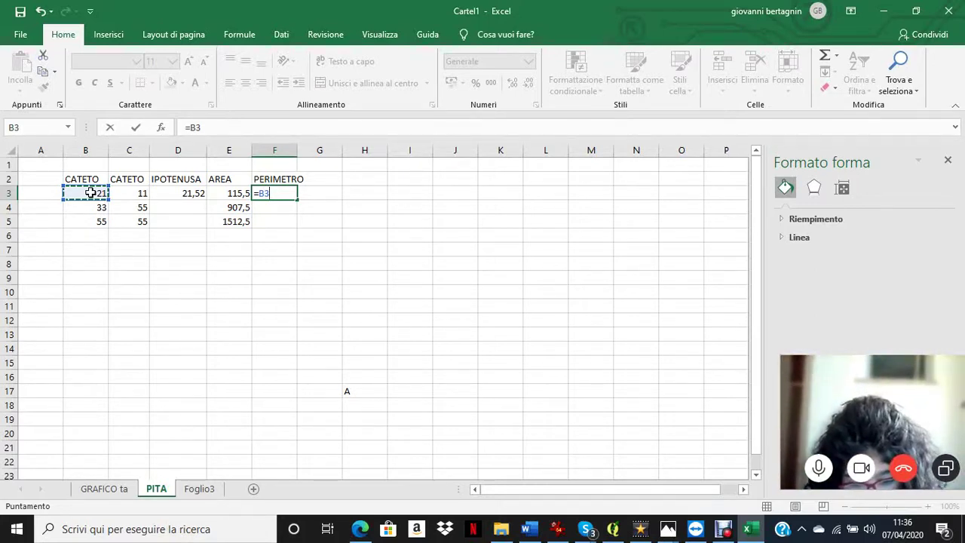
pyautogui.write('+')
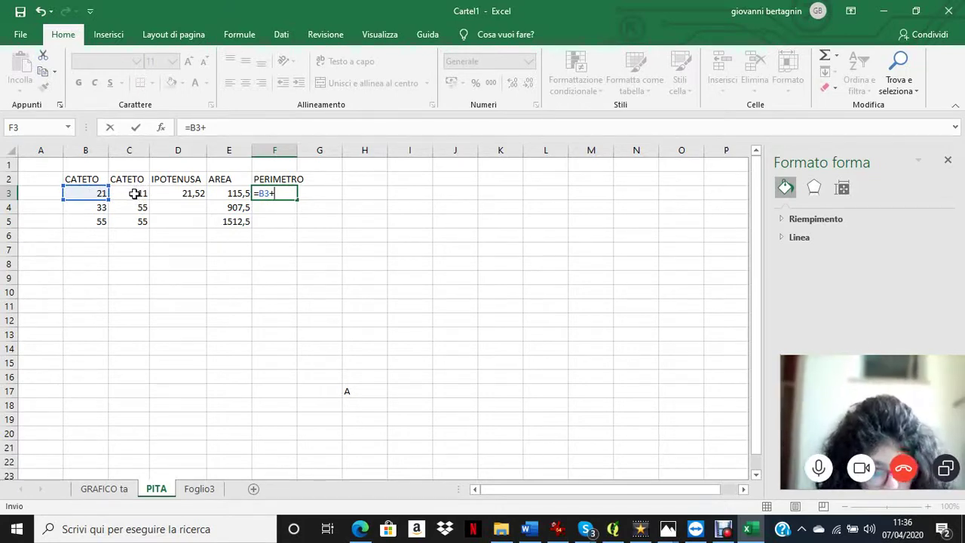
pyautogui.click(138, 194)
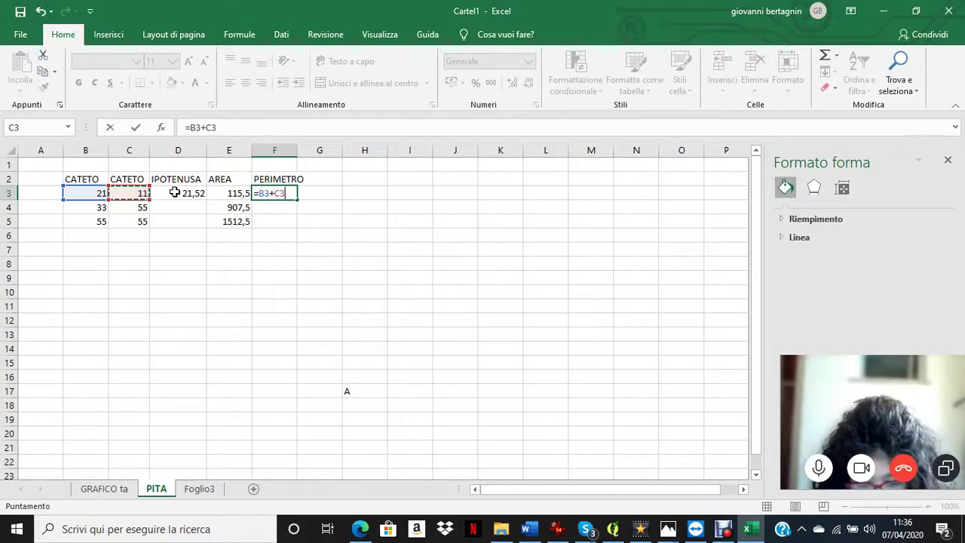
pyautogui.write('+')
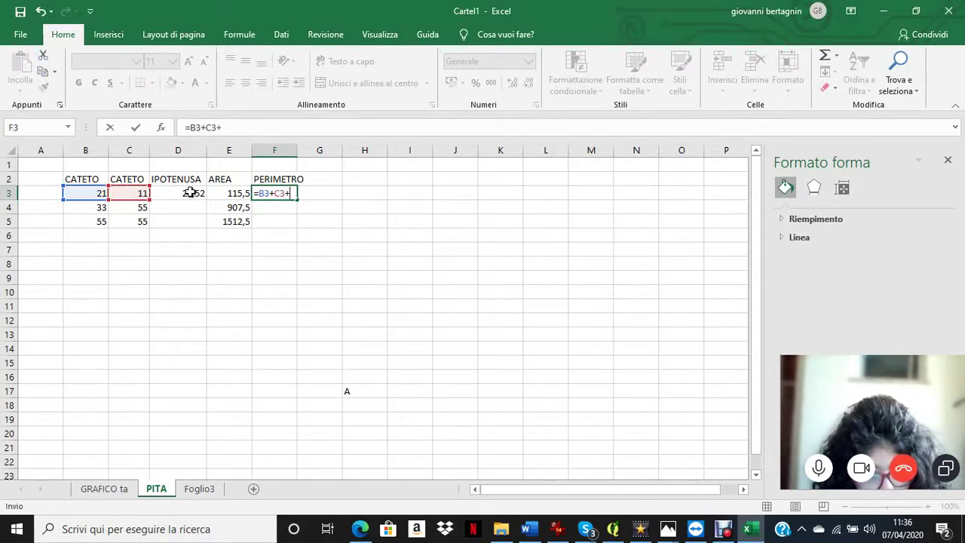
pyautogui.click(185, 193)
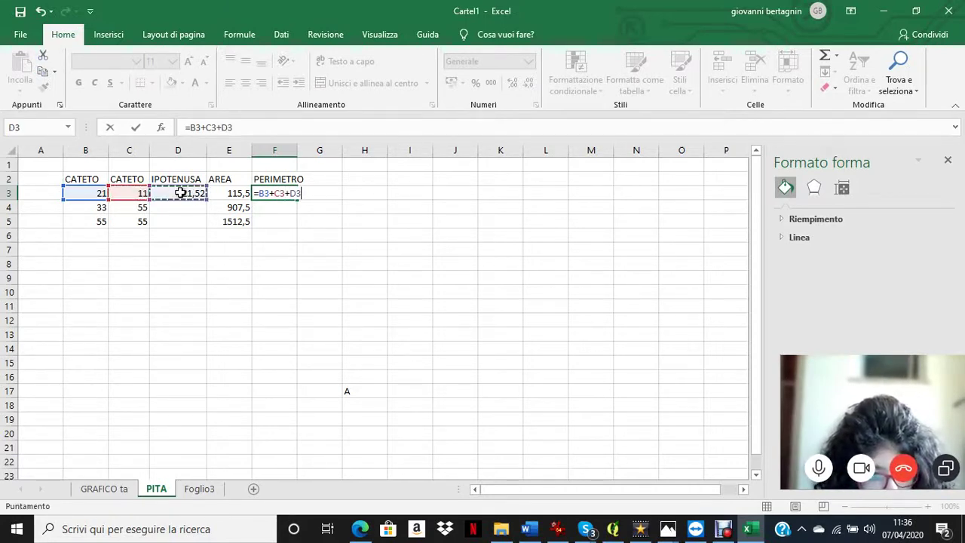
pyautogui.write('+')
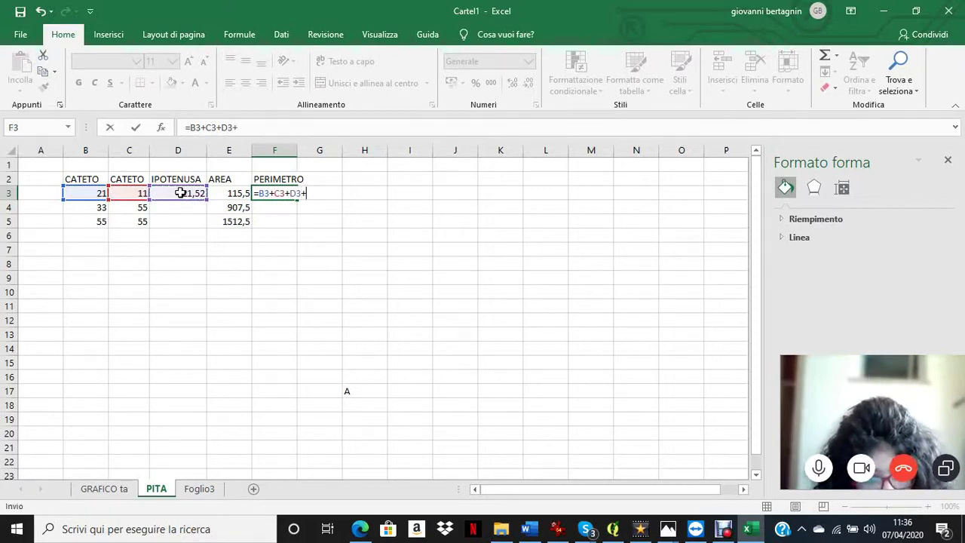
pyautogui.press('Return')
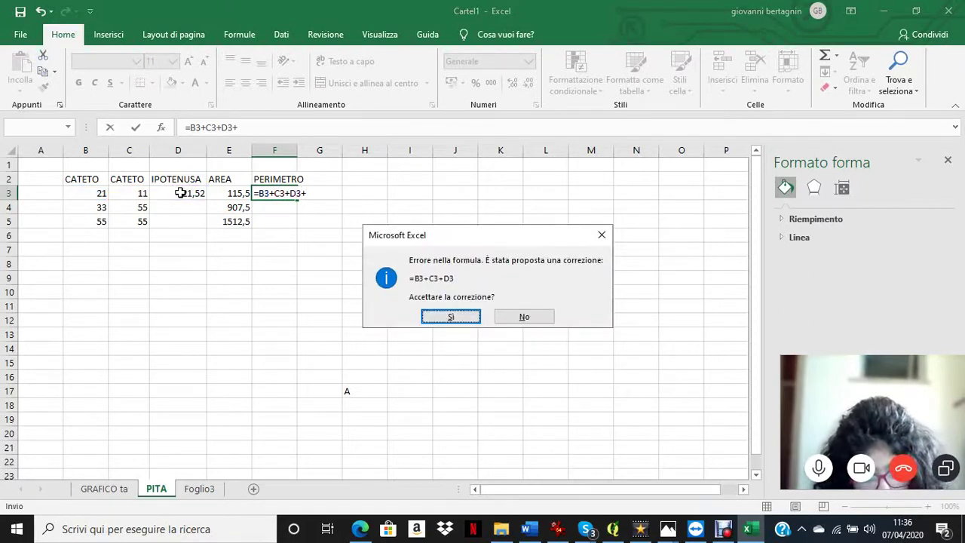
pyautogui.click(452, 317)
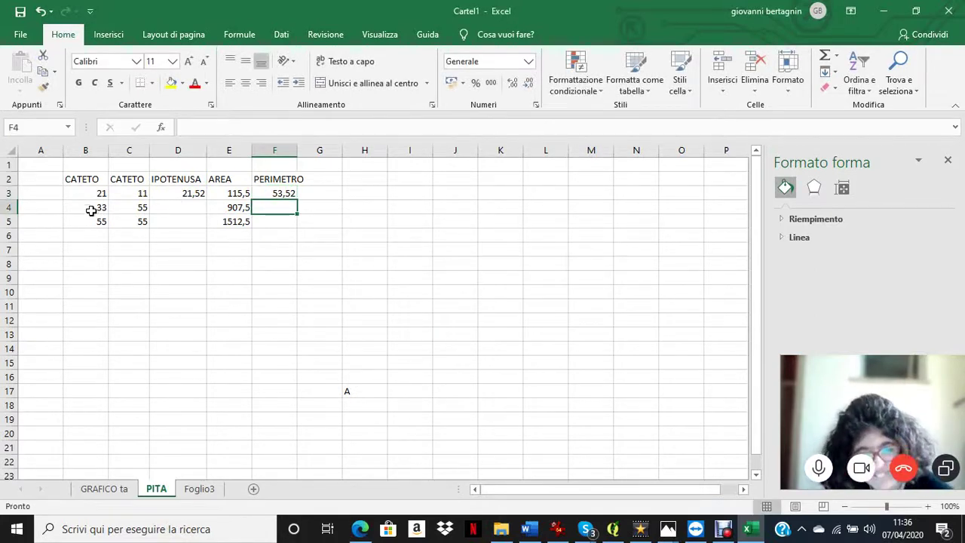
# Fill the hypotenuse formula from D3 down to D8, giving 34,63 and 55,99
pyautogui.click(195, 195)
pyautogui.moveTo(208, 199); pyautogui.dragTo(211, 267)
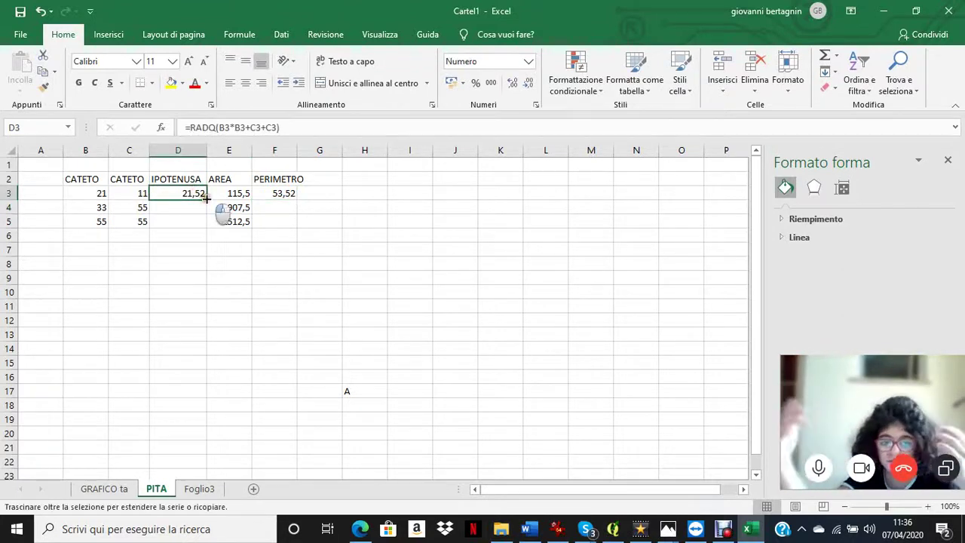
pyautogui.click(369, 291)
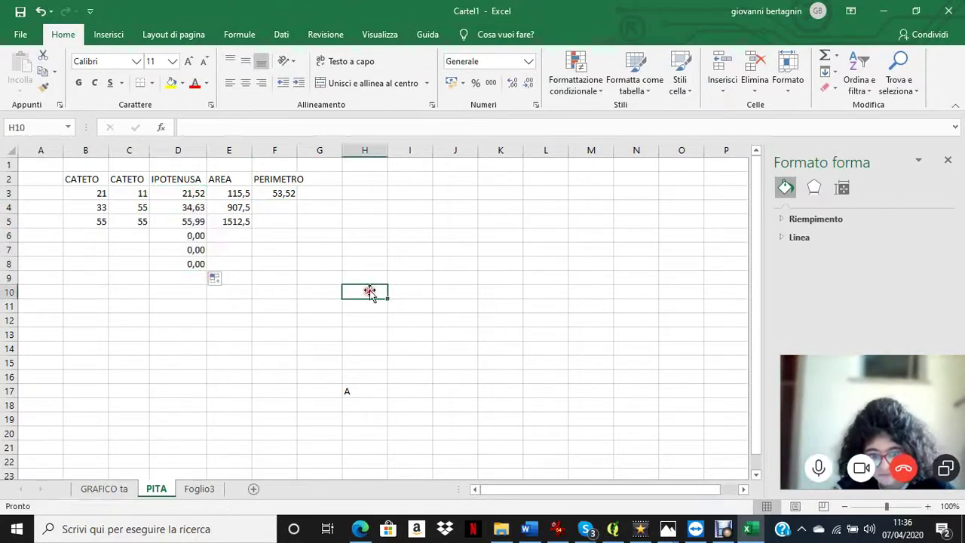
# Drag the perimeter cell F3 down to F7, which brings up a clipboard warning
pyautogui.click(291, 193)
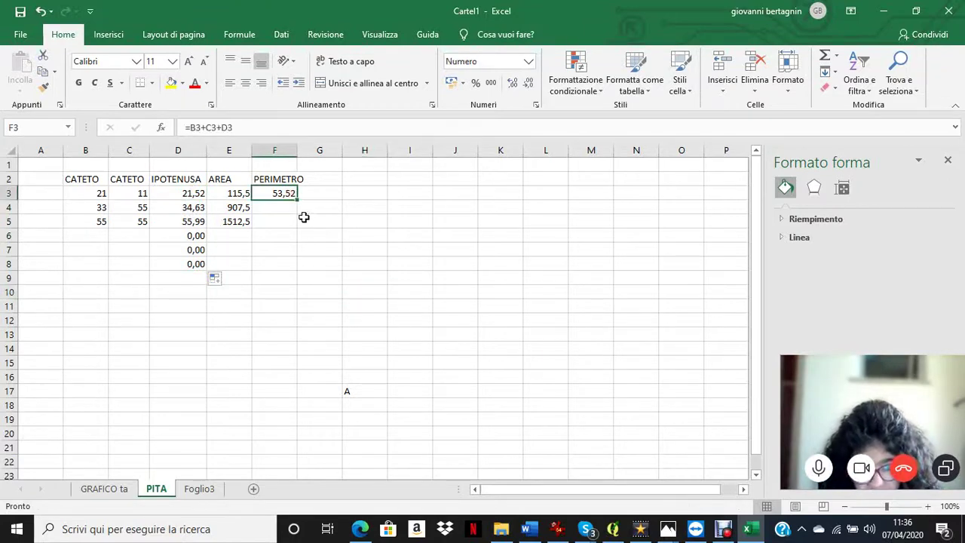
pyautogui.moveTo(285, 194); pyautogui.dragTo(288, 275)
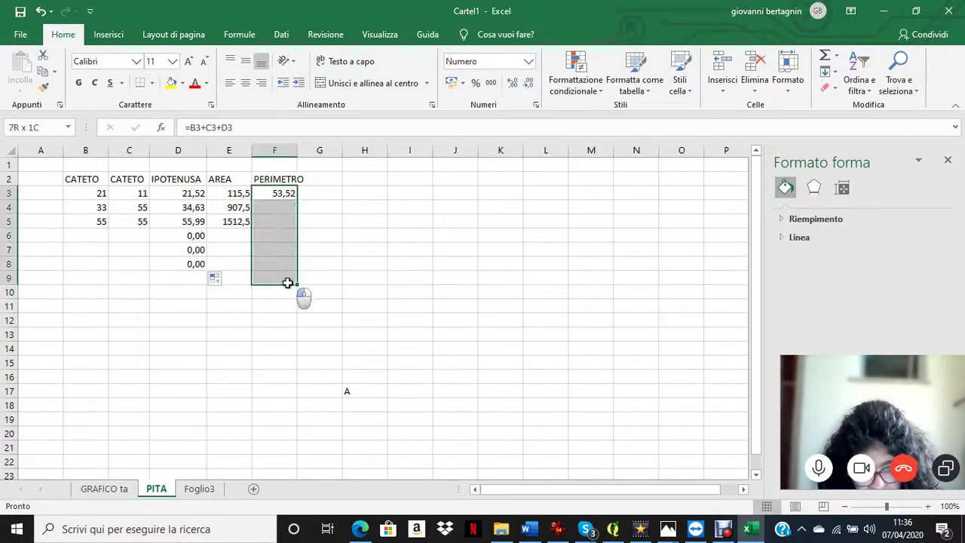
pyautogui.click(321, 213)
pyautogui.click(285, 195)
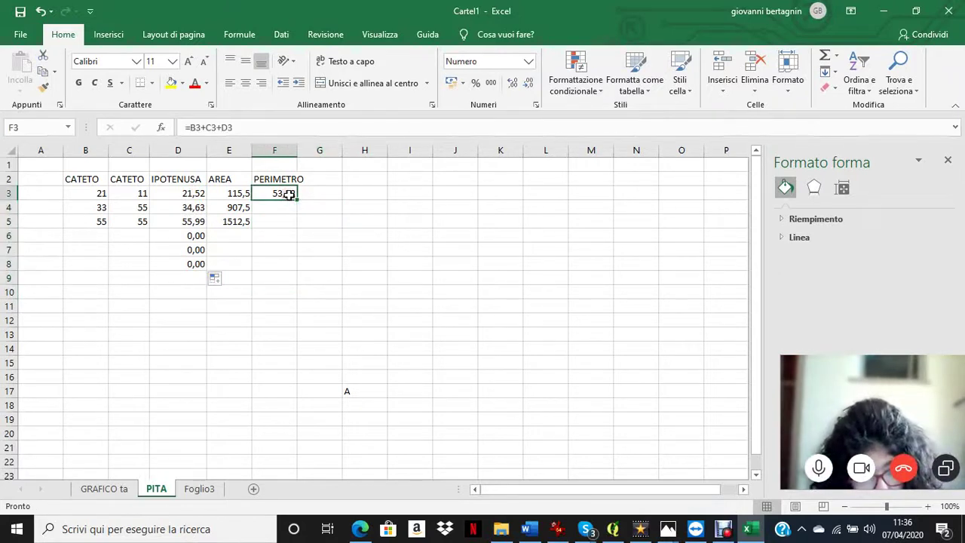
pyautogui.moveTo(281, 187)
pyautogui.mouseDown()
pyautogui.moveTo(285, 258)
pyautogui.moveTo(283, 250)
pyautogui.mouseUp()
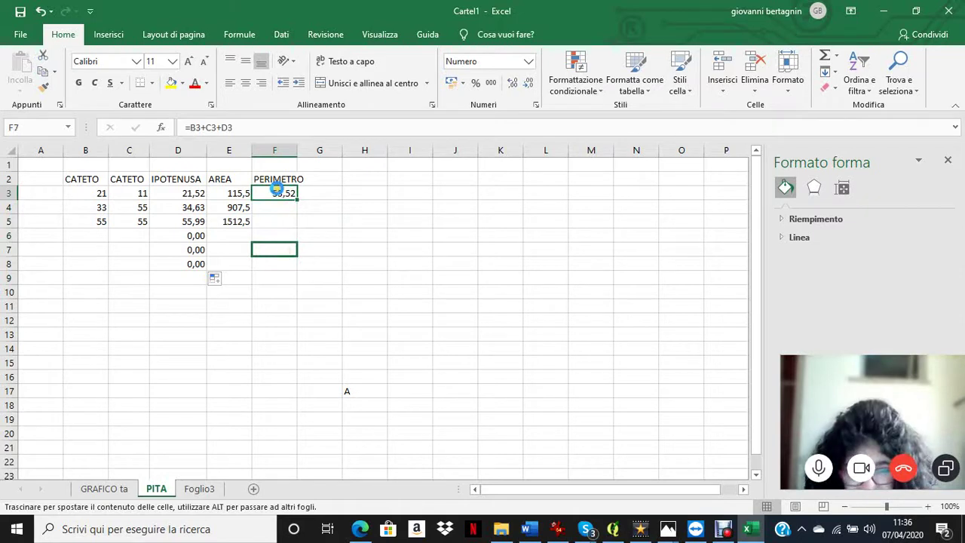
pyautogui.click(298, 198)
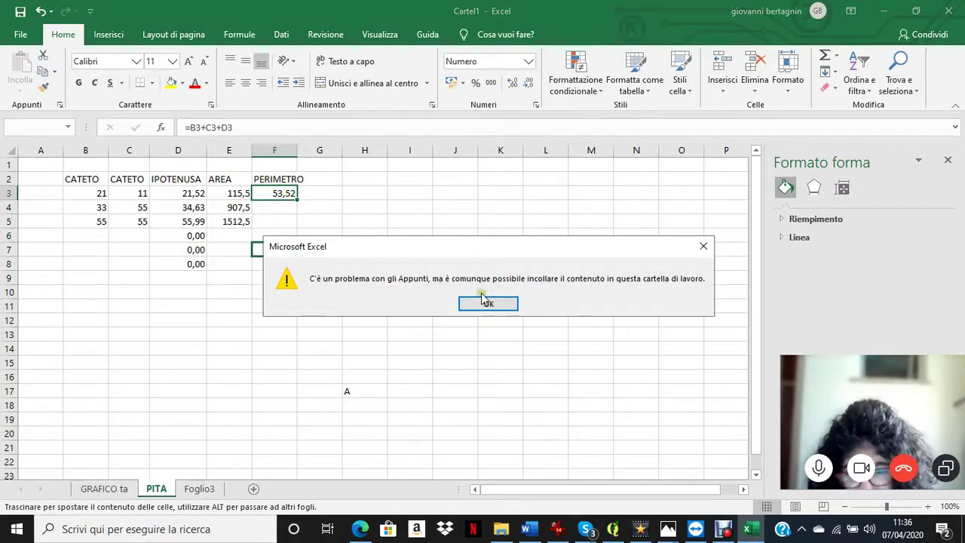
# Dismiss the clipboard warning and move the perimeter result back up to F3
pyautogui.click(703, 247)
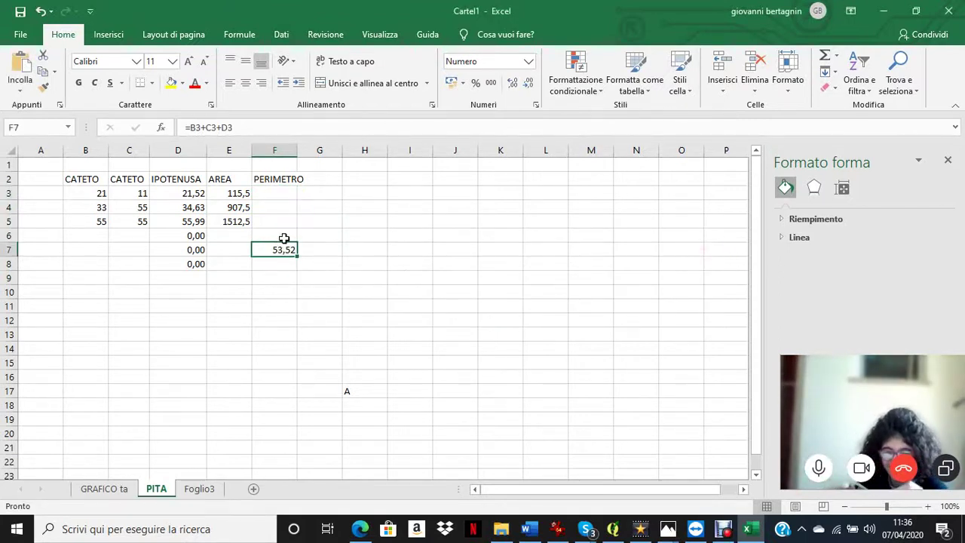
pyautogui.moveTo(276, 243); pyautogui.dragTo(307, 213)
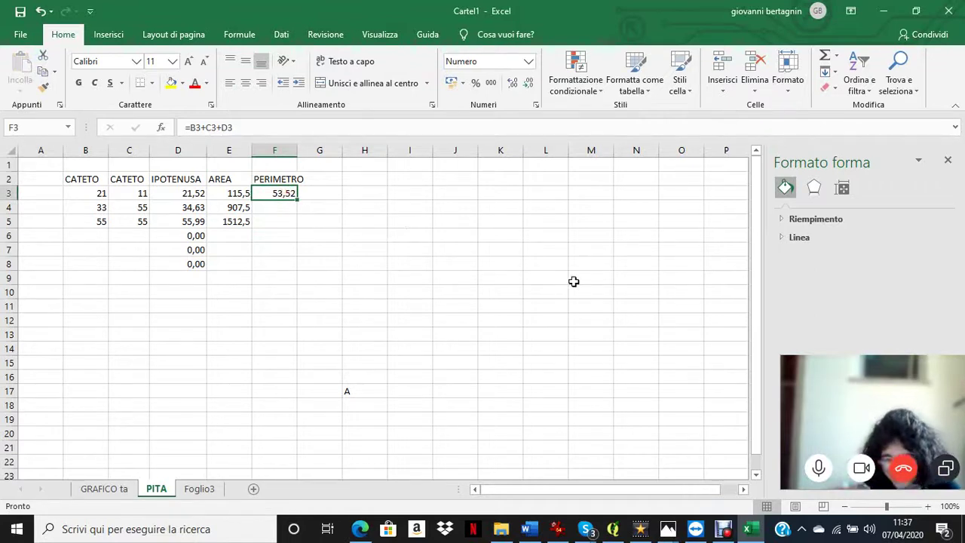
pyautogui.doubleClick(264, 191)
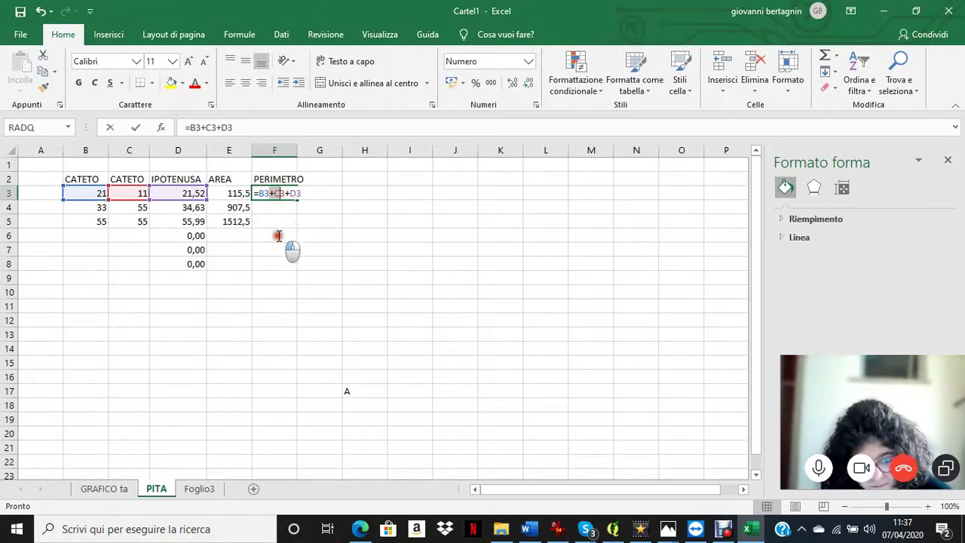
pyautogui.click(303, 251)
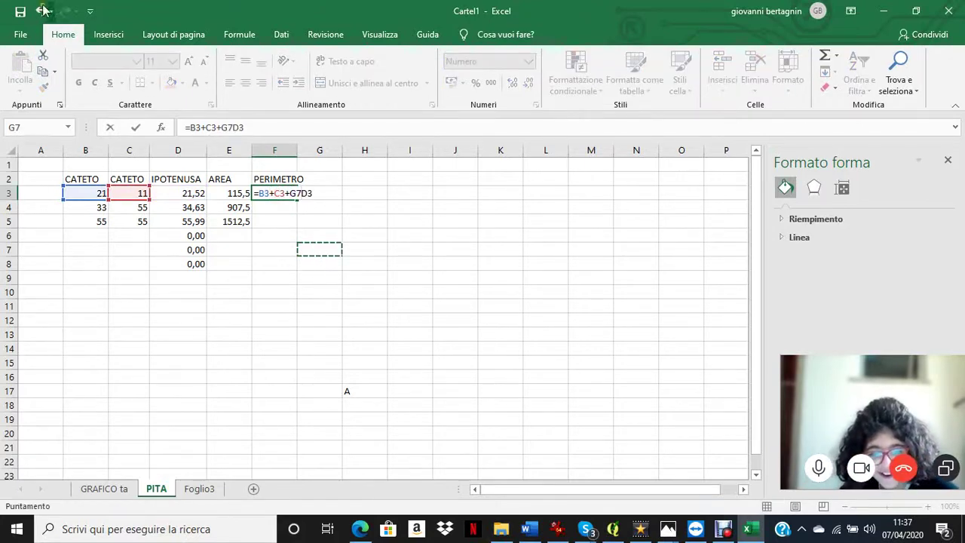
# Undo the broken F3 edit so it again holds =B3+C3+D3, showing 53,52
pyautogui.click(42, 11)
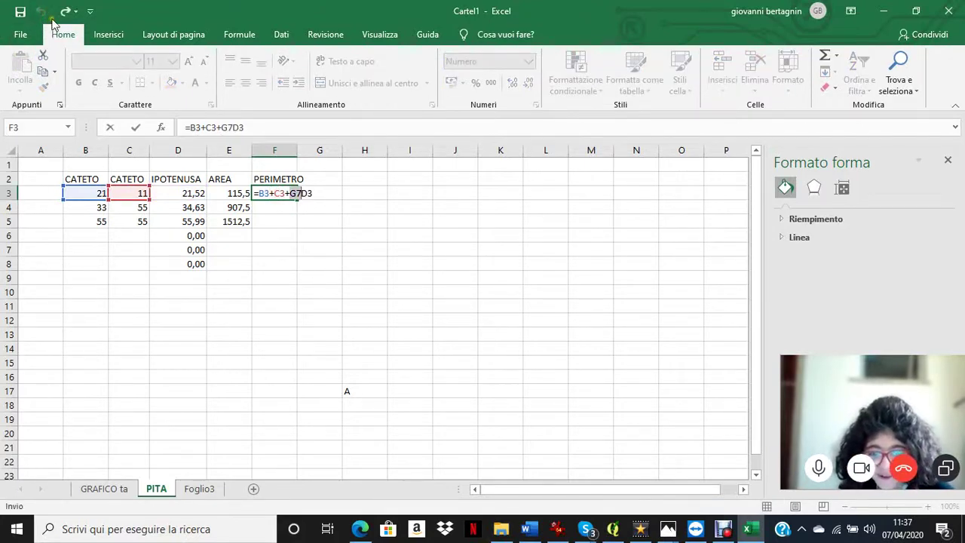
pyautogui.click(373, 377)
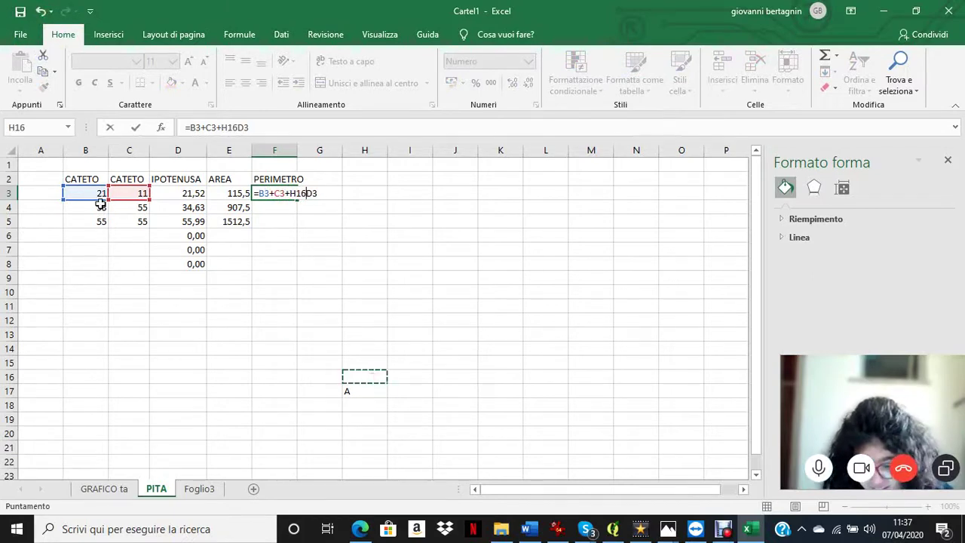
pyautogui.press('BackSpace')
pyautogui.click(134, 127)
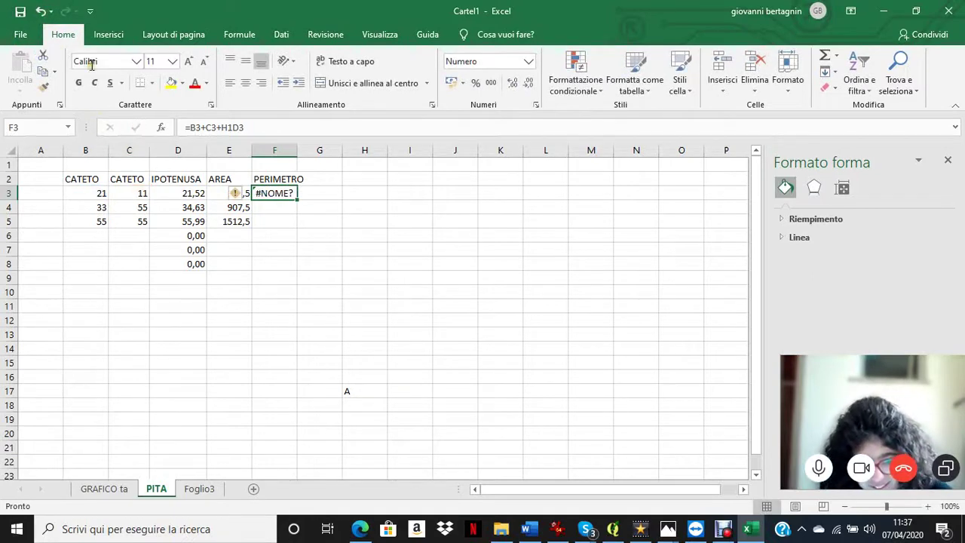
pyautogui.click(41, 10)
pyautogui.click(409, 306)
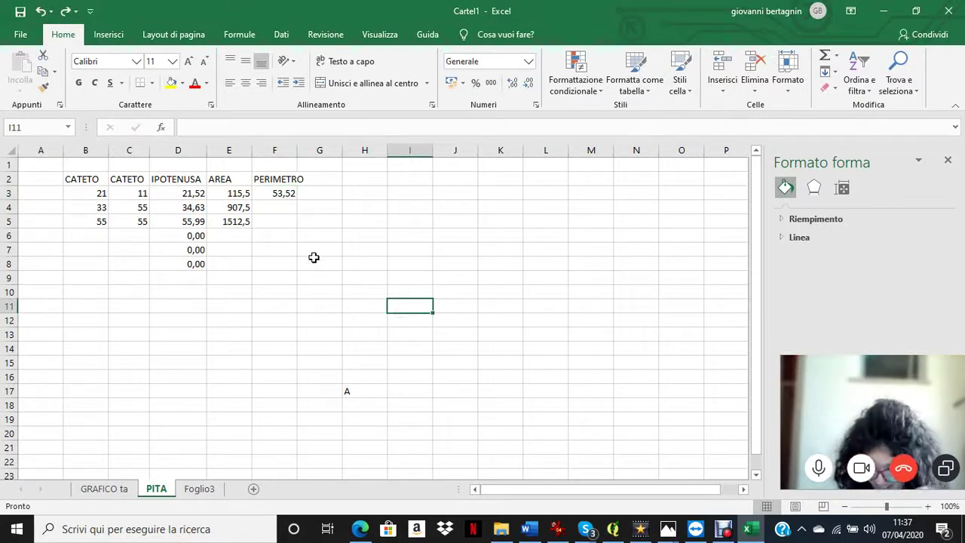
pyautogui.click(286, 180)
pyautogui.click(291, 194)
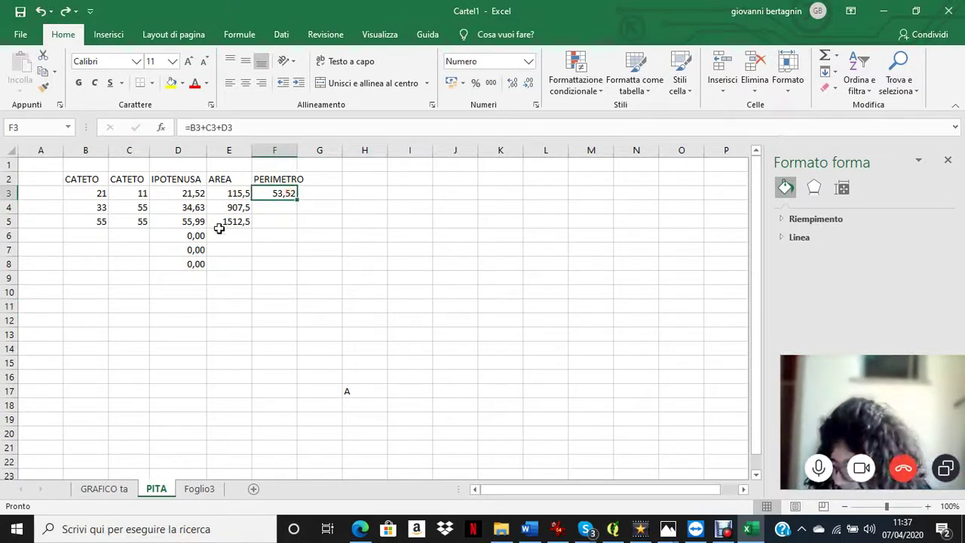
# Fill the perimeter formula down to F11, then extend the D6:D8 hypotenuse formulas down to D11
pyautogui.moveTo(298, 199); pyautogui.dragTo(294, 310)
pyautogui.click(211, 323)
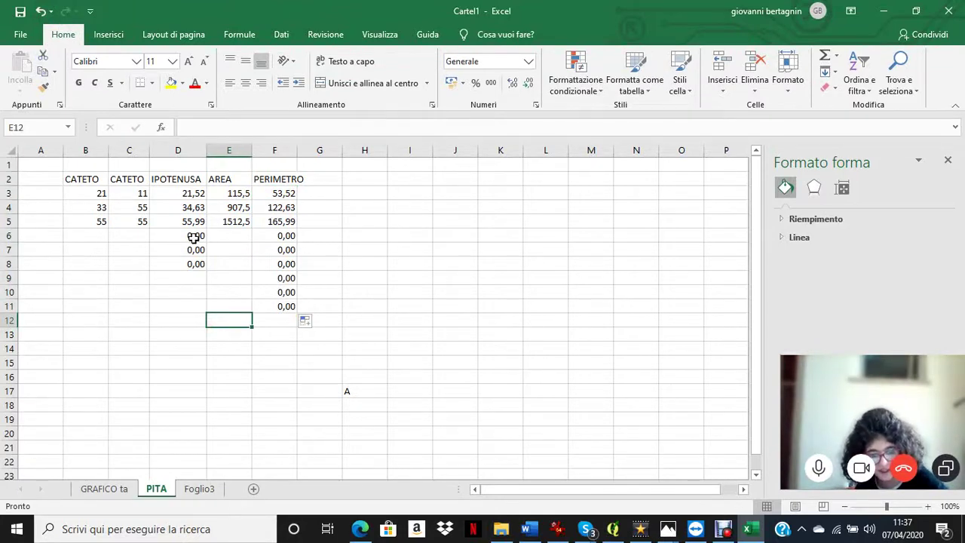
pyautogui.moveTo(196, 238); pyautogui.dragTo(200, 265)
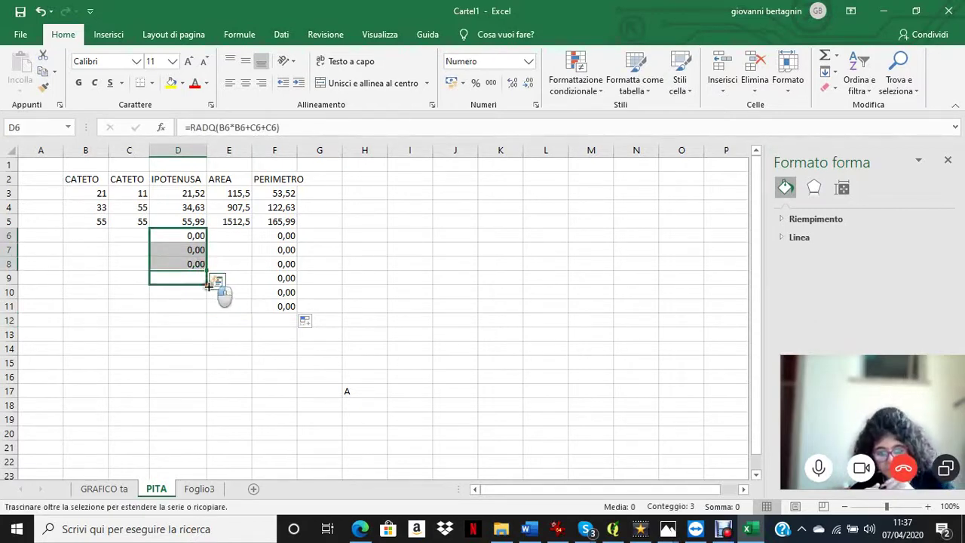
pyautogui.moveTo(206, 268); pyautogui.dragTo(207, 312)
pyautogui.click(282, 392)
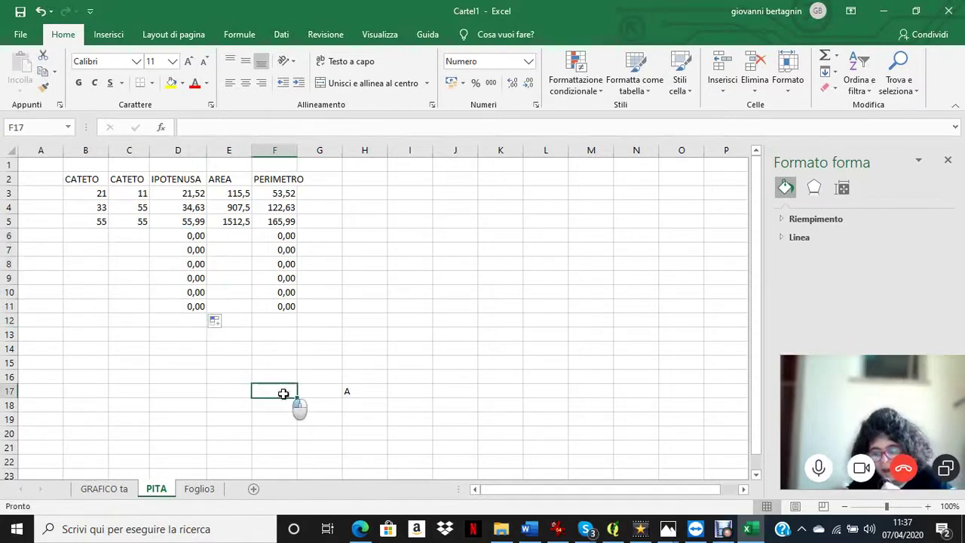
# Enter test legs 3 in B6 and 4 in C6
pyautogui.click(102, 235)
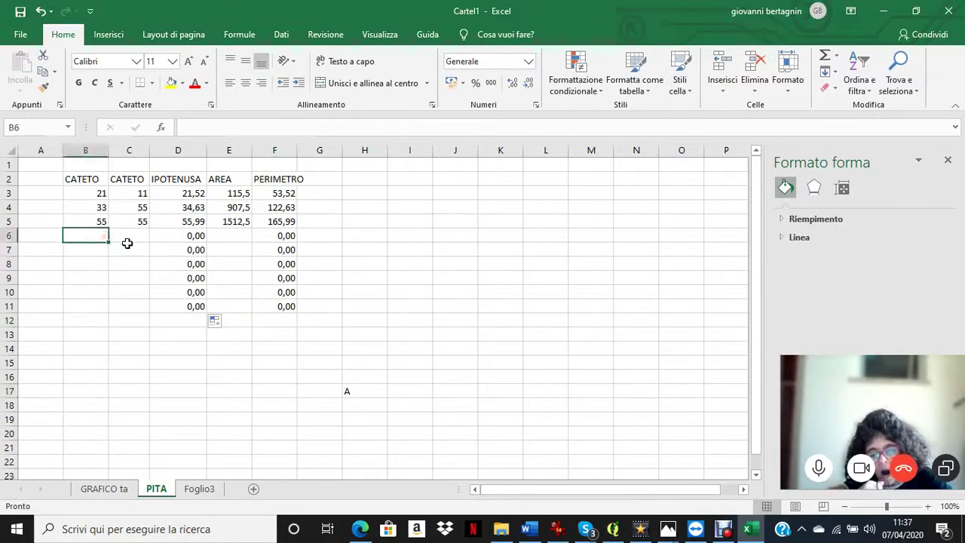
pyautogui.write('3')
pyautogui.click(143, 234)
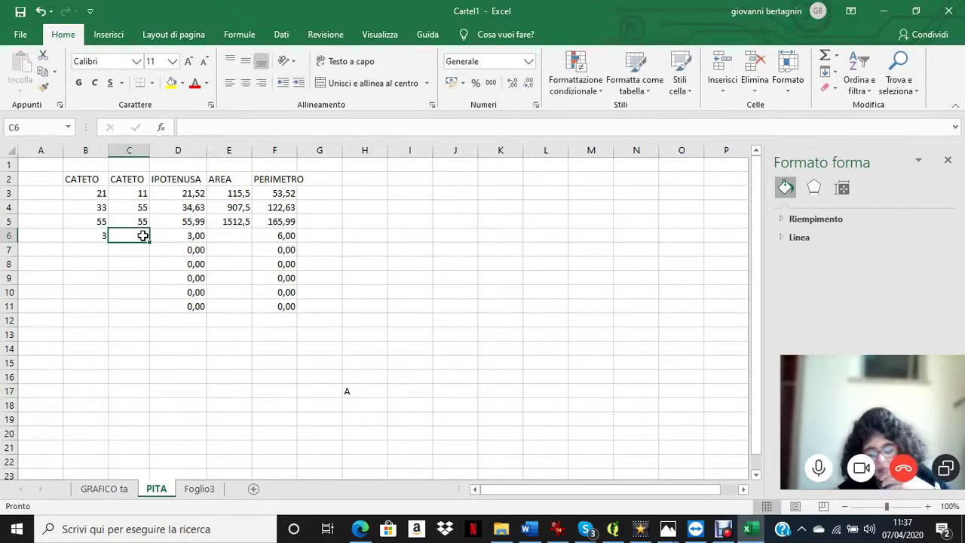
pyautogui.write('4')
pyautogui.click(160, 263)
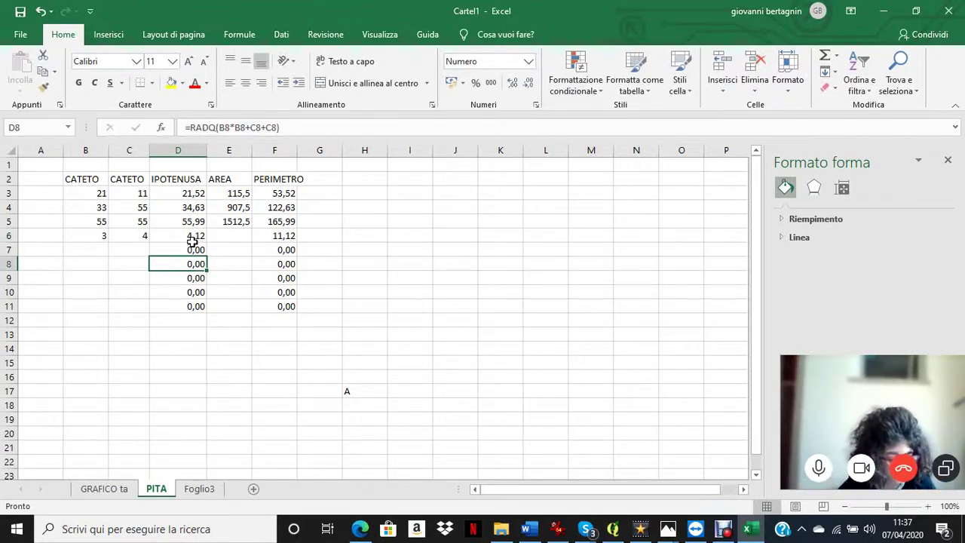
pyautogui.click(194, 236)
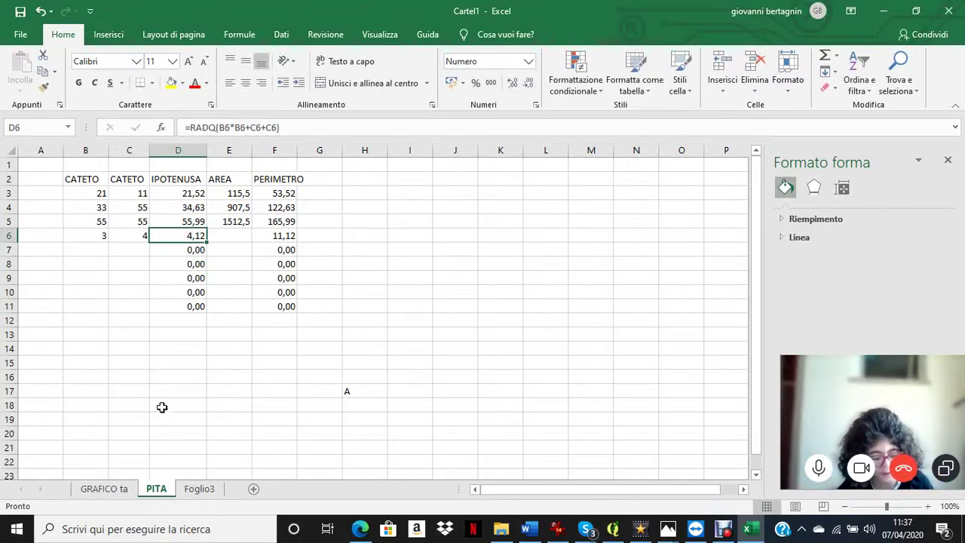
pyautogui.click(142, 379)
# Correct D6 to =RADQ(B6*B6+C6*C6), giving hypotenuse 5,00 and perimeter 12,00
pyautogui.click(180, 237)
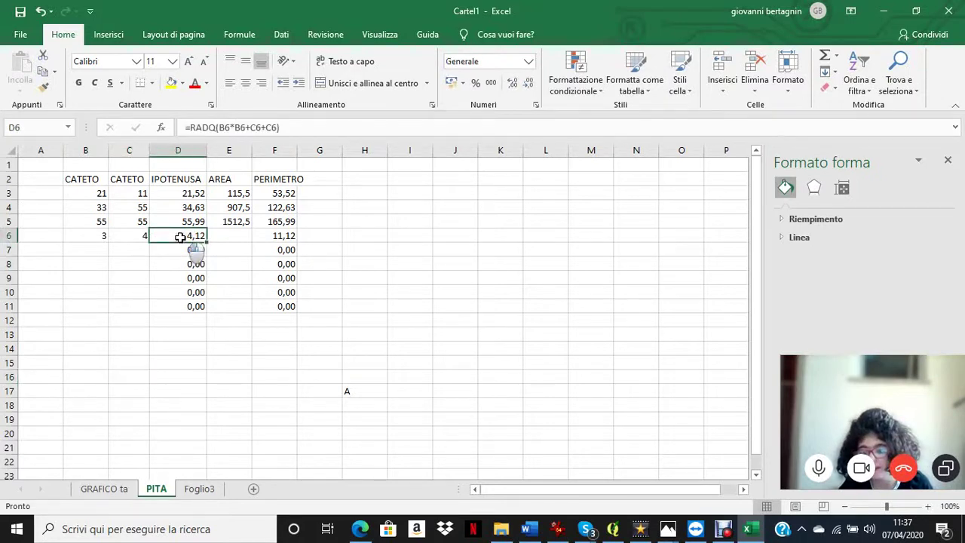
pyautogui.doubleClick(179, 236)
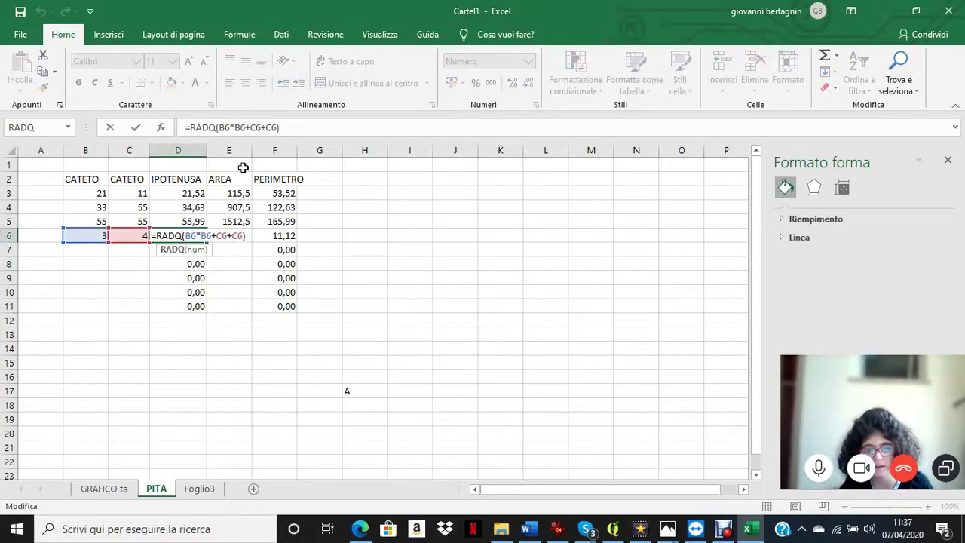
pyautogui.click(257, 128)
pyautogui.press('BackSpace')
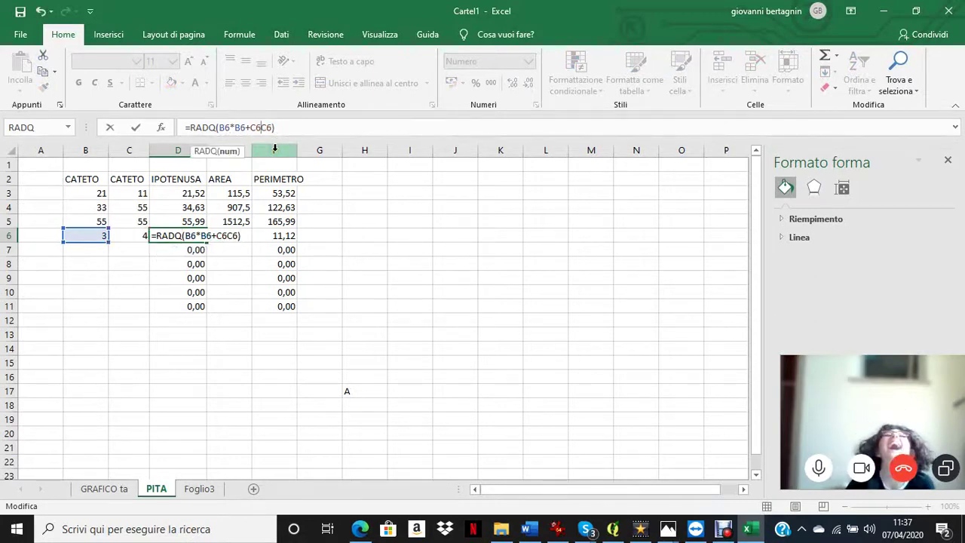
pyautogui.write('*')
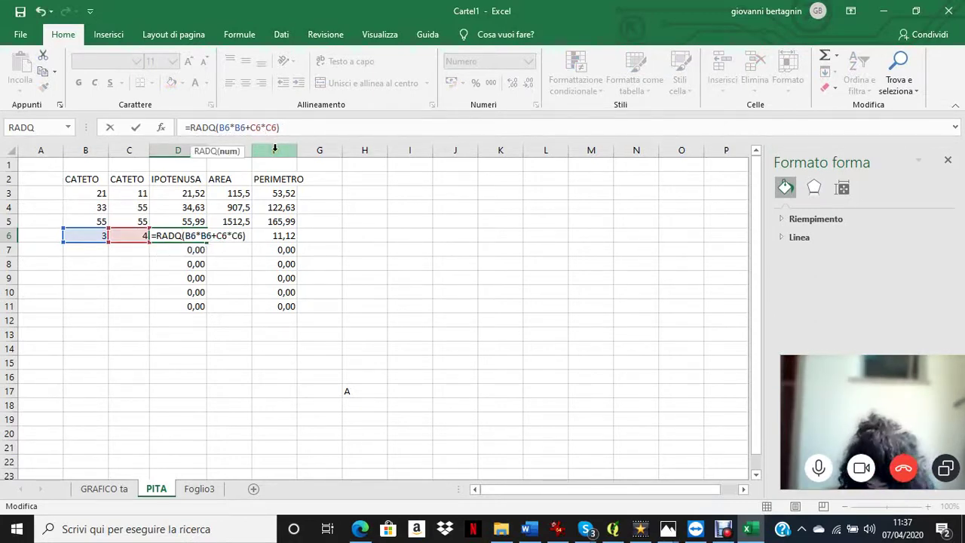
pyautogui.press('Return')
pyautogui.click(410, 265)
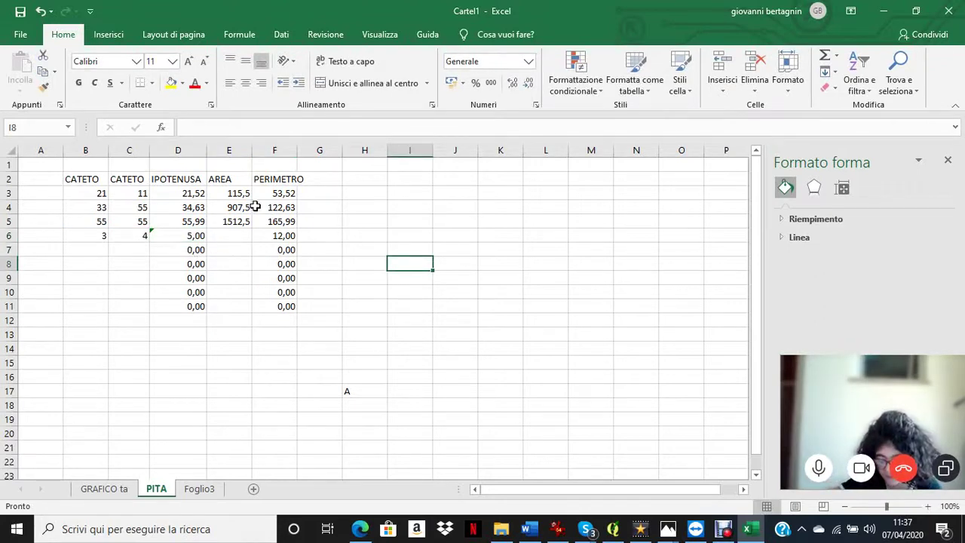
# Fill the area formula down to E11 and enter legs 15 and 12 in row 8, giving area 90
pyautogui.moveTo(238, 197); pyautogui.dragTo(249, 307)
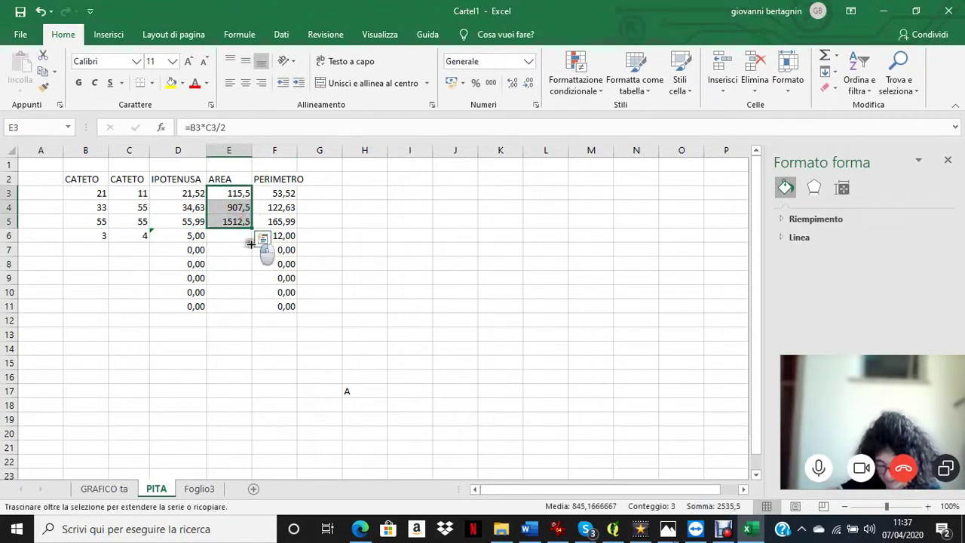
pyautogui.click(416, 395)
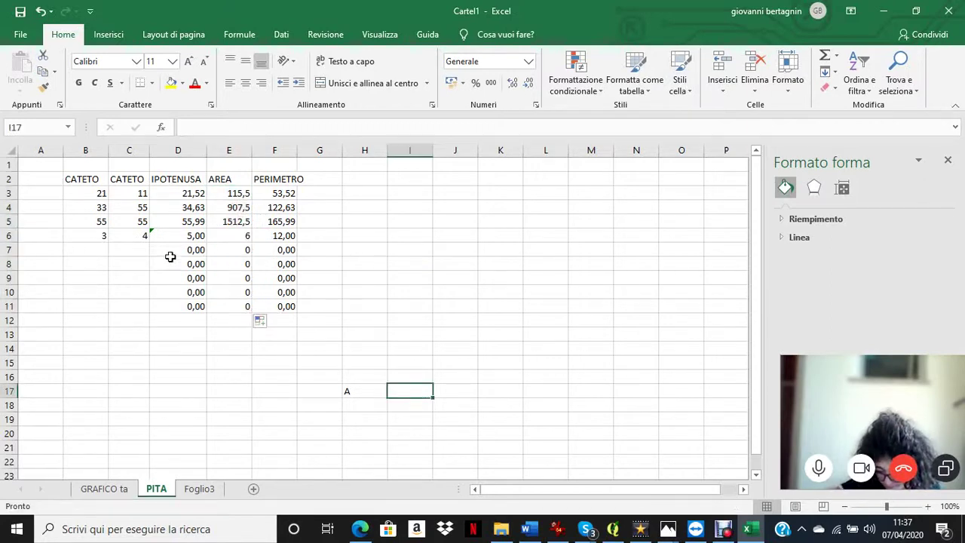
pyautogui.click(99, 268)
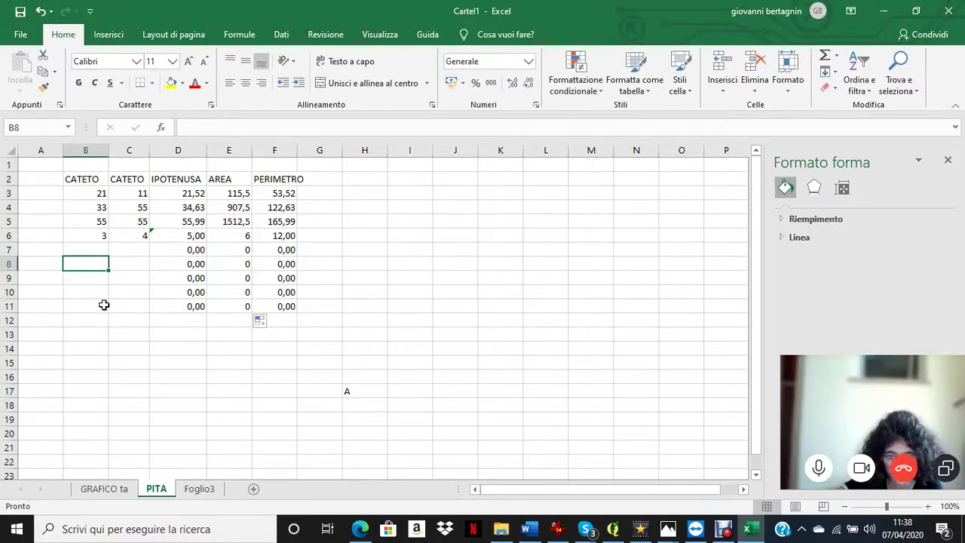
pyautogui.write('15')
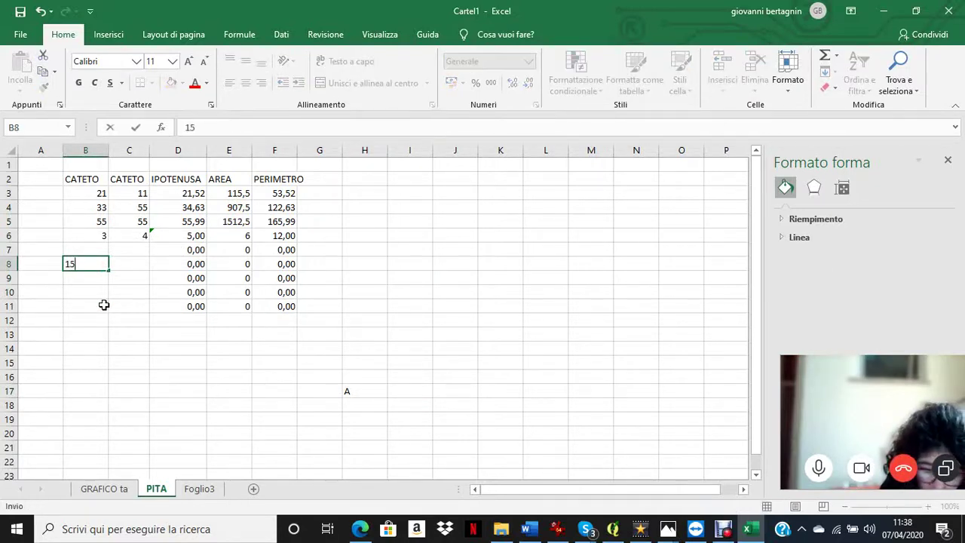
pyautogui.press('Tab')
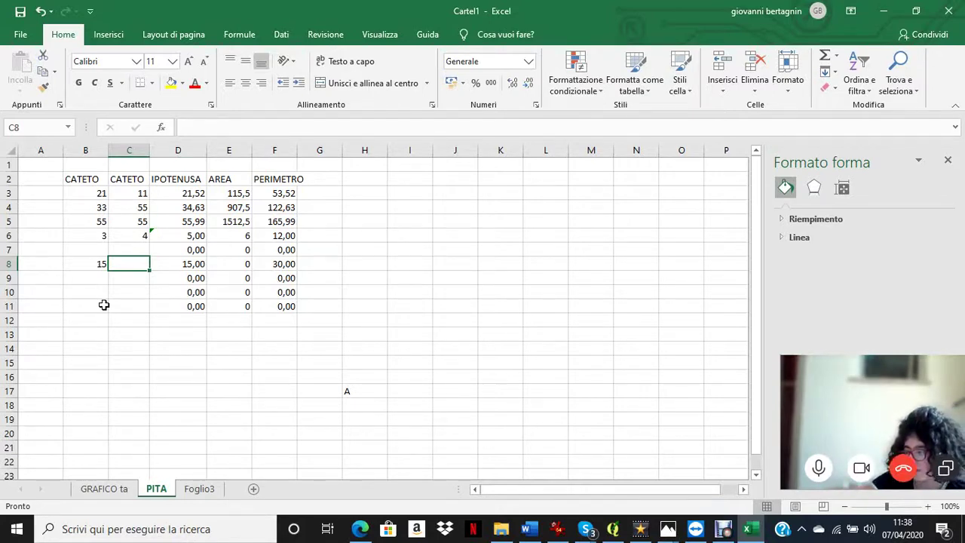
pyautogui.write('1')
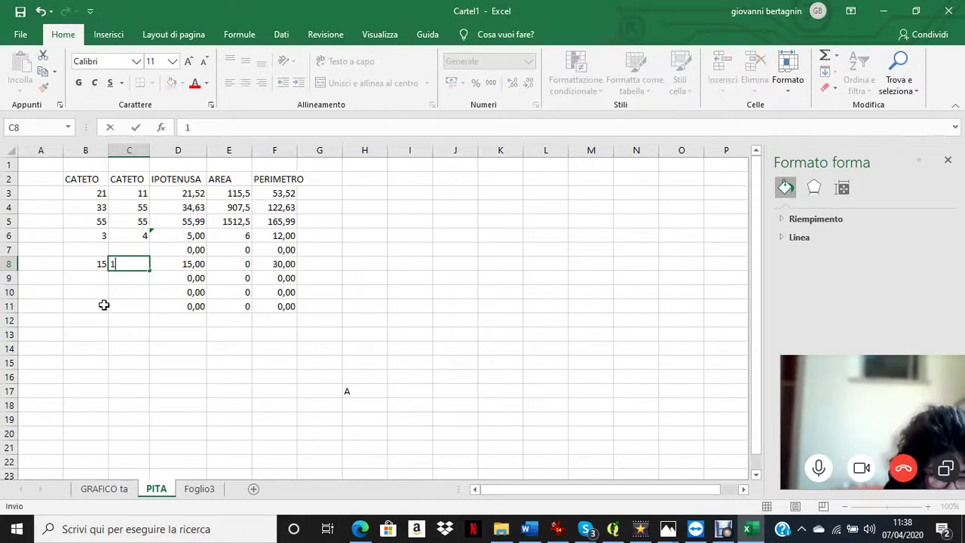
pyautogui.write('2')
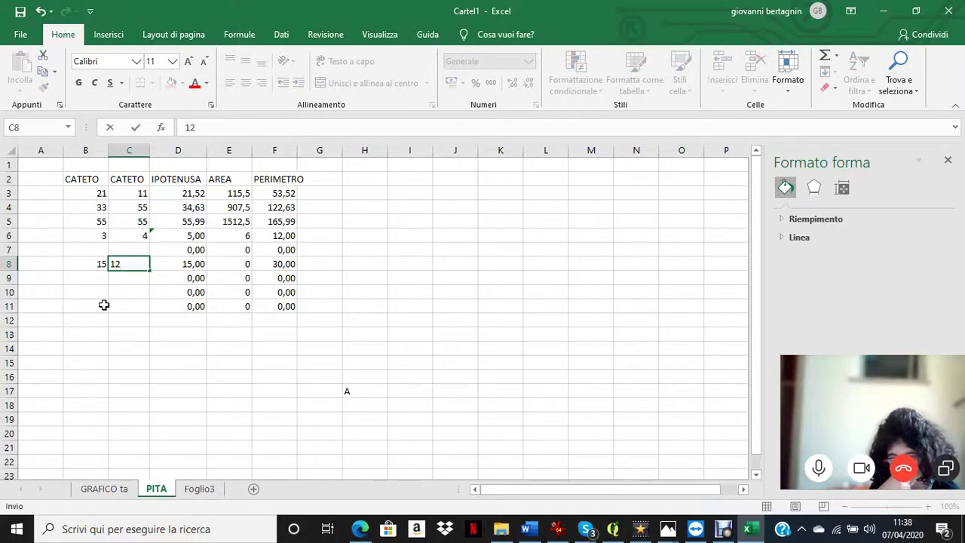
pyautogui.press('Return')
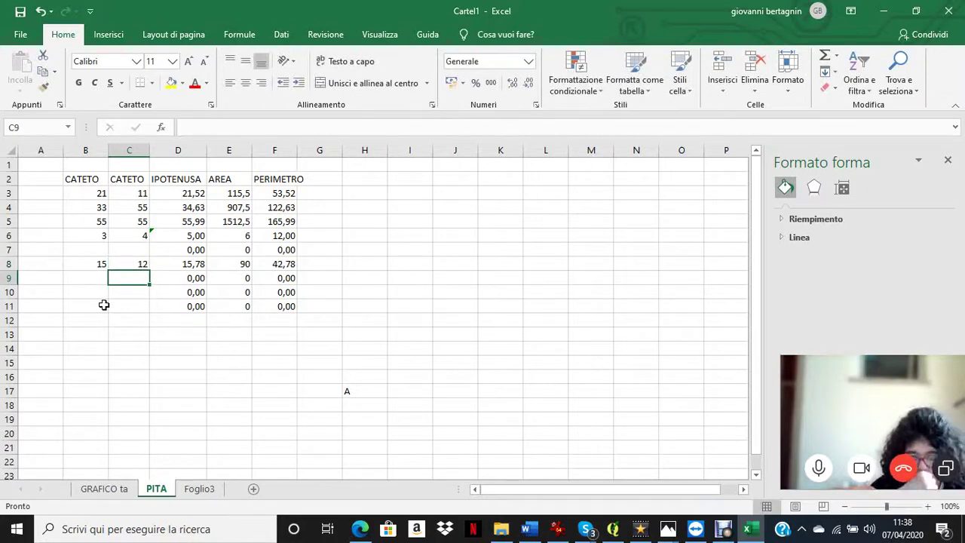
pyautogui.press('Down')
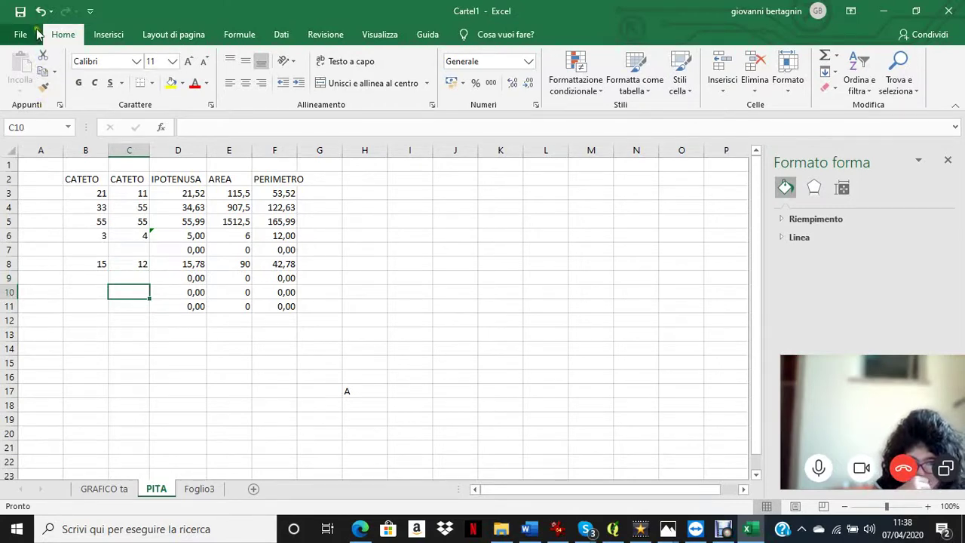
# Save the workbook, replacing the default name Cartel1 with ILARIA EXCEL
pyautogui.click(21, 12)
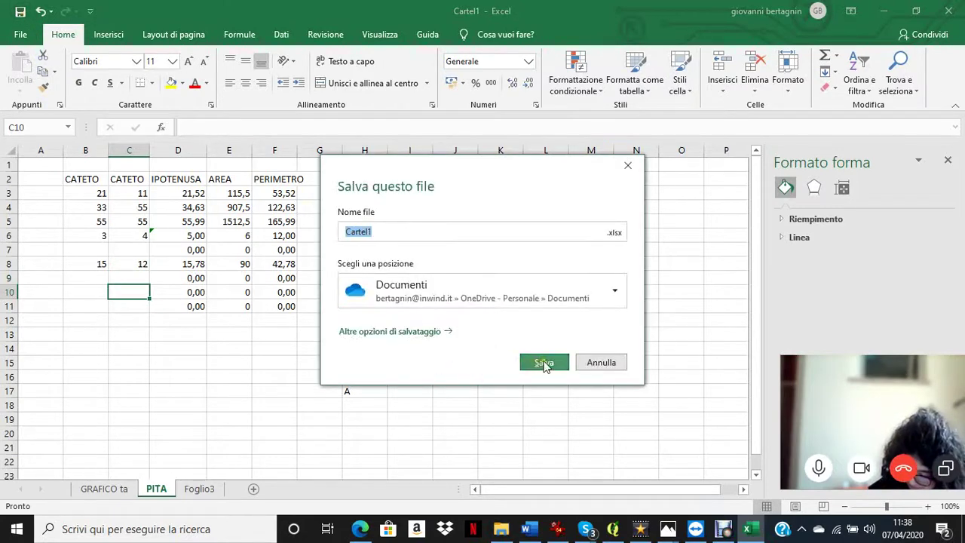
pyautogui.click(433, 229)
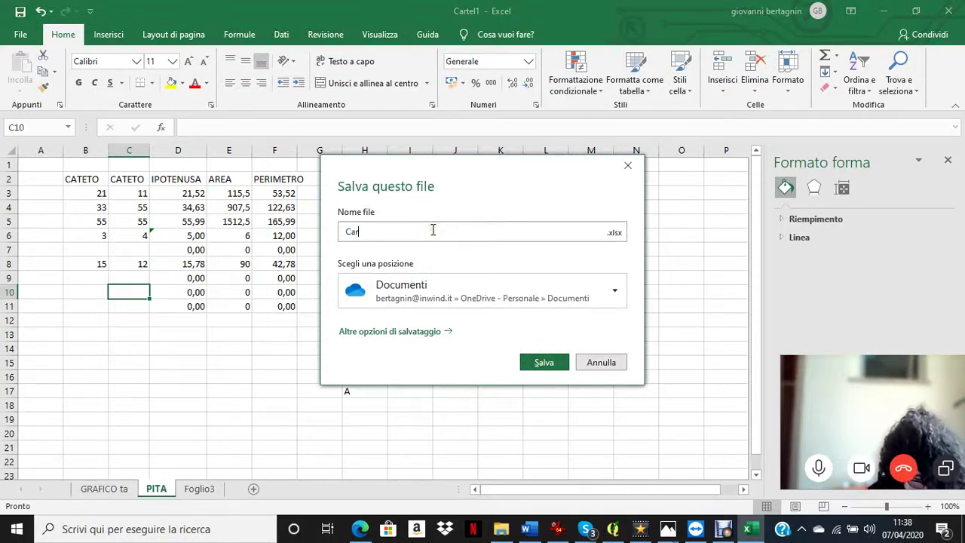
pyautogui.press('BackSpace')
pyautogui.press('BackSpace')
pyautogui.press('BackSpace')
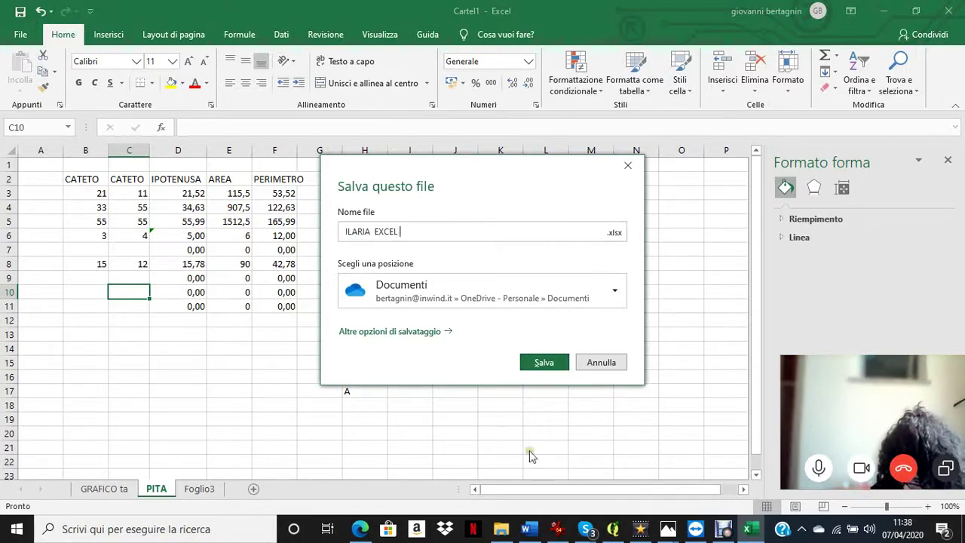
pyautogui.click(548, 364)
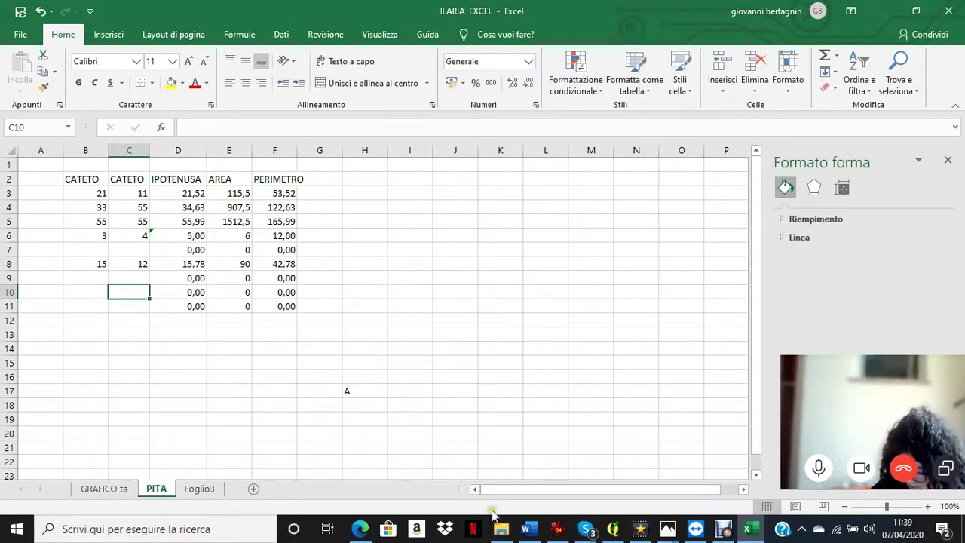
pyautogui.click(725, 530)
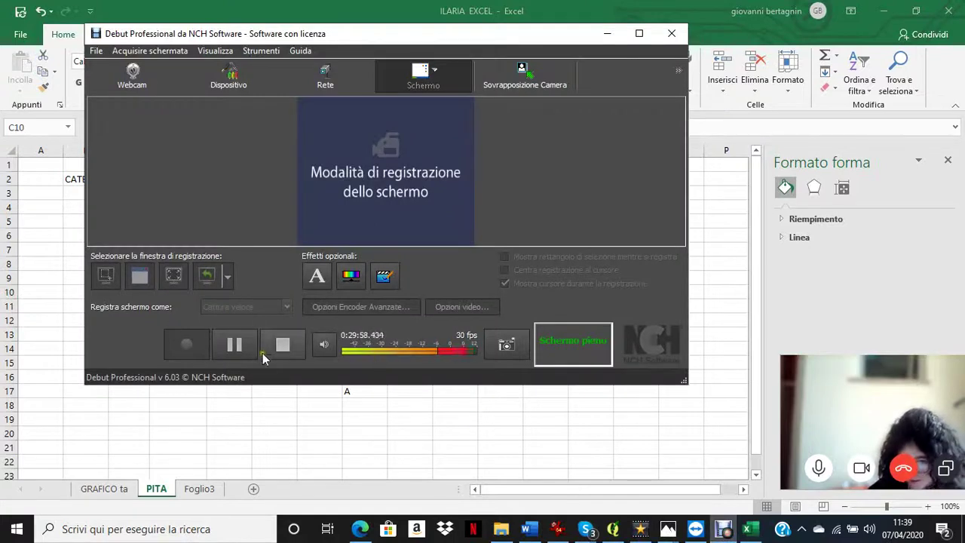